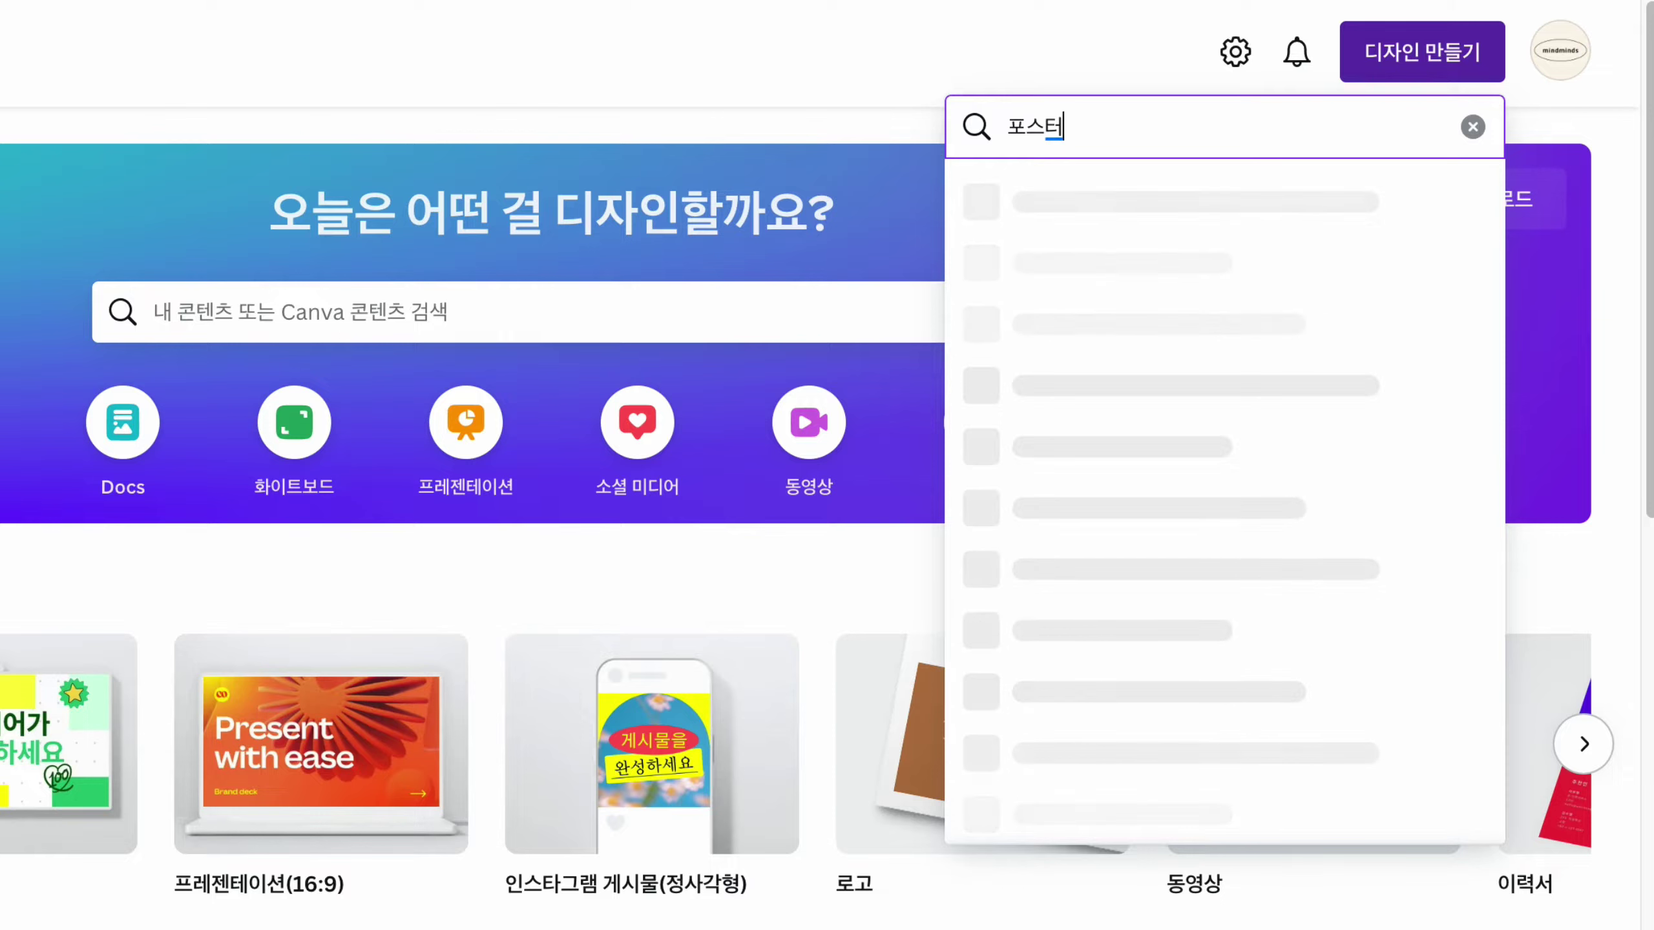
- Create an A4 landscape document (문서(A4 가로형)) and apply the recently used 주간일정표 timetable template
key("ctrl+a")
type("A4")
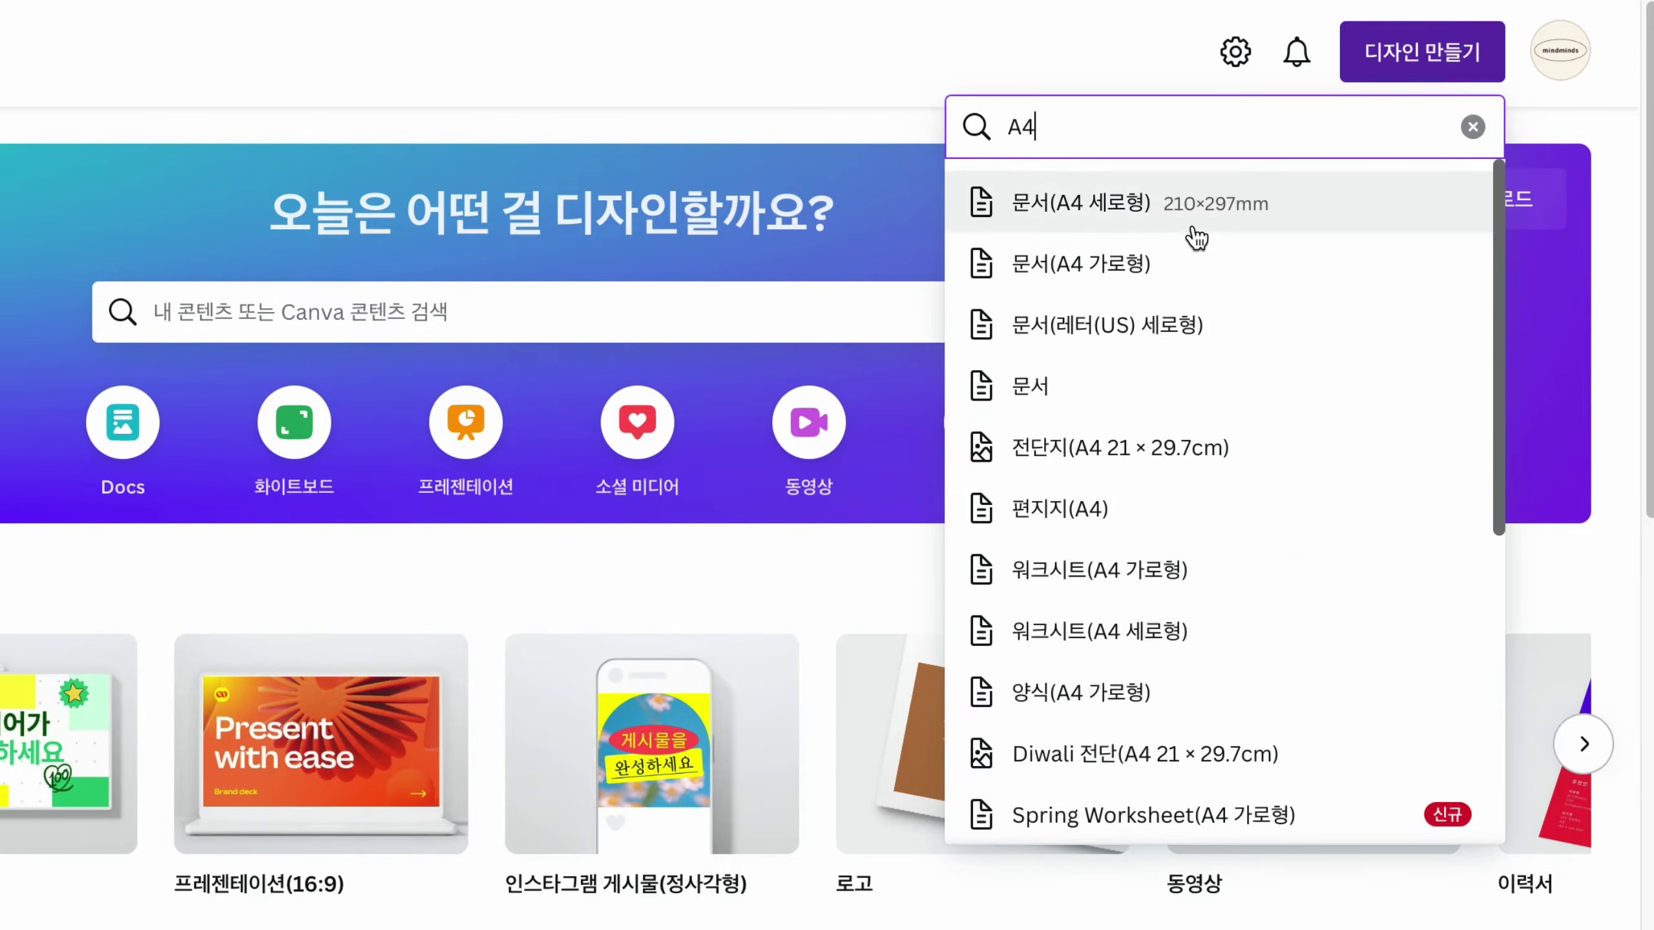
left_click(1090, 277)
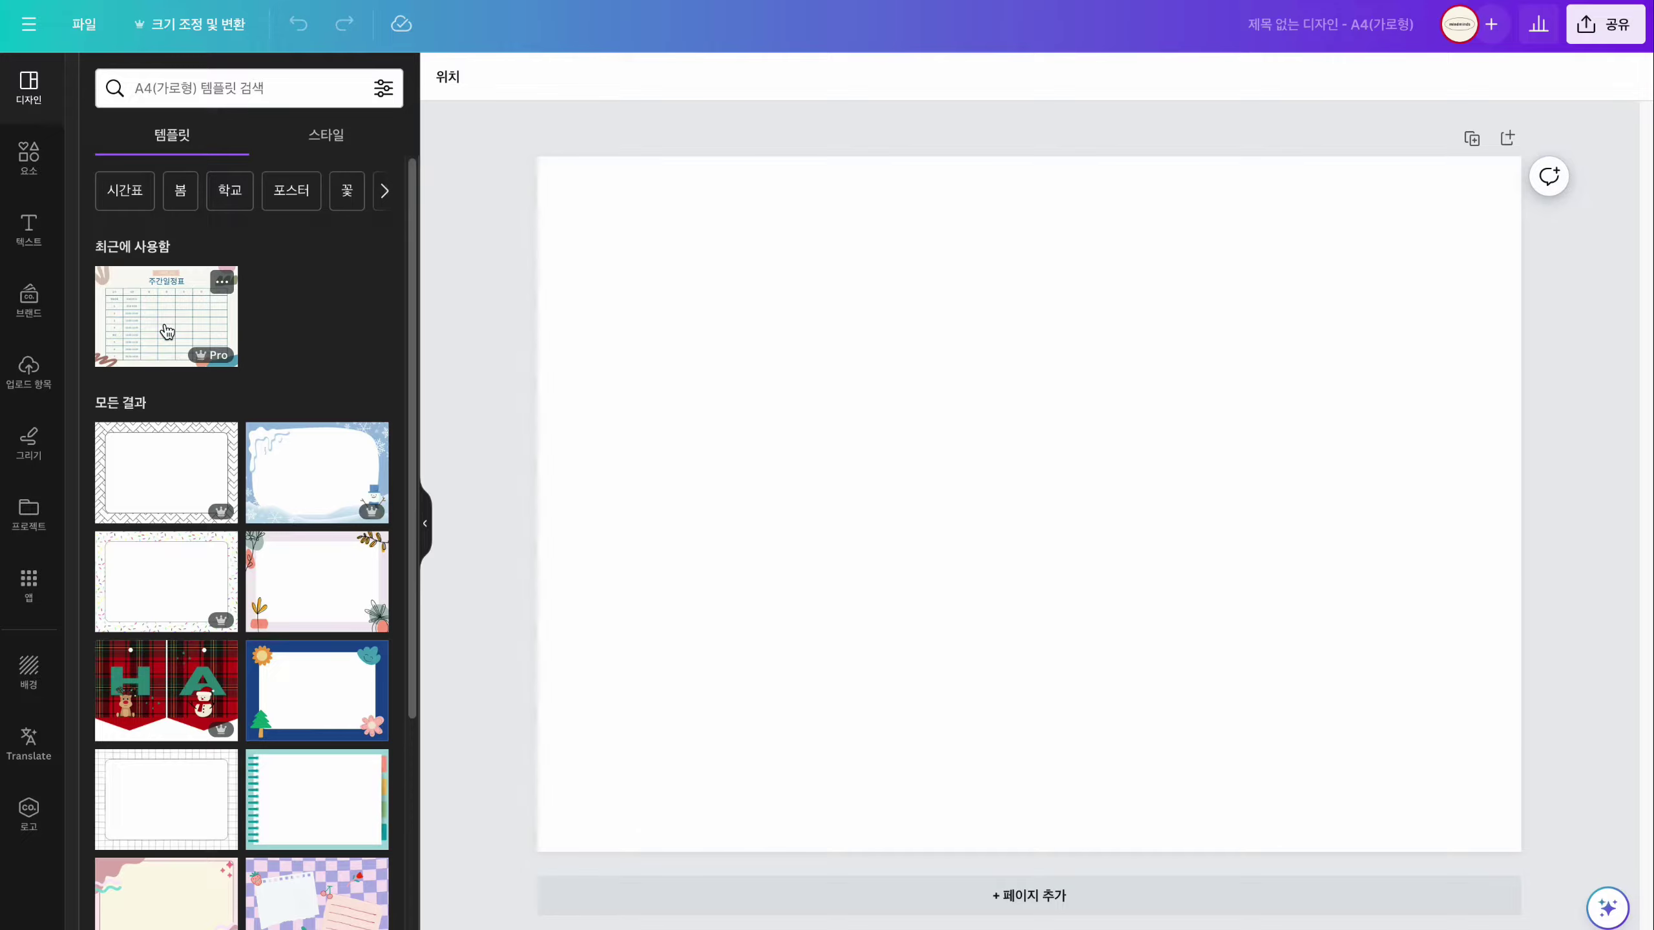
left_click(168, 330)
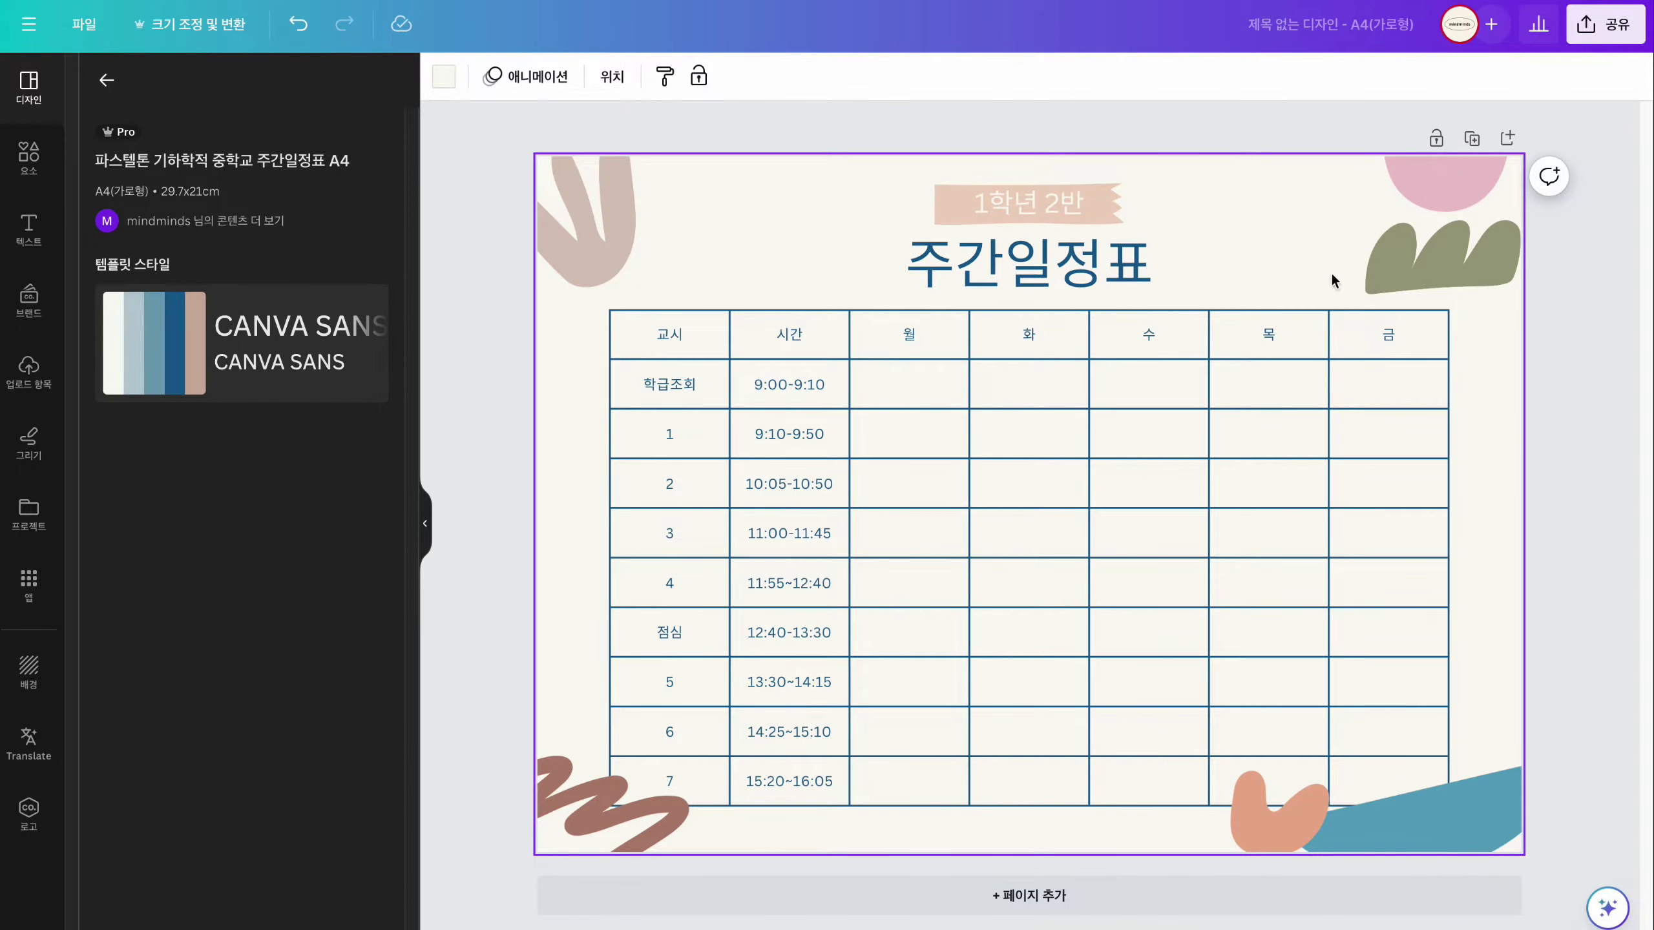
- Change the class label above the 주간일정표 title to 2학년 1반
left_click(1042, 207)
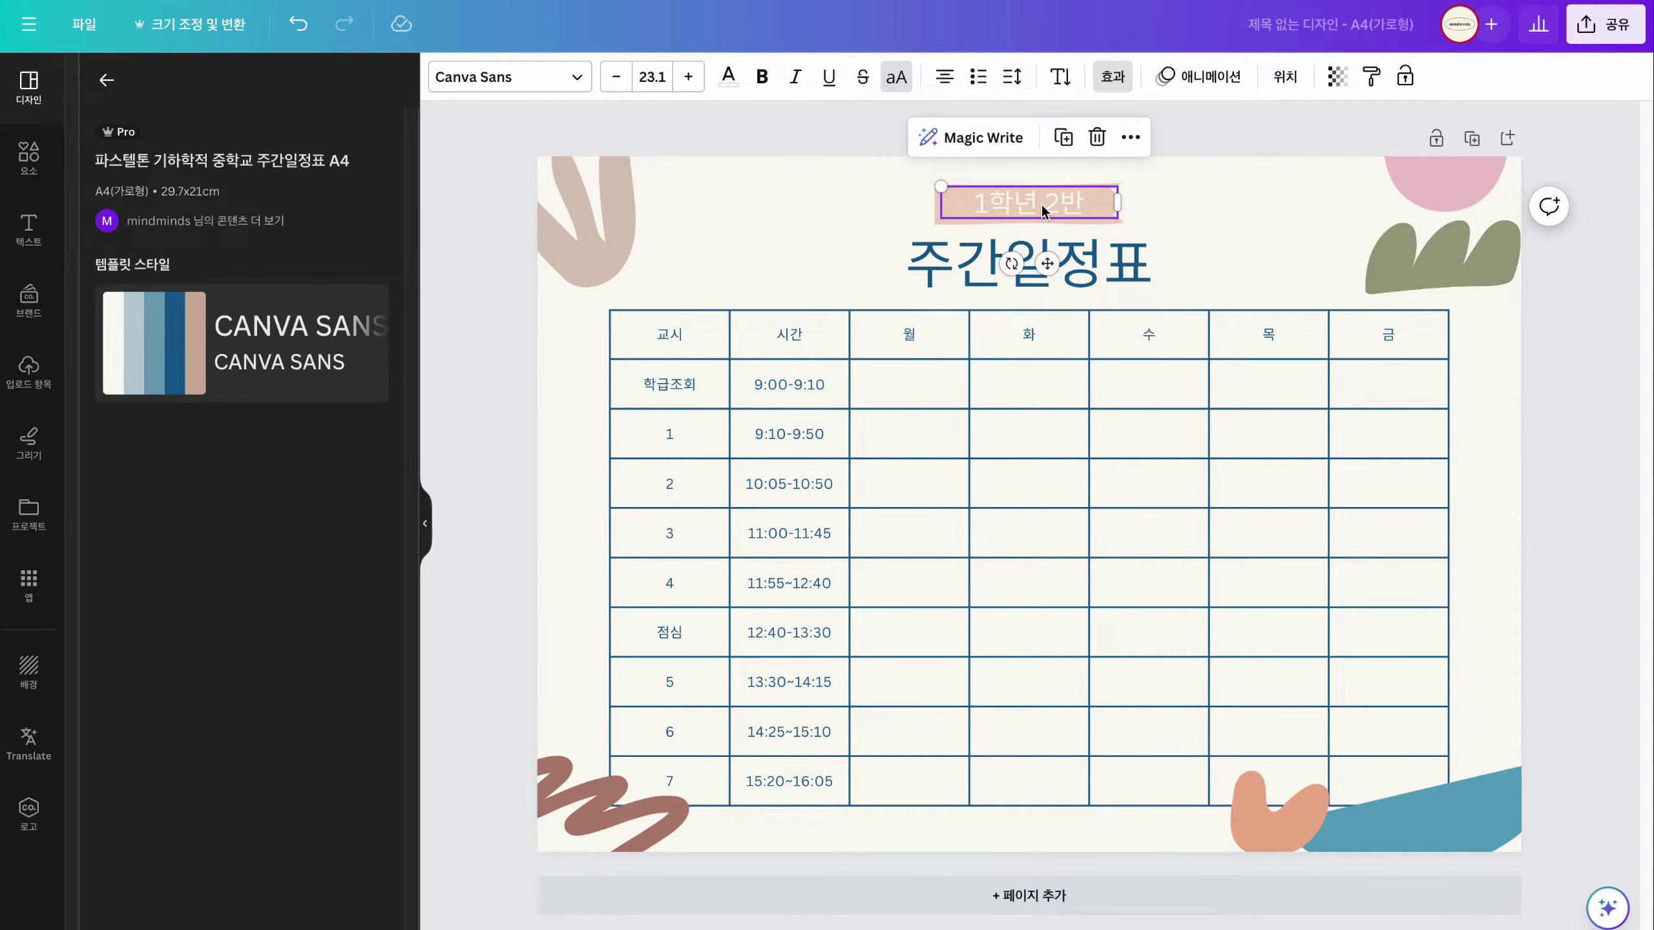
double_click(1003, 208)
key("BackSpace")
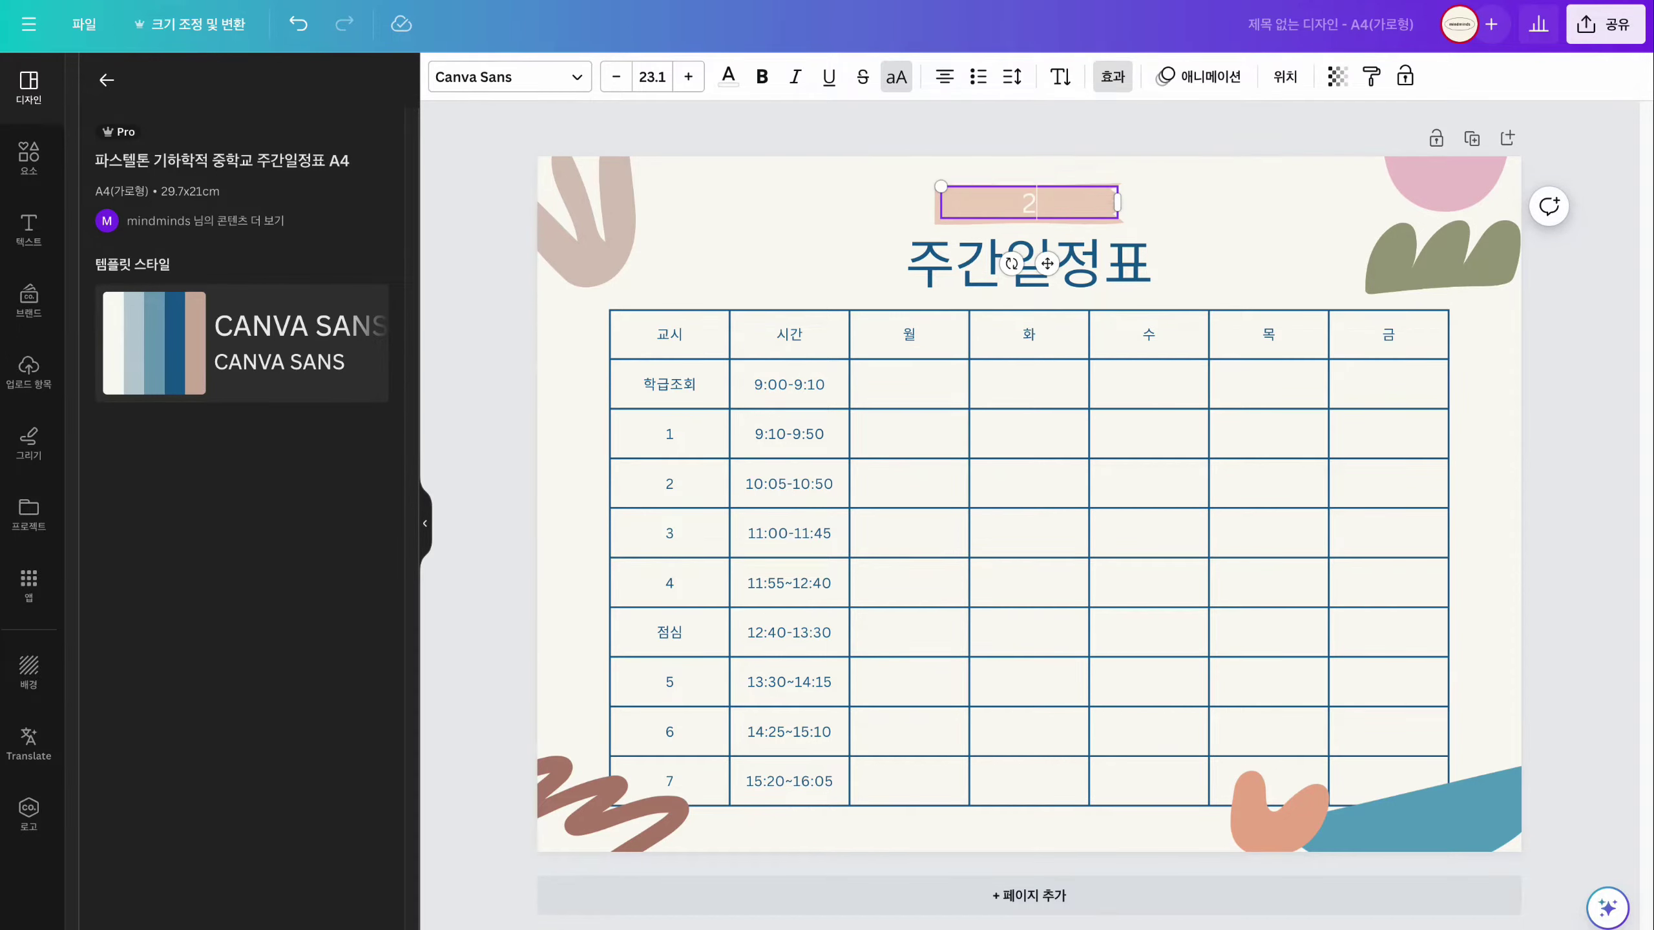
type("2학년 1반")
key("Escape")
- Place a dark blue copy of the class label above the table's first two columns and change its text to OO중학교
left_click(1059, 212)
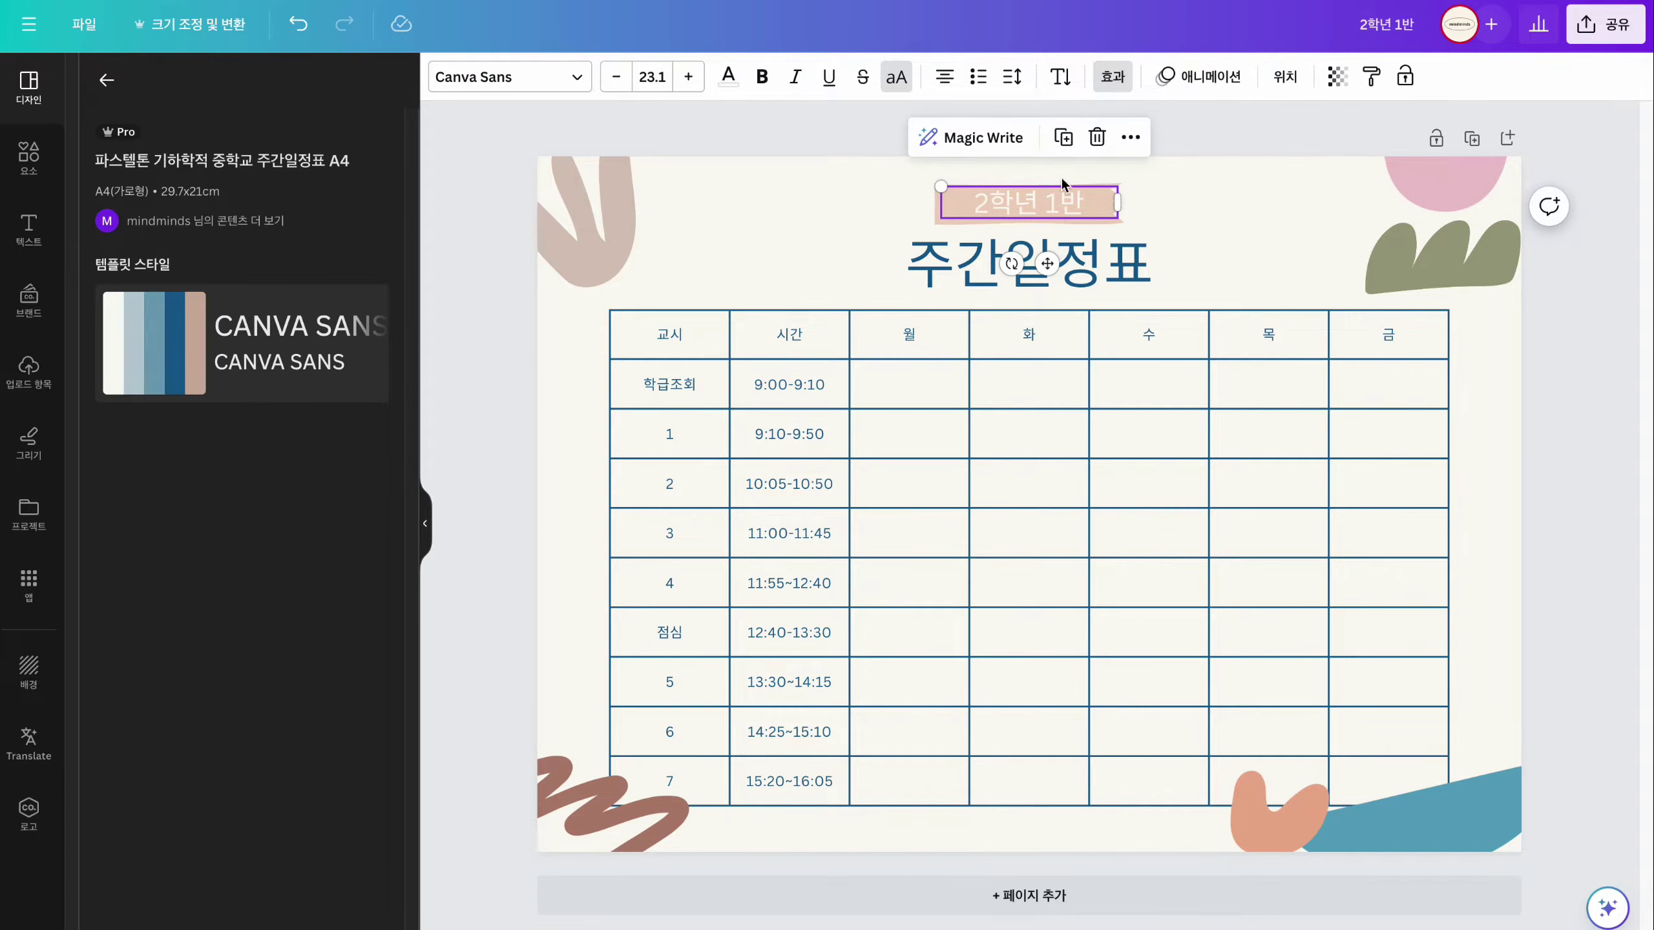
left_click_drag(1059, 203, 755, 281)
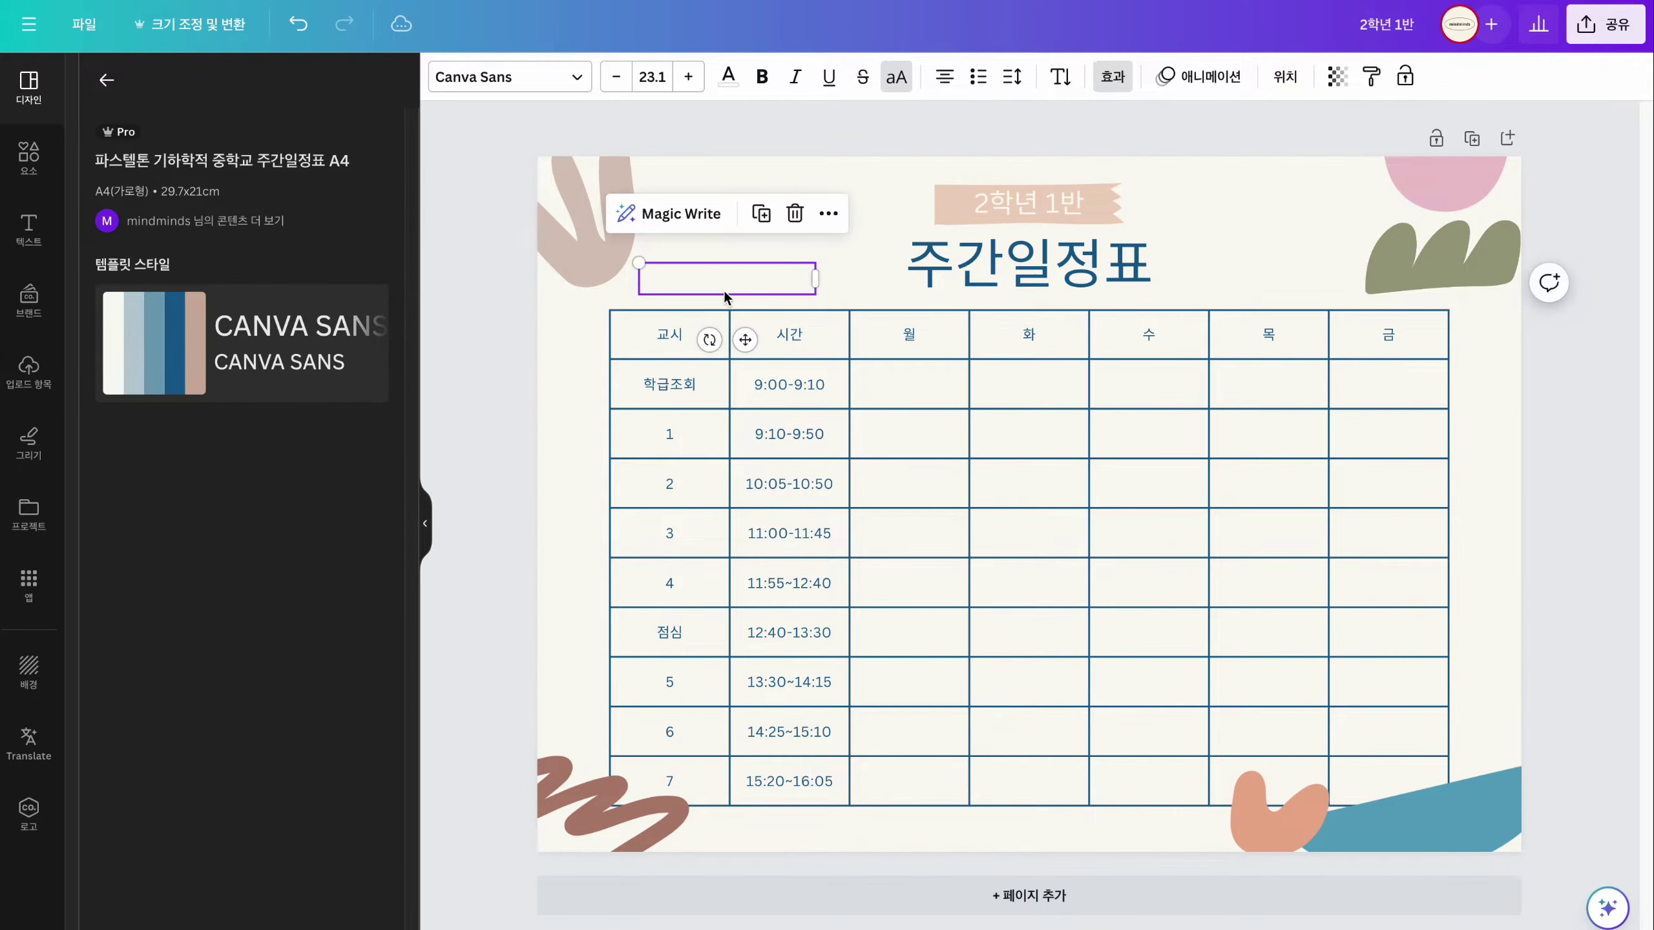
left_click(728, 77)
left_click(154, 196)
double_click(778, 280)
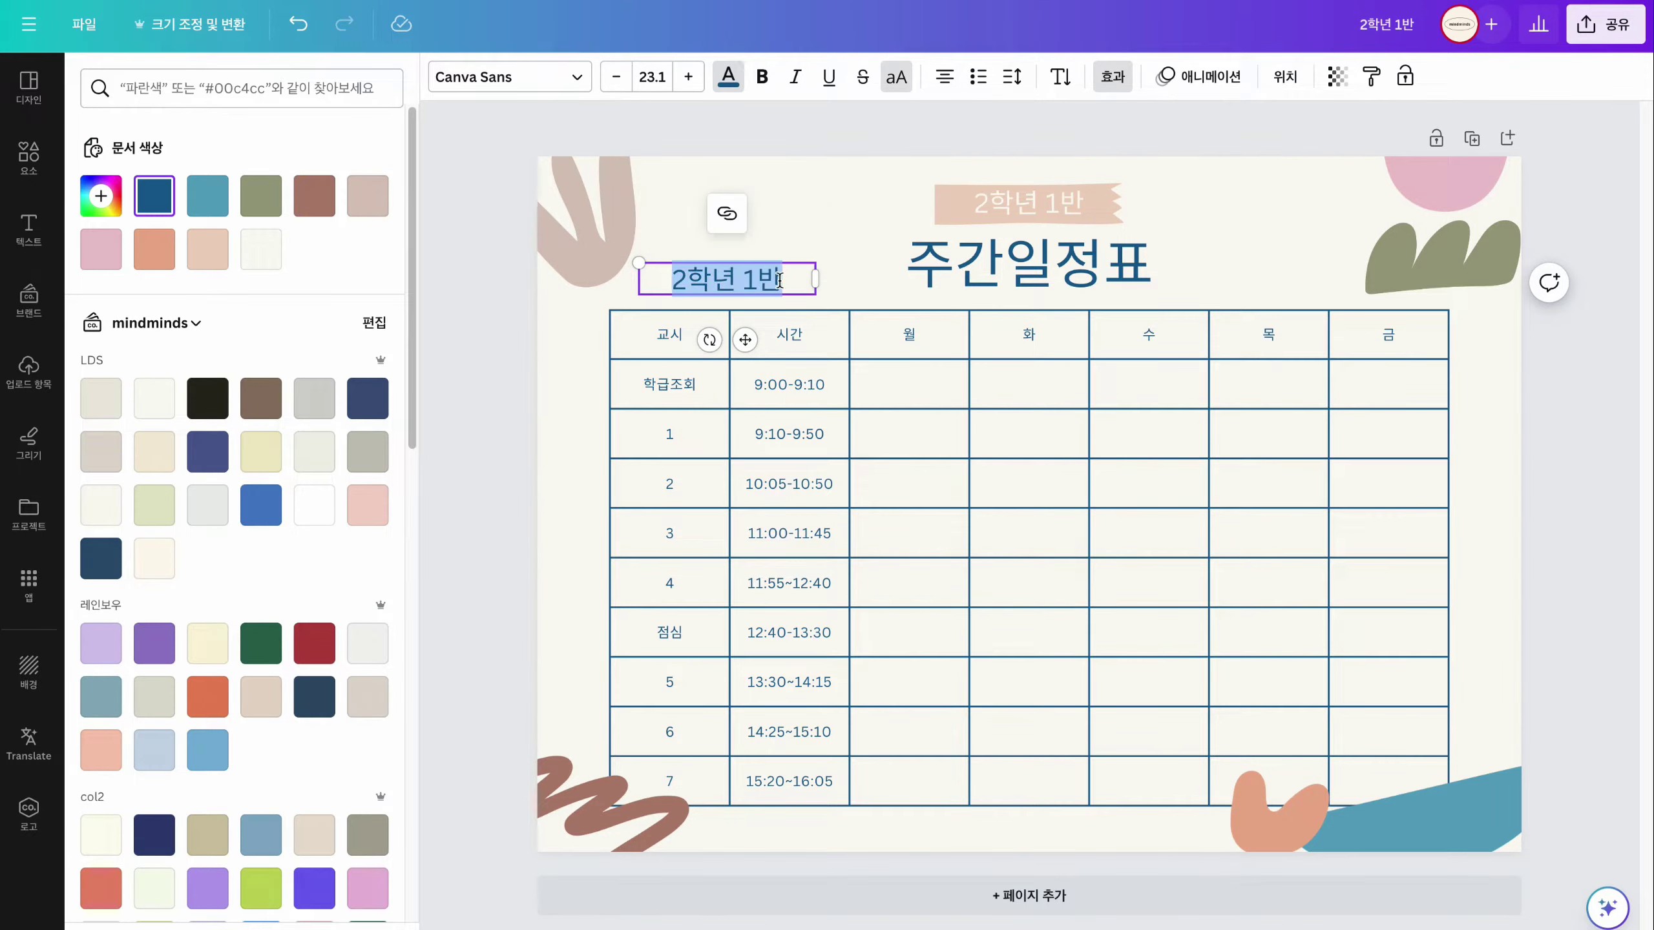
type("00중학교")
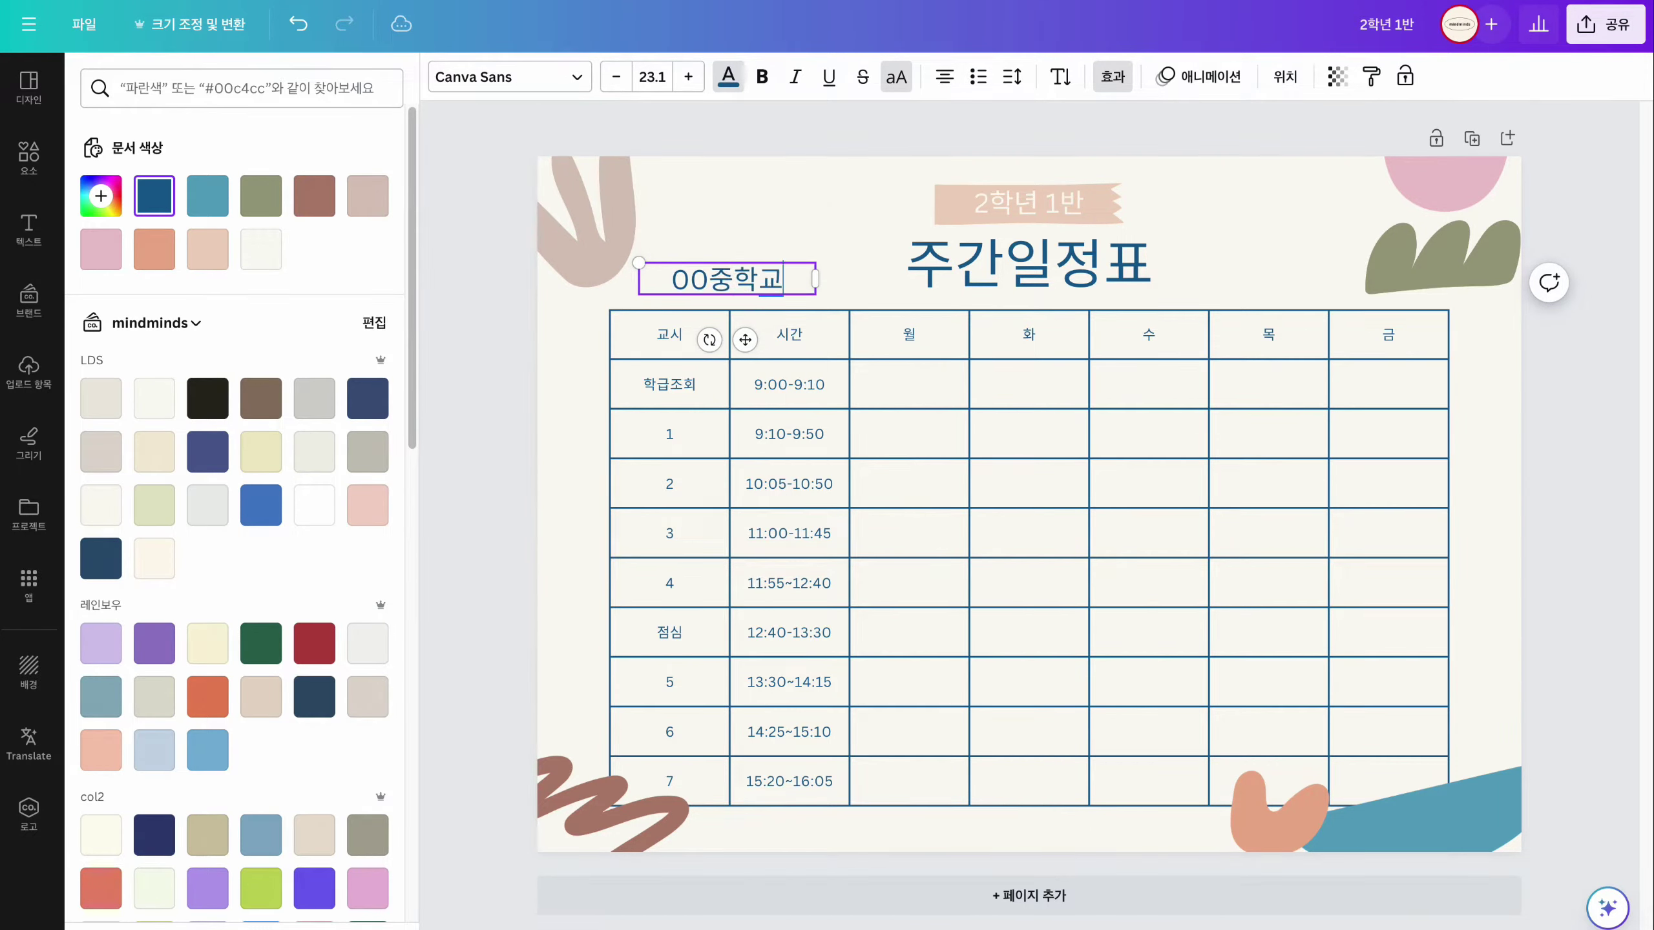
key("Escape")
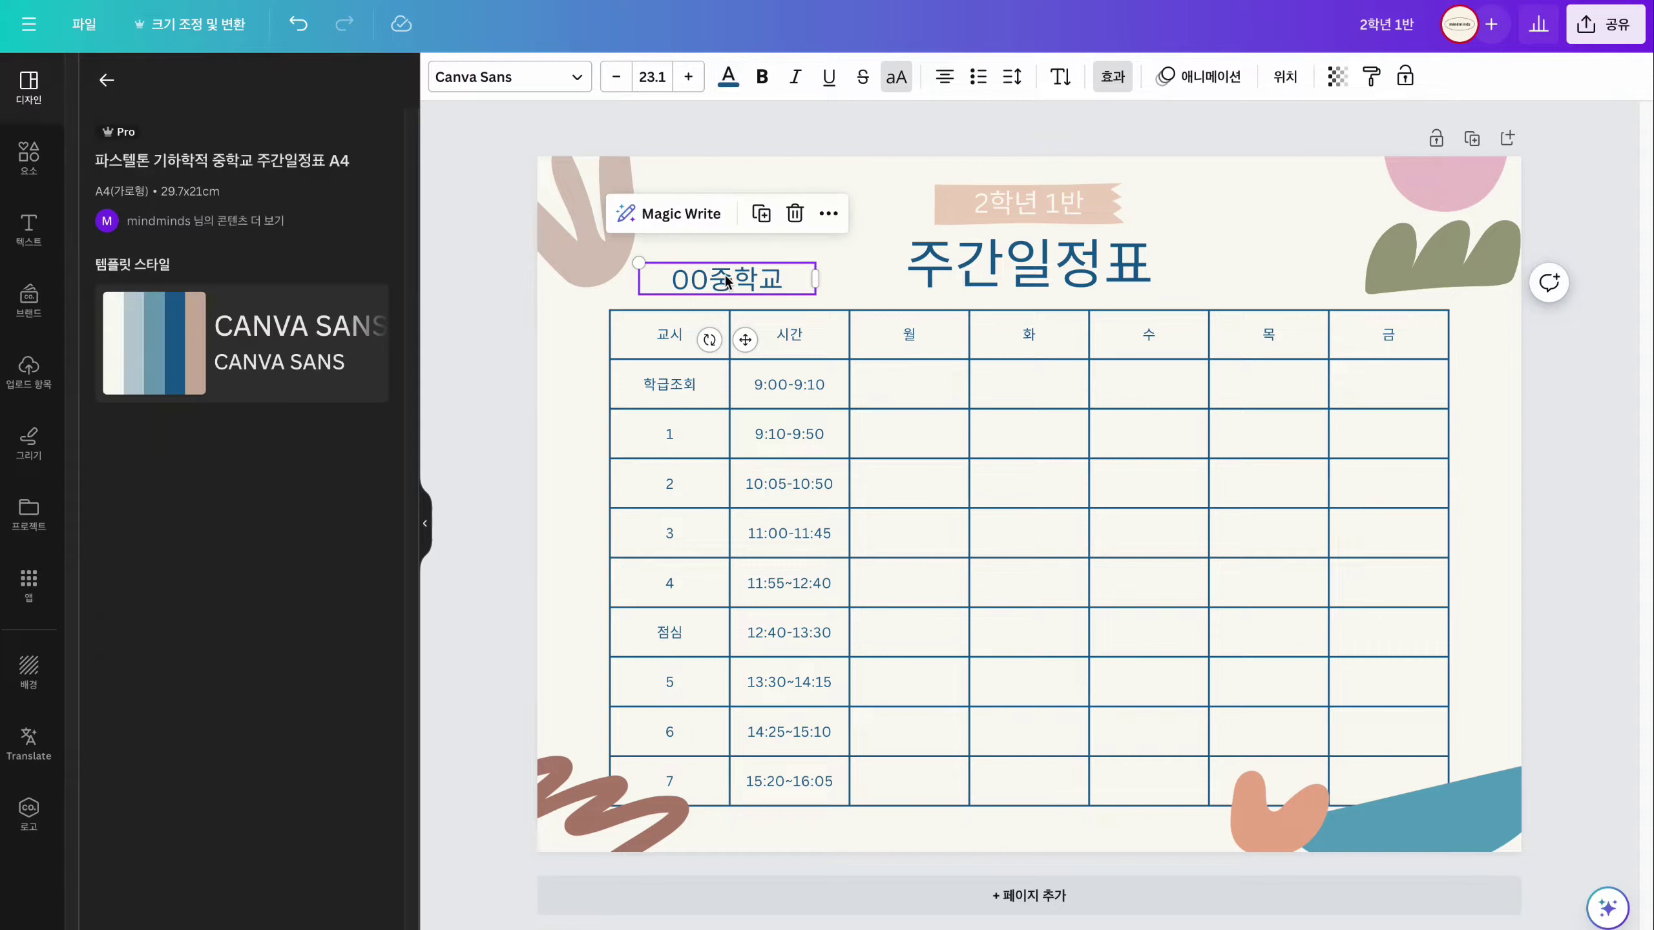
- Set the font size of the OO중학교 label to 24
left_click(615, 78)
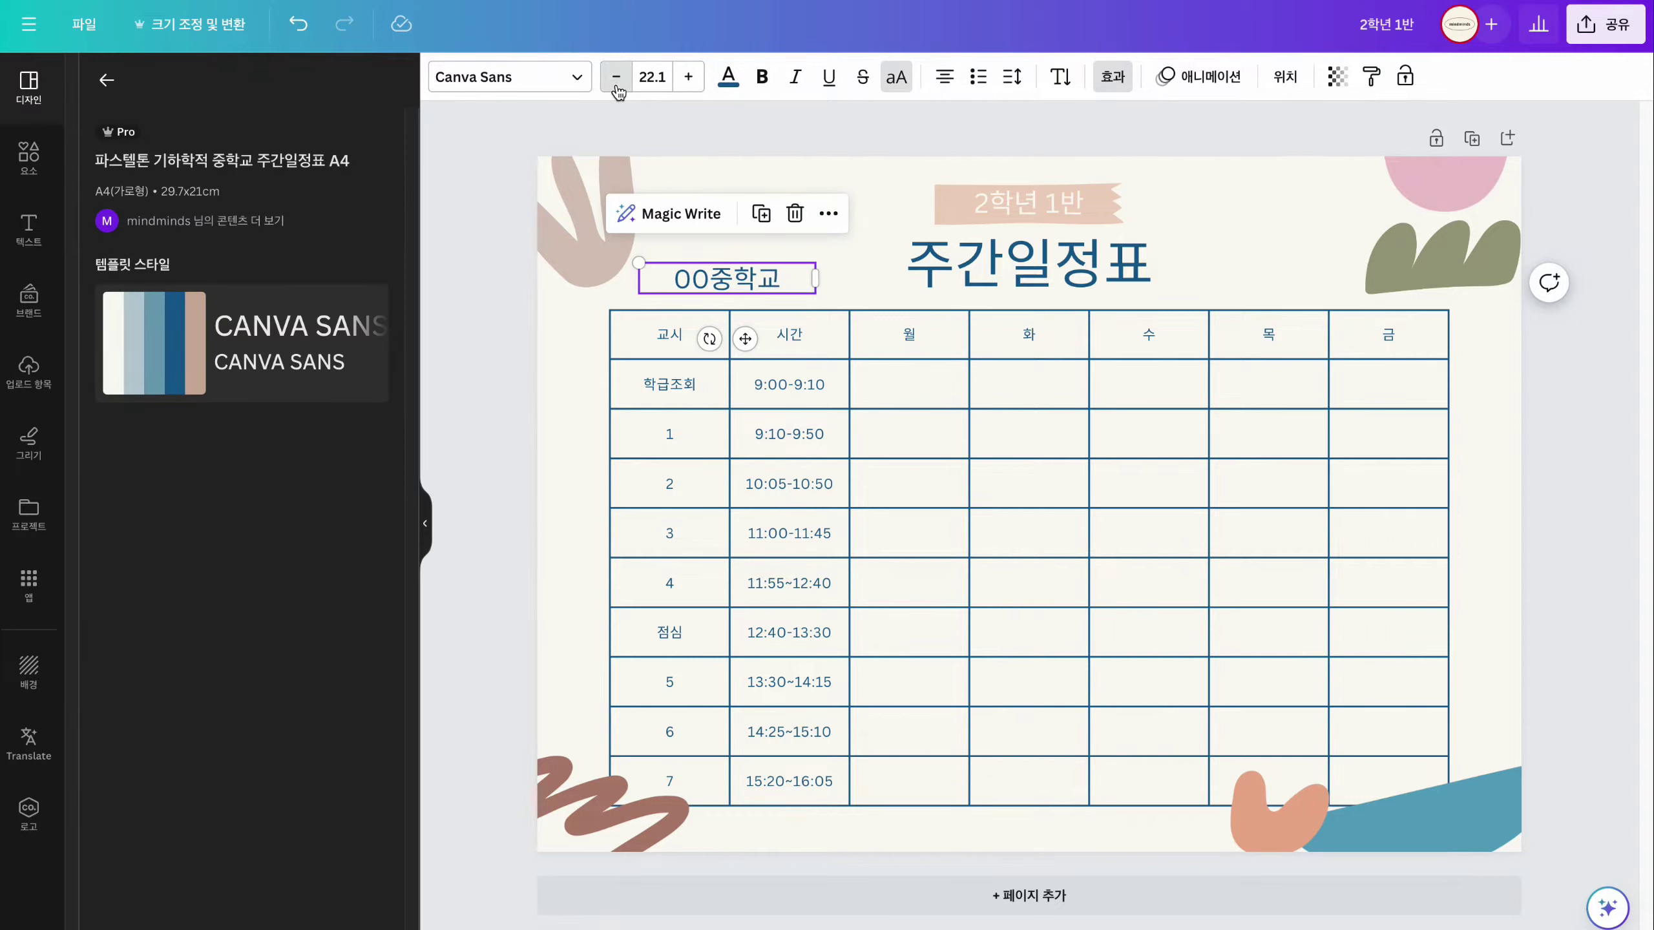
left_click(616, 78)
left_click(615, 78)
left_click(616, 78)
left_click(649, 78)
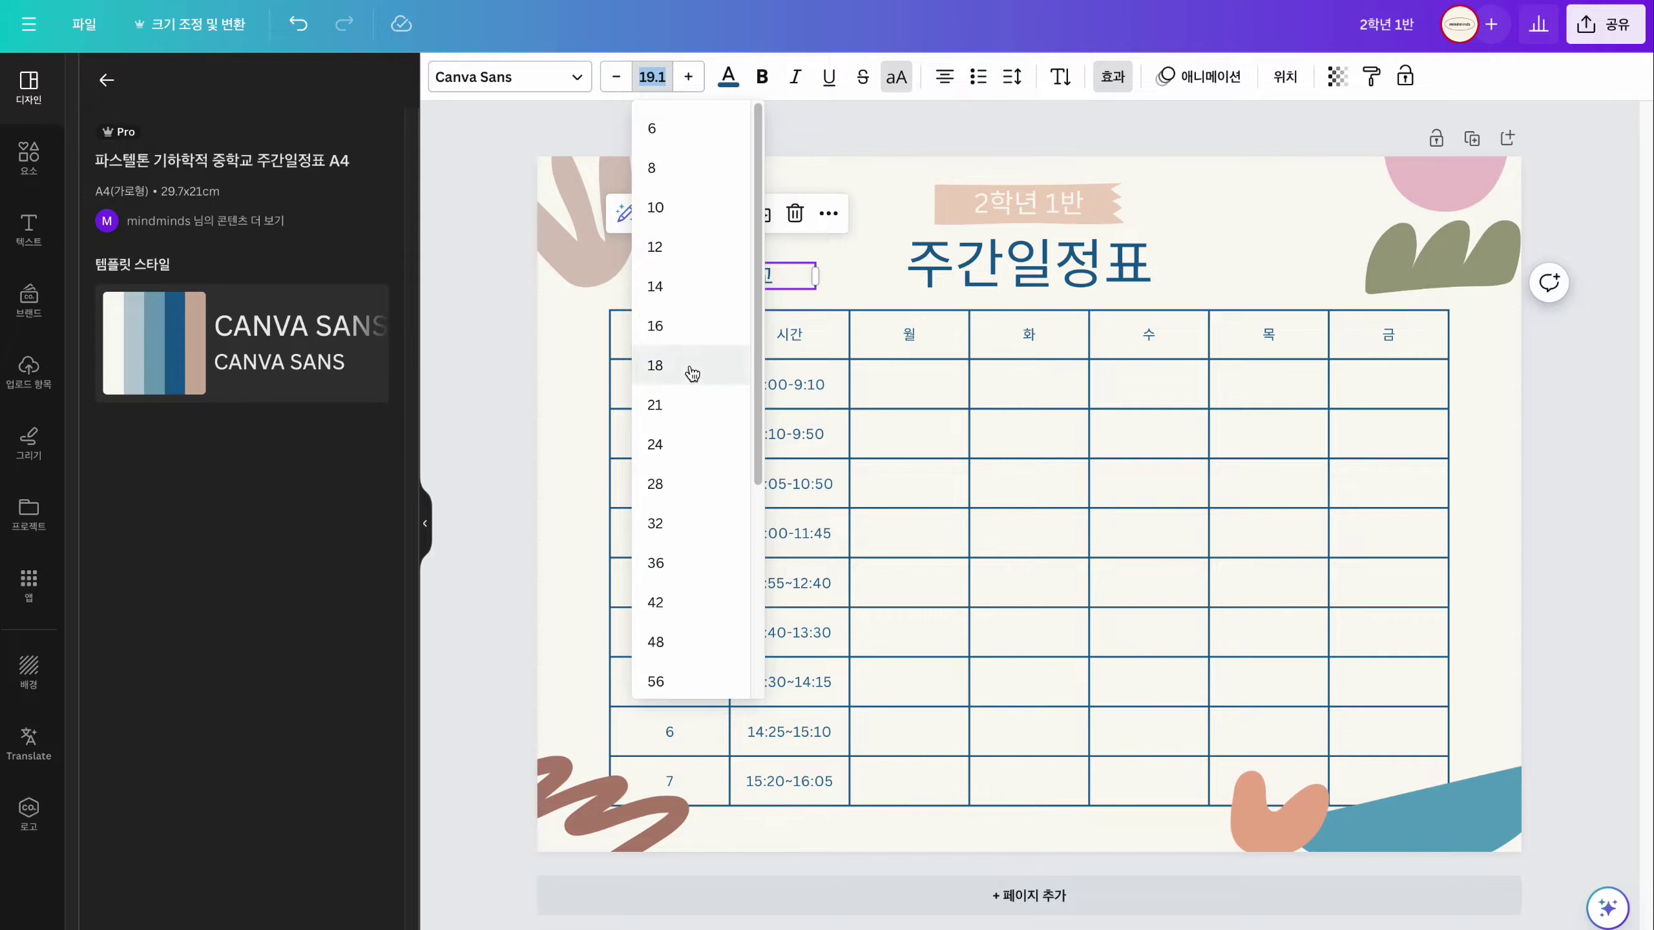
left_click(664, 456)
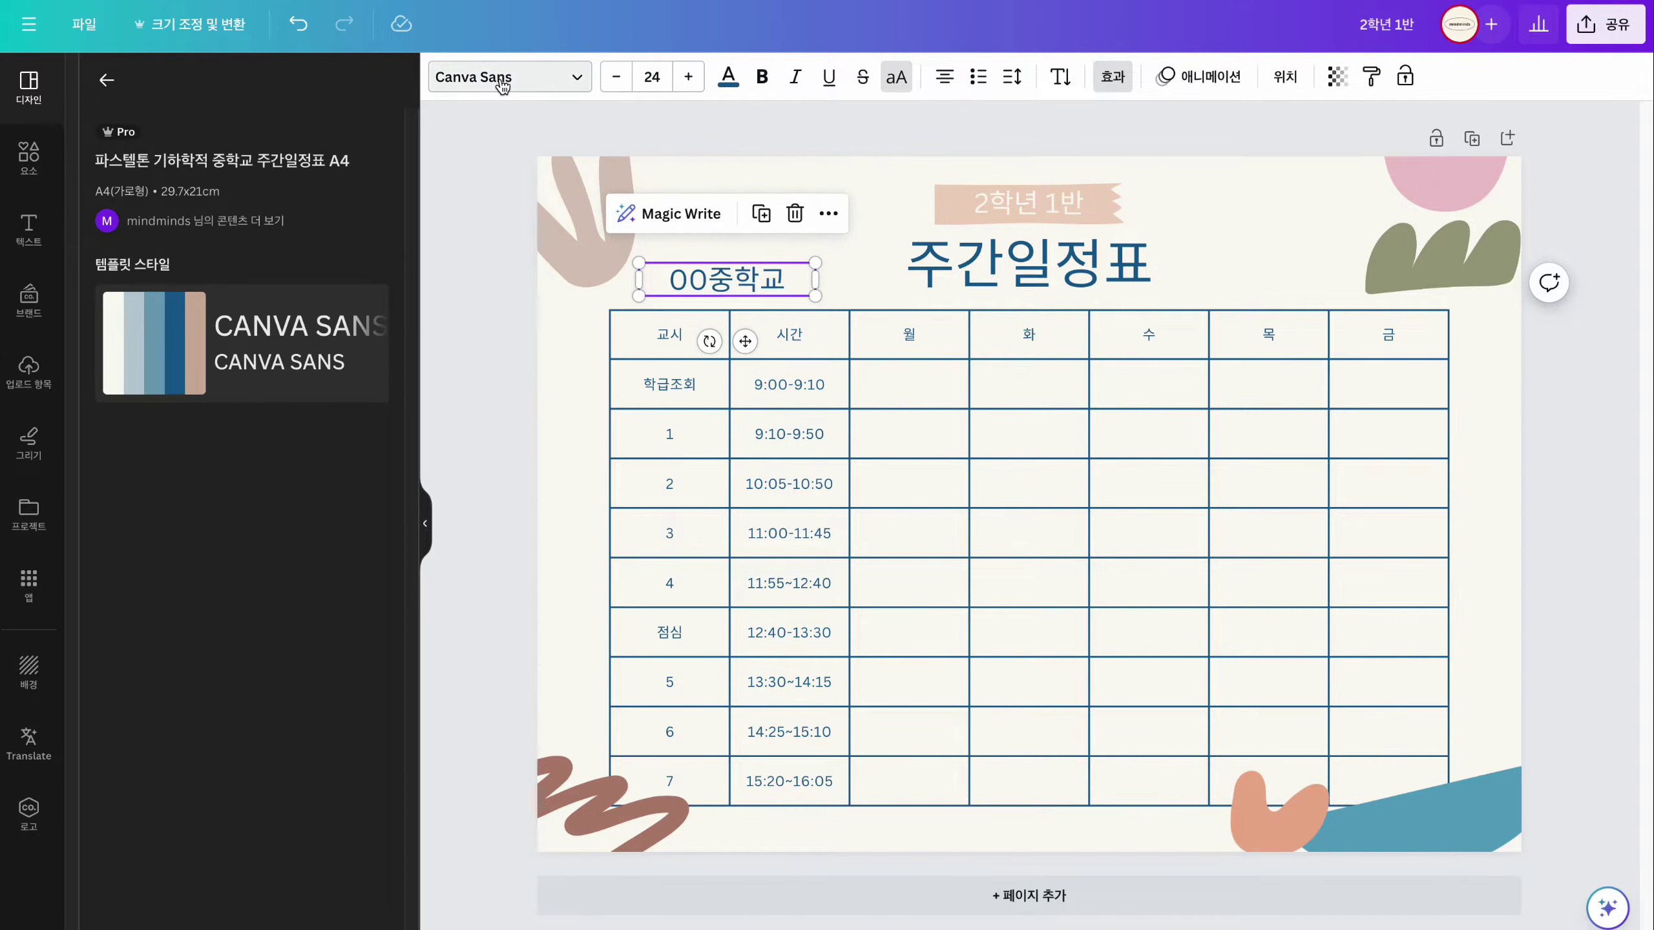
left_click(480, 77)
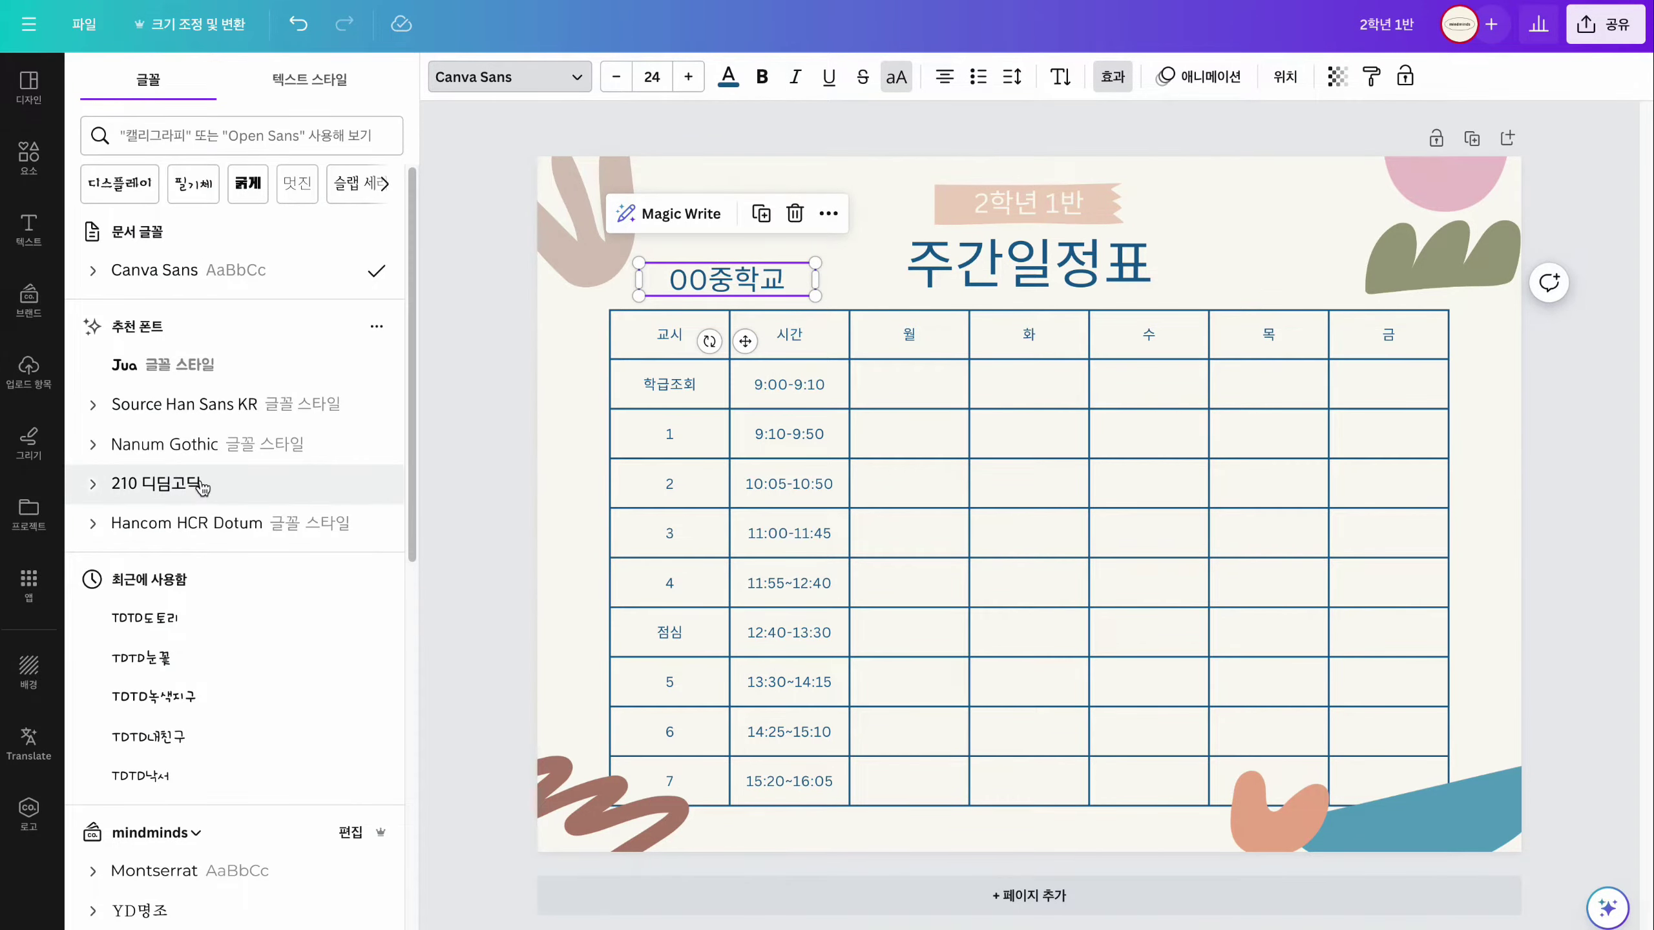
left_click(770, 298)
- Shift the beige leaf shape in the page's upper-left corner slightly inward and rotate it clockwise so it points toward the title
left_click(591, 243)
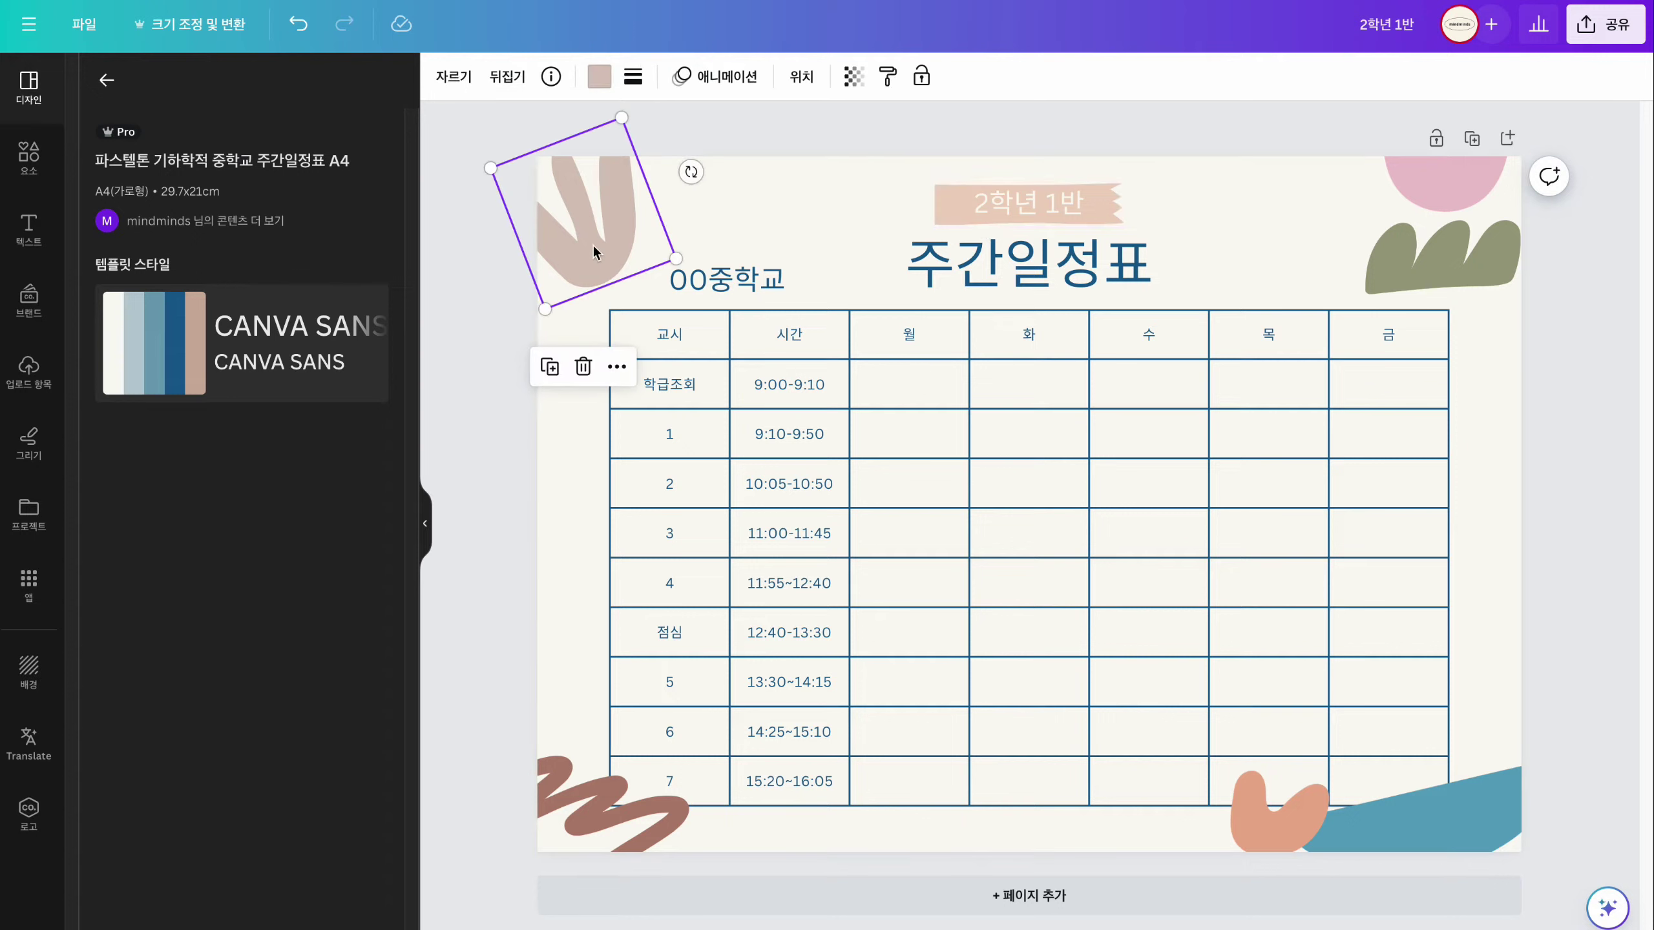
left_click_drag(587, 253, 627, 243)
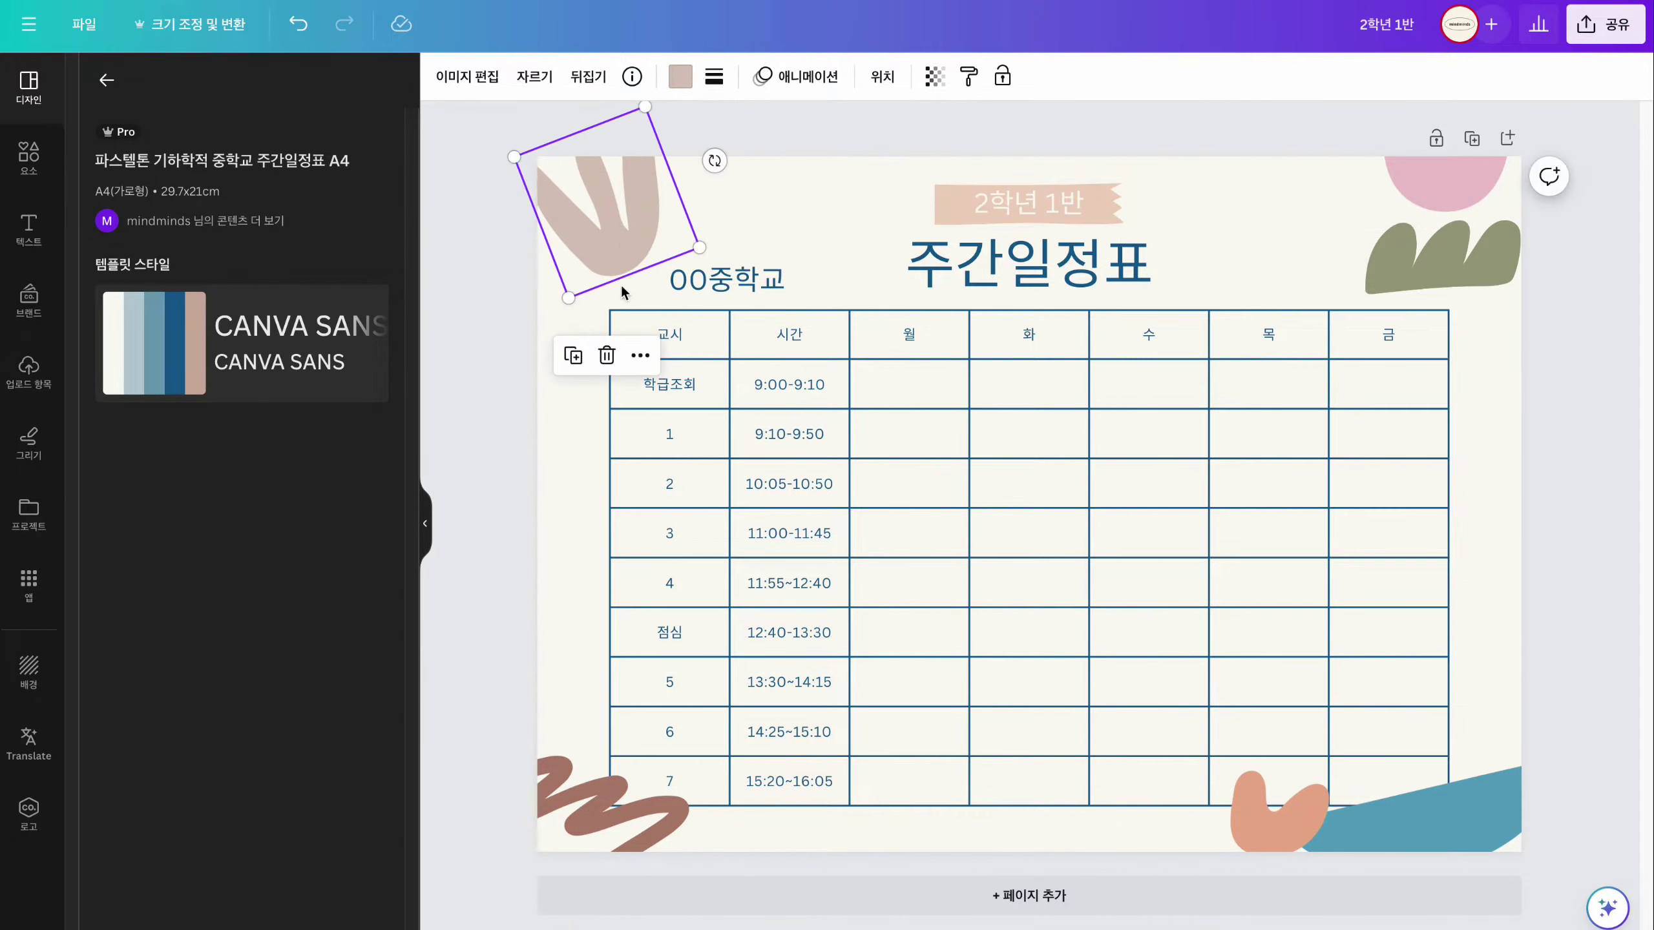
left_click_drag(714, 159, 709, 305)
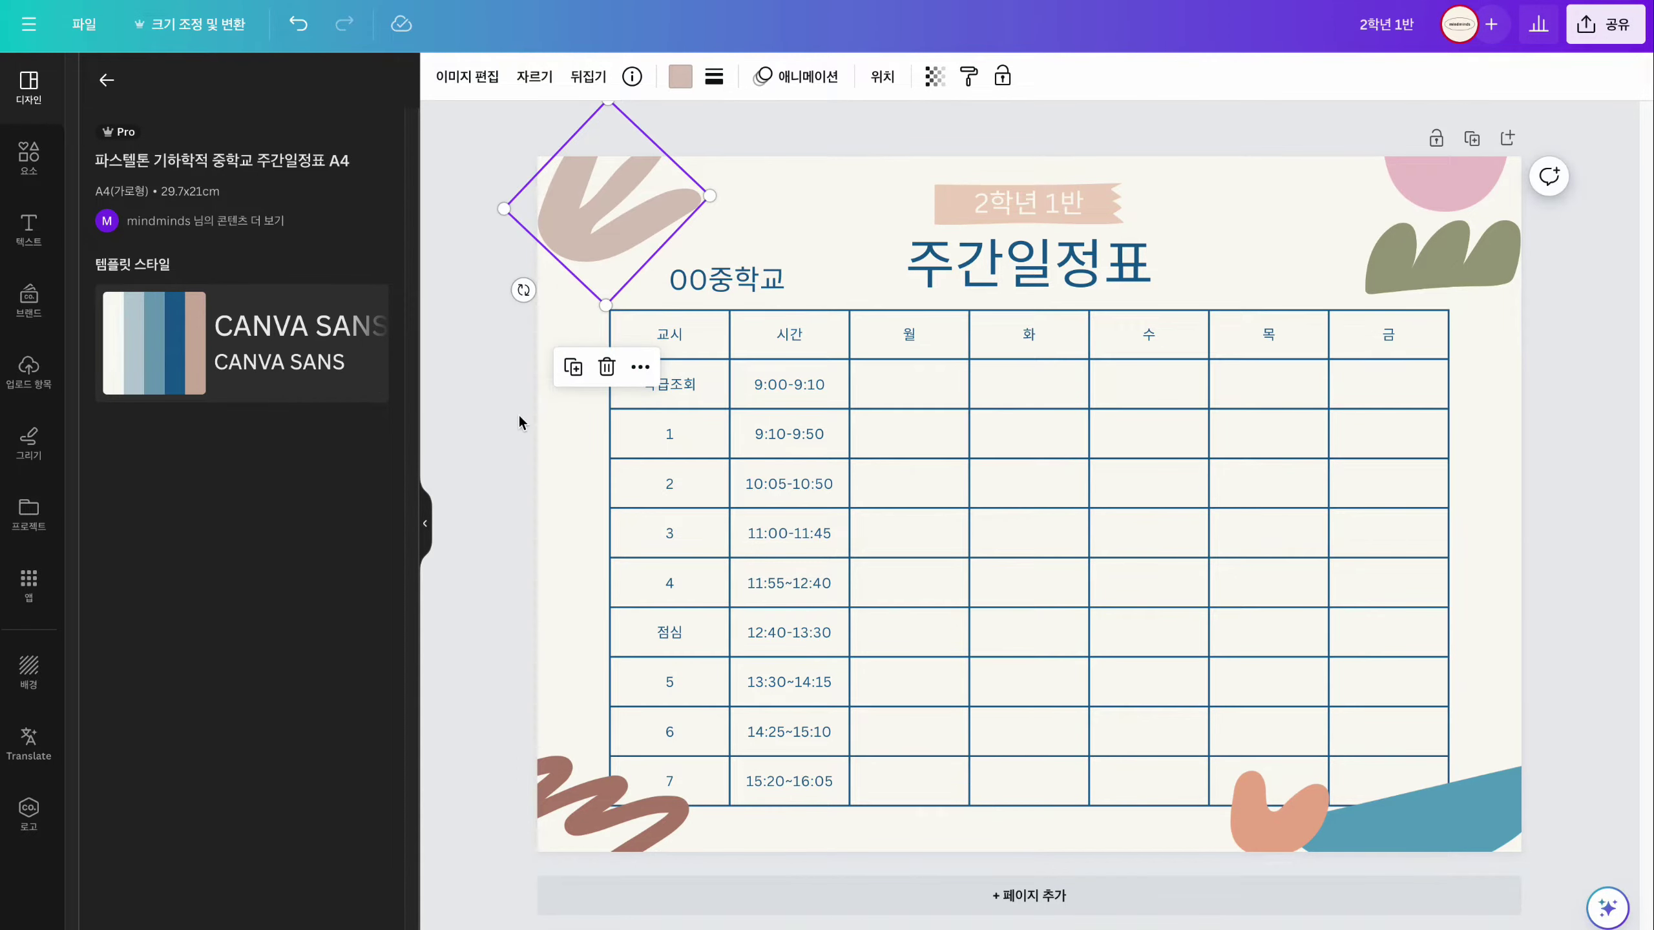
- Add a blank second page after the timetable page
left_click(676, 339)
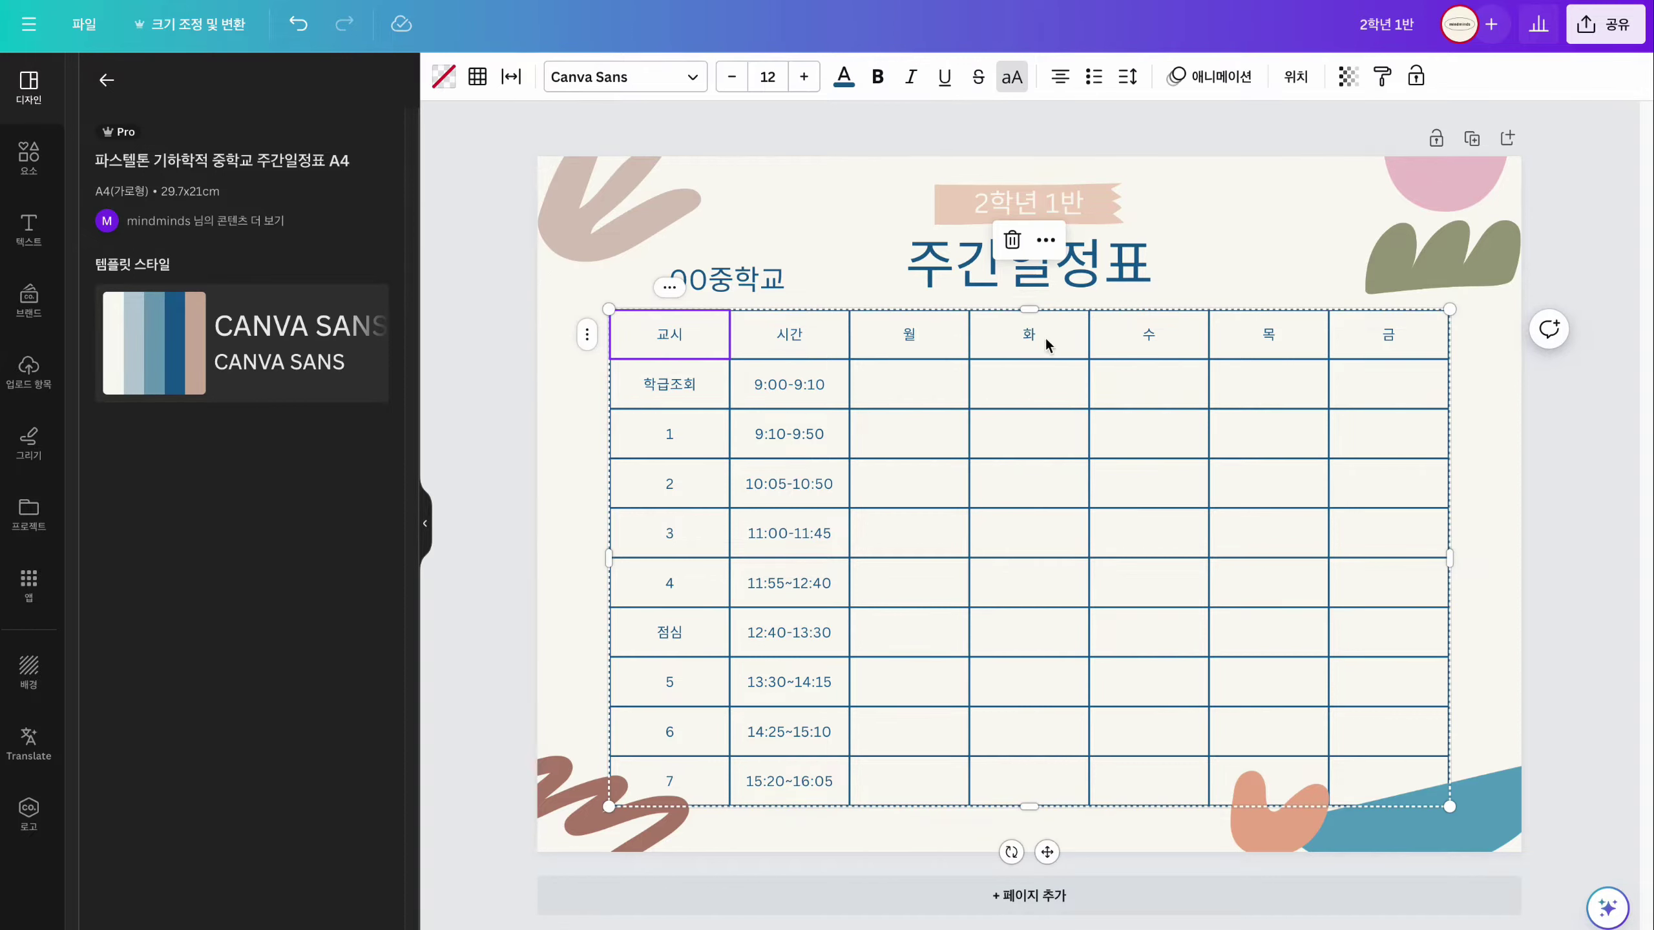
left_click(1081, 837)
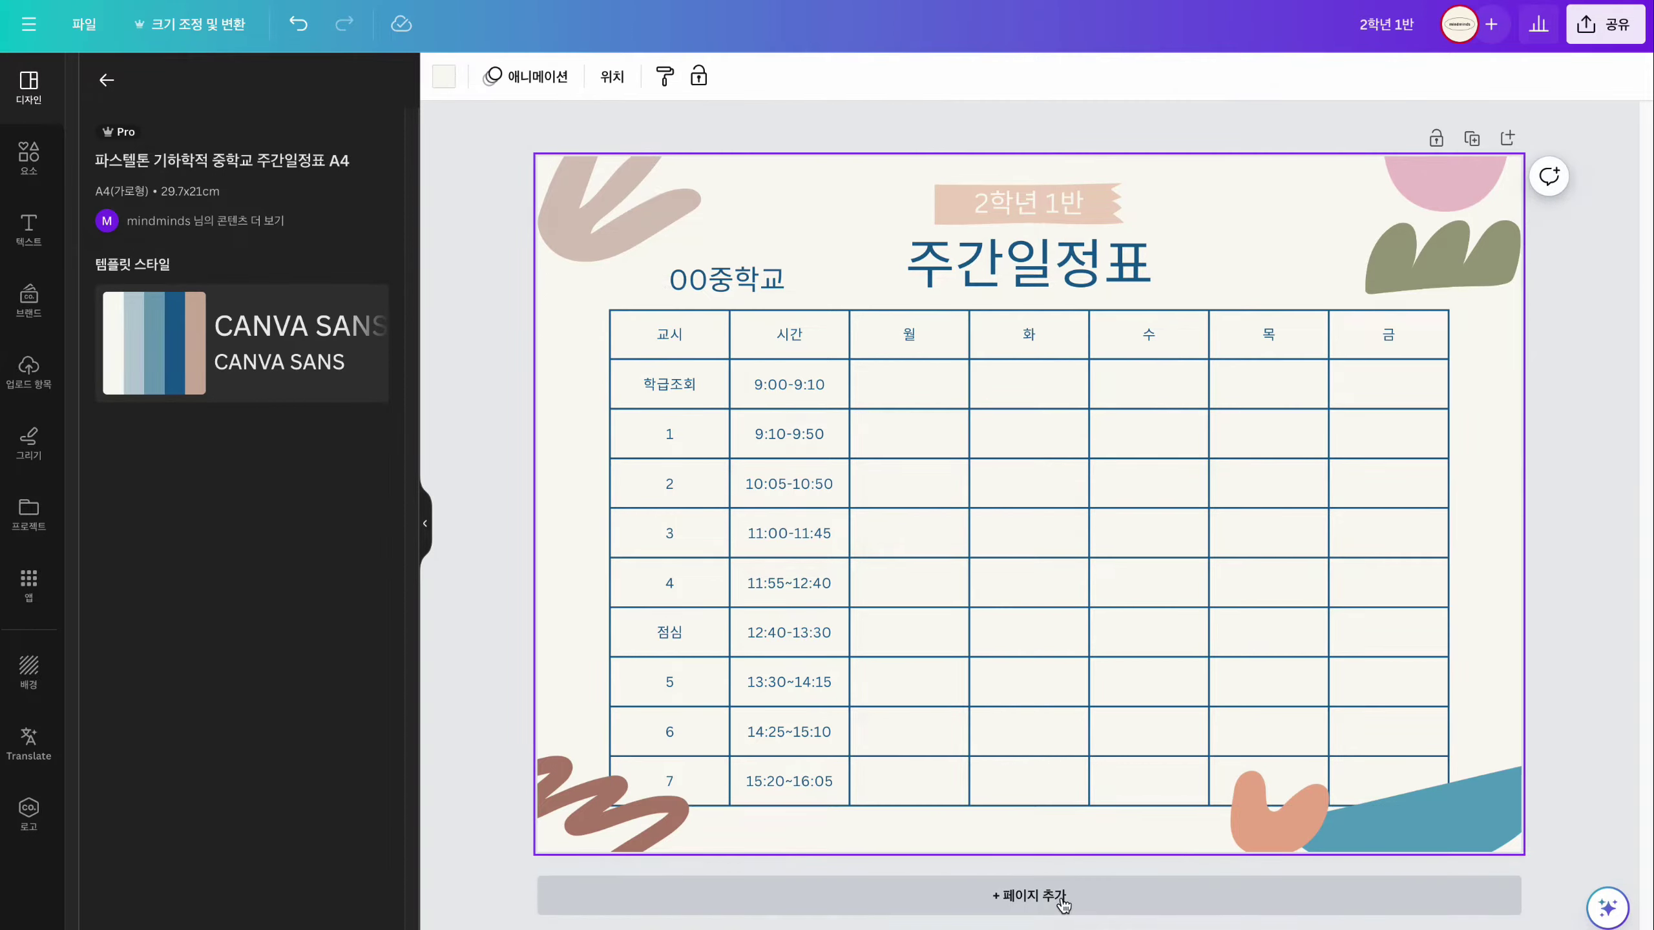
left_click(1063, 902)
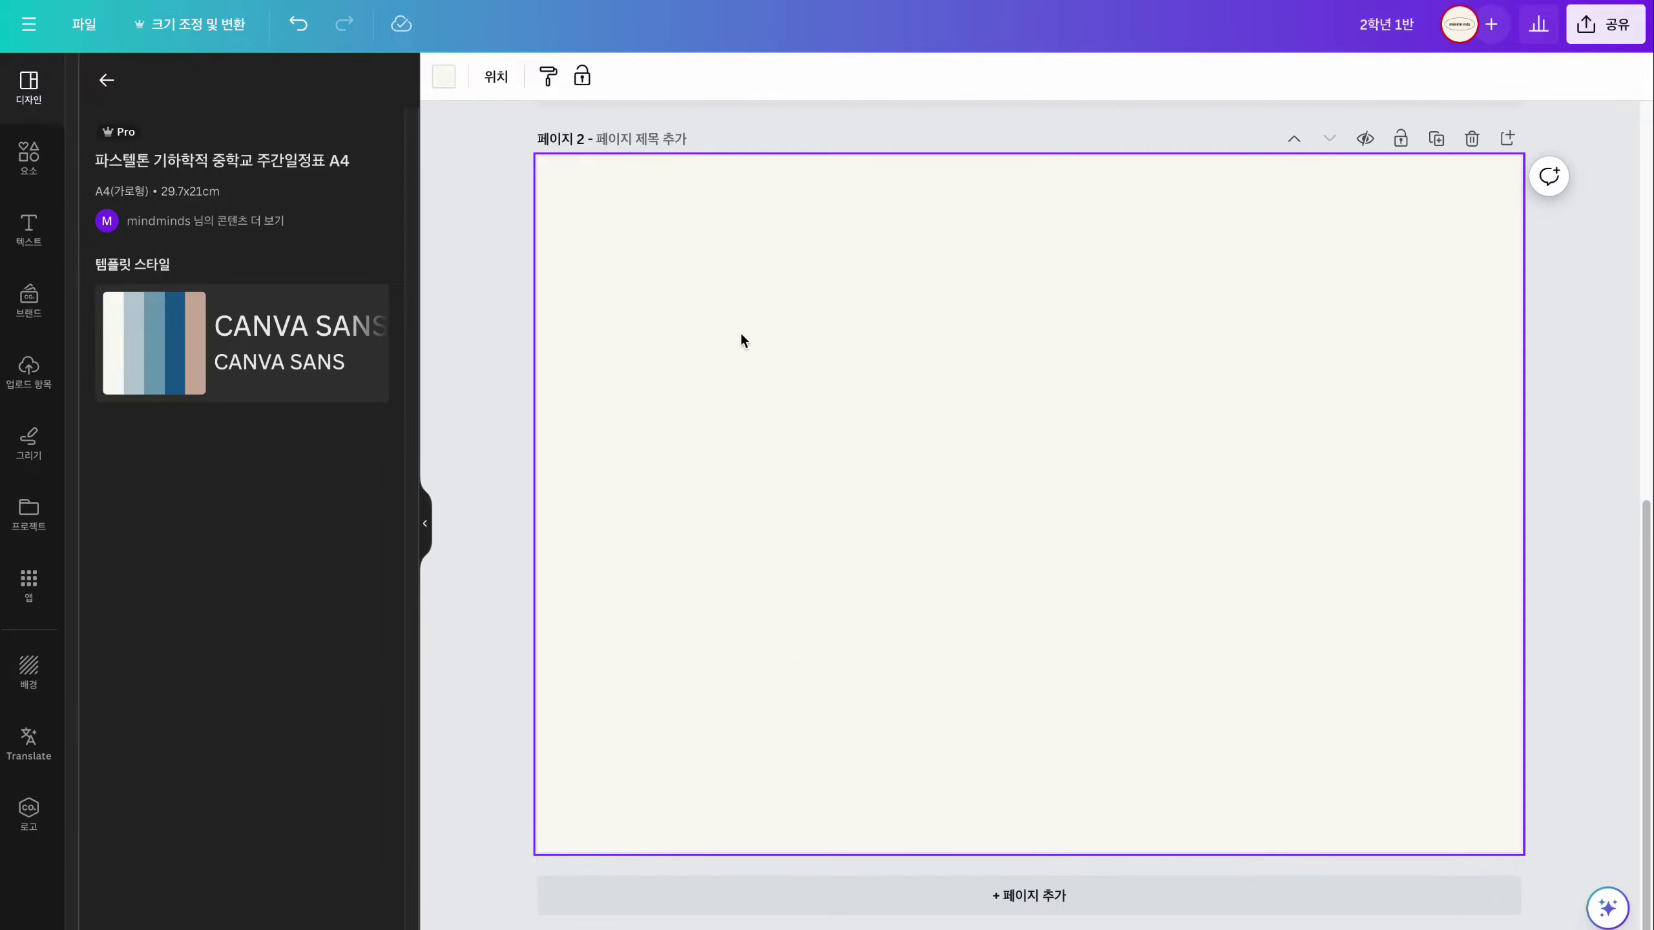
scroll(1587, 423, "up", 5)
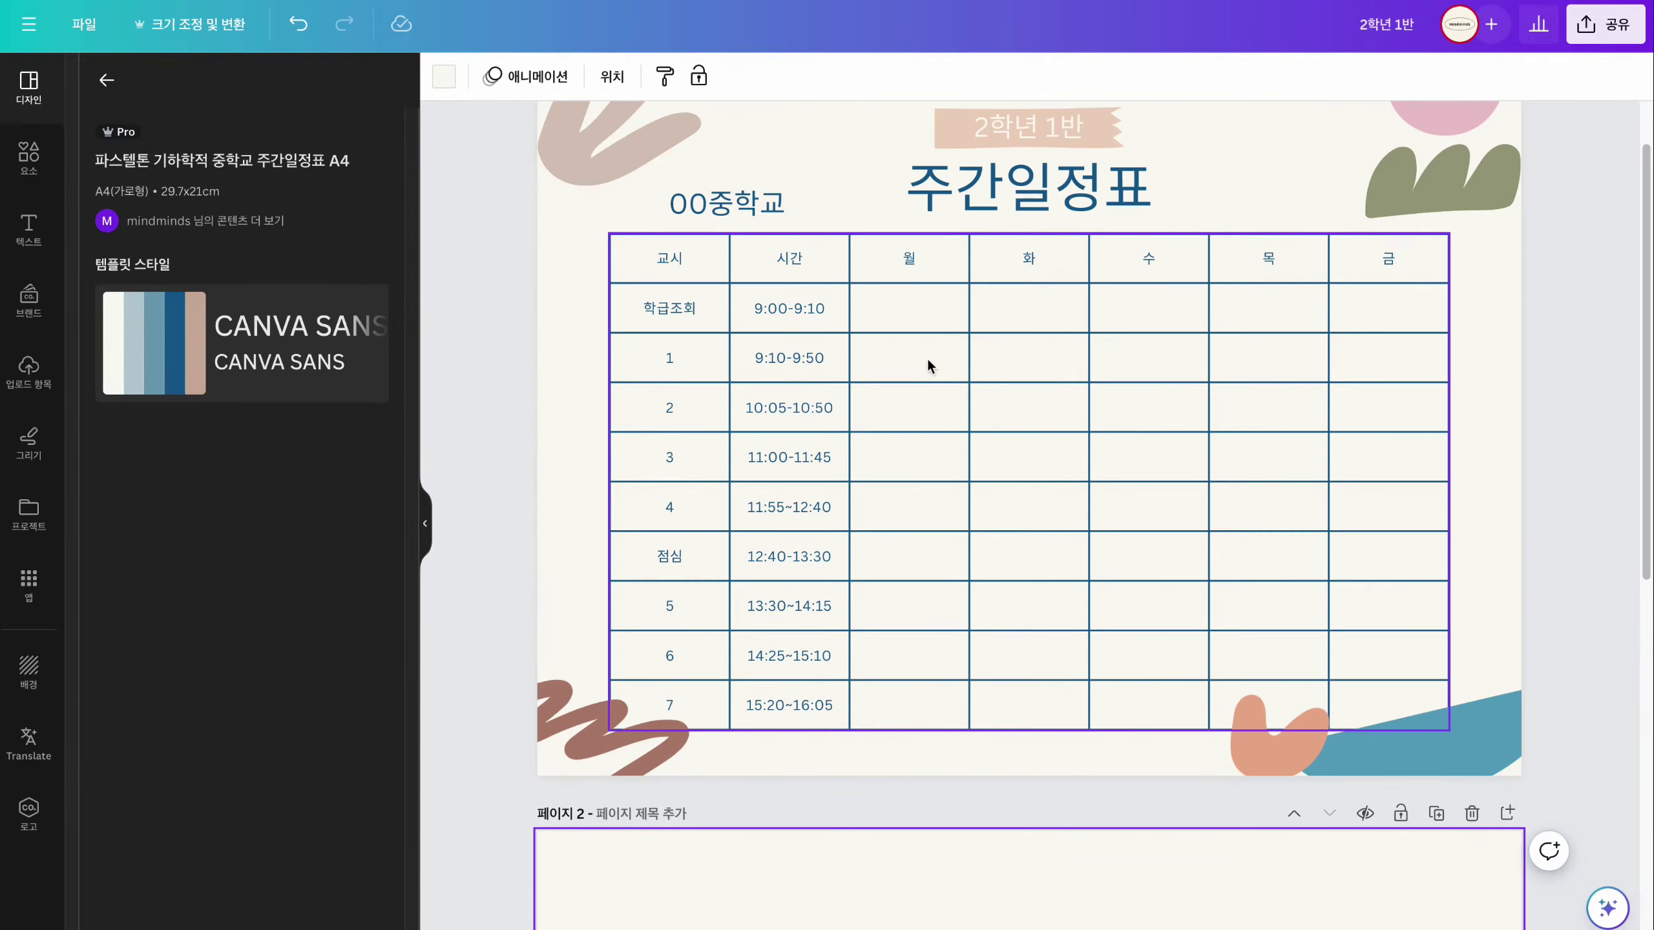
scroll(1505, 465, "down", 5)
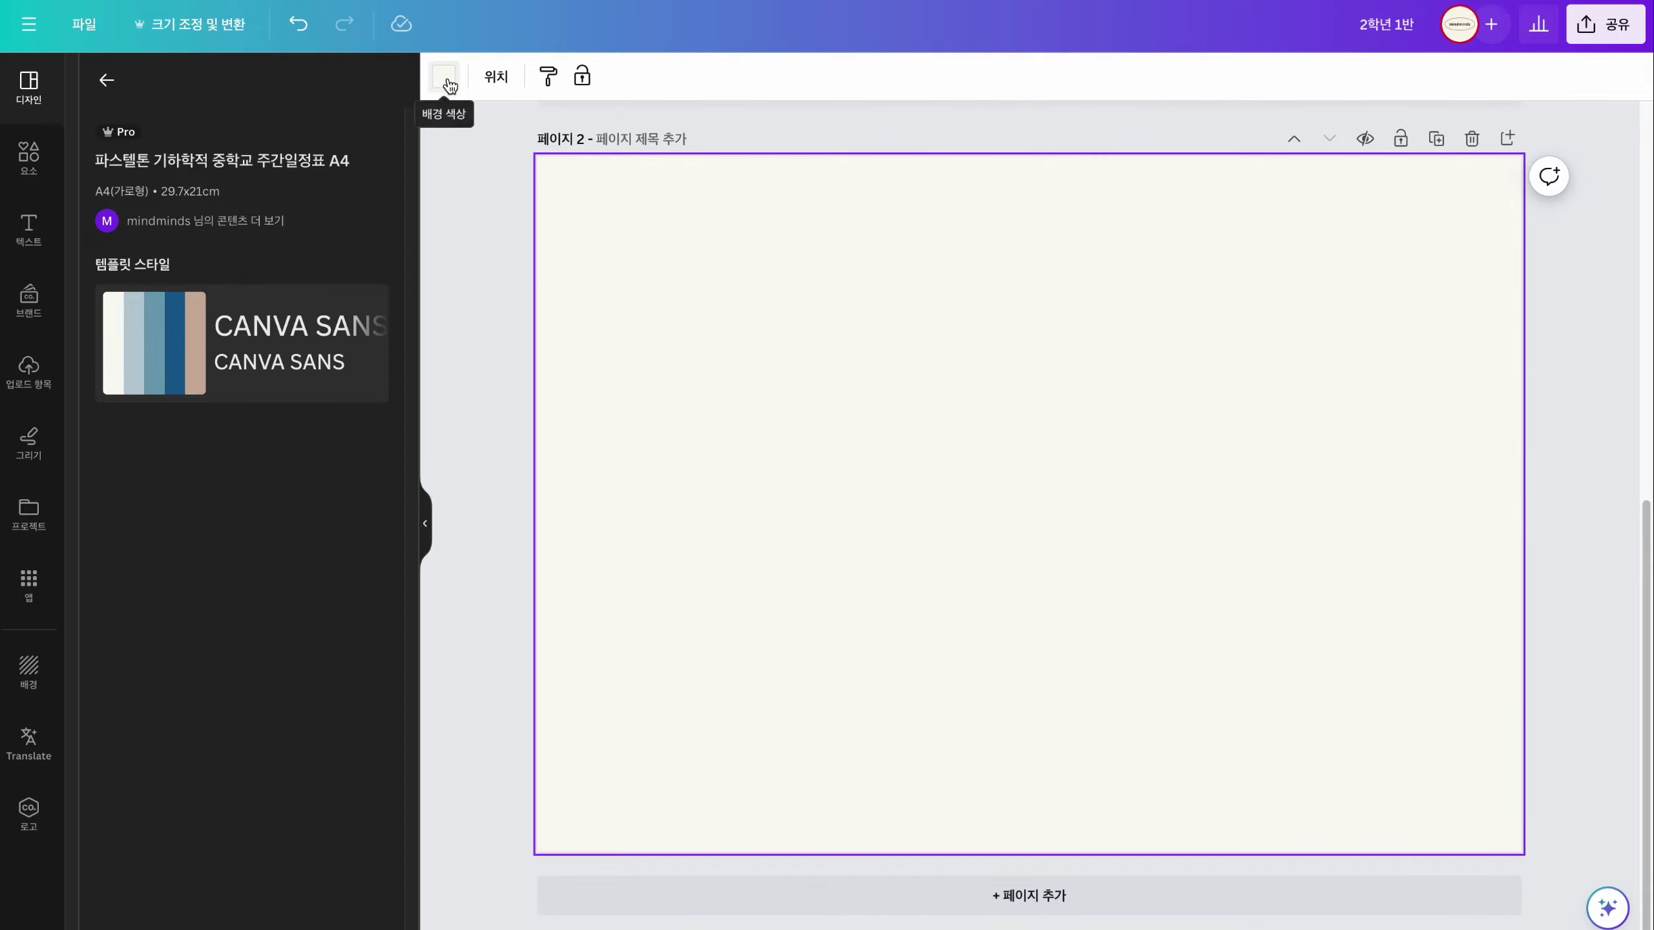
- Try the teal #5ba4c1 background on page 2 and restore the off-white document colour
left_click(447, 87)
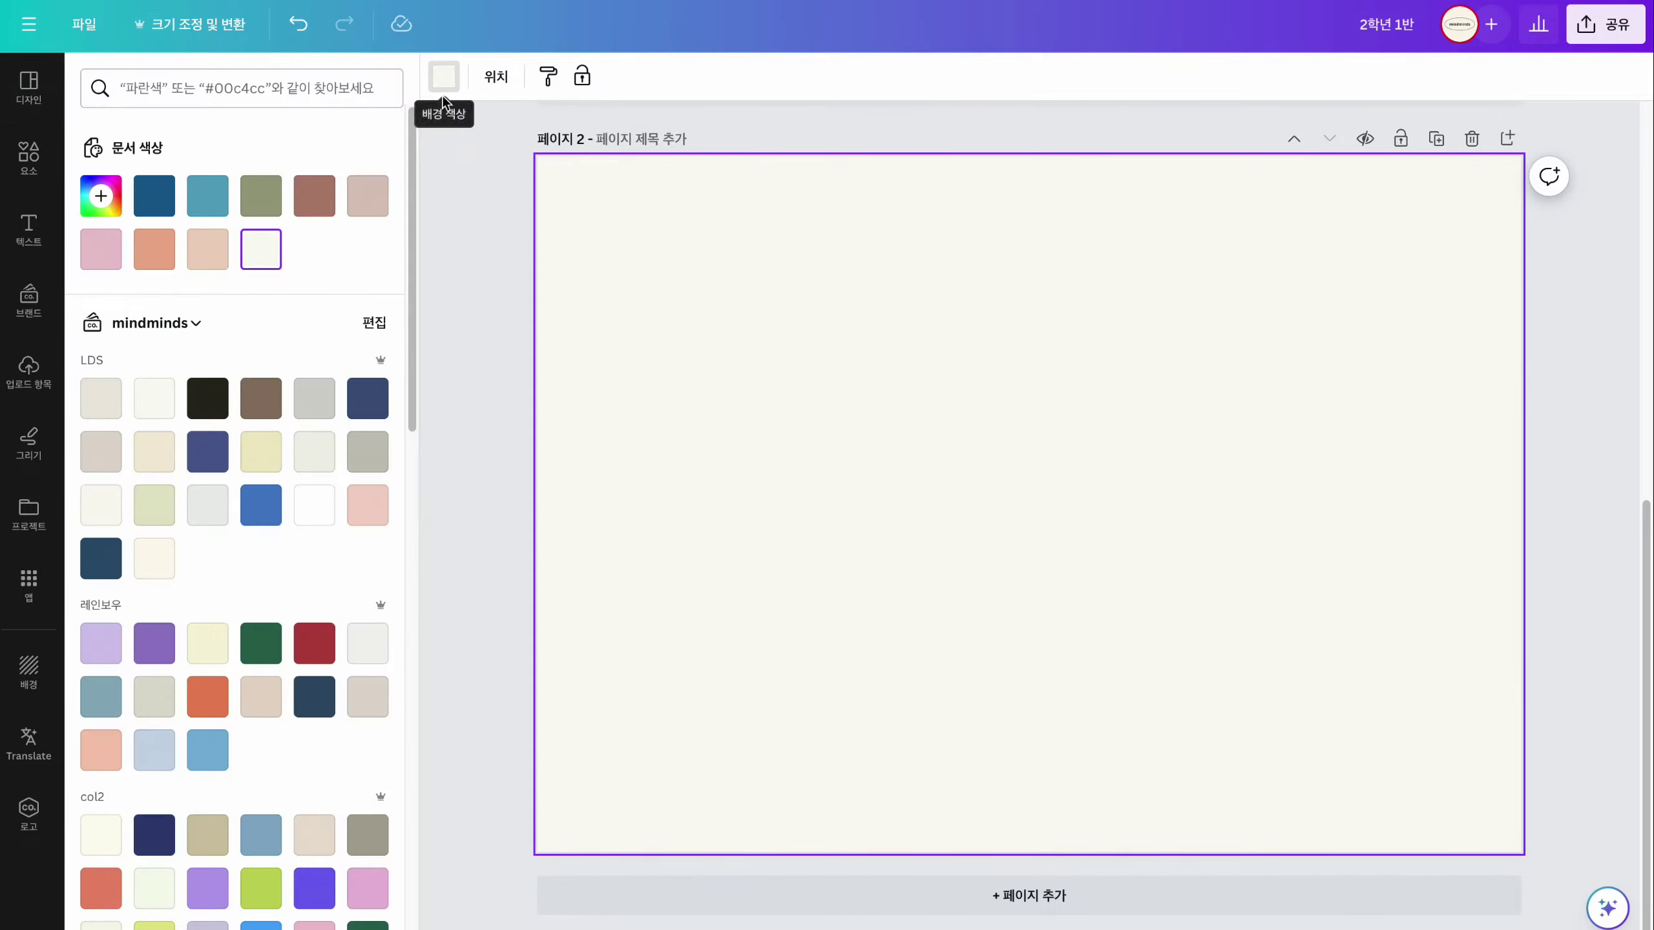
left_click(203, 259)
left_click(205, 198)
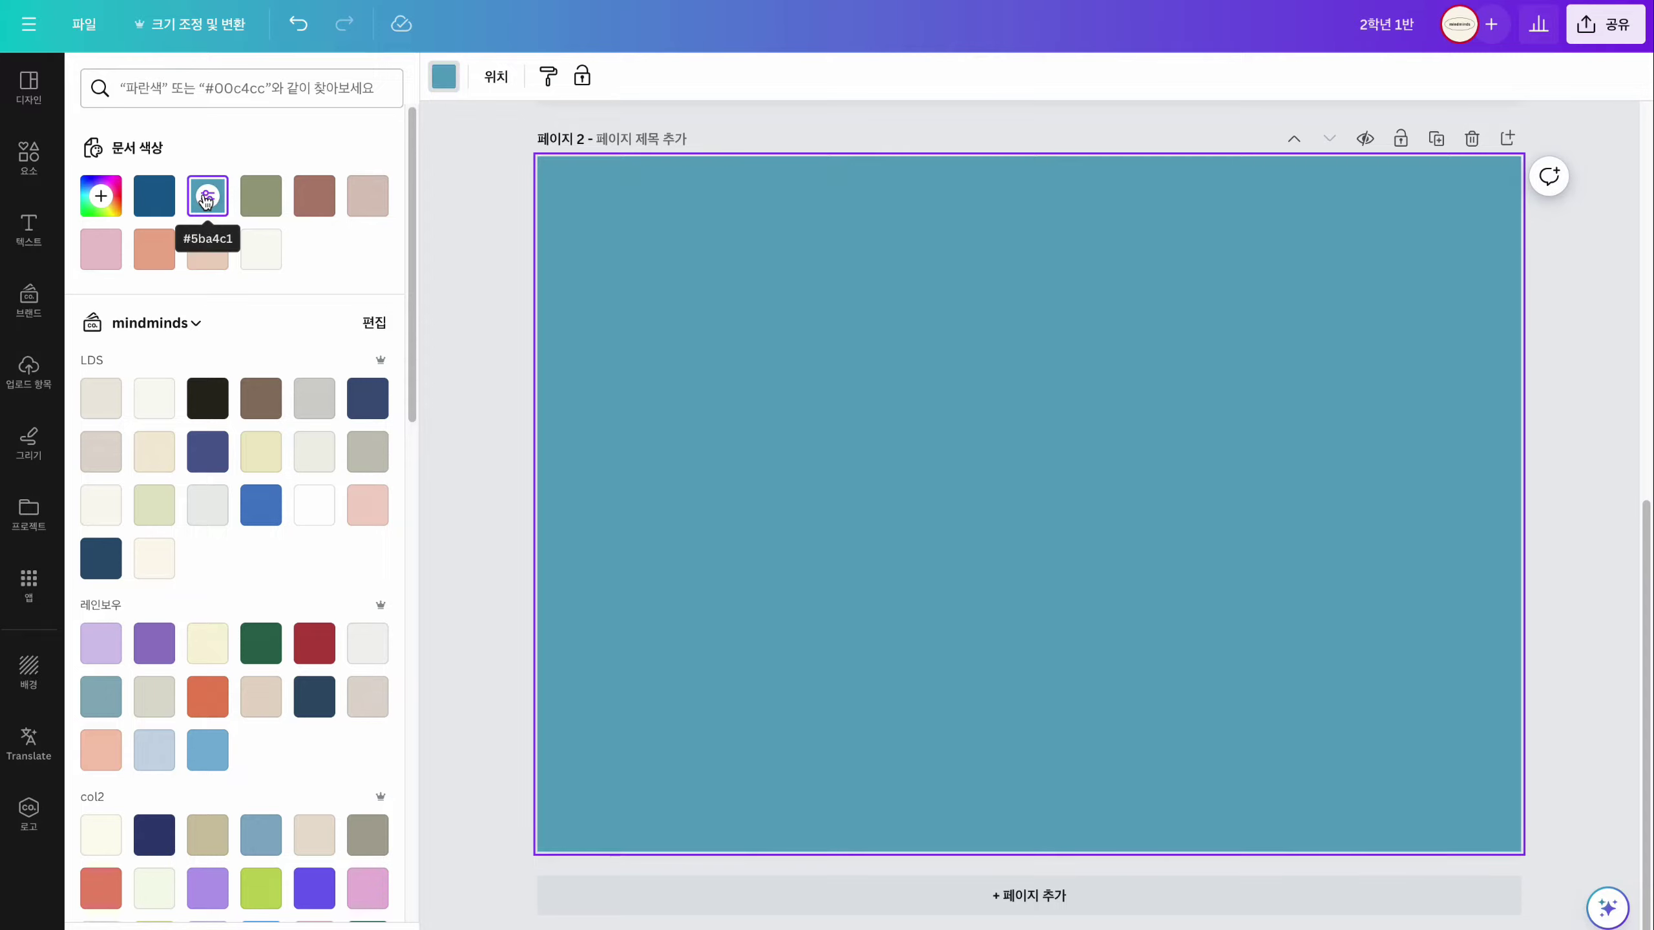
left_click(261, 254)
- Insert the plain black-outlined table with three columns and four rows on page 2 and move it to the page's upper-left area
left_click(24, 168)
scroll(222, 432, "down", 10)
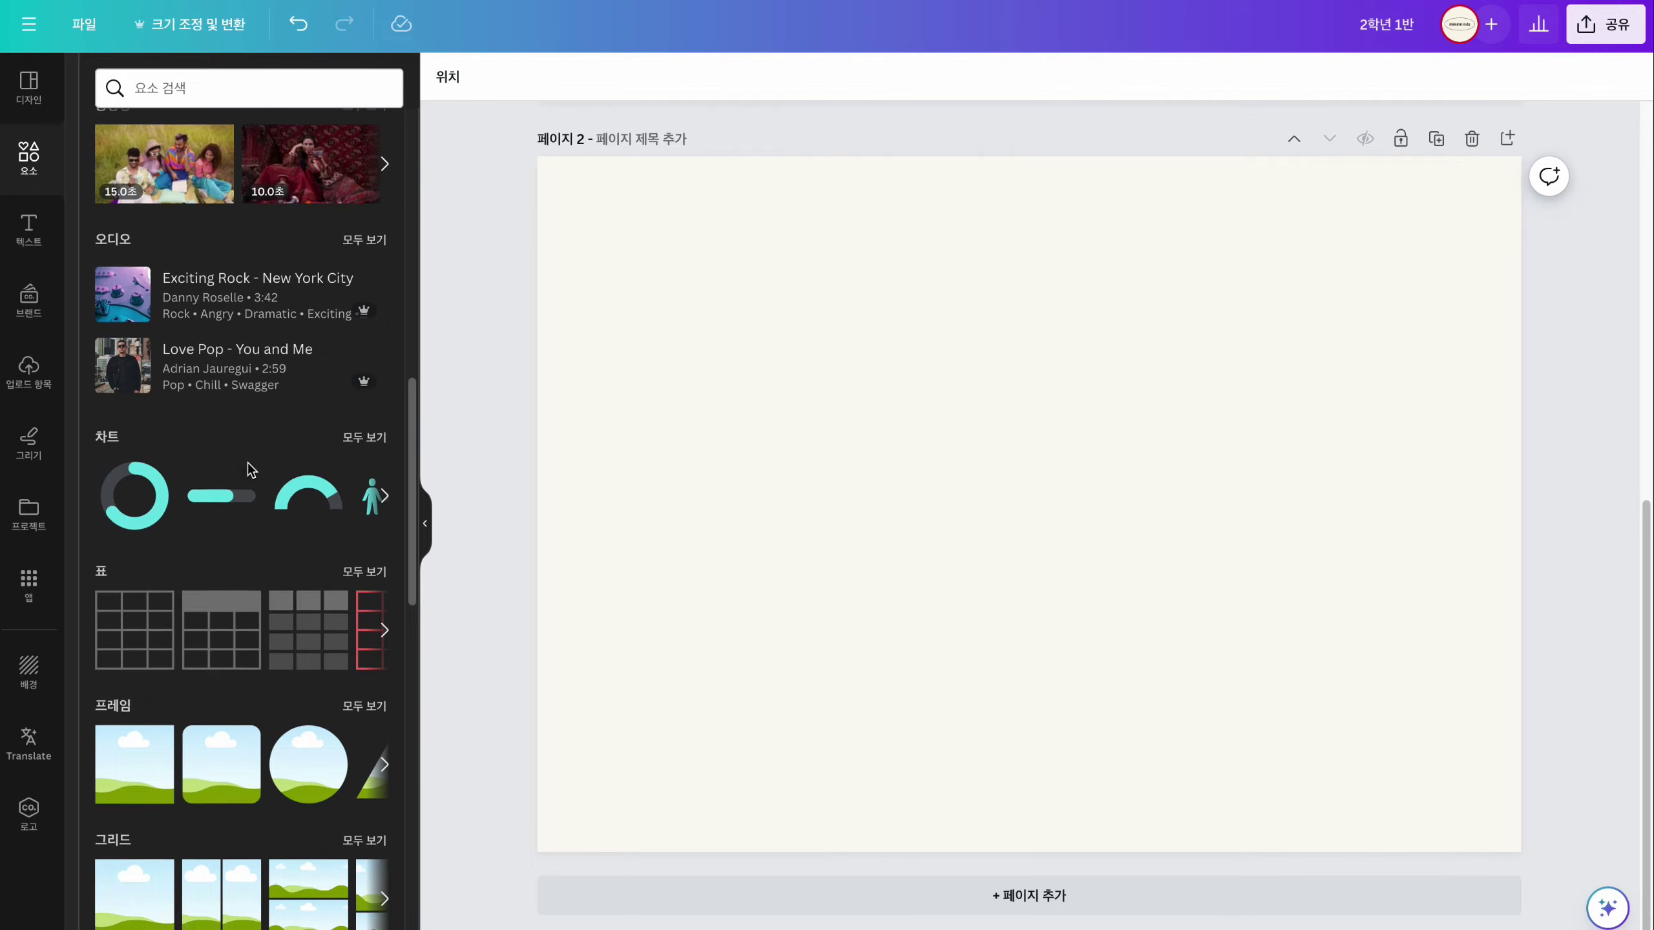
scroll(200, 515, "down", 1)
left_click(363, 518)
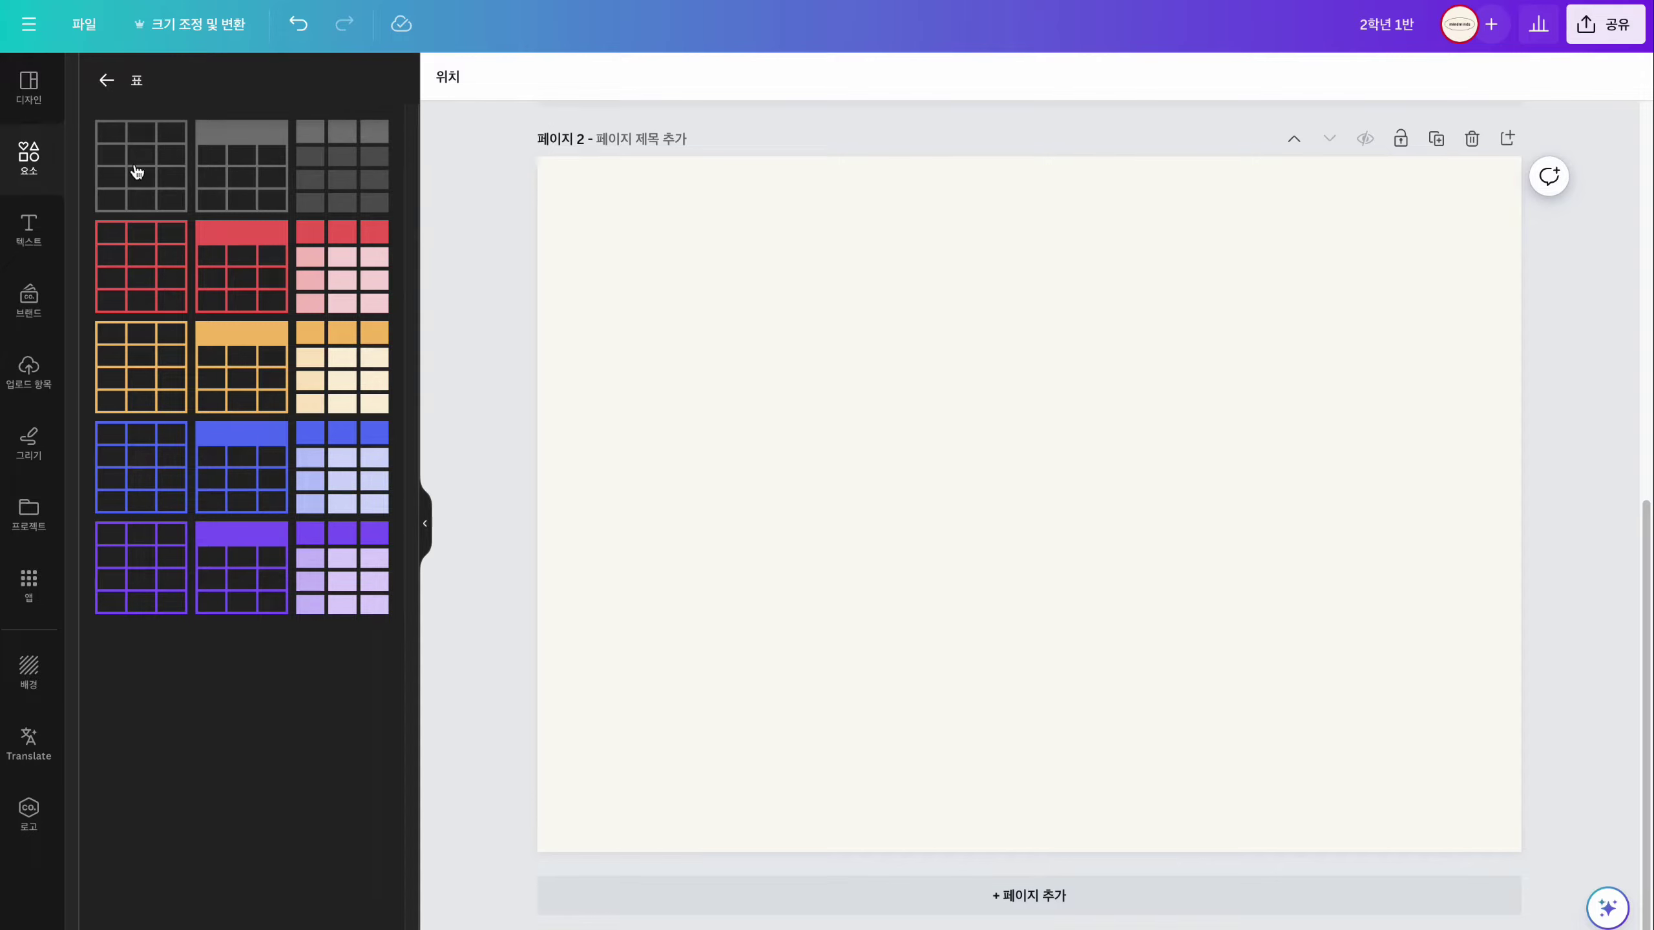
left_click(137, 171)
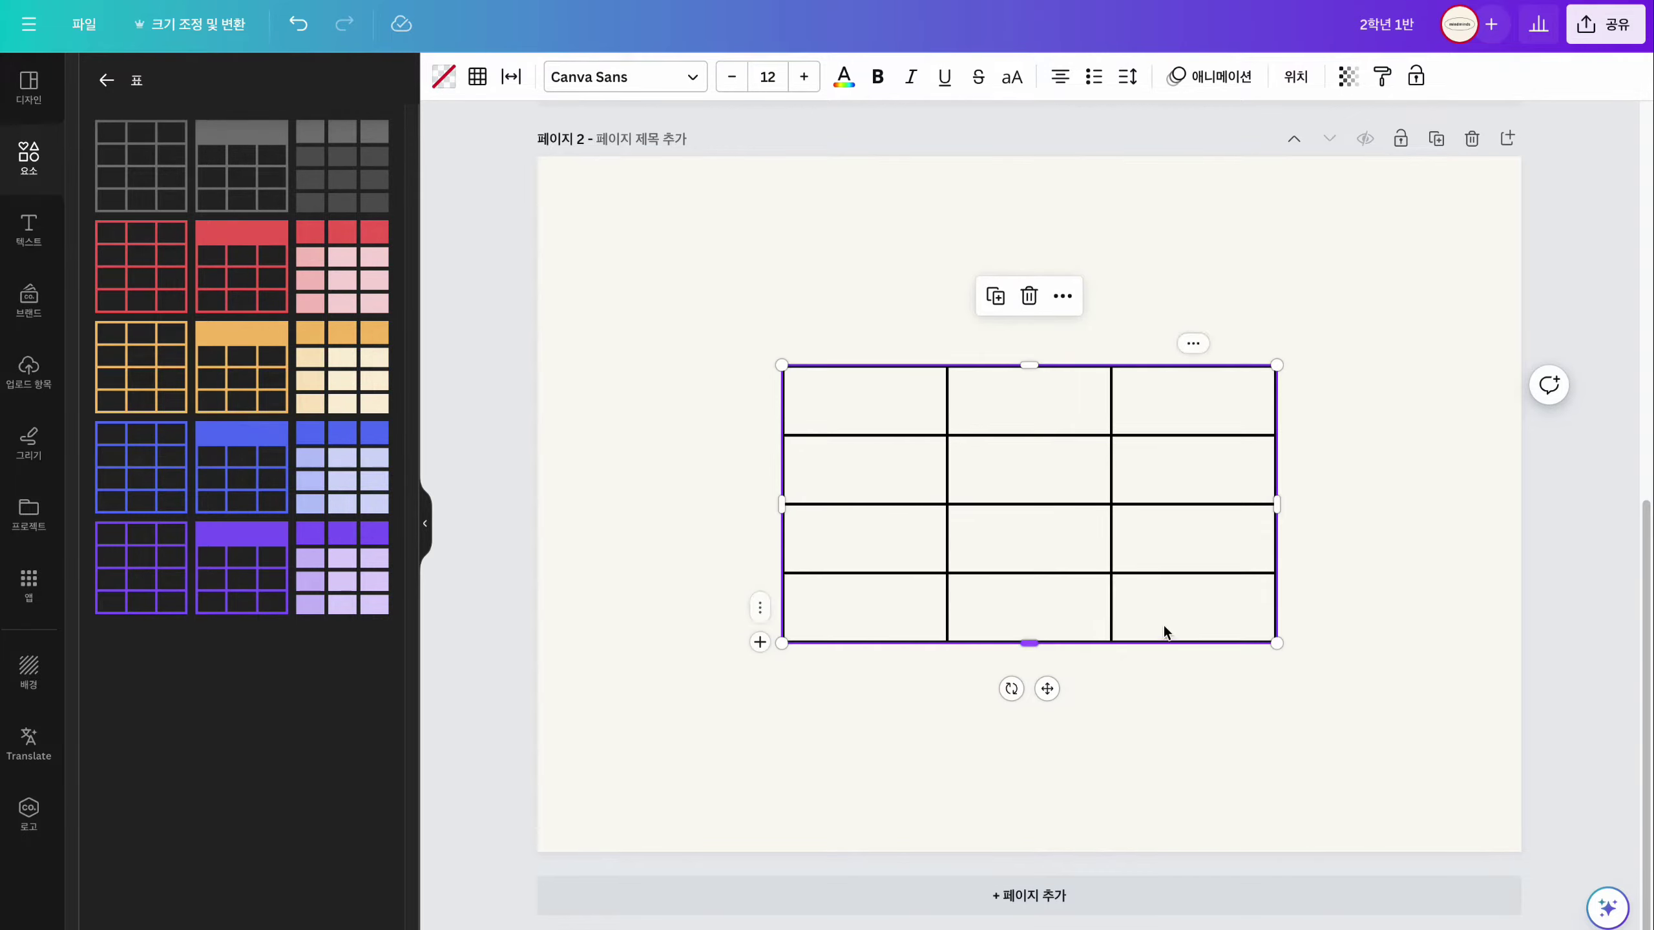
left_click_drag(1164, 631, 967, 463)
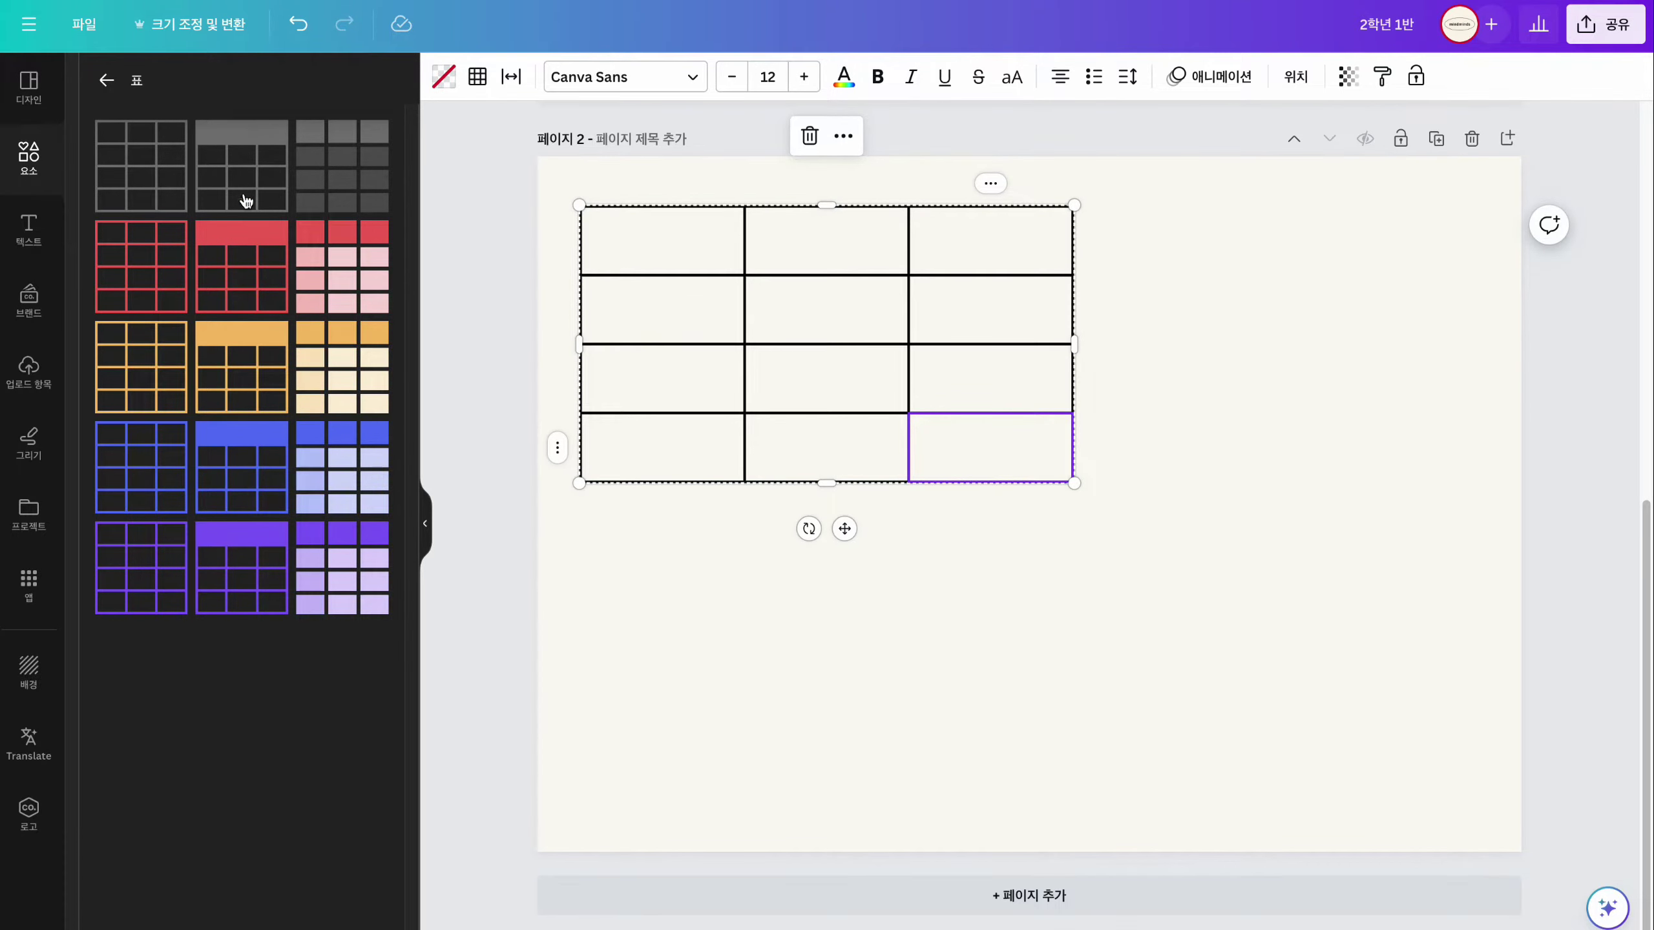
- Insert the red table with a filled header row below the black one, and the blue filled-cell table to their right
left_click(250, 286)
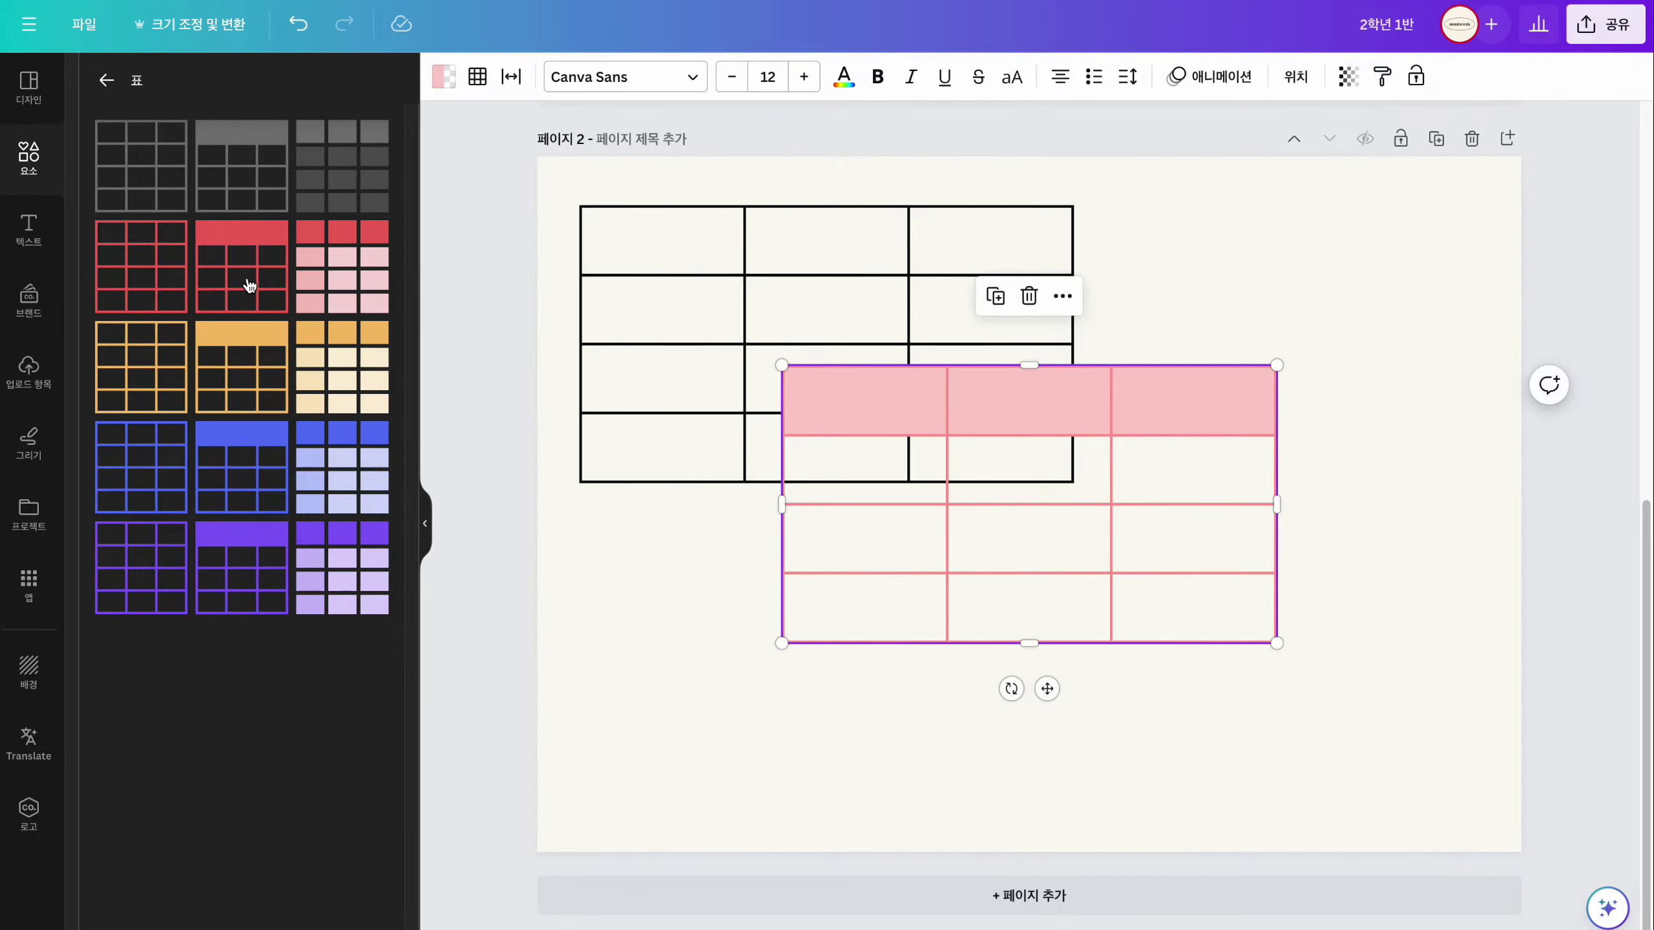
left_click_drag(987, 560, 813, 696)
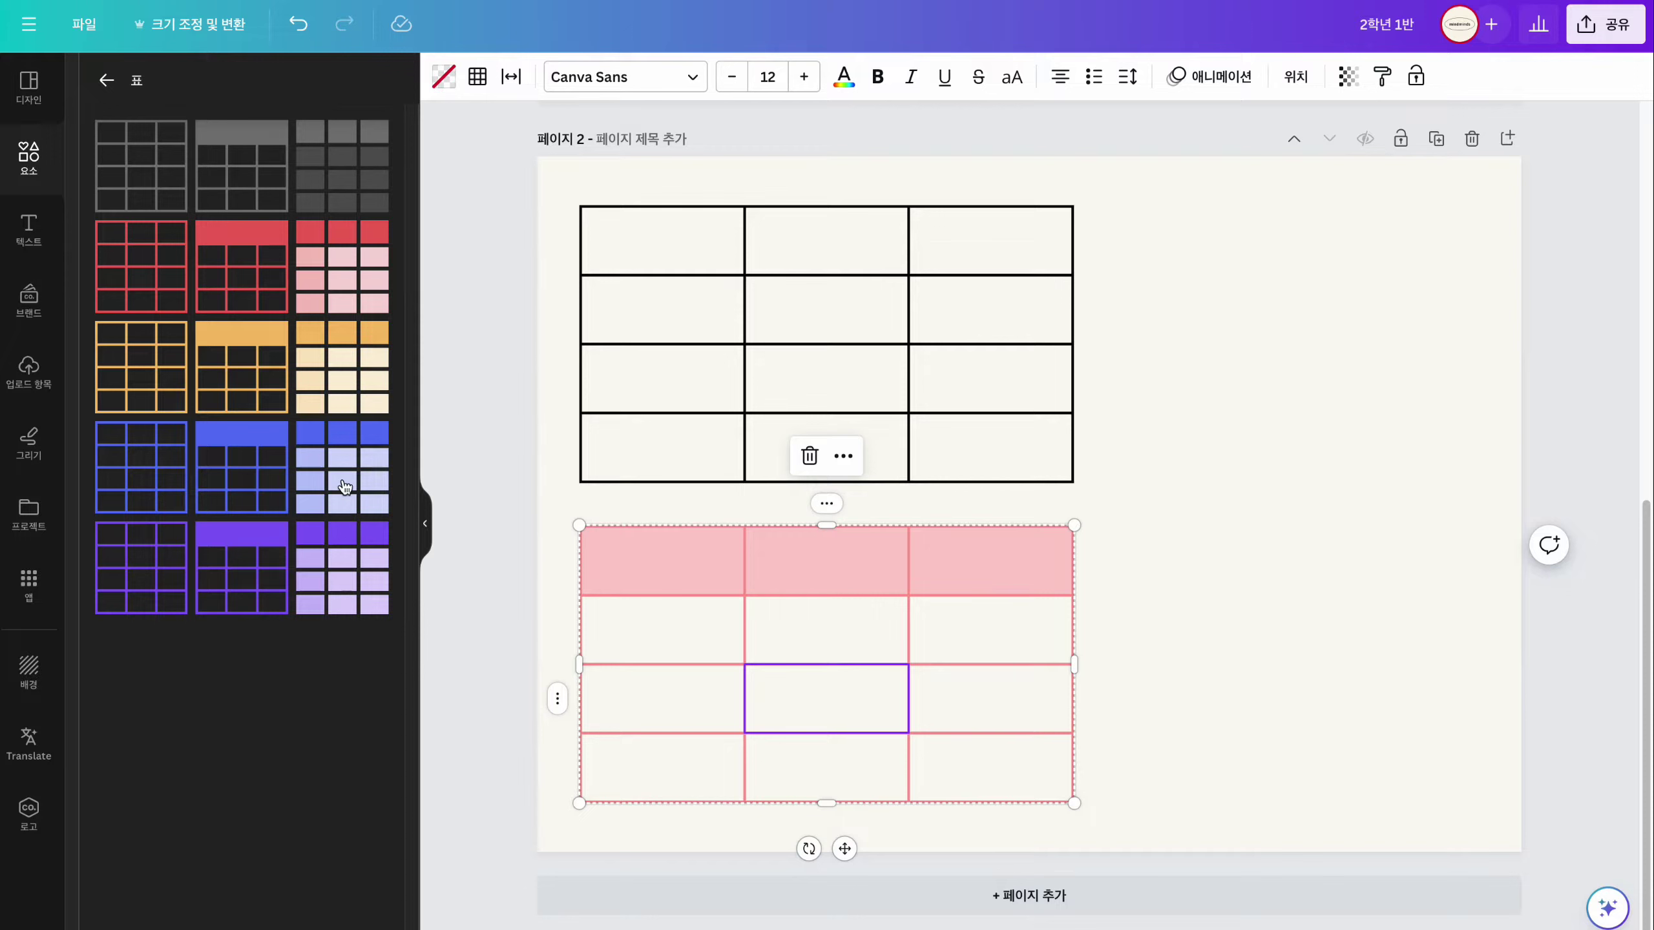
left_click(345, 487)
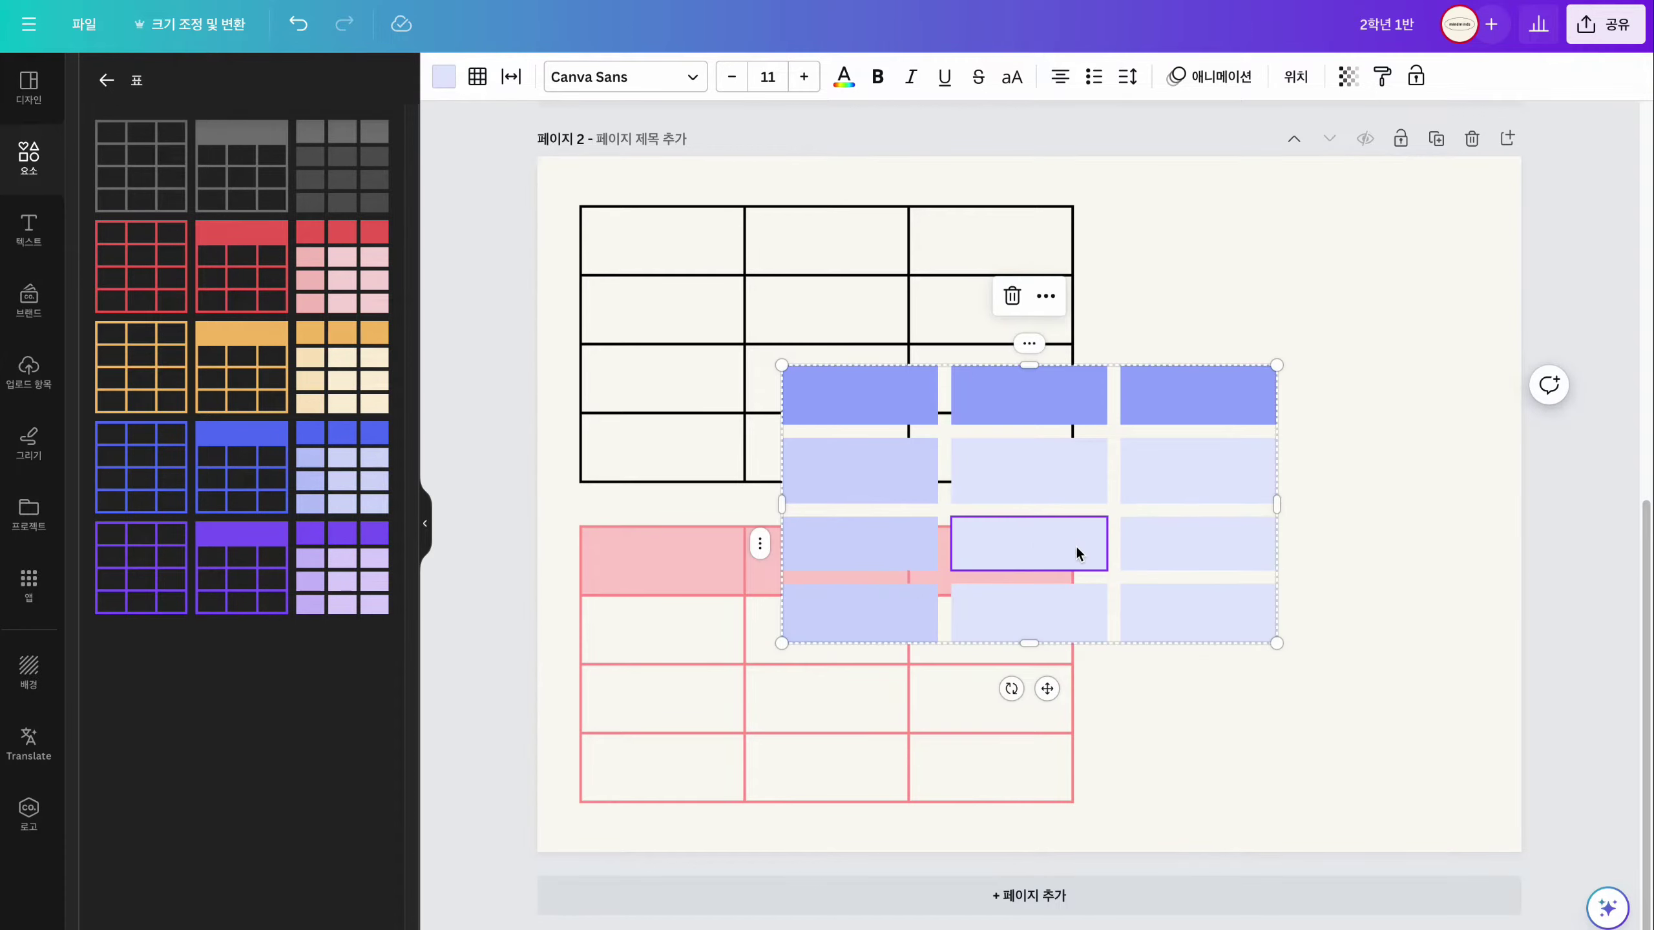
left_click_drag(1194, 603, 1371, 581)
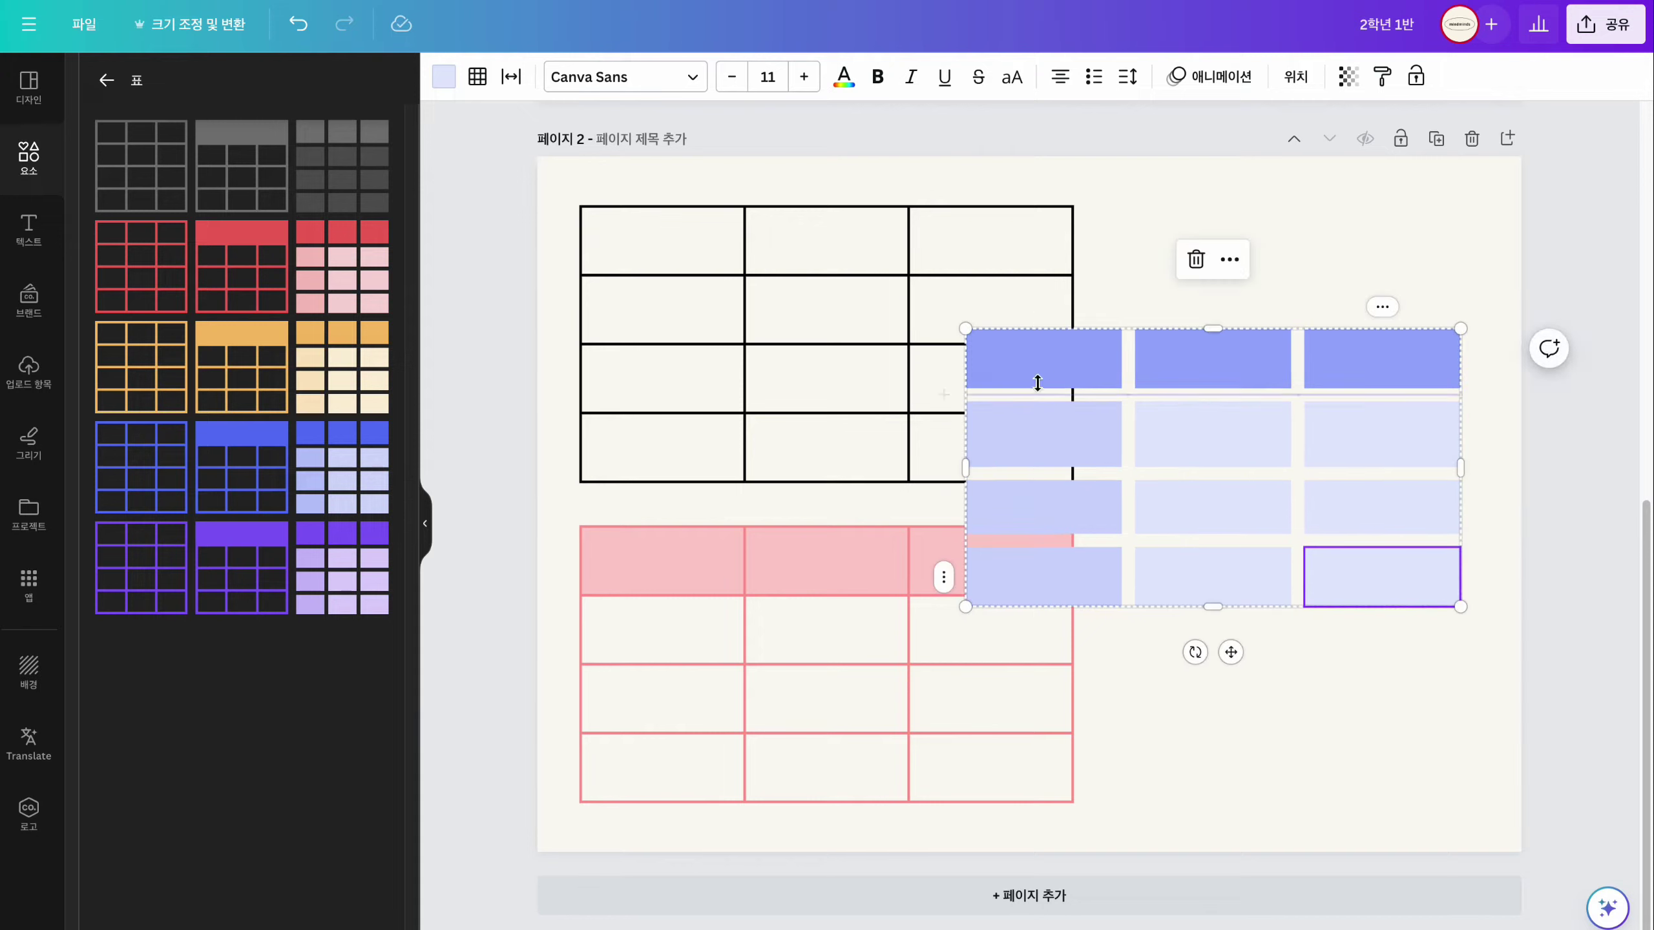
left_click(1384, 679)
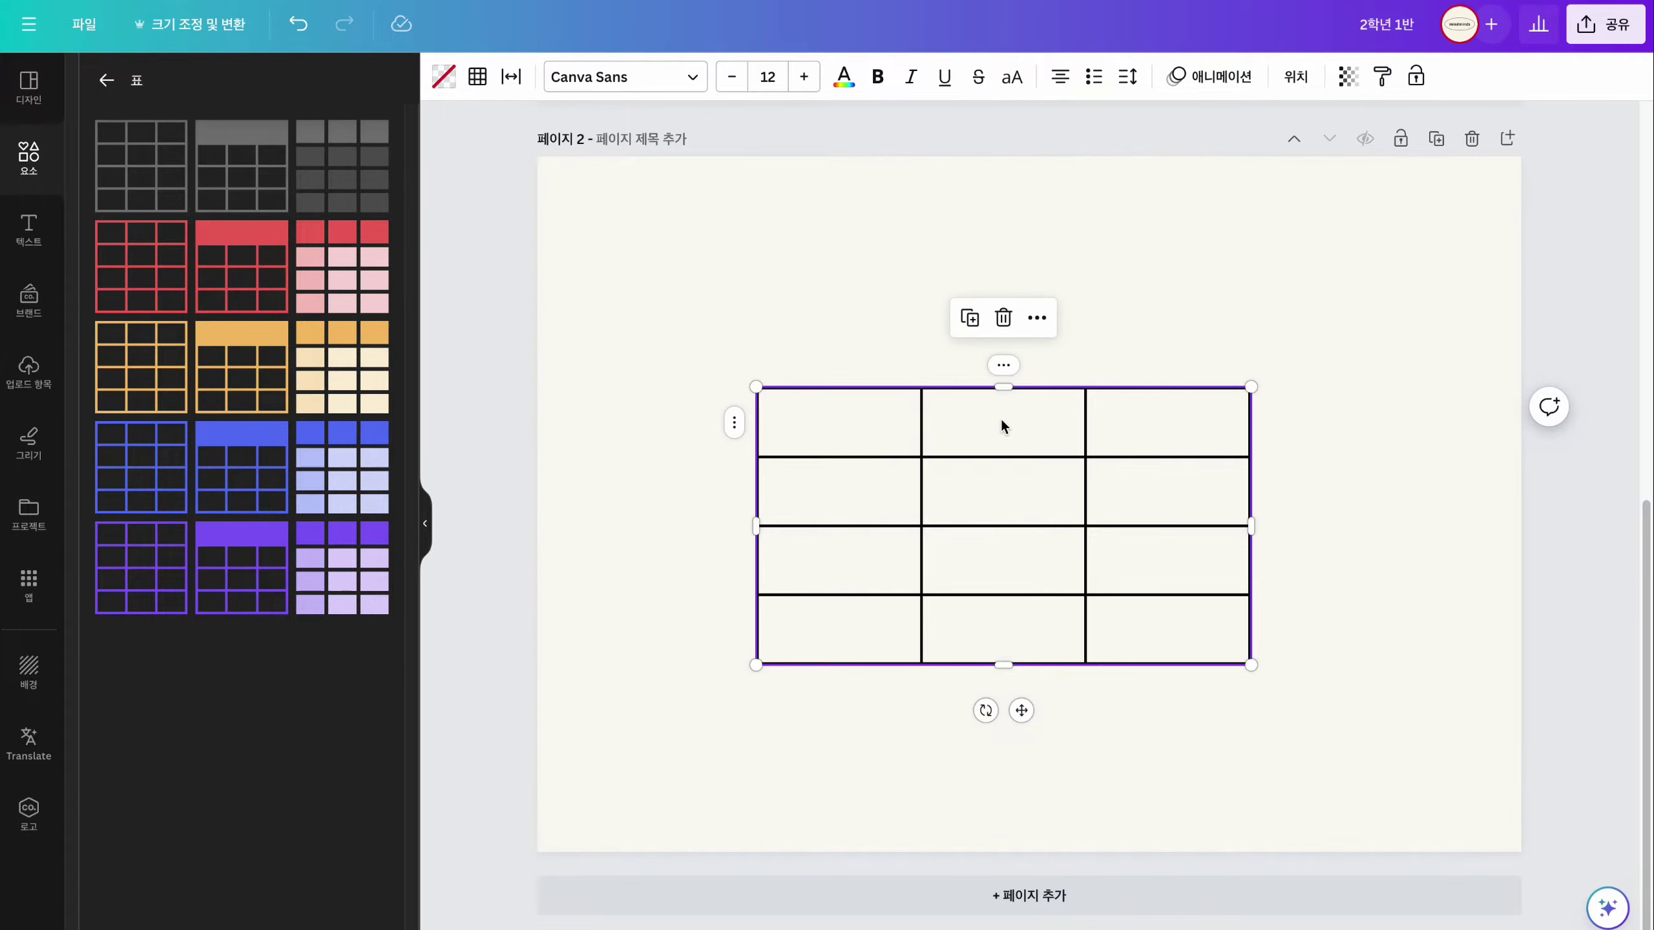
scroll(1000, 418, "up", 10)
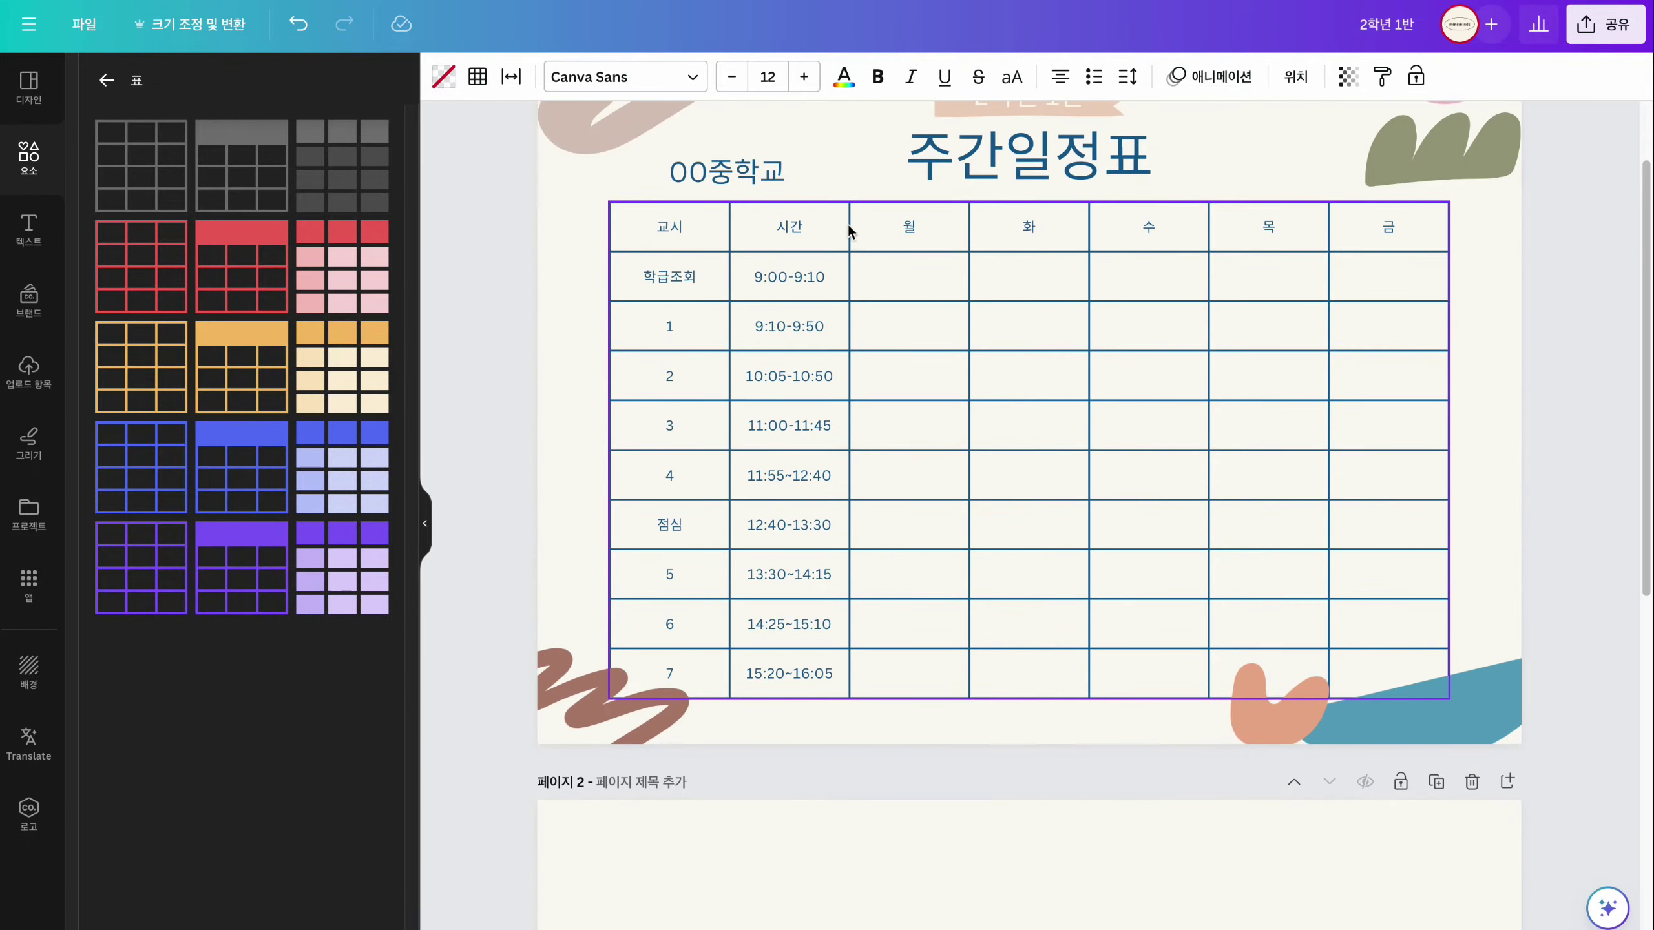
scroll(1377, 242, "down", 10)
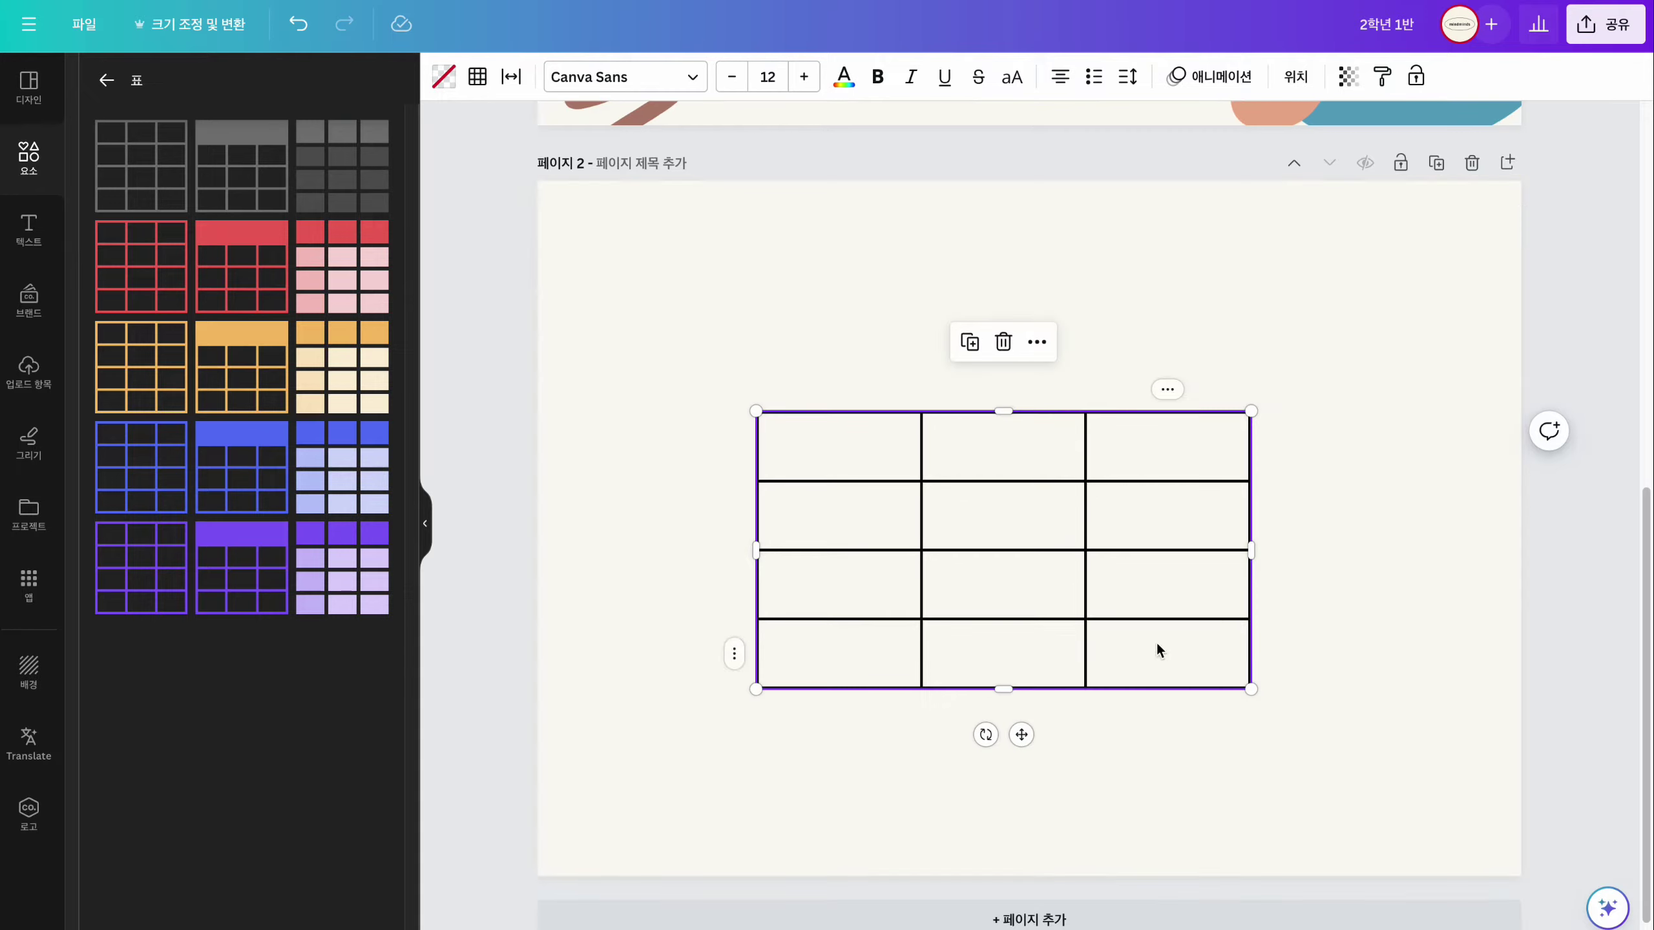
- Move the black-outlined table to the upper-left area of page 2 and add columns until it has seven
left_click_drag(1022, 728, 869, 637)
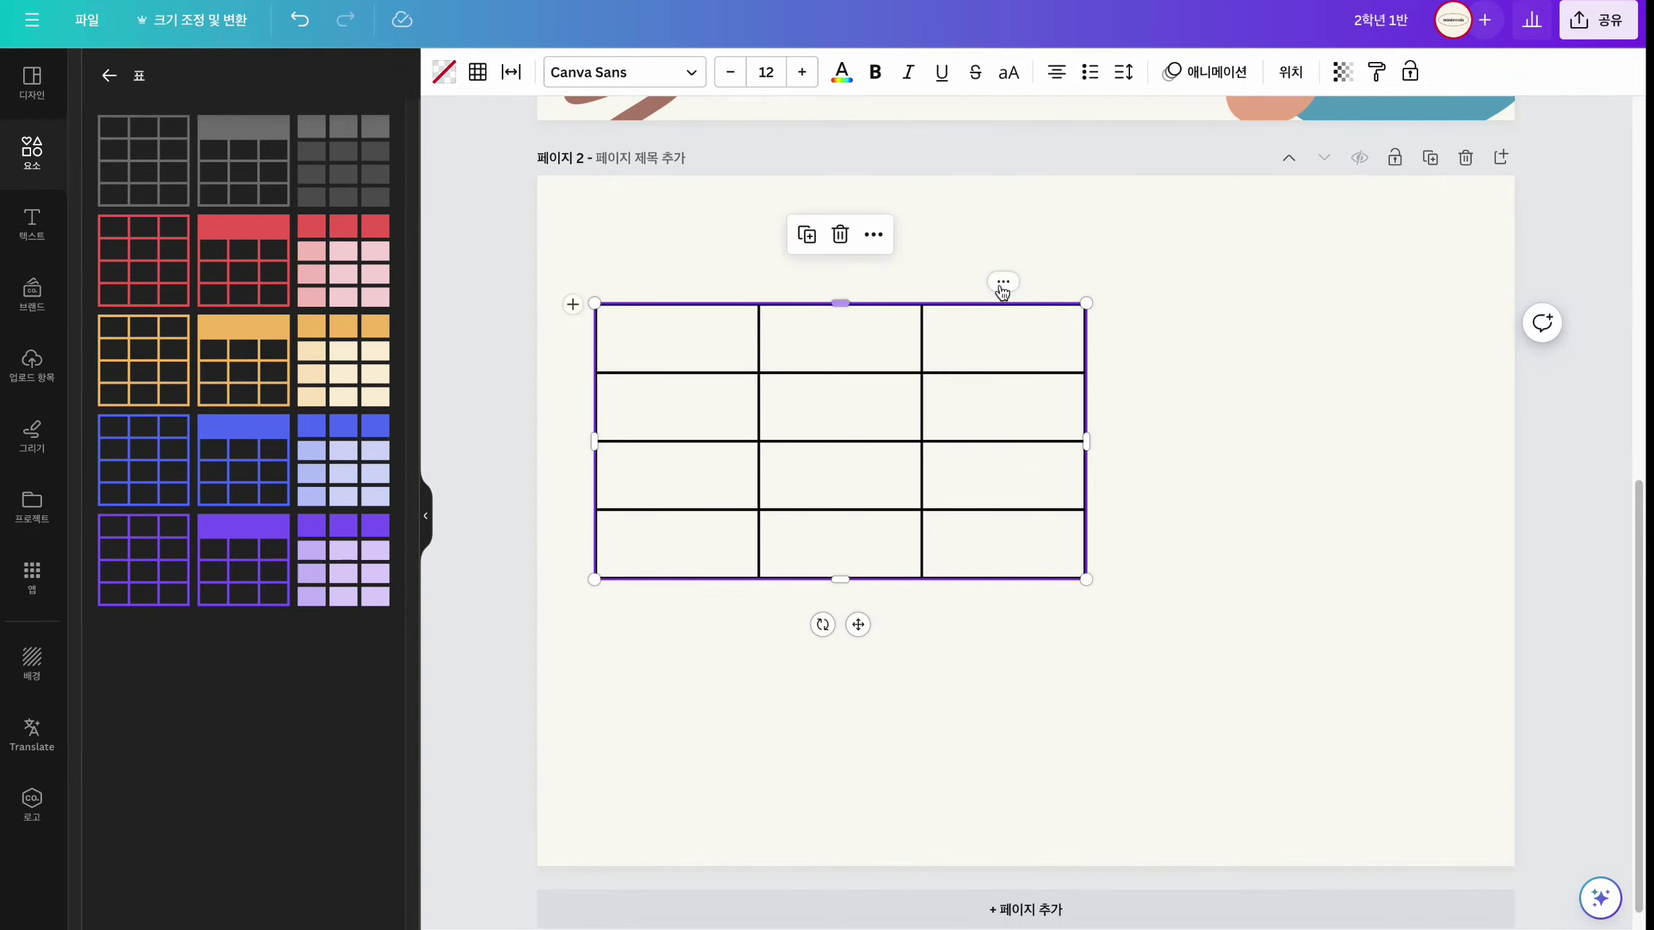
left_click(1010, 279)
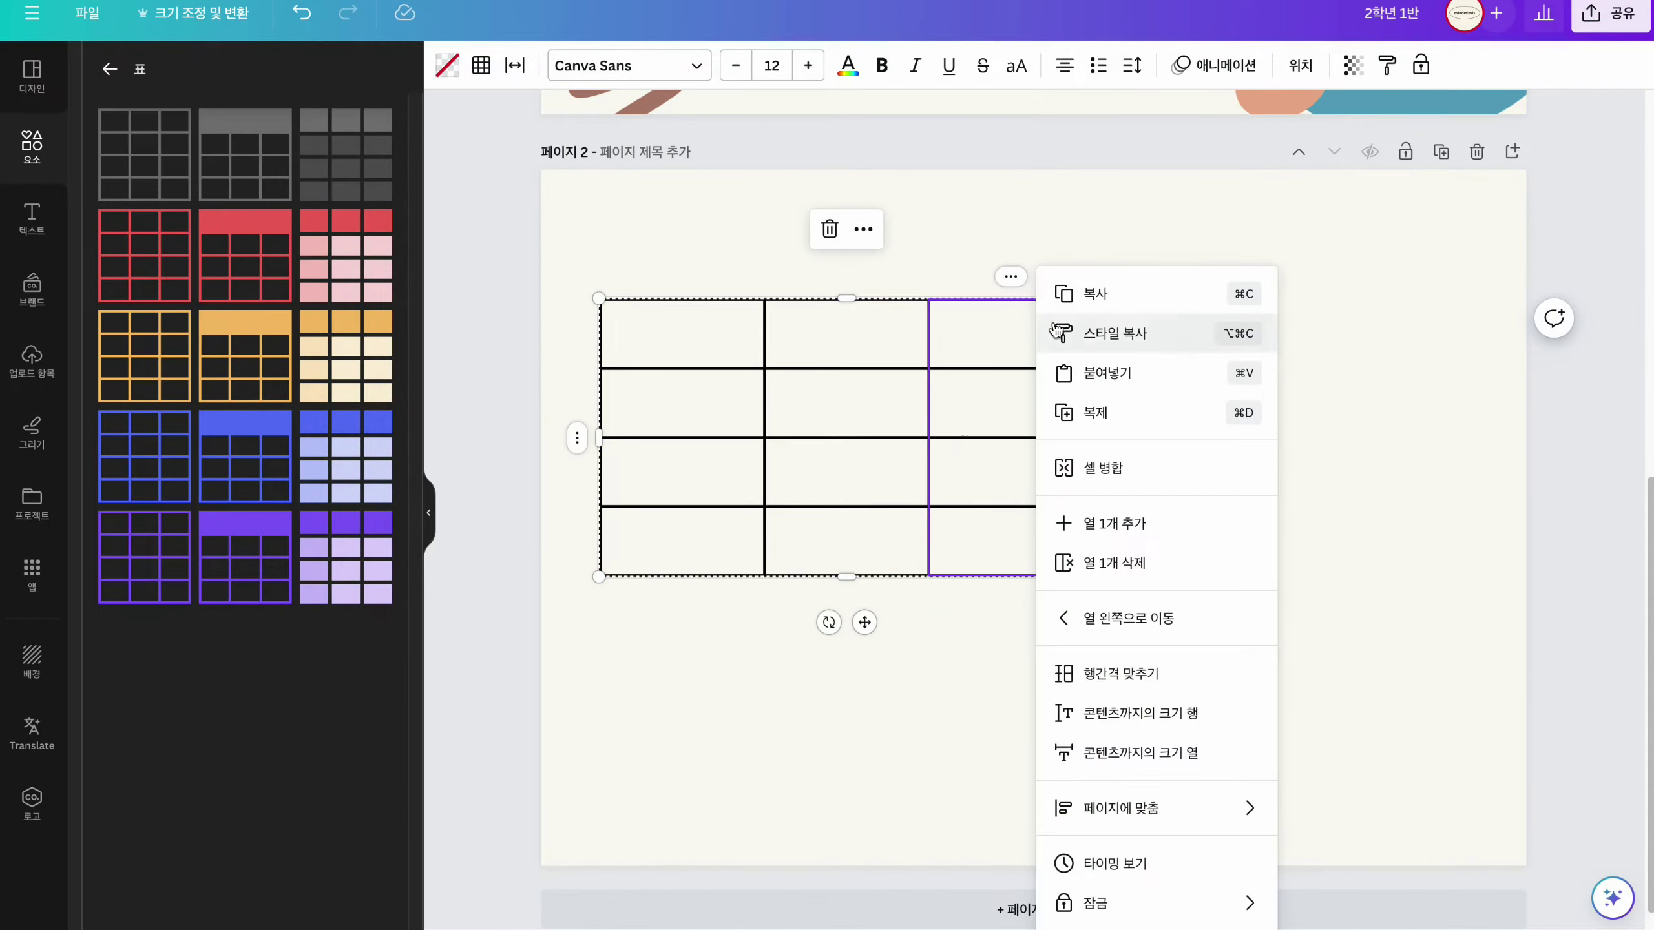
left_click(1118, 525)
left_click(908, 277)
left_click(1015, 494)
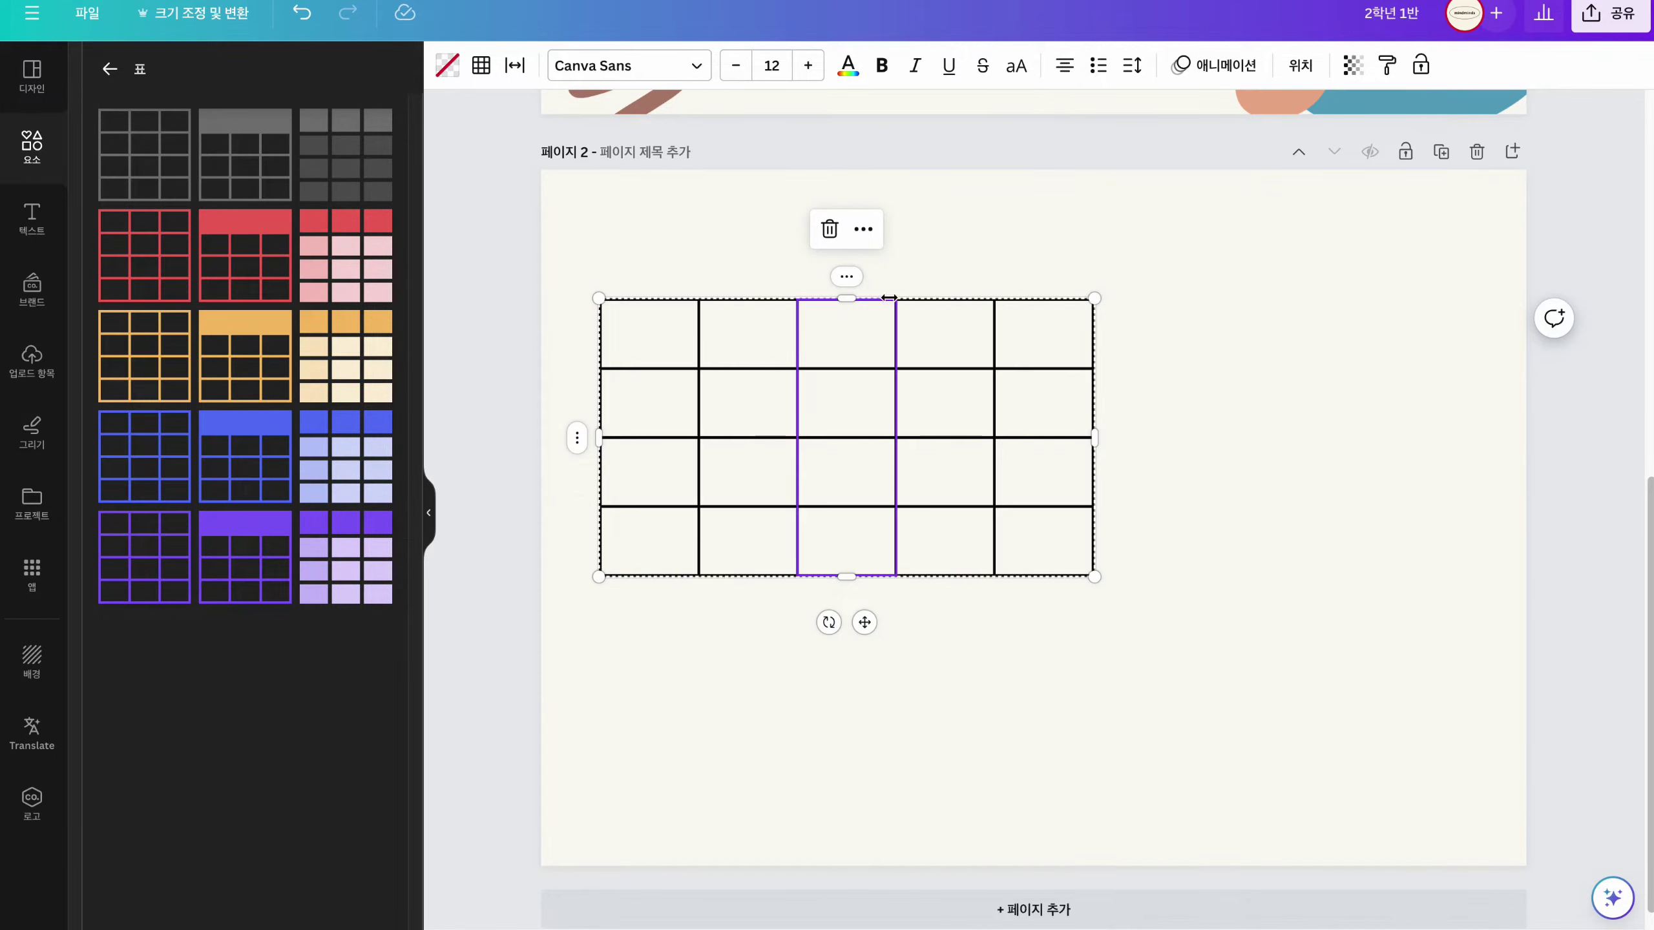
left_click(847, 277)
left_click(954, 594)
left_click(806, 276)
left_click(878, 484)
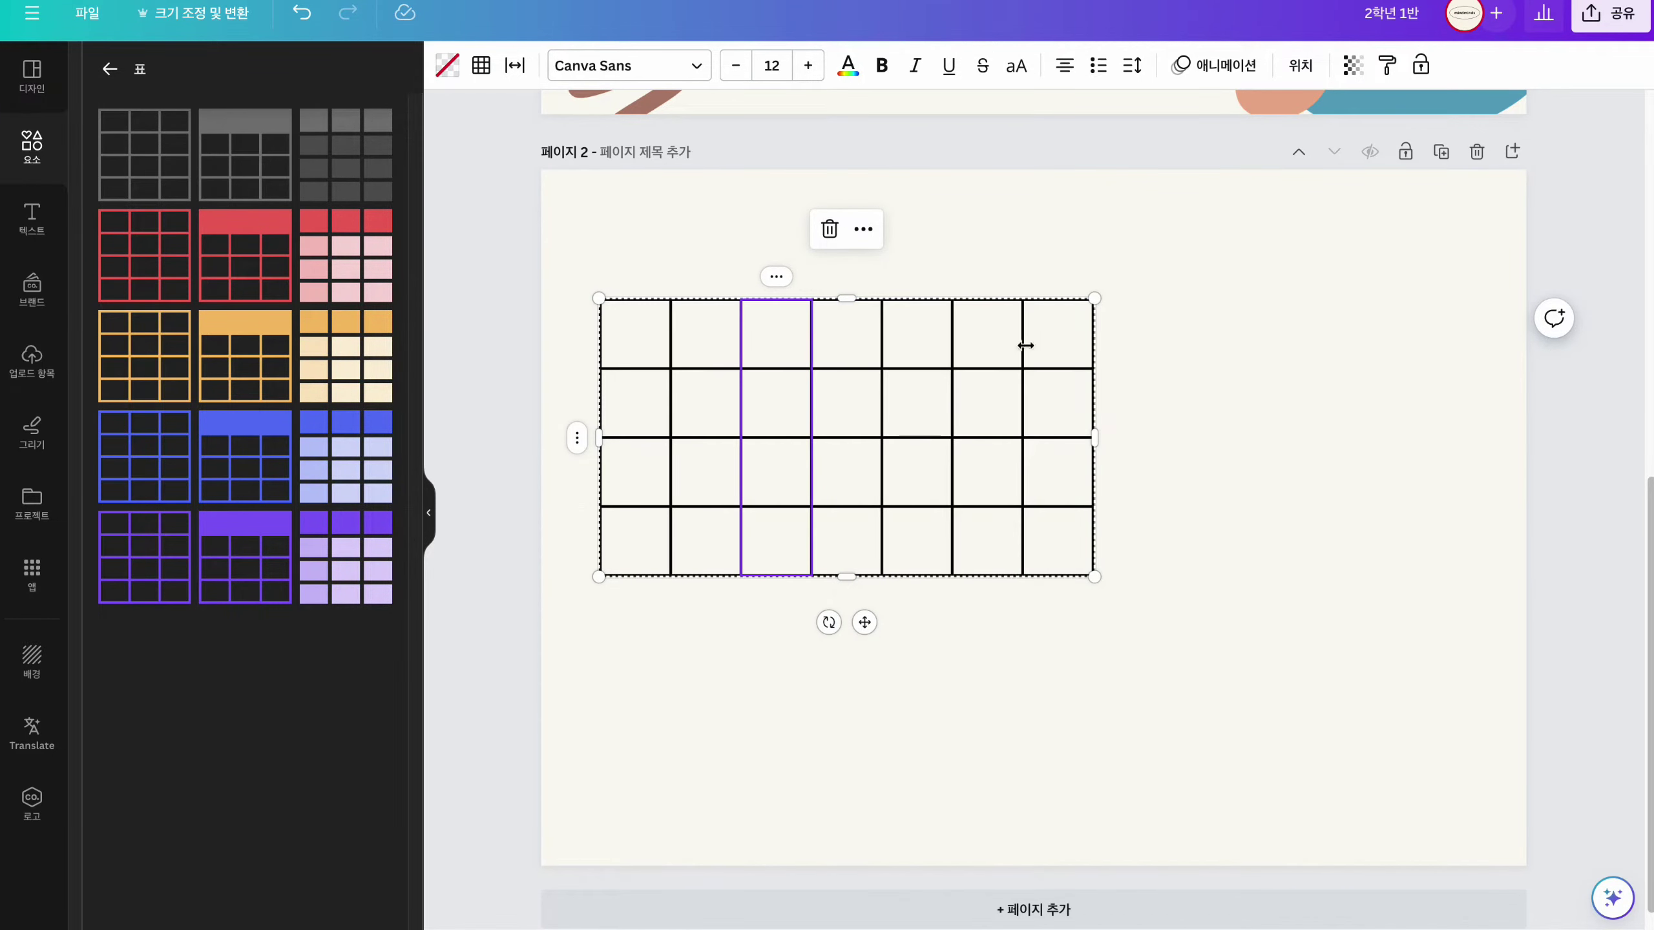
key("Escape")
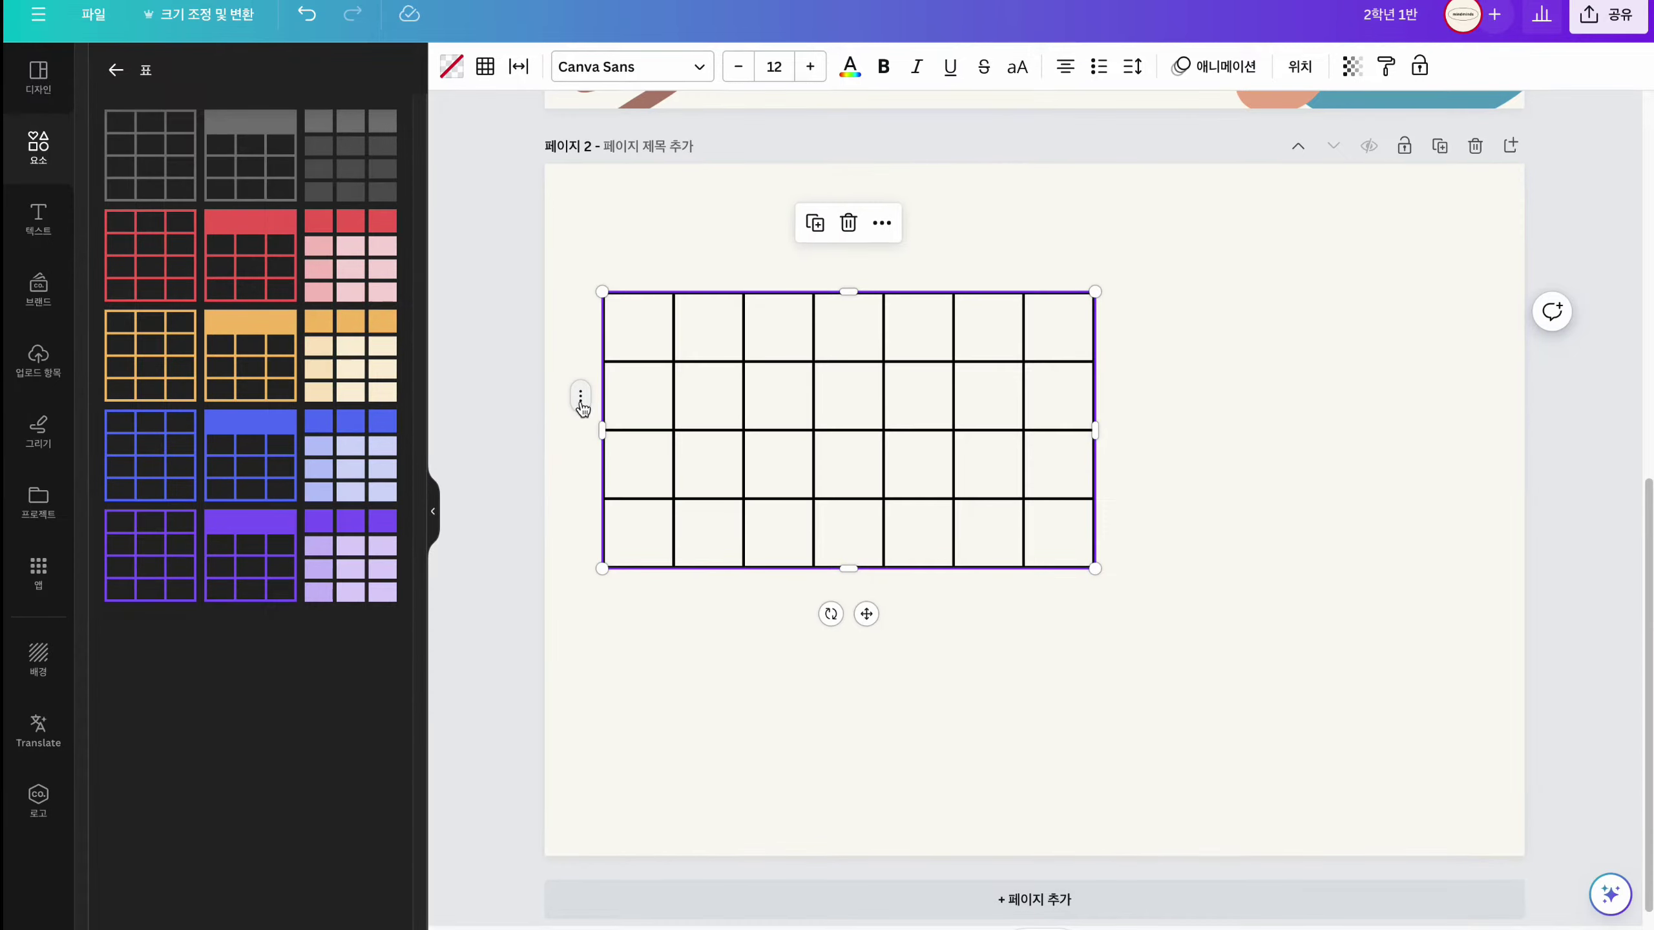
- Add six rows to the seven-column table for ten in total and move it up to the page's top edge
left_click(580, 397)
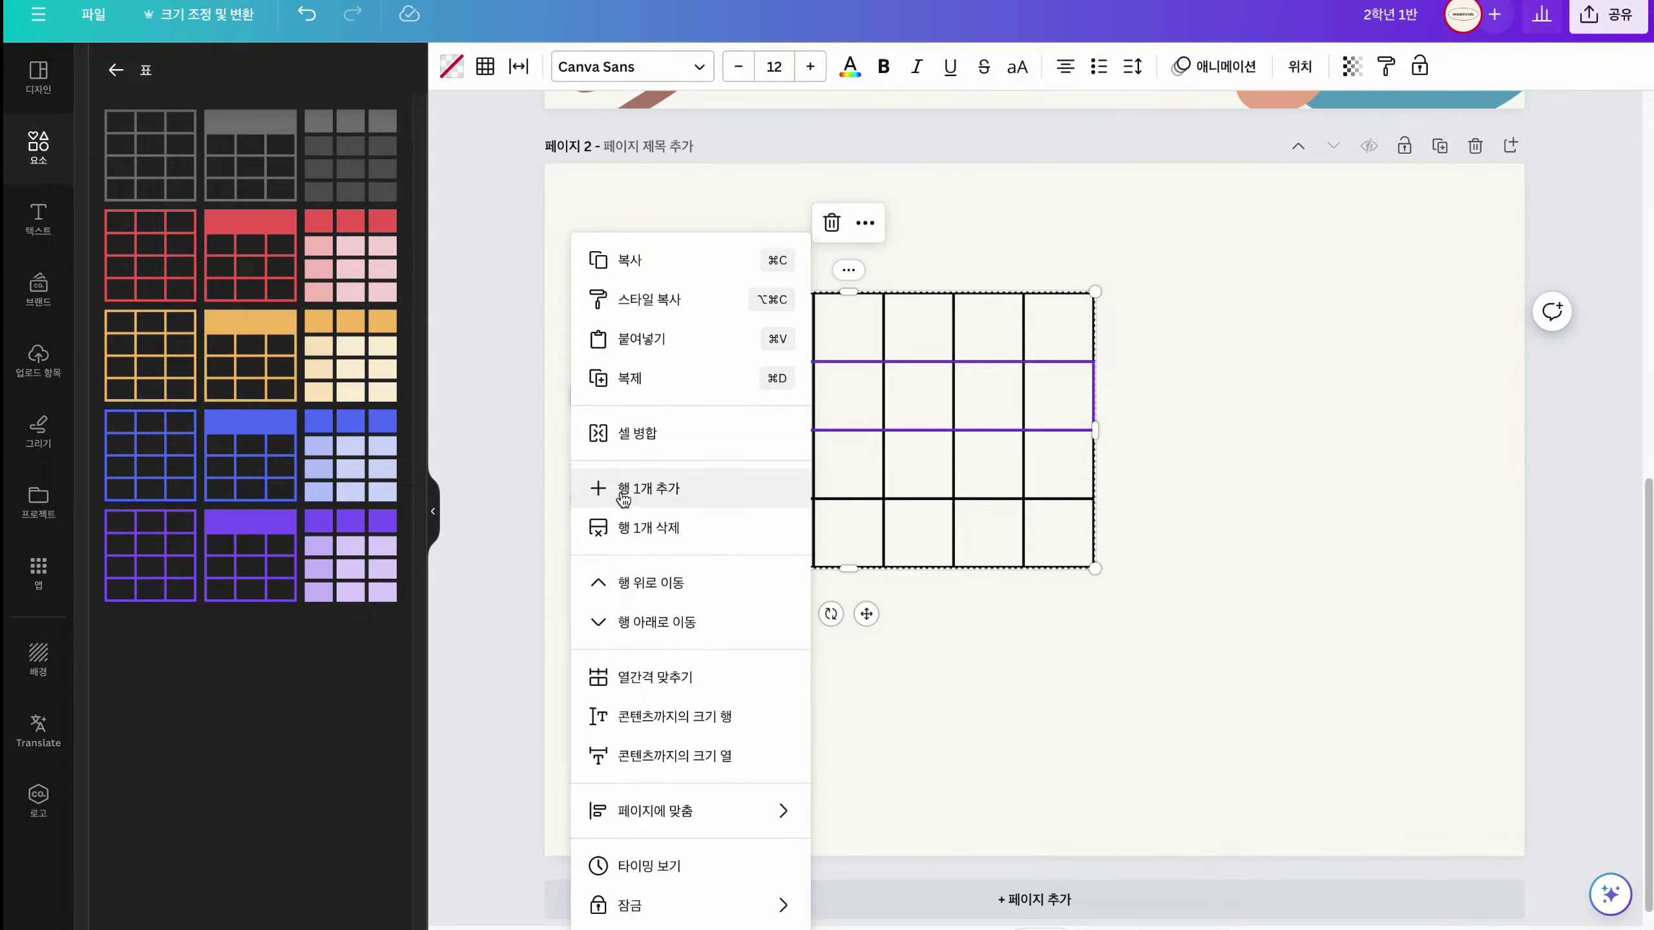
left_click(647, 489)
left_click(580, 395)
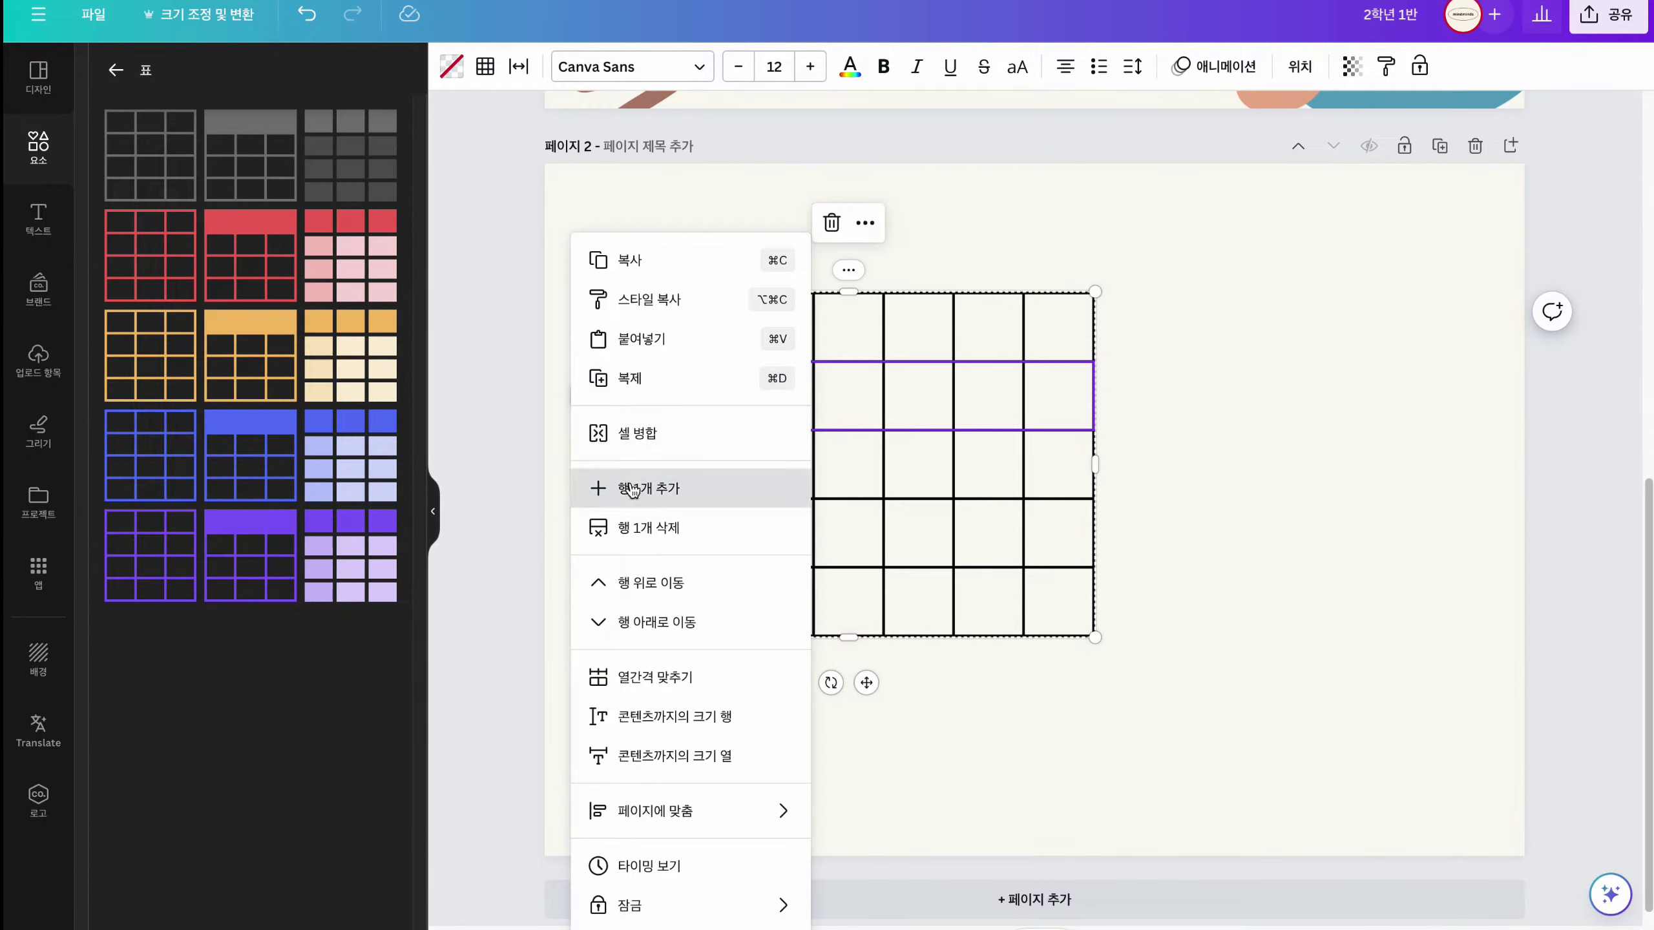
left_click(648, 487)
left_click(580, 395)
left_click(648, 488)
left_click(580, 395)
left_click(648, 488)
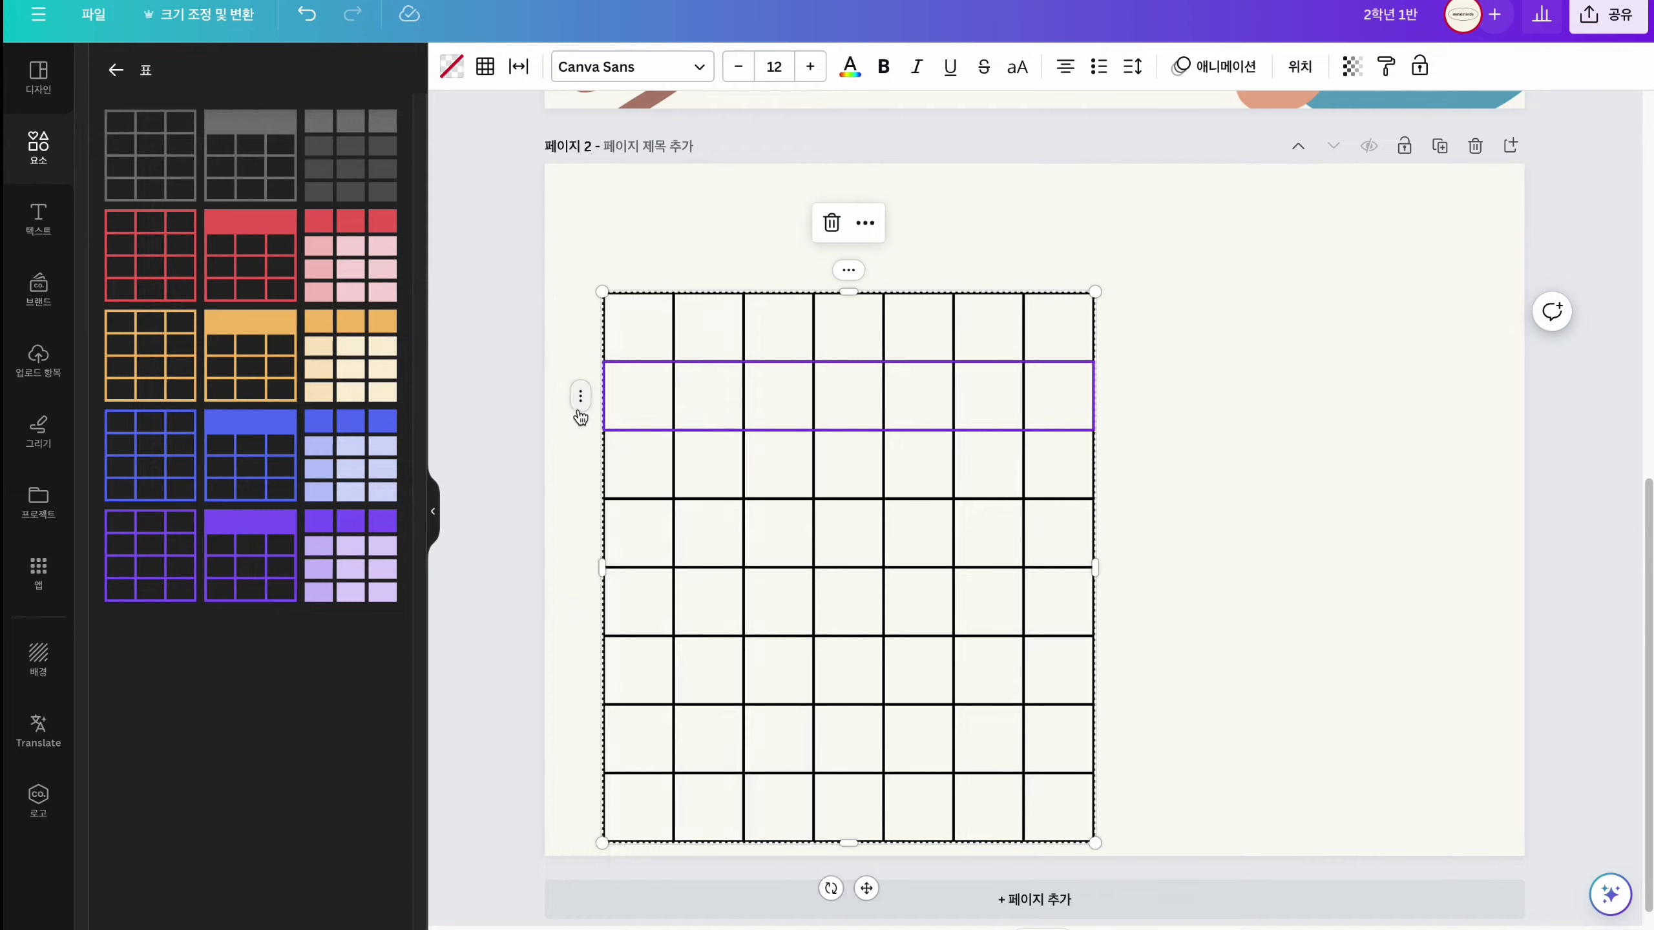
left_click(580, 396)
left_click(648, 488)
left_click(580, 395)
left_click(647, 489)
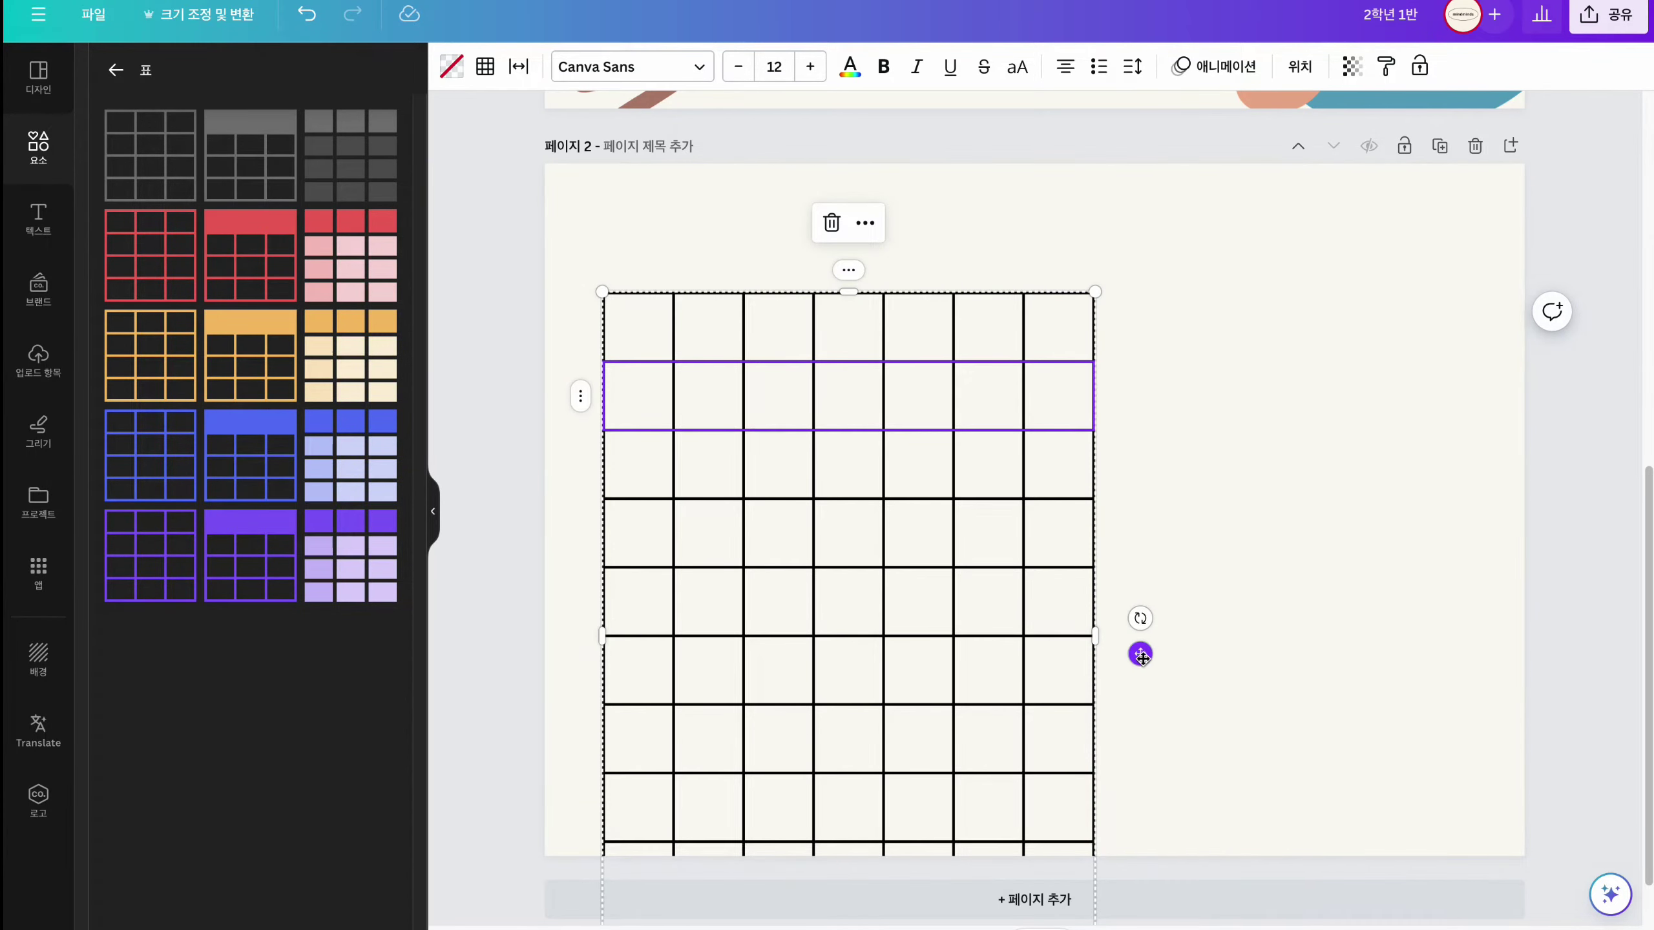
left_click_drag(1139, 653, 1131, 541)
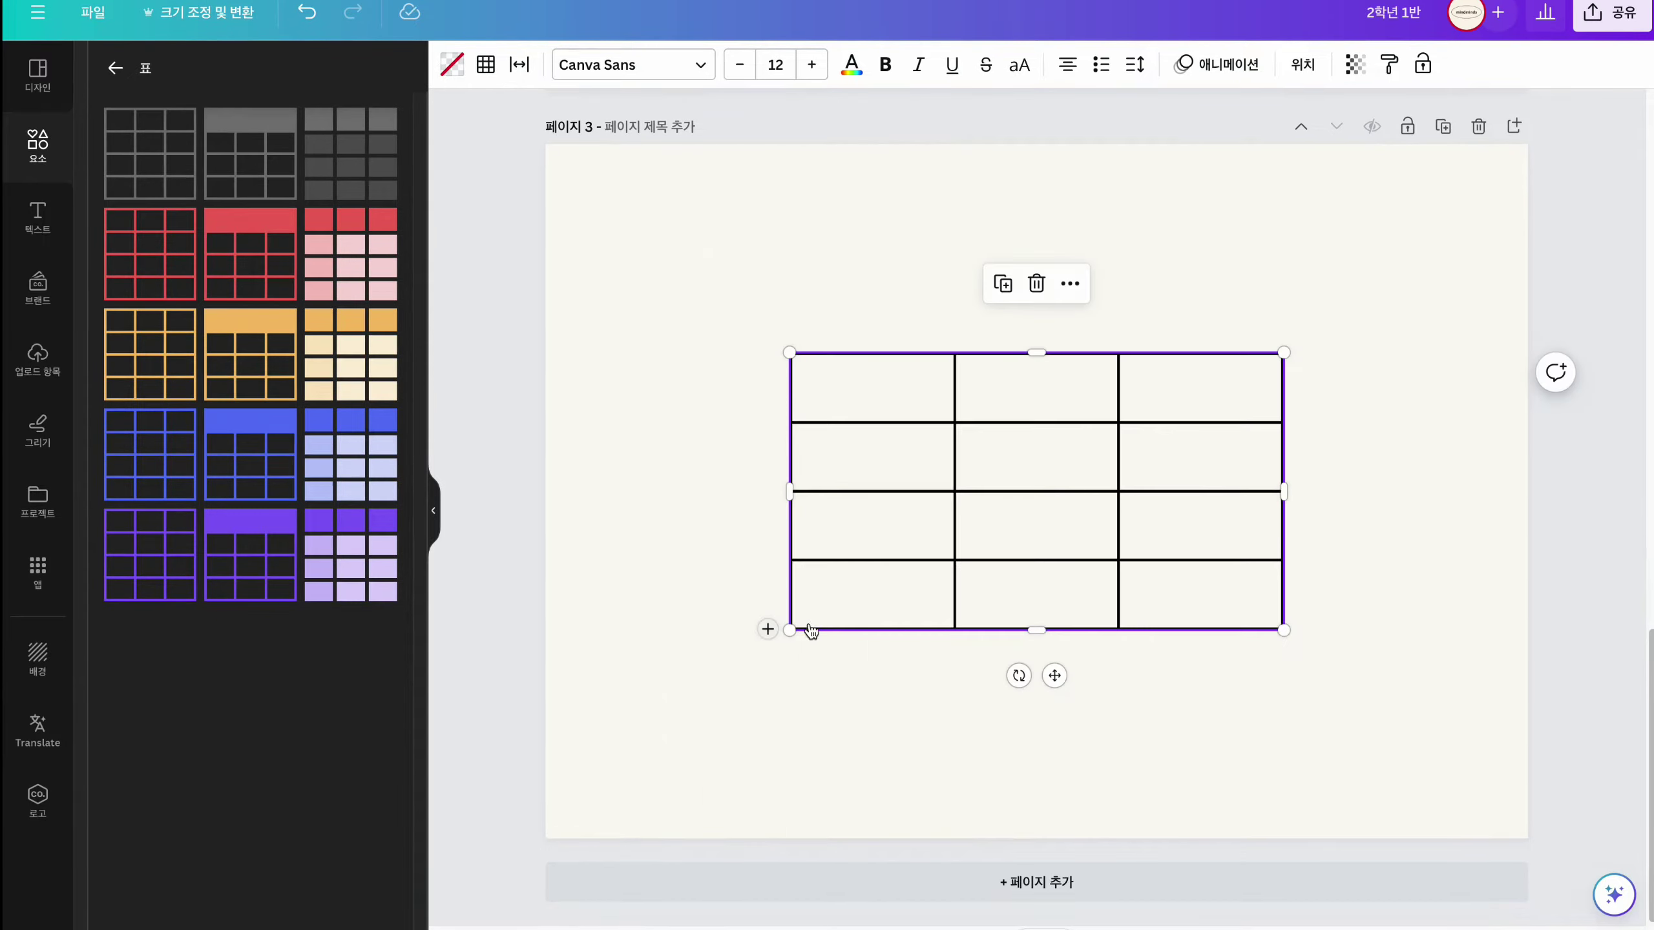
- Add more columns after the last column of the black-outlined table on page 3
left_click(1264, 657)
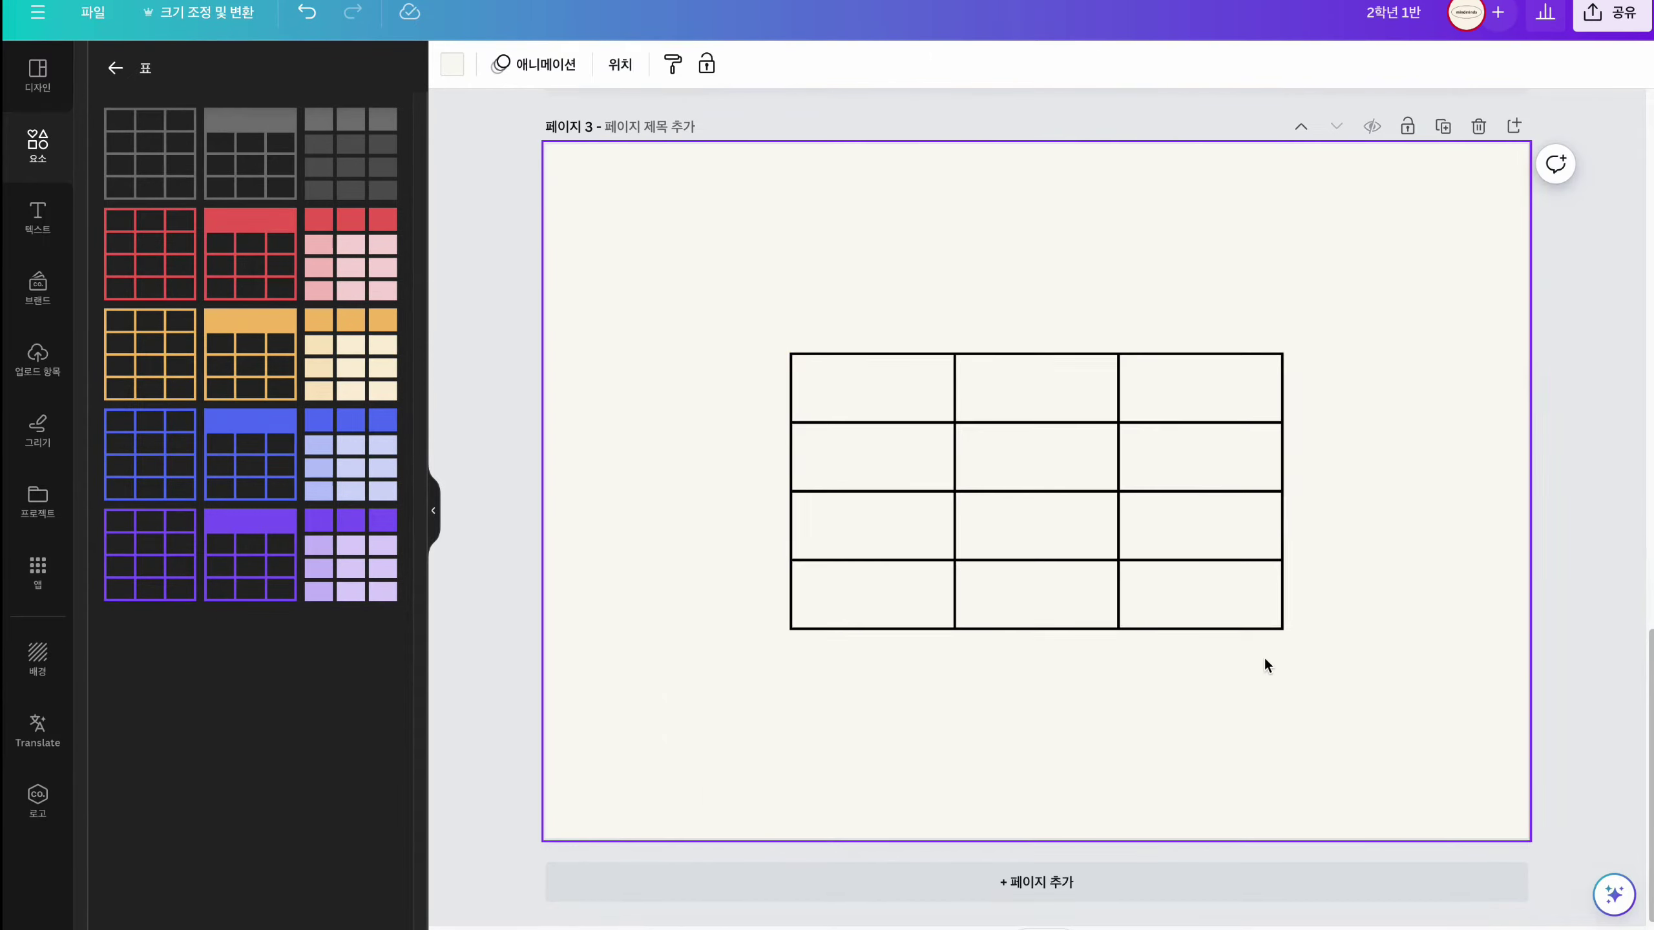
left_click(1259, 356)
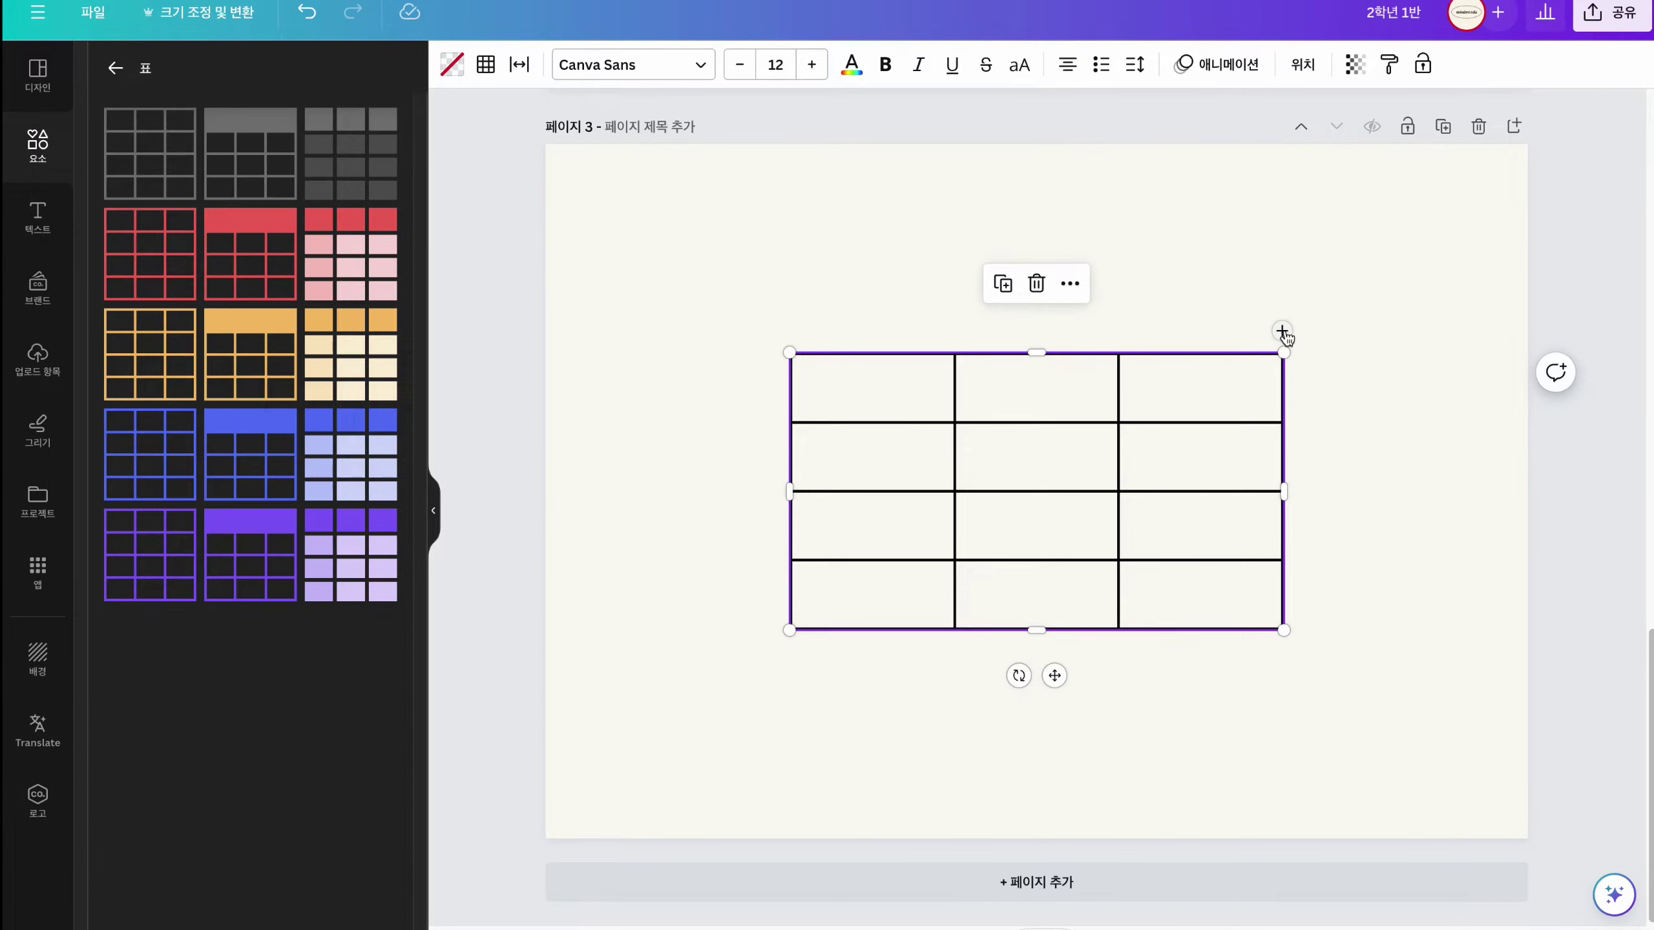
left_click(1281, 332)
left_click(1281, 332)
left_click(1281, 332)
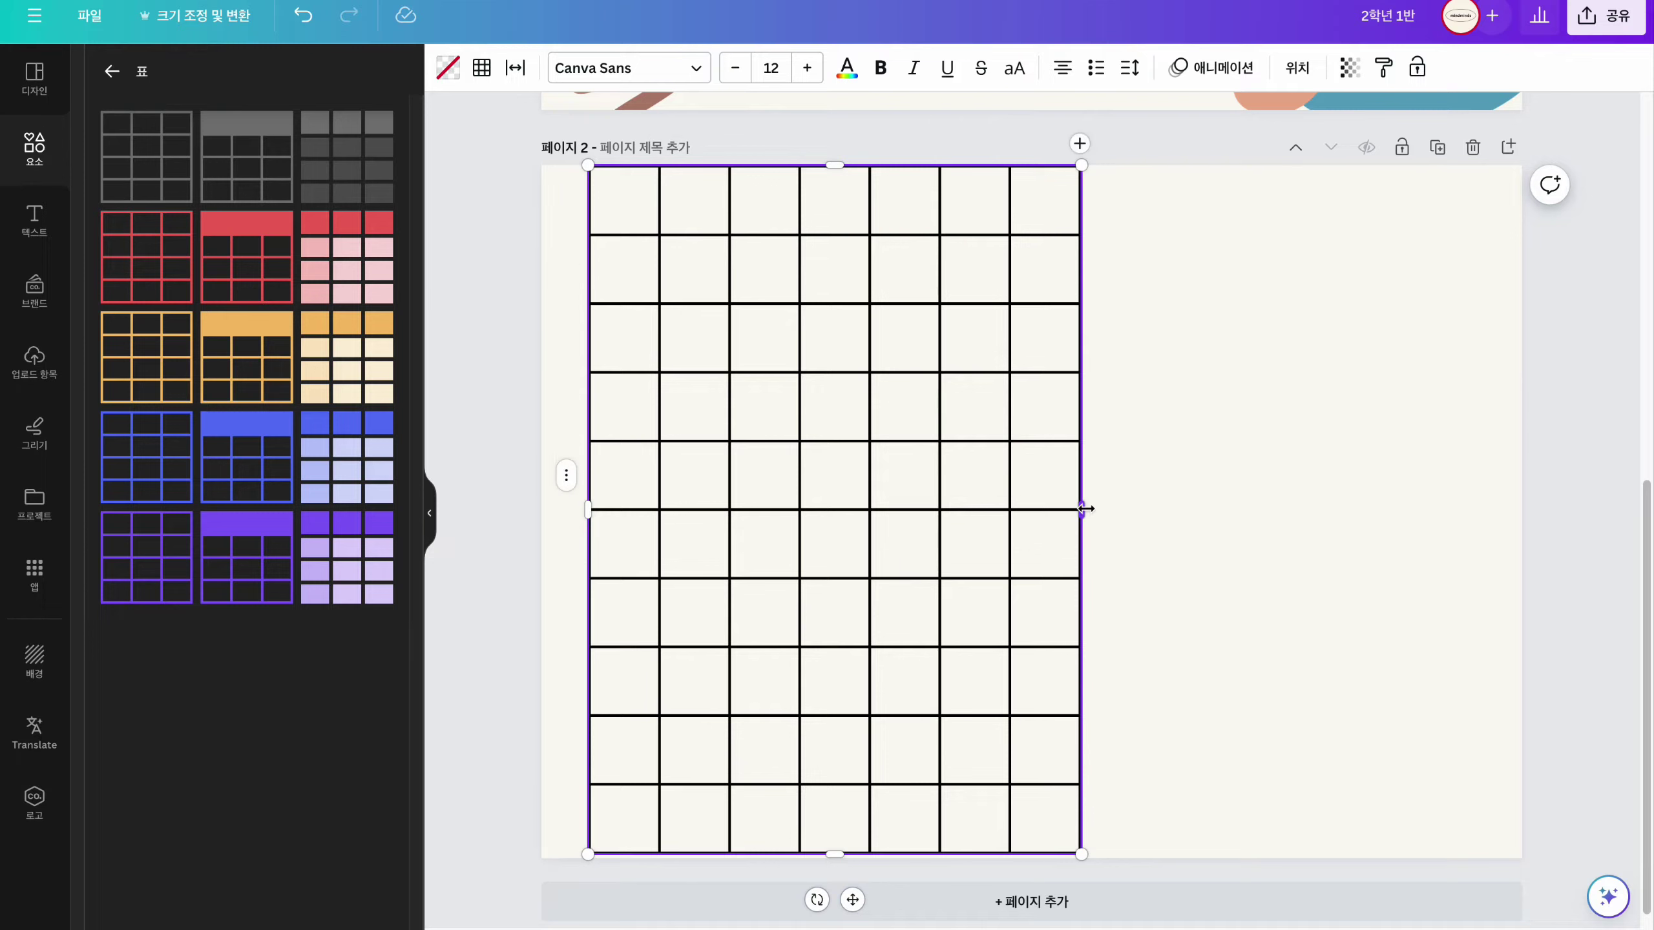
- Widen the page 2 table to about 26.2 and move its inner column dividers apart across the new width
left_click_drag(1081, 508, 1453, 518)
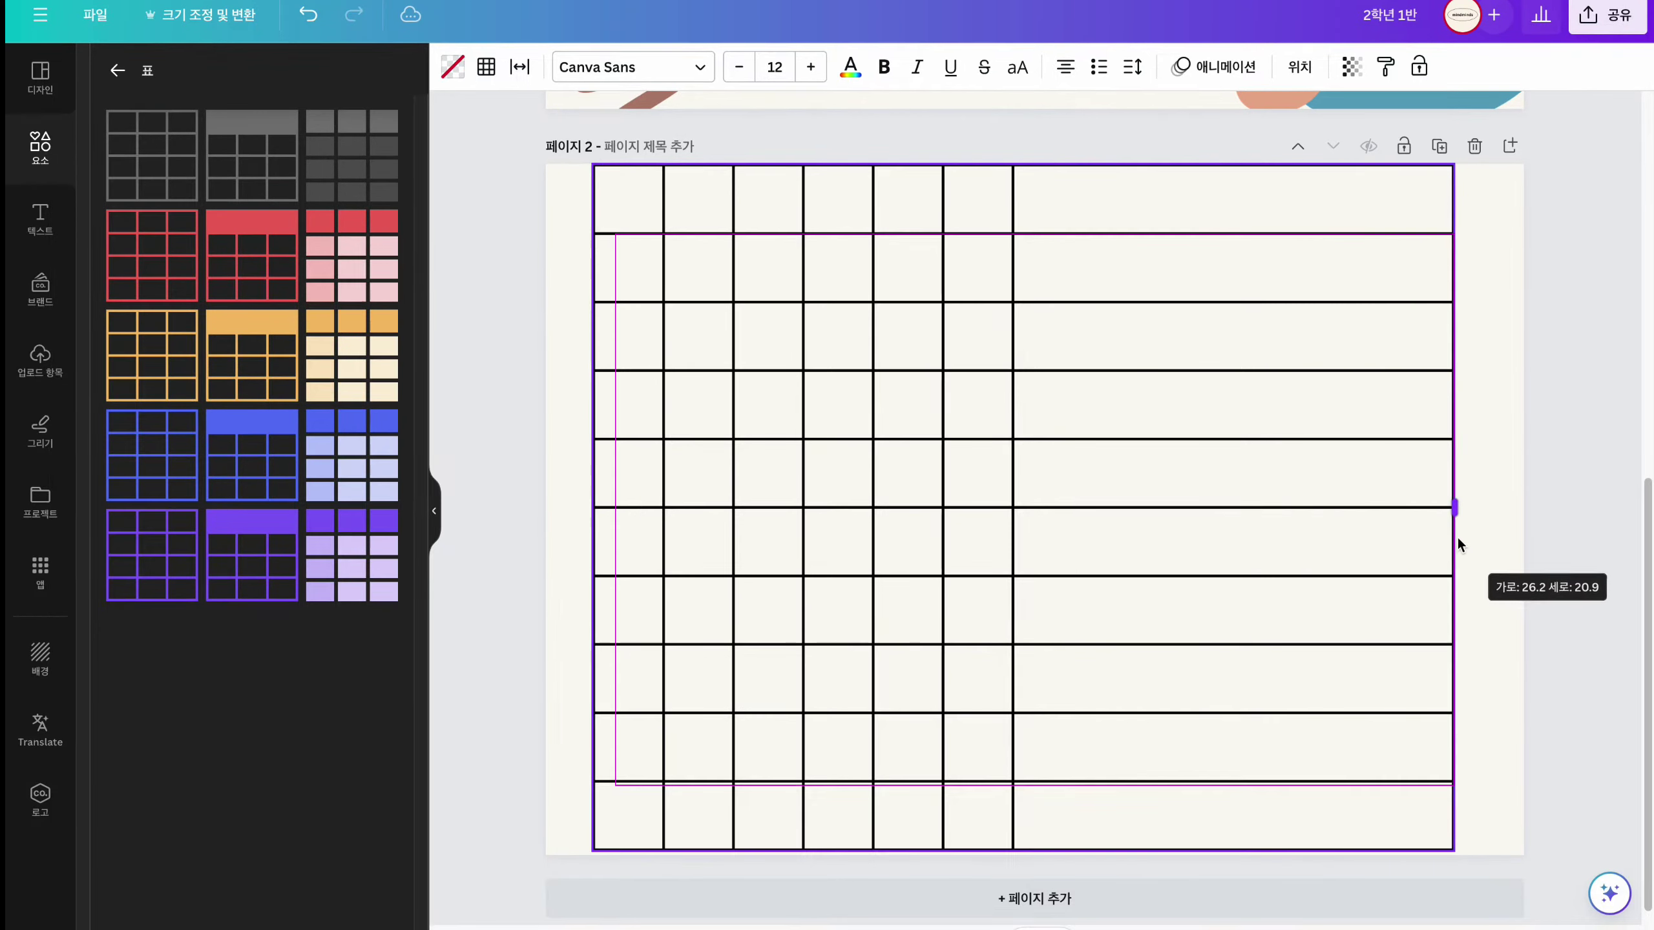
left_click_drag(1014, 553, 1321, 554)
left_click_drag(942, 558, 1165, 553)
left_click_drag(873, 553, 1034, 553)
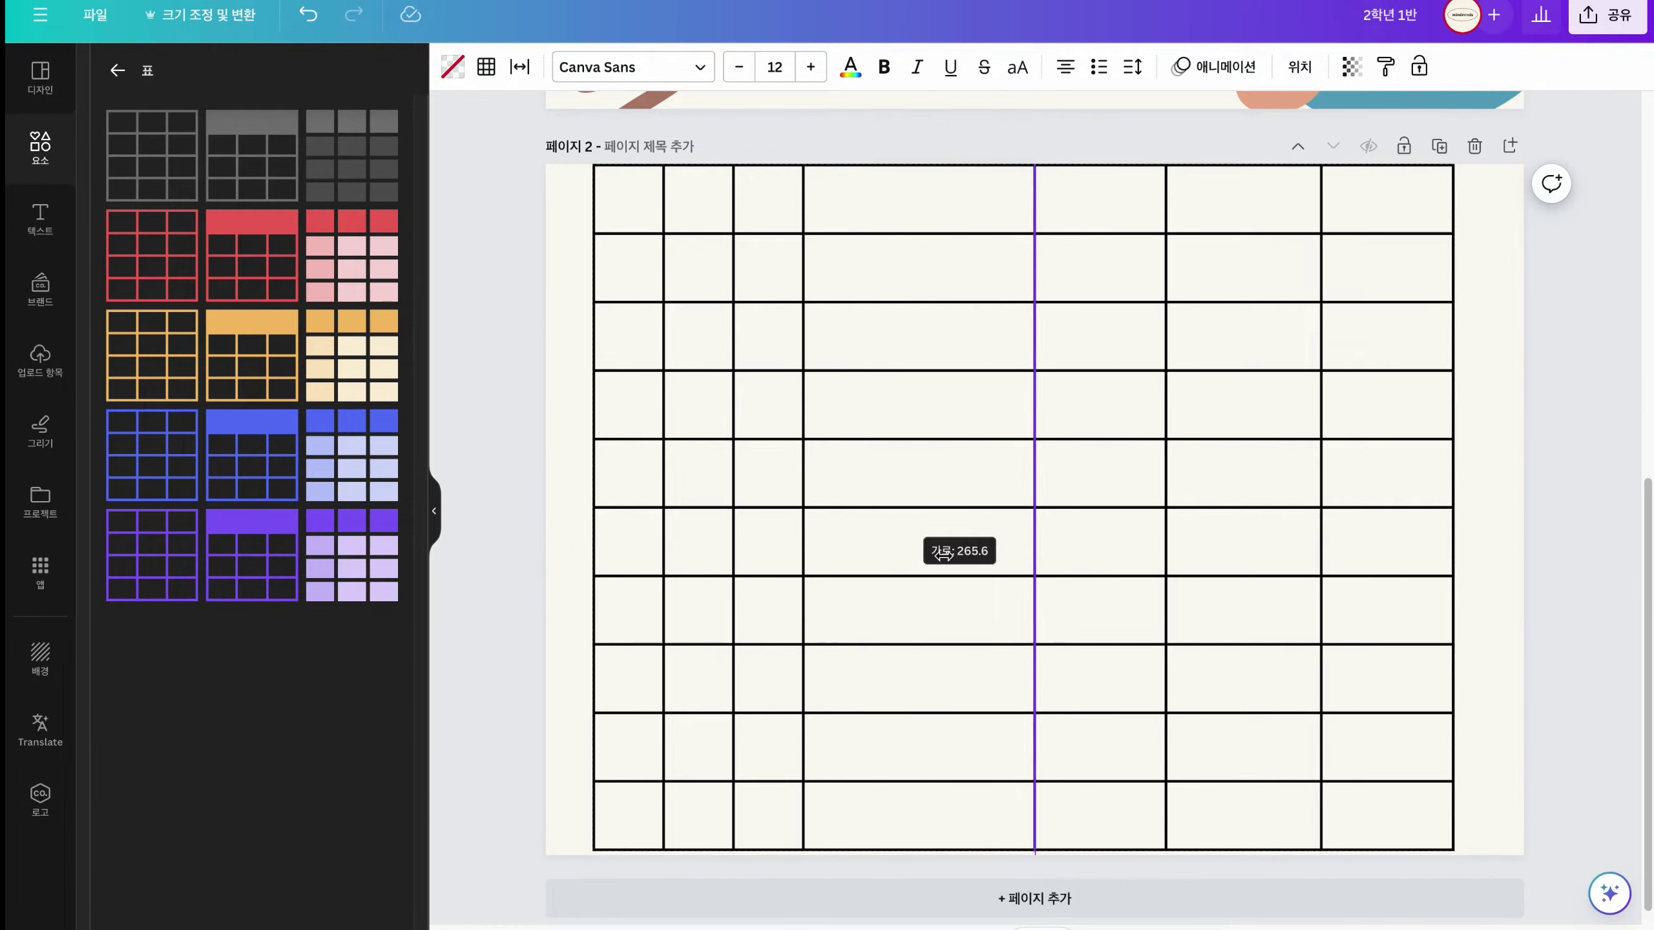
left_click_drag(803, 551, 944, 551)
left_click_drag(733, 547, 854, 546)
left_click_drag(663, 542, 724, 542)
scroll(1506, 554, "up", 2)
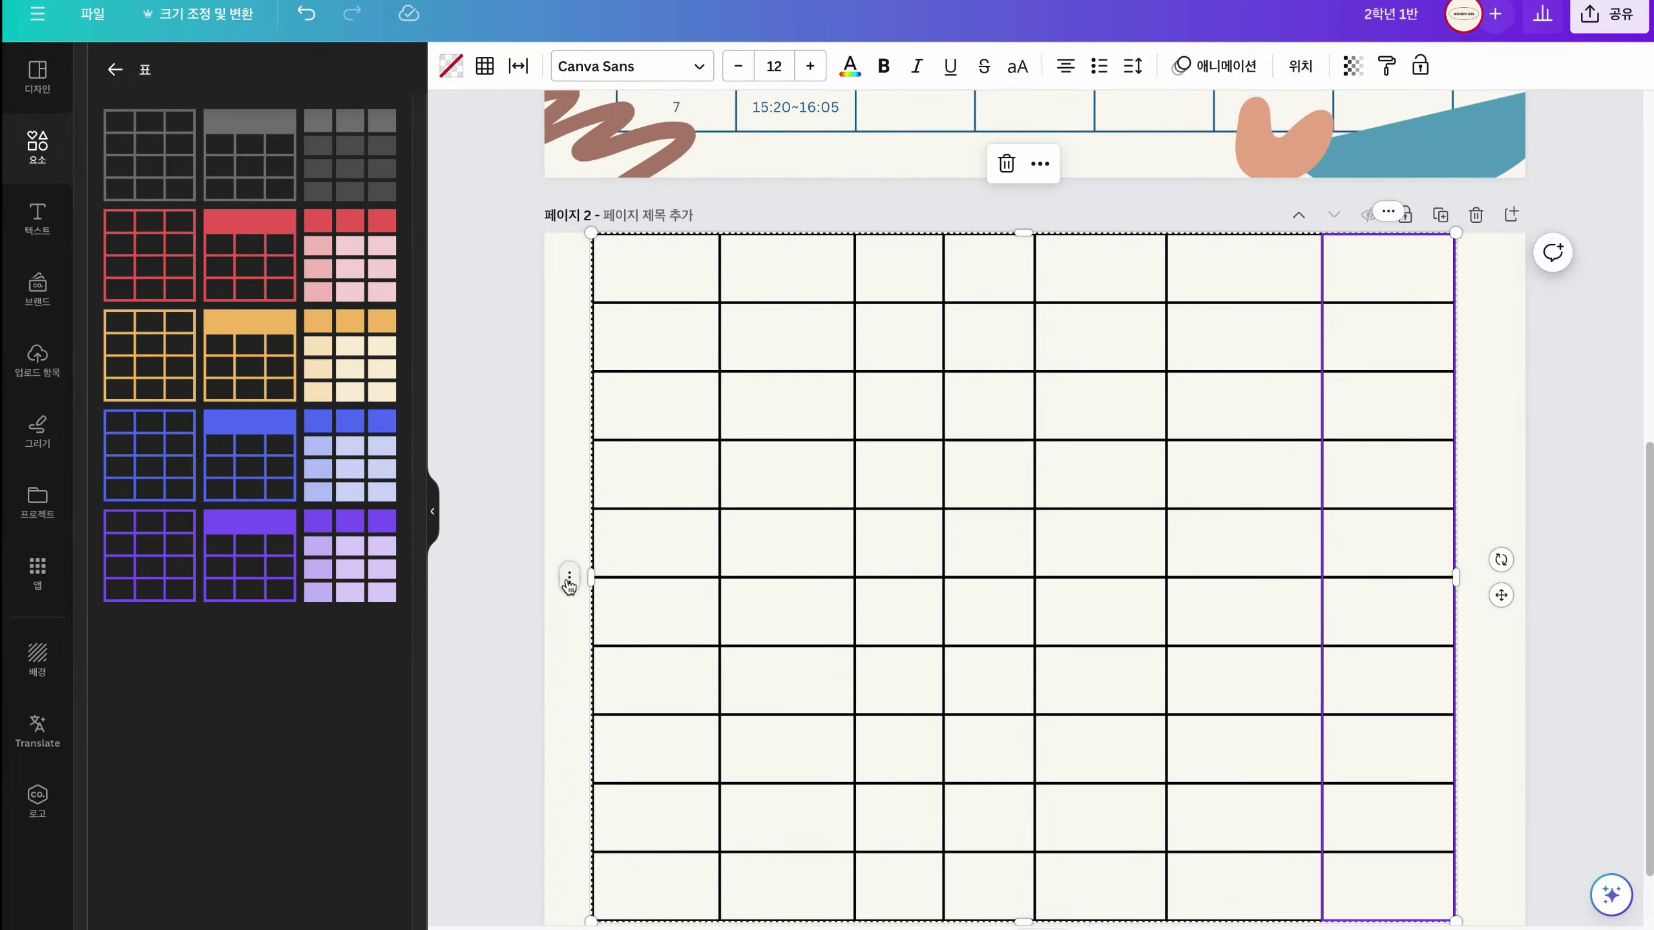
- Space the columns of the page 2 table evenly and undo the last change
left_click(568, 576)
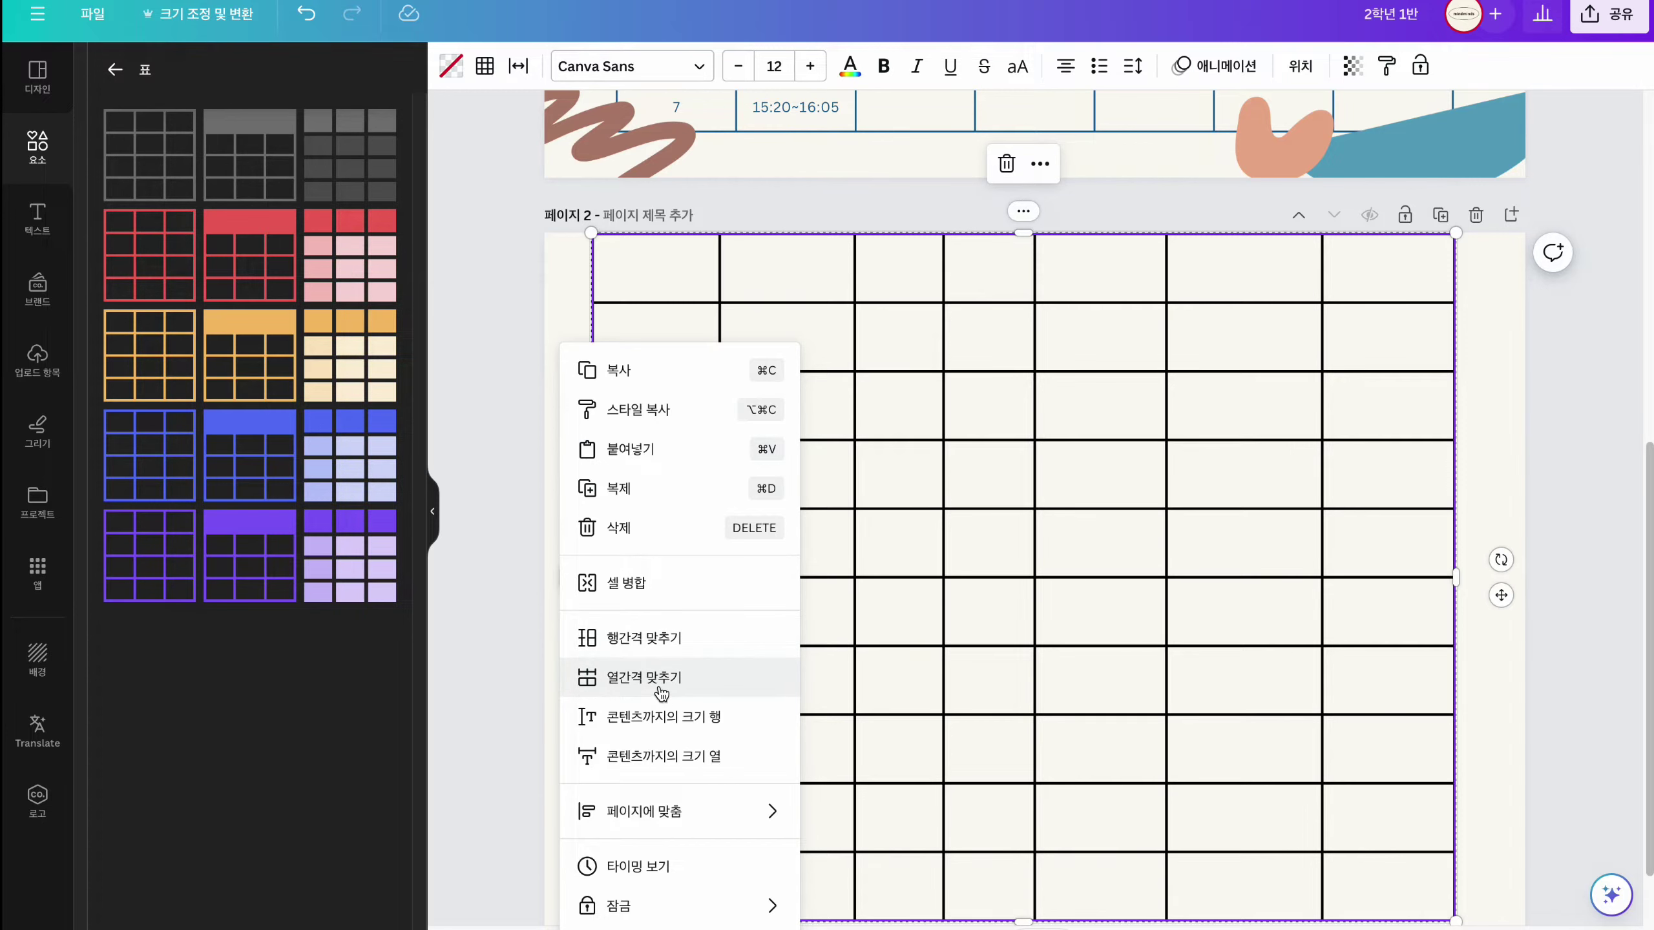
left_click(626, 684)
key("ctrl+z")
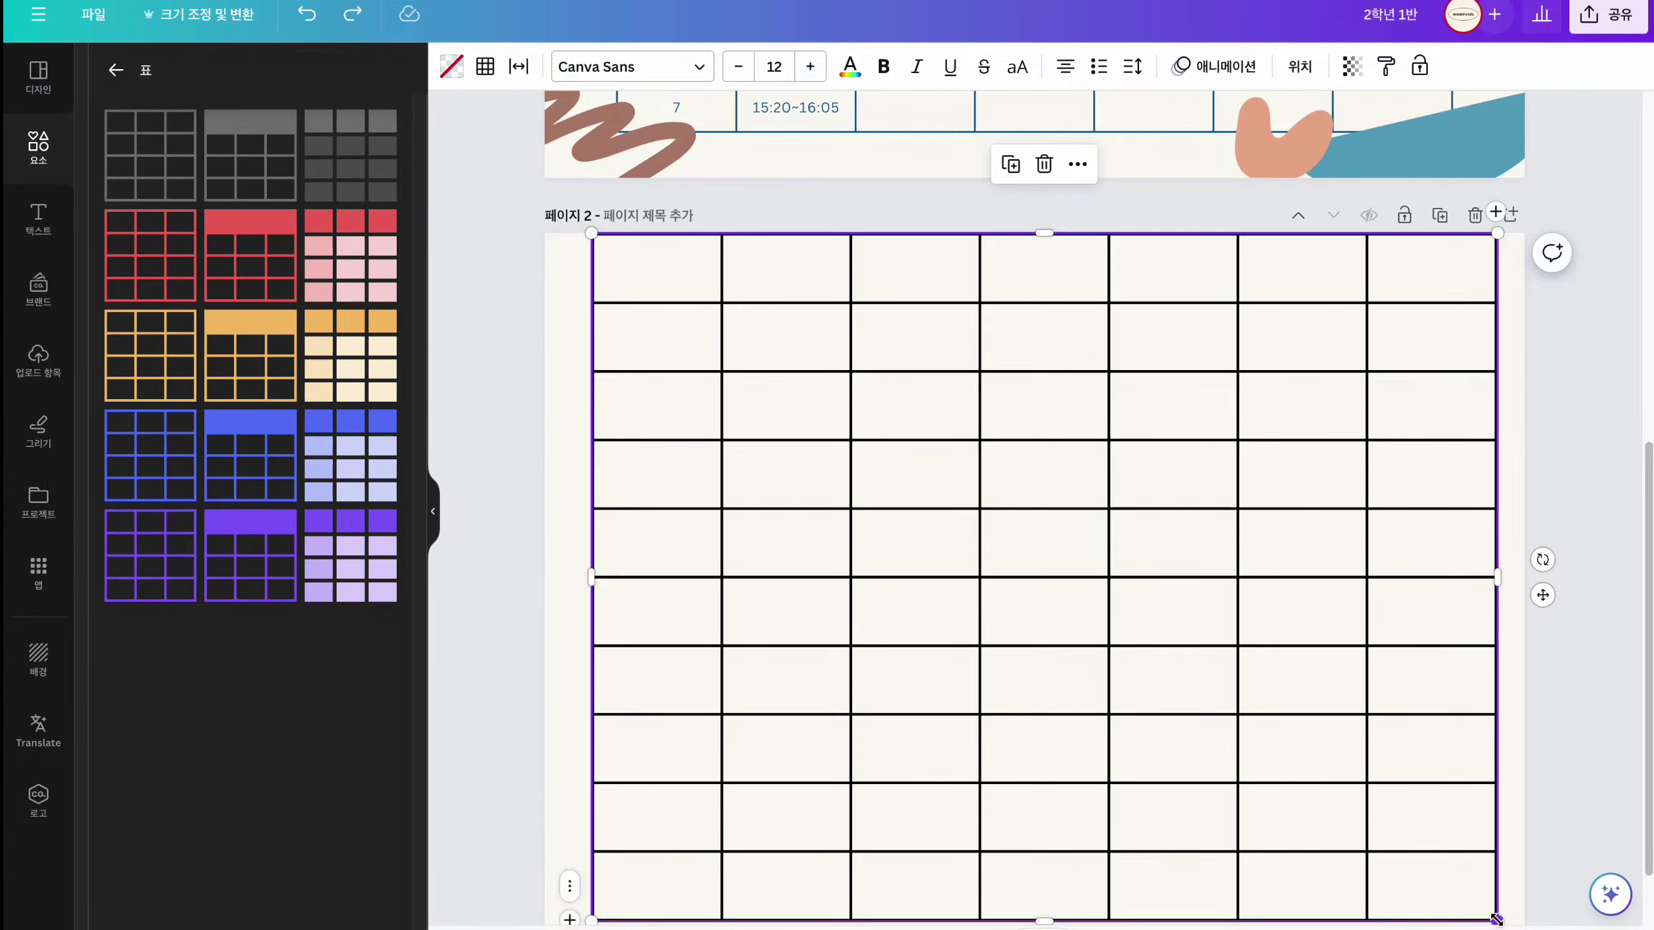
- Shorten the page 2 table and move it down to leave room above it on the page
left_click_drag(1495, 918, 1496, 775)
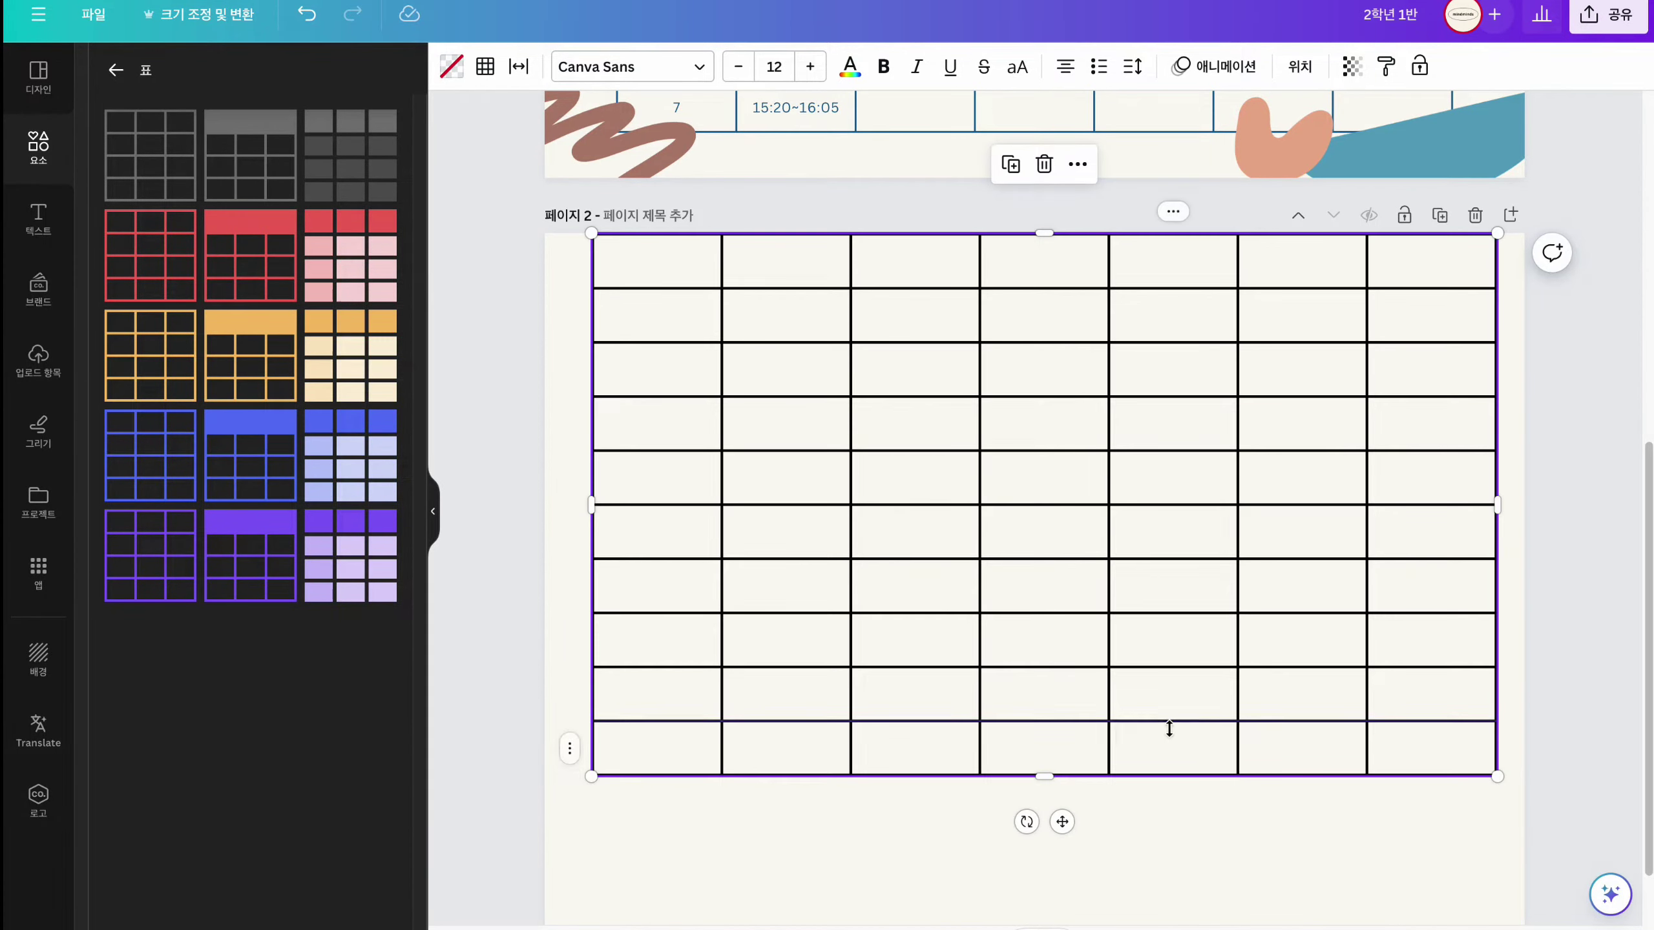
left_click_drag(1165, 697, 1159, 787)
- Try the #dac5bb fill on all table cells and restore the transparent fill
left_click(451, 66)
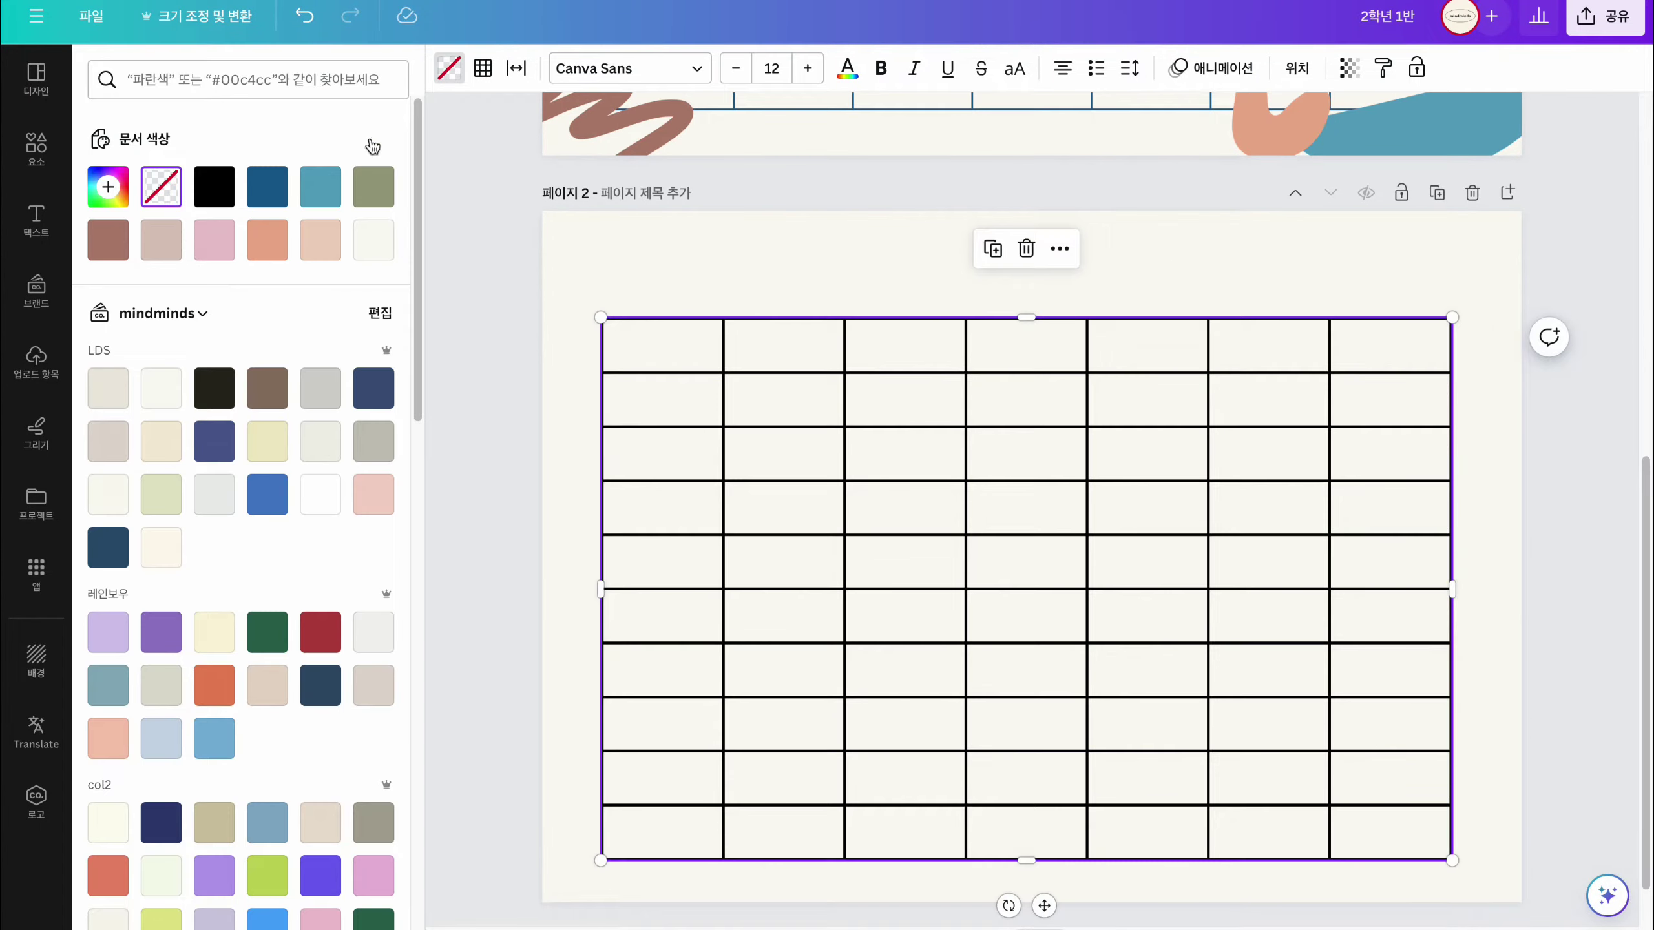
left_click(162, 252)
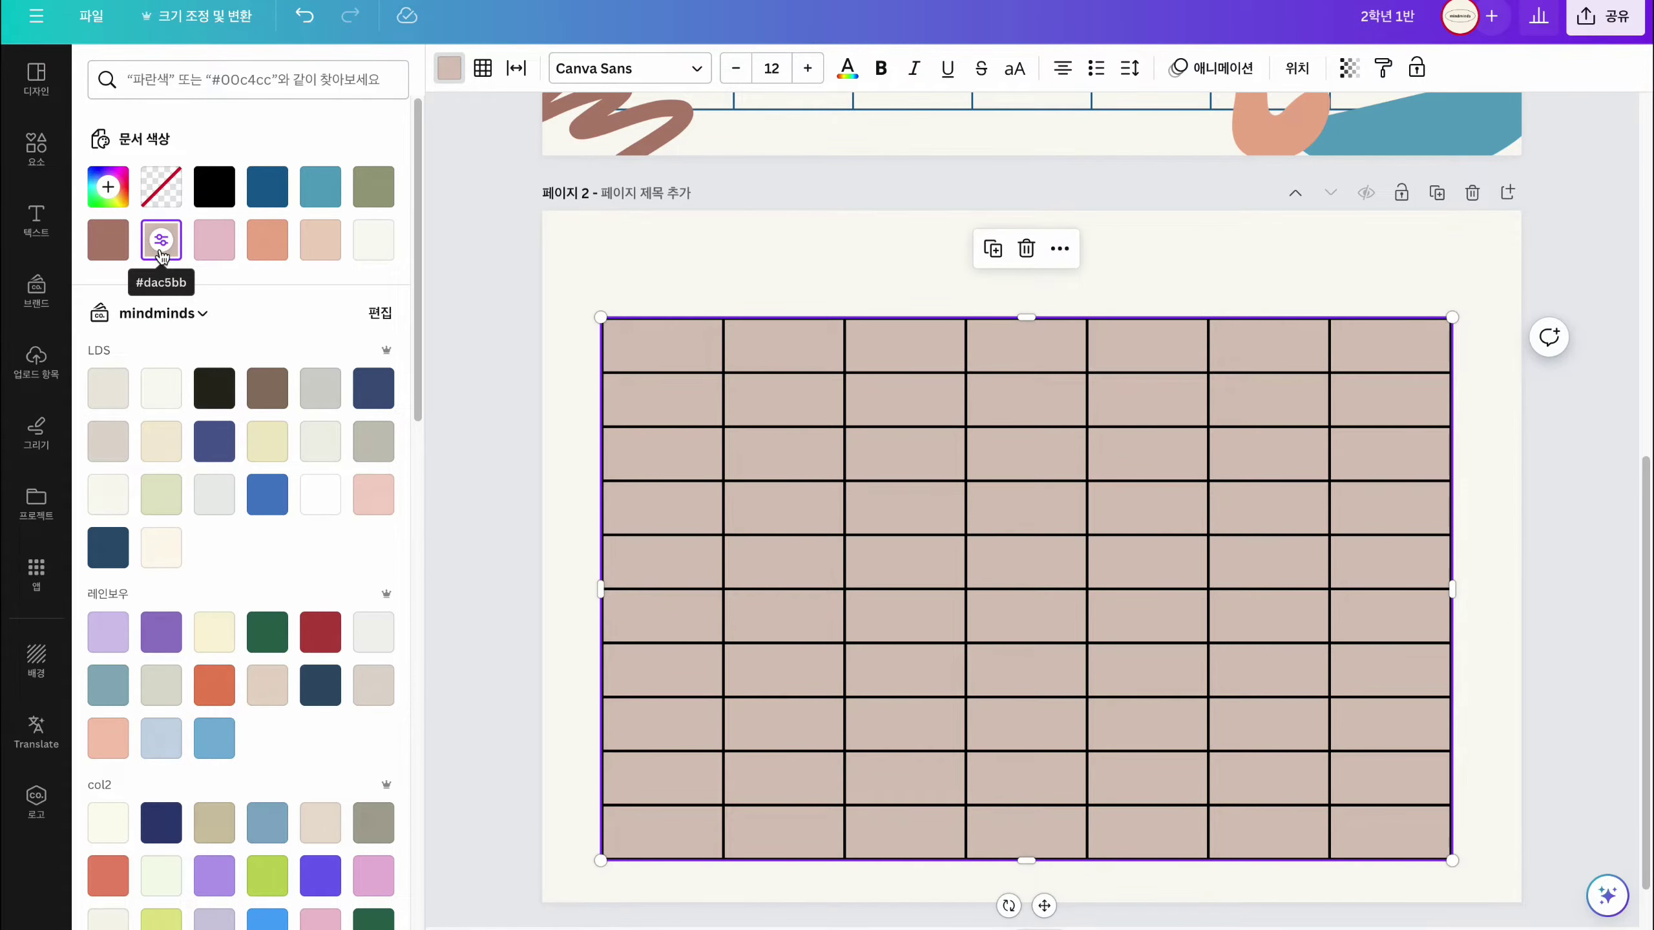
left_click(161, 187)
- Try orange for all table borders and set them to the dark blue #185f92
left_click(482, 68)
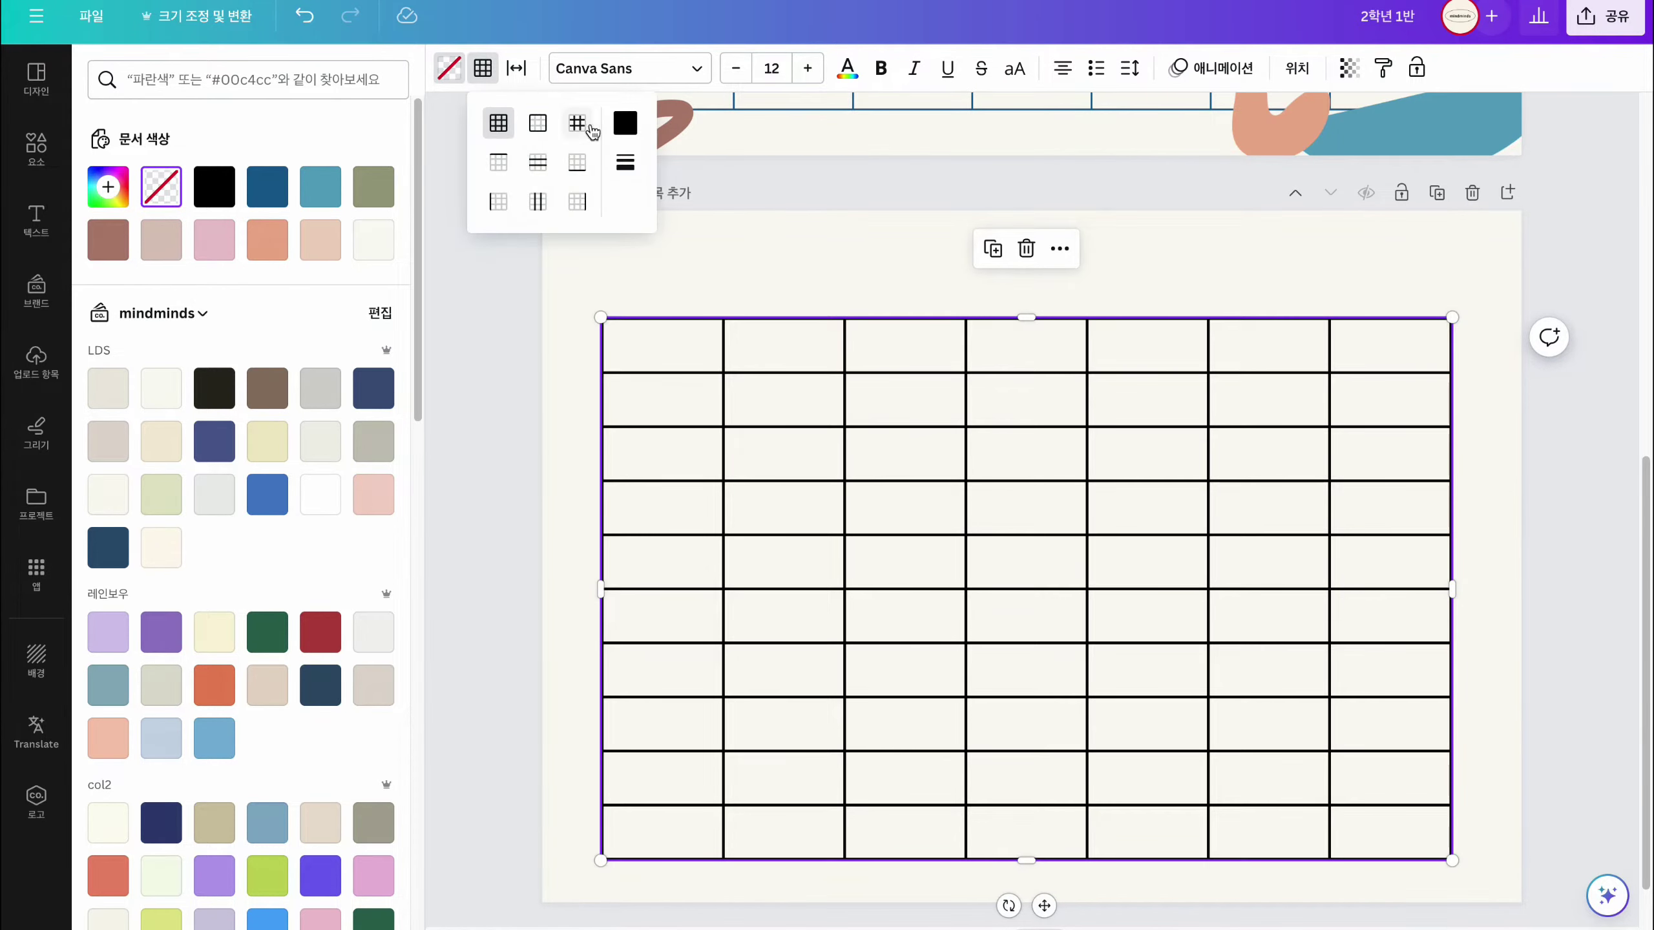
left_click(625, 123)
left_click(770, 199)
left_click(775, 243)
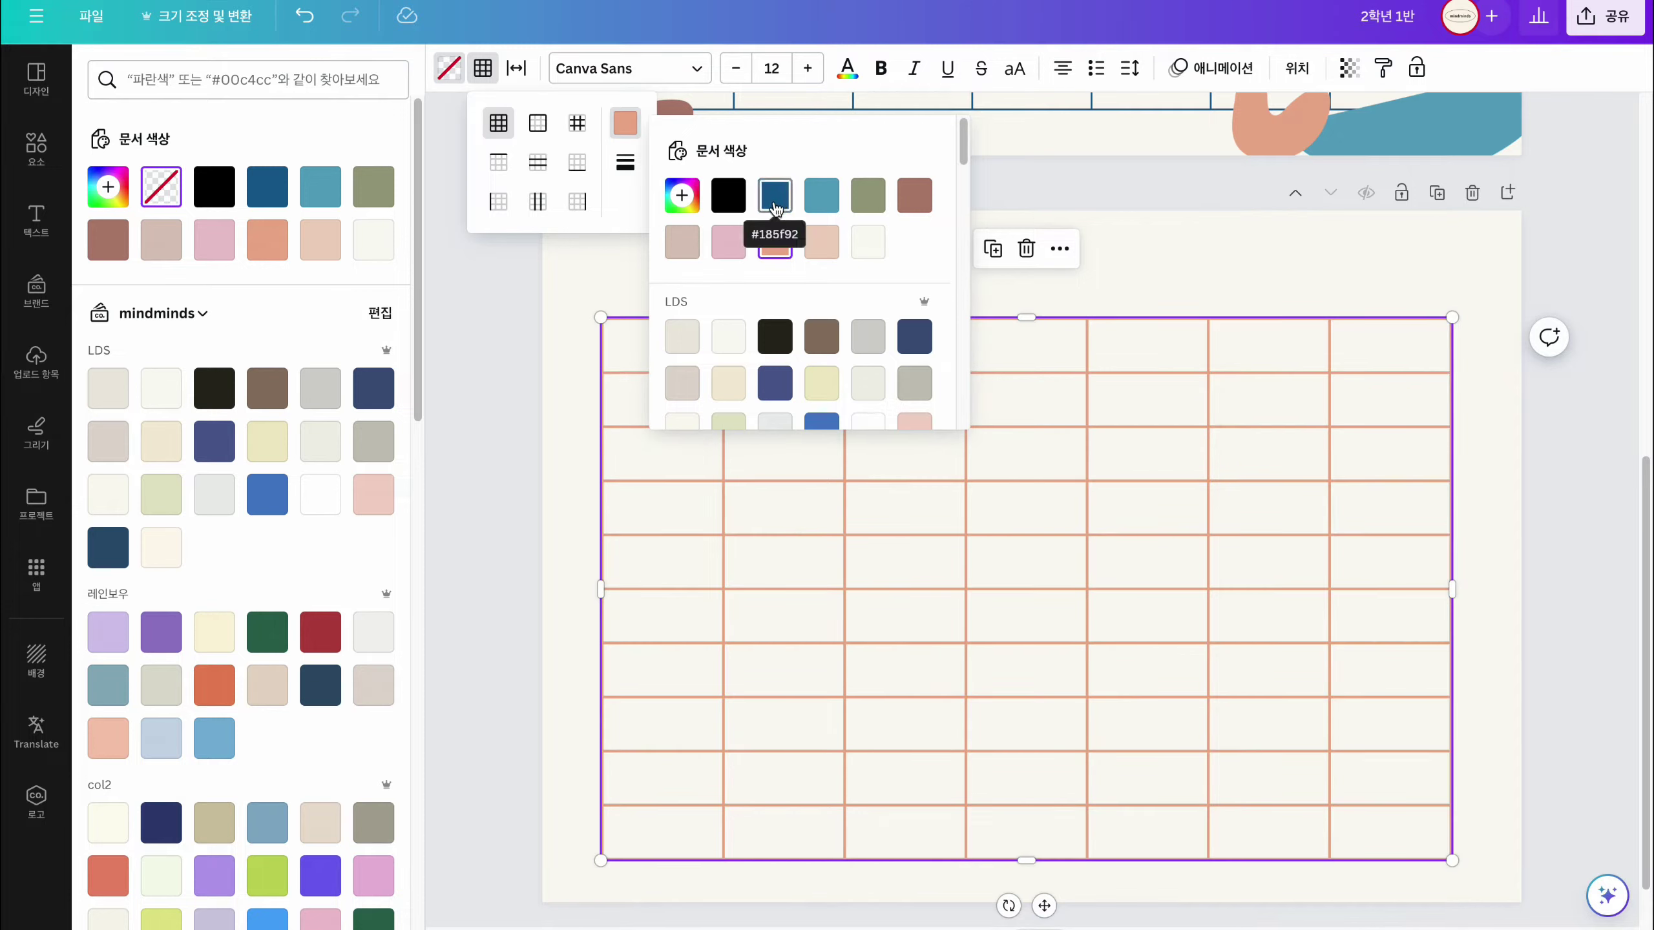
left_click(774, 195)
- Try the dashed and dotted border styles, and set the table borders to a solid line with thickness 2
left_click(827, 199)
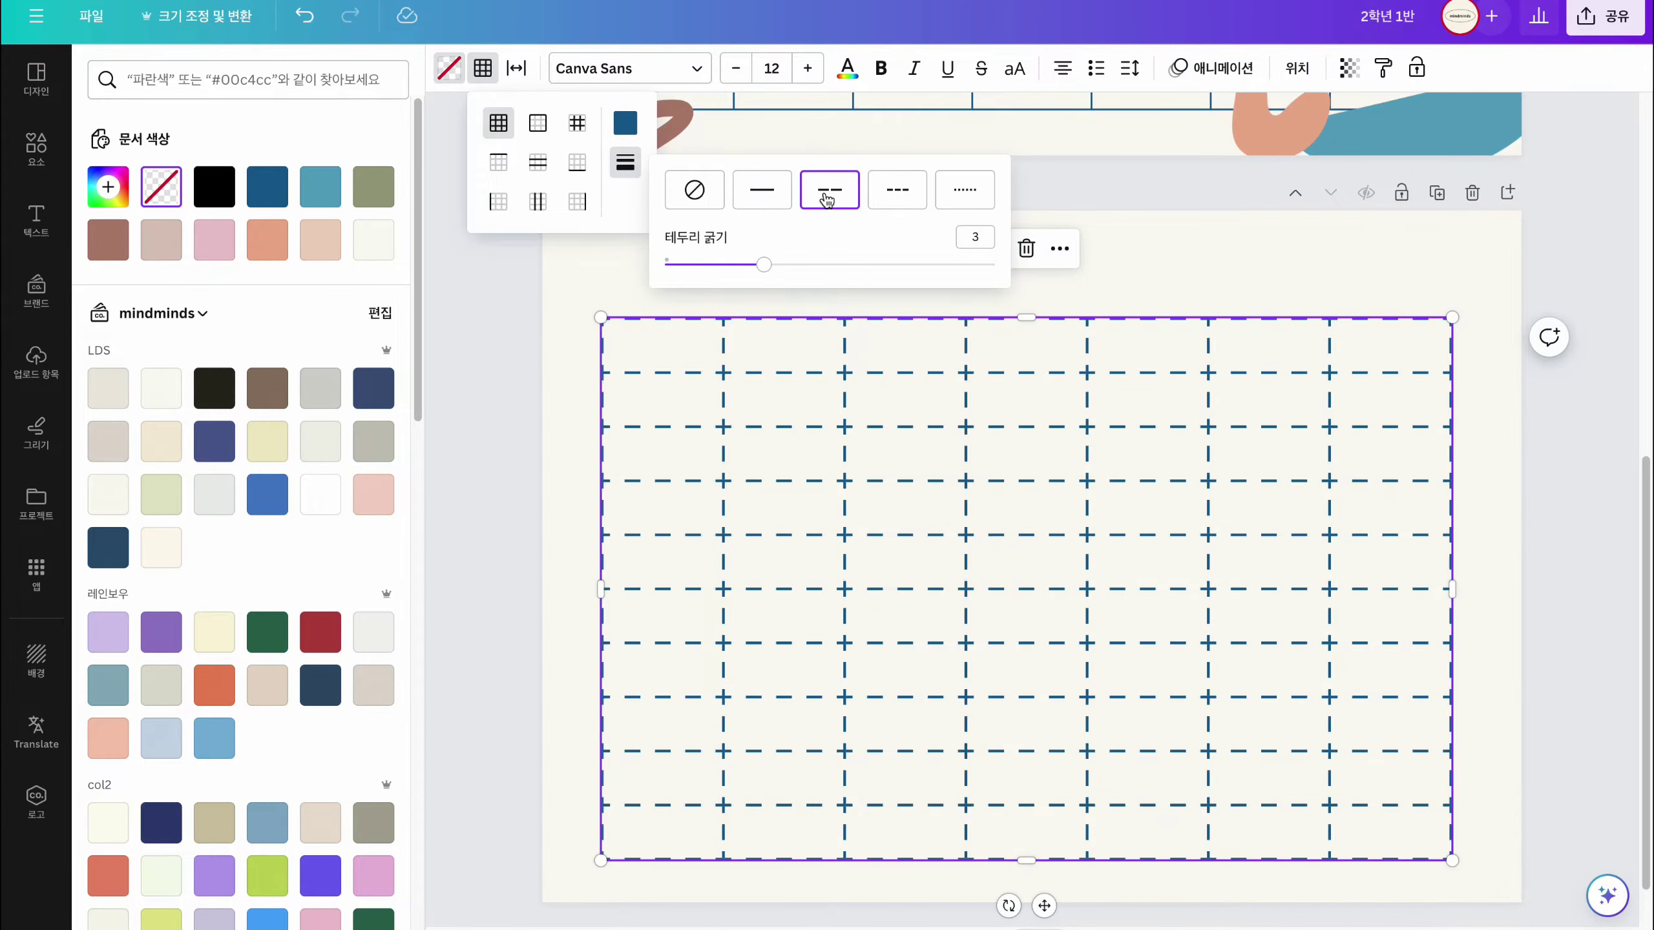
left_click(895, 204)
left_click(963, 201)
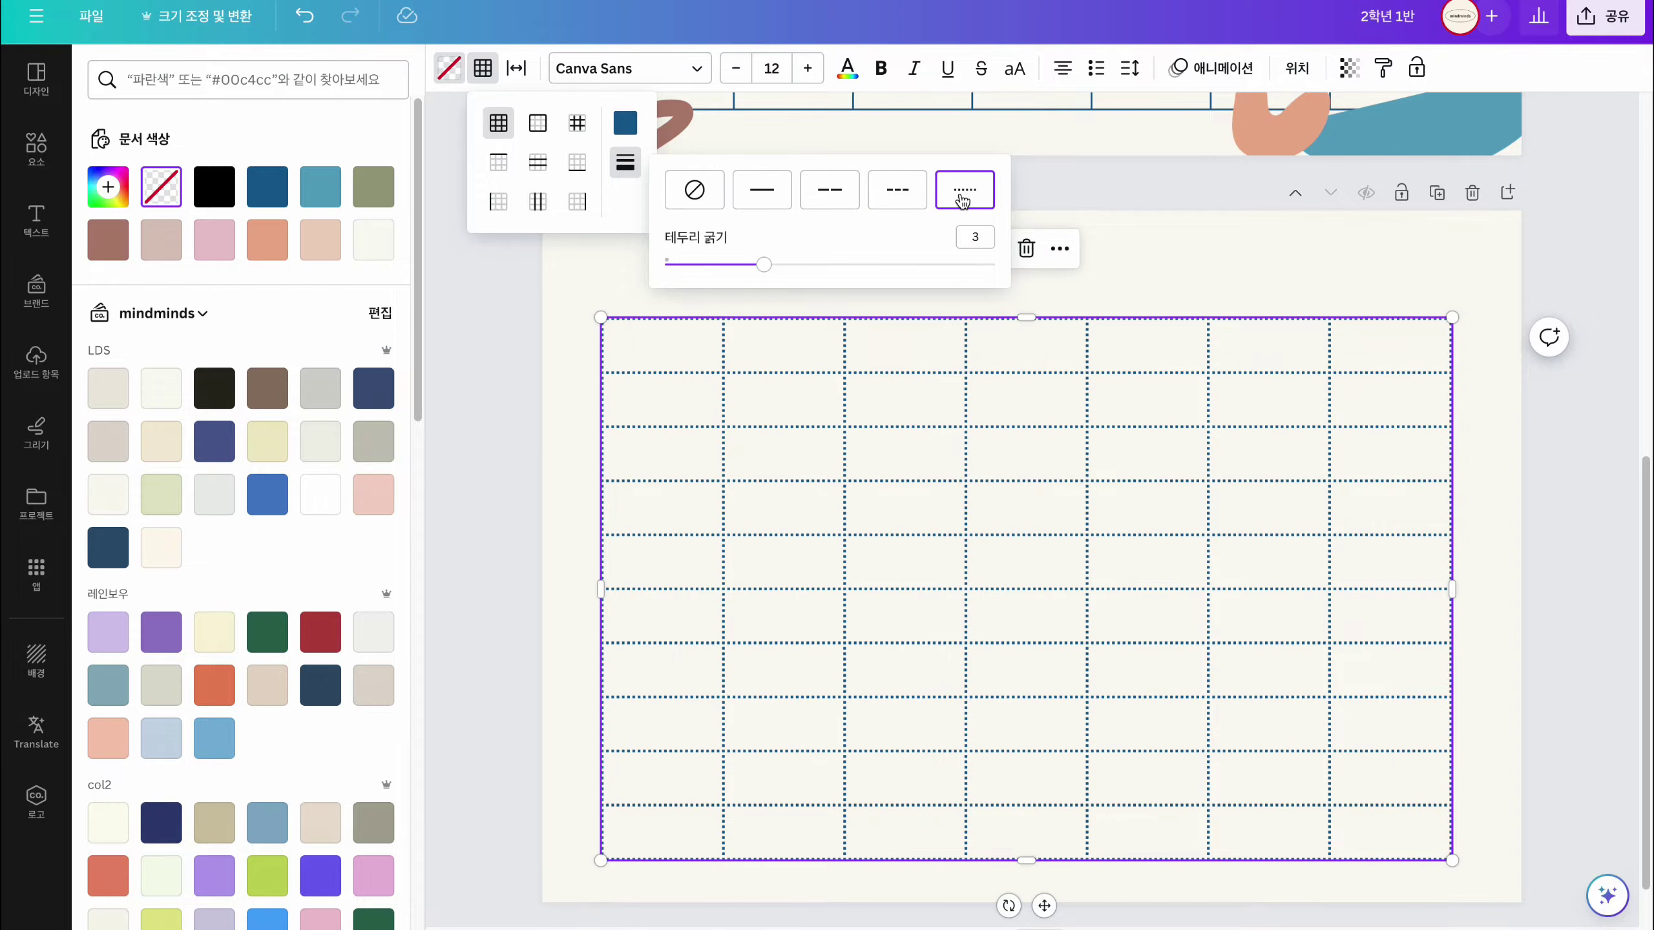
left_click(763, 196)
left_click_drag(763, 264, 721, 269)
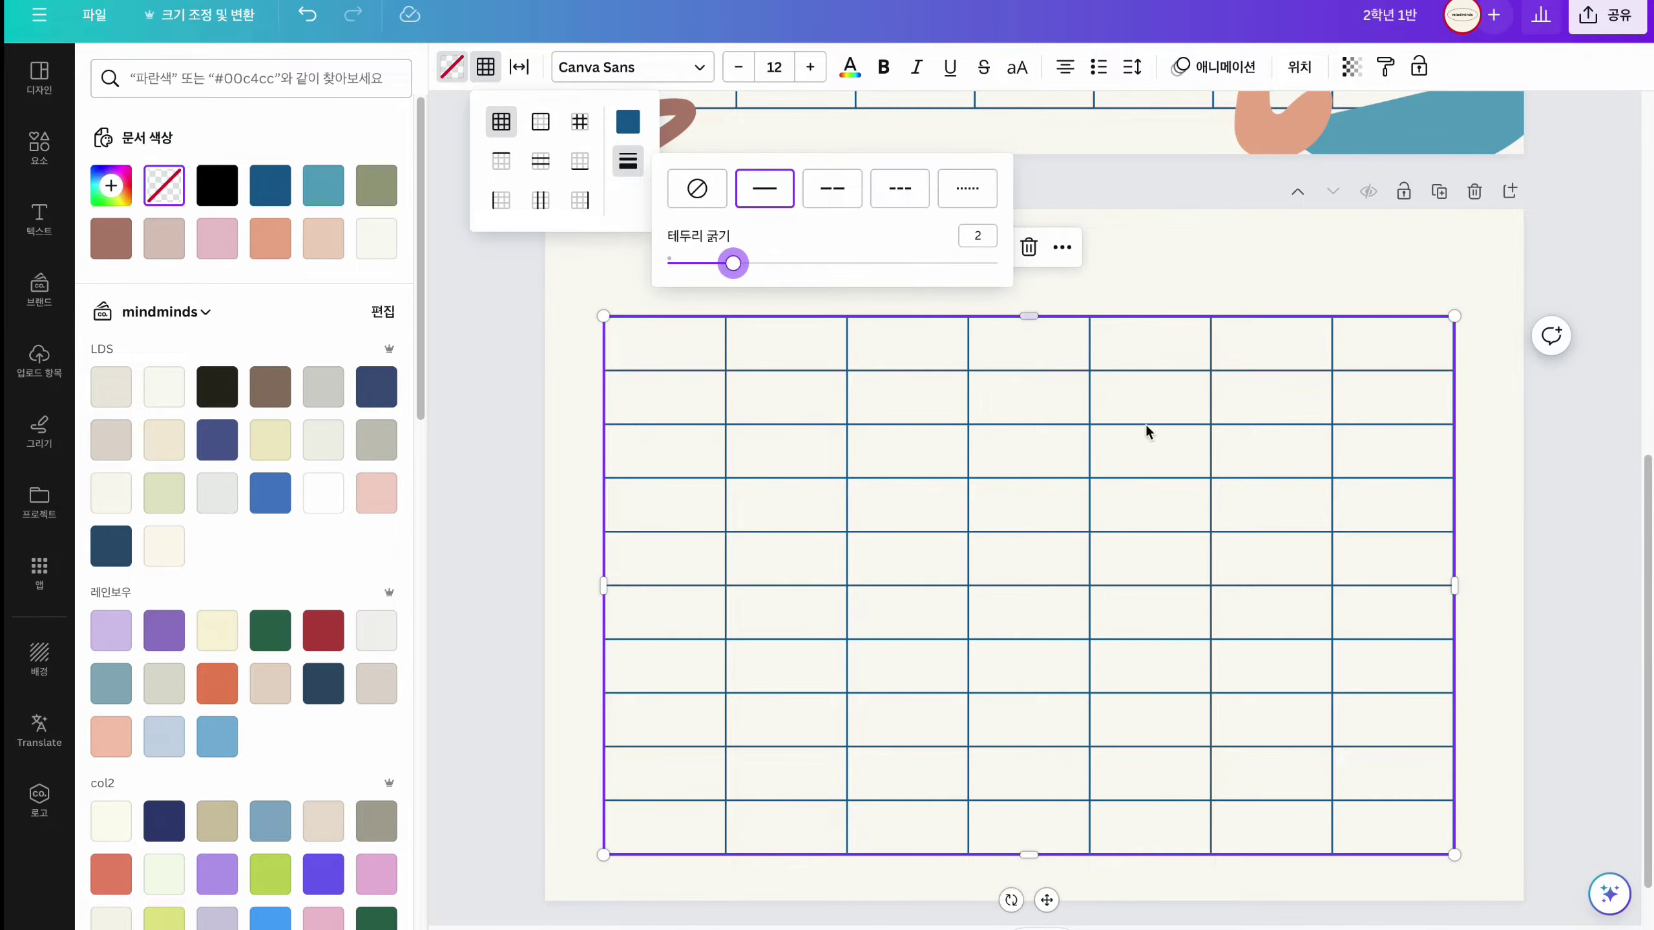
left_click(1235, 285)
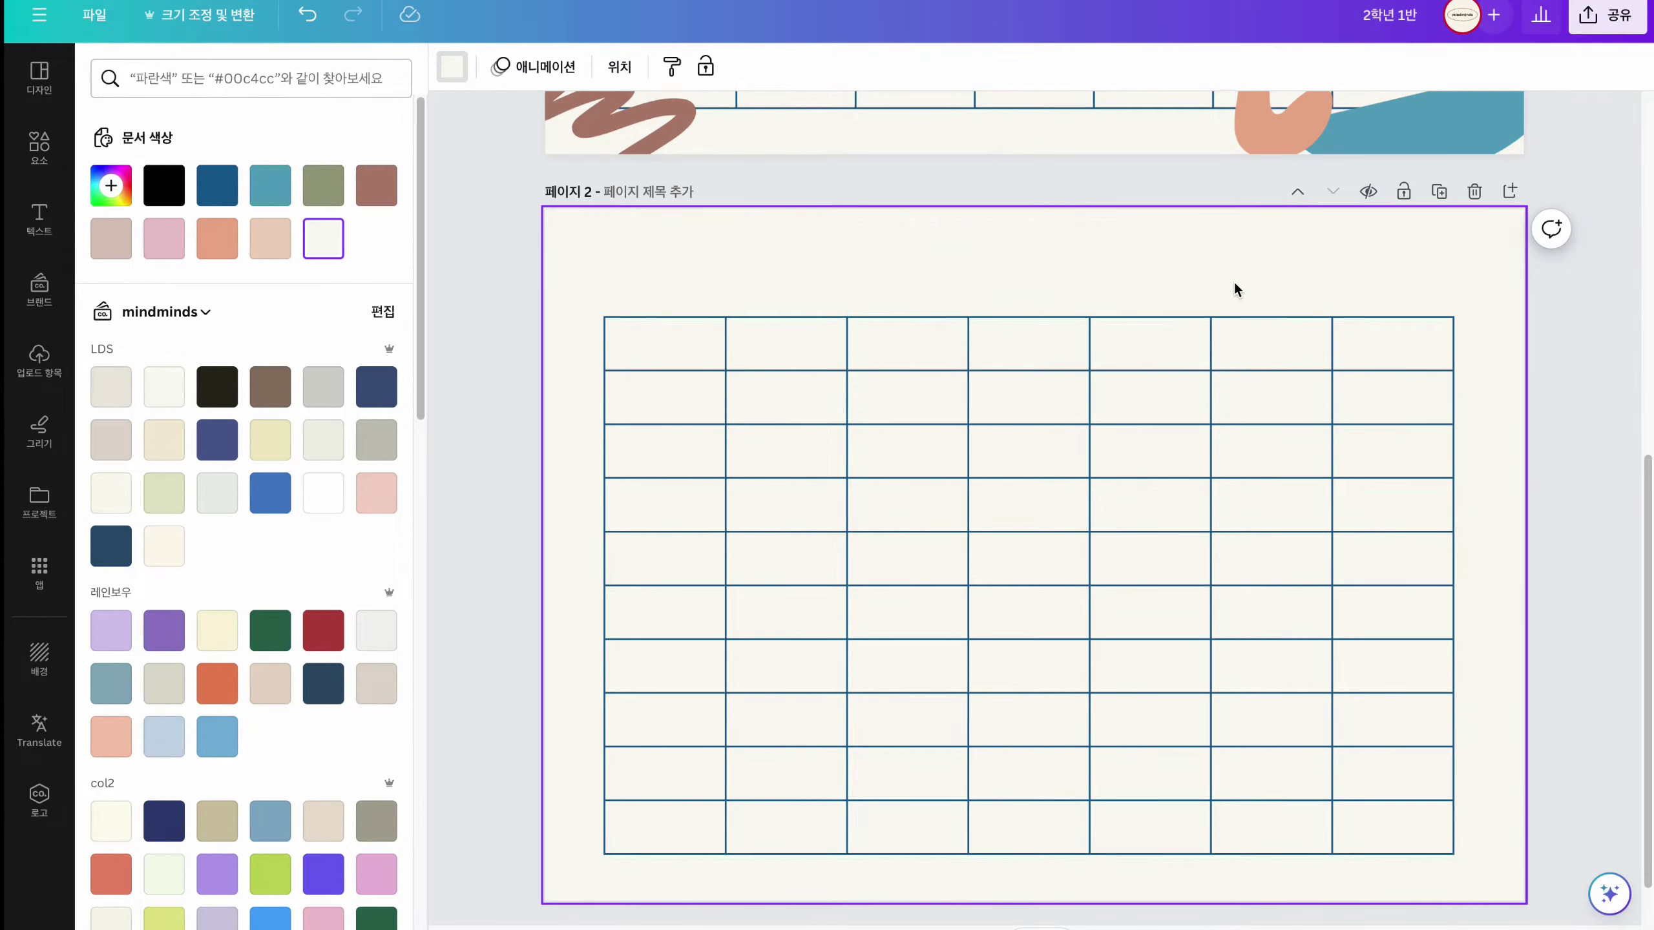
- Reselect the blue-bordered table on page 2 and lower its cell spacing
left_click(1037, 850)
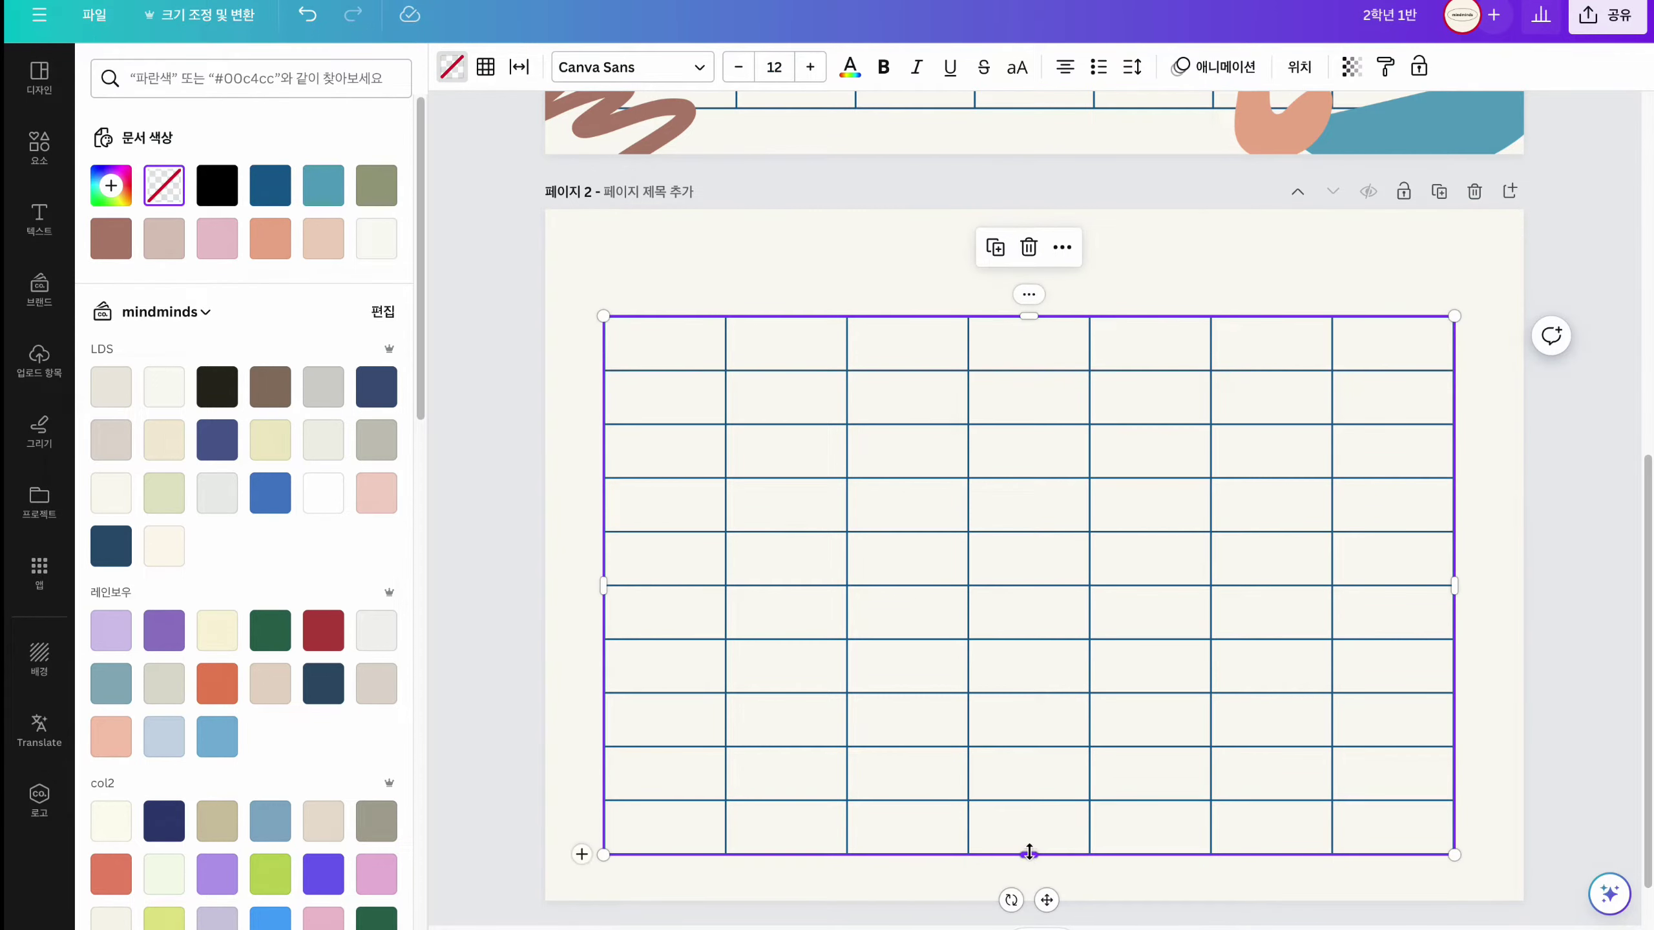
left_click_drag(1028, 853, 1027, 850)
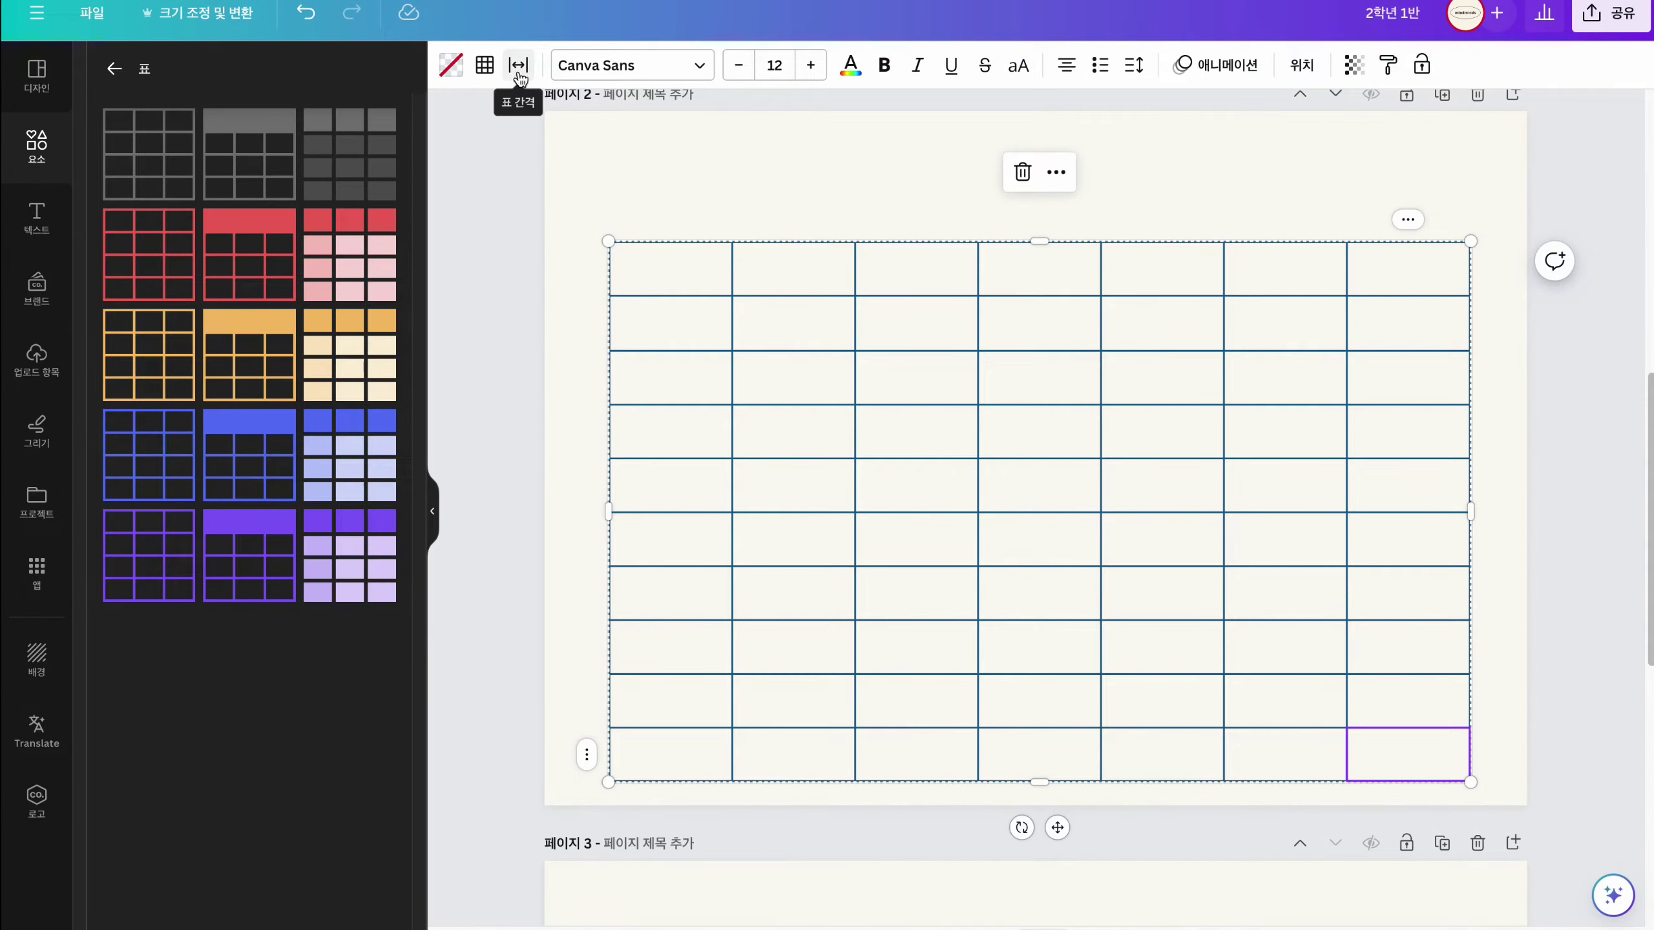
left_click(518, 66)
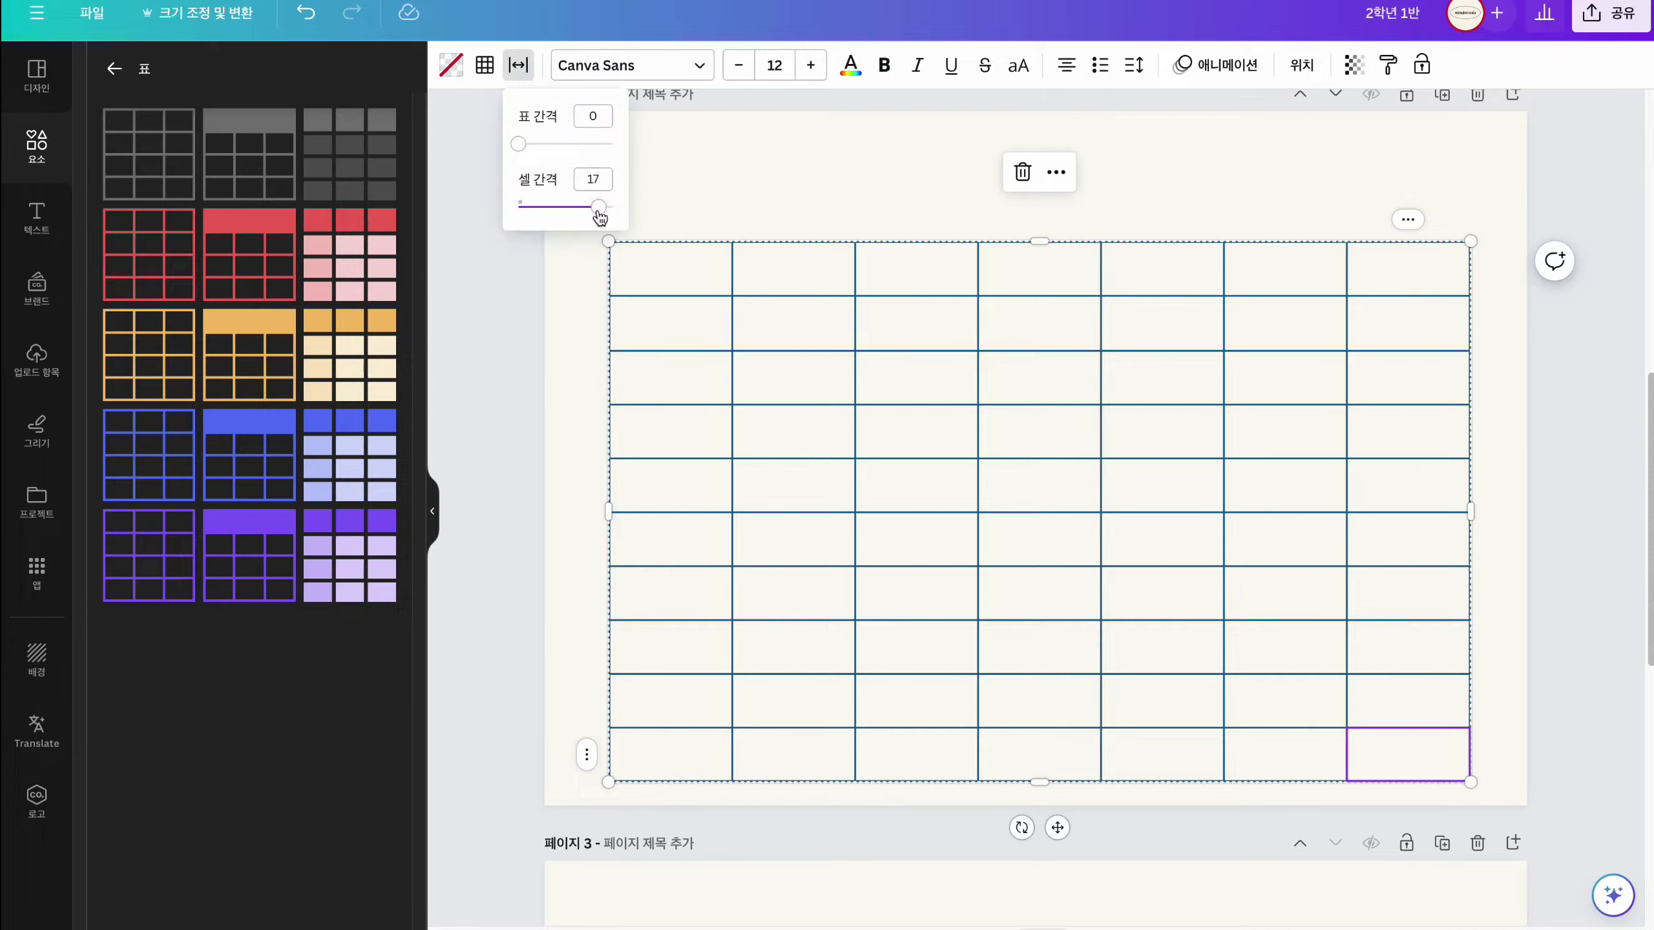
left_click_drag(598, 211, 573, 215)
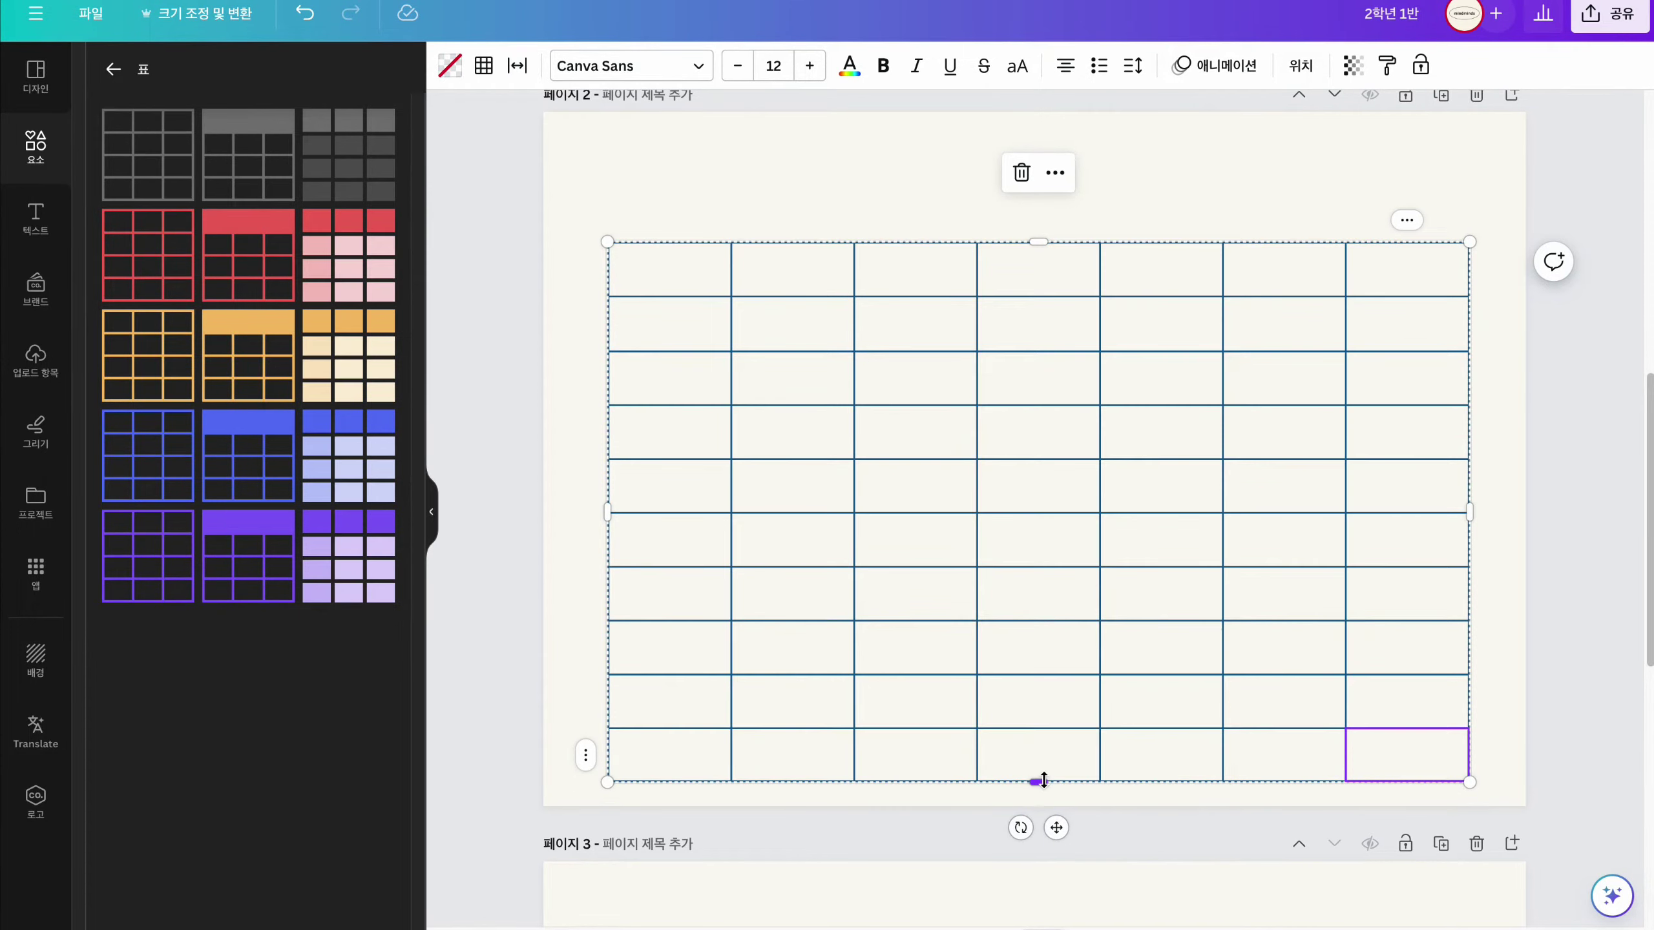
- Move several horizontal row dividers of the page 2 table up, reducing the heights of individual rows
left_click_drag(1037, 728, 1037, 684)
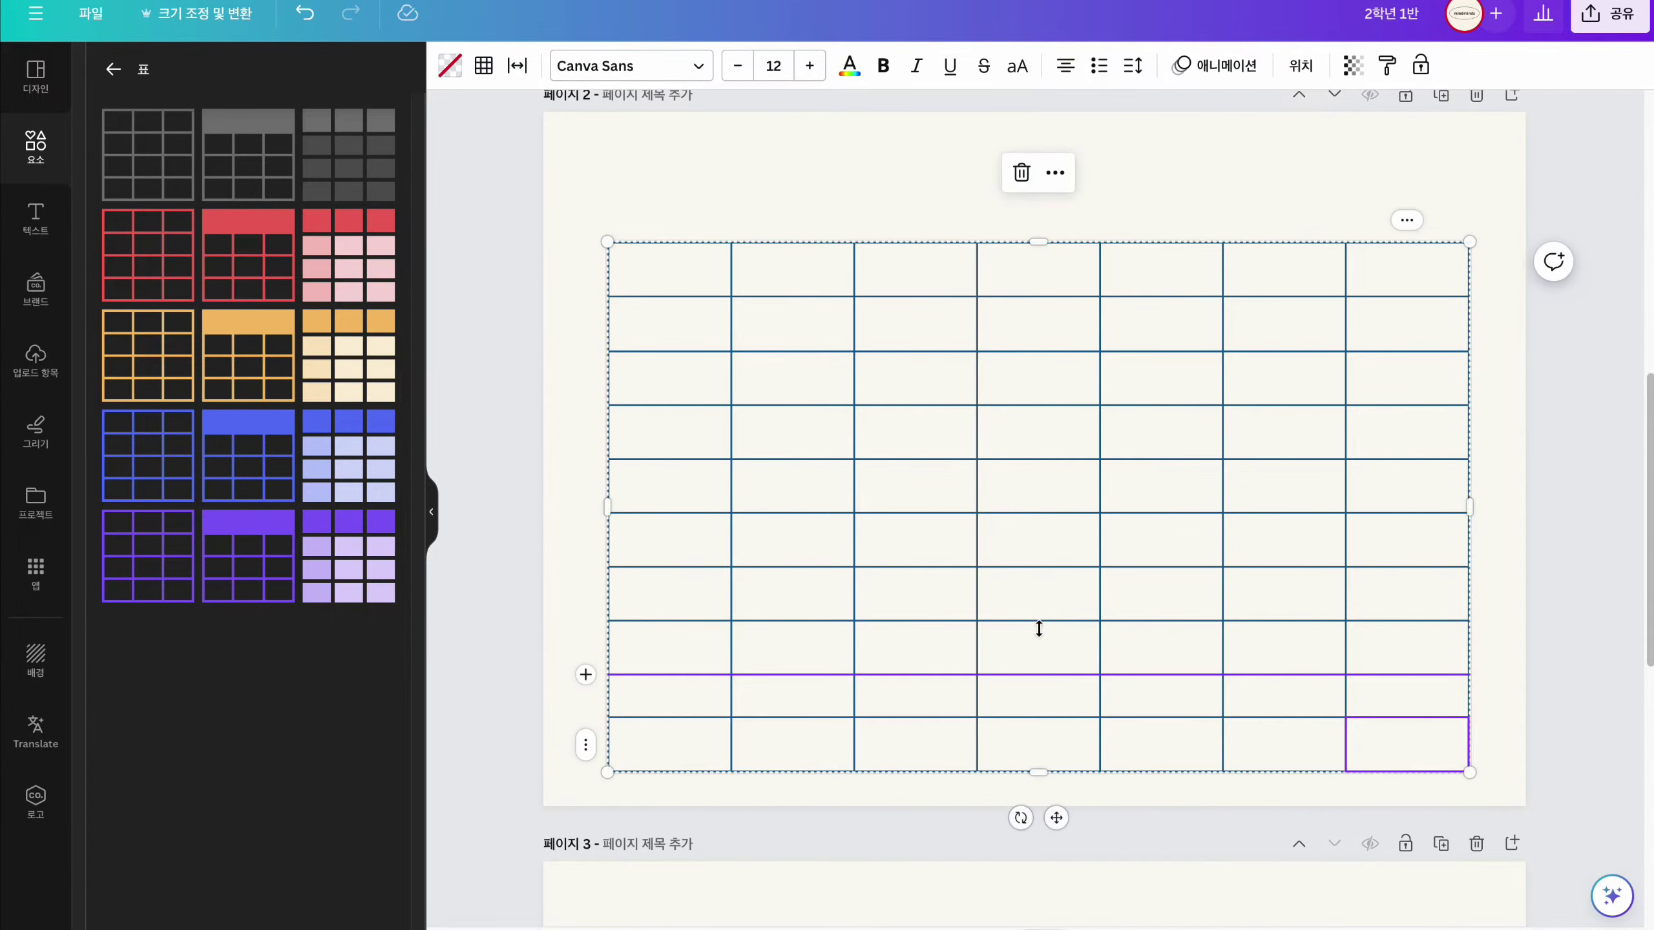
left_click_drag(1037, 626, 1045, 510)
left_click_drag(1039, 452, 1041, 280)
- Even out the row heights across the whole table and scale it down slightly from its lower-right corner
left_click(1036, 224)
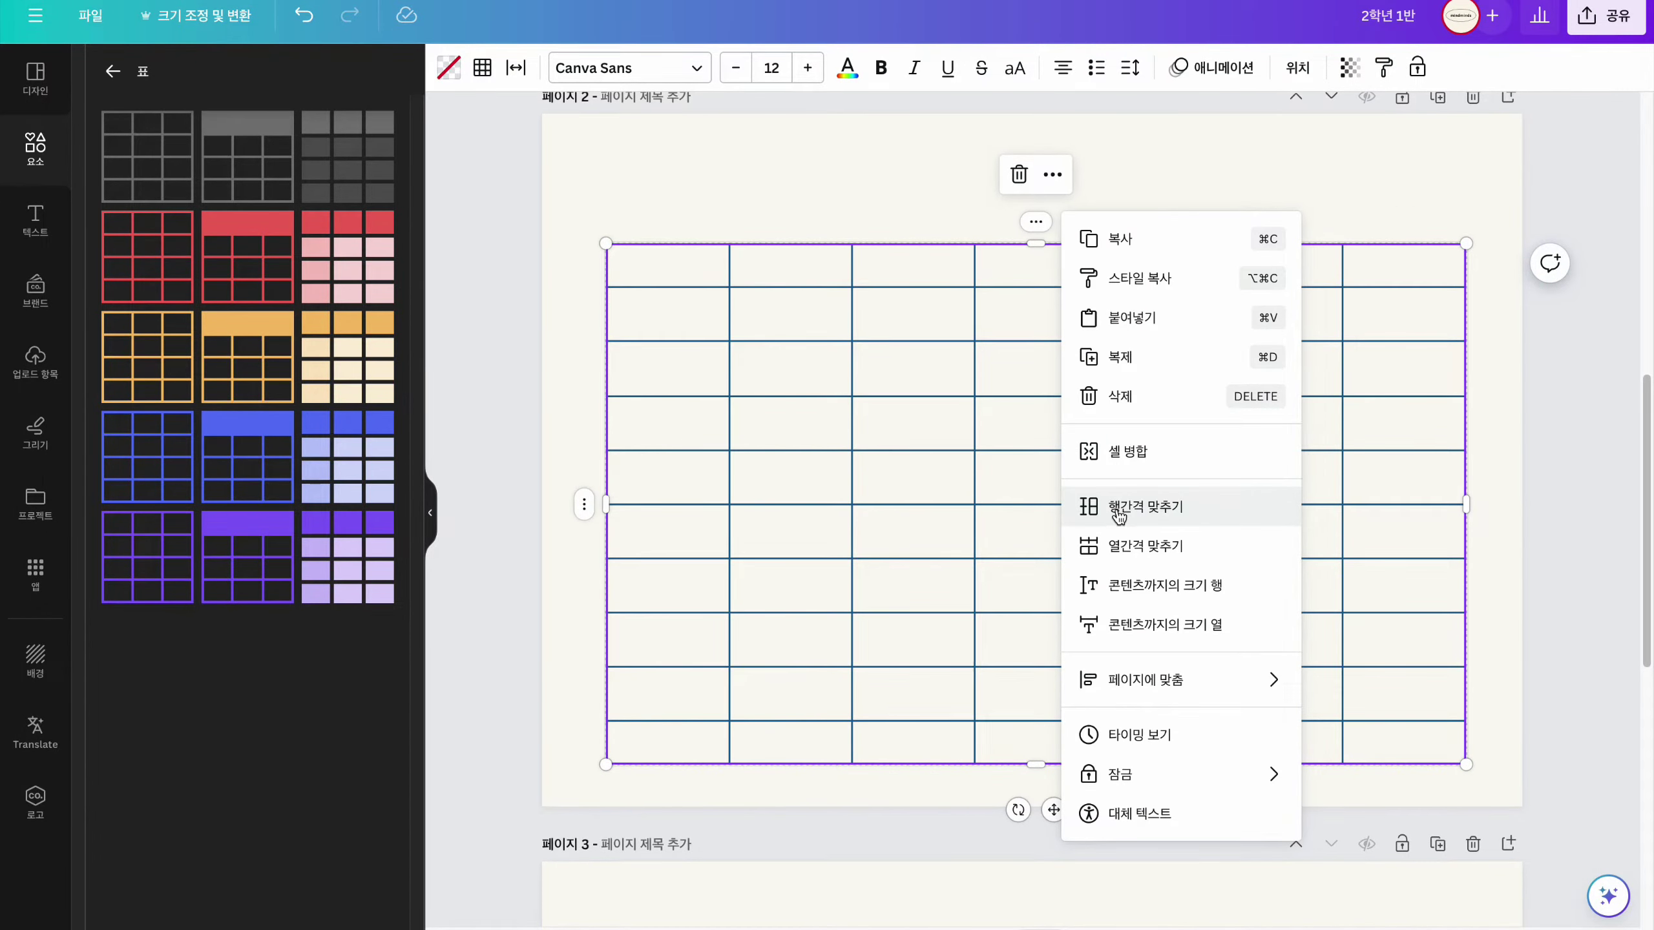
left_click(1119, 513)
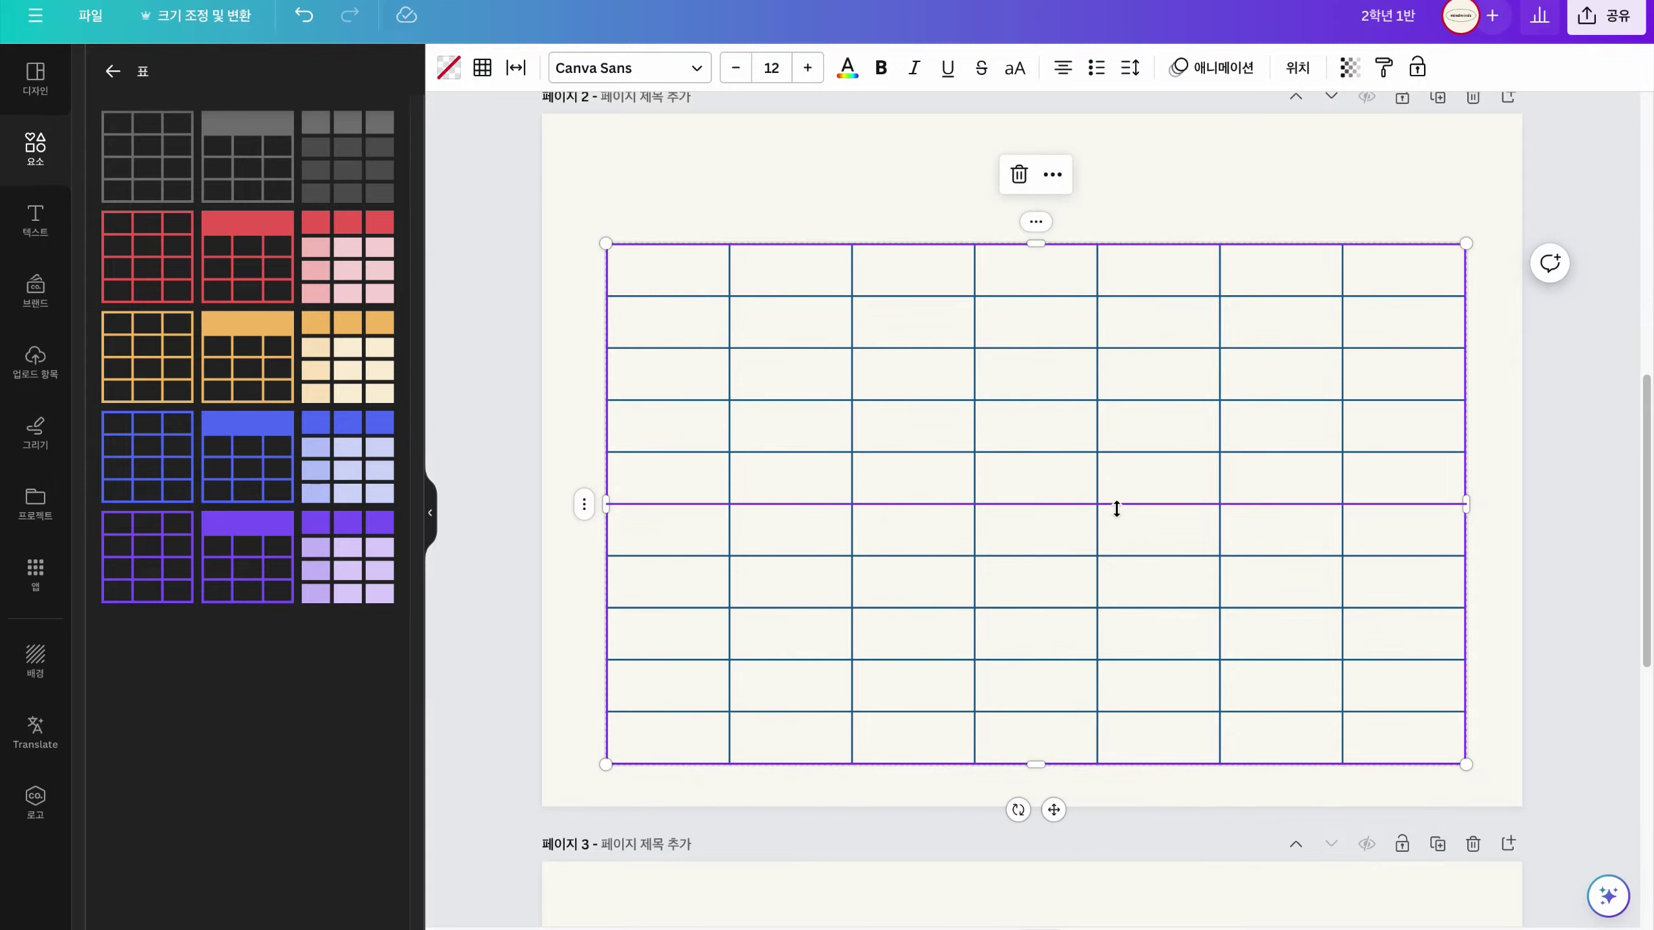
left_click_drag(1466, 765, 1444, 731)
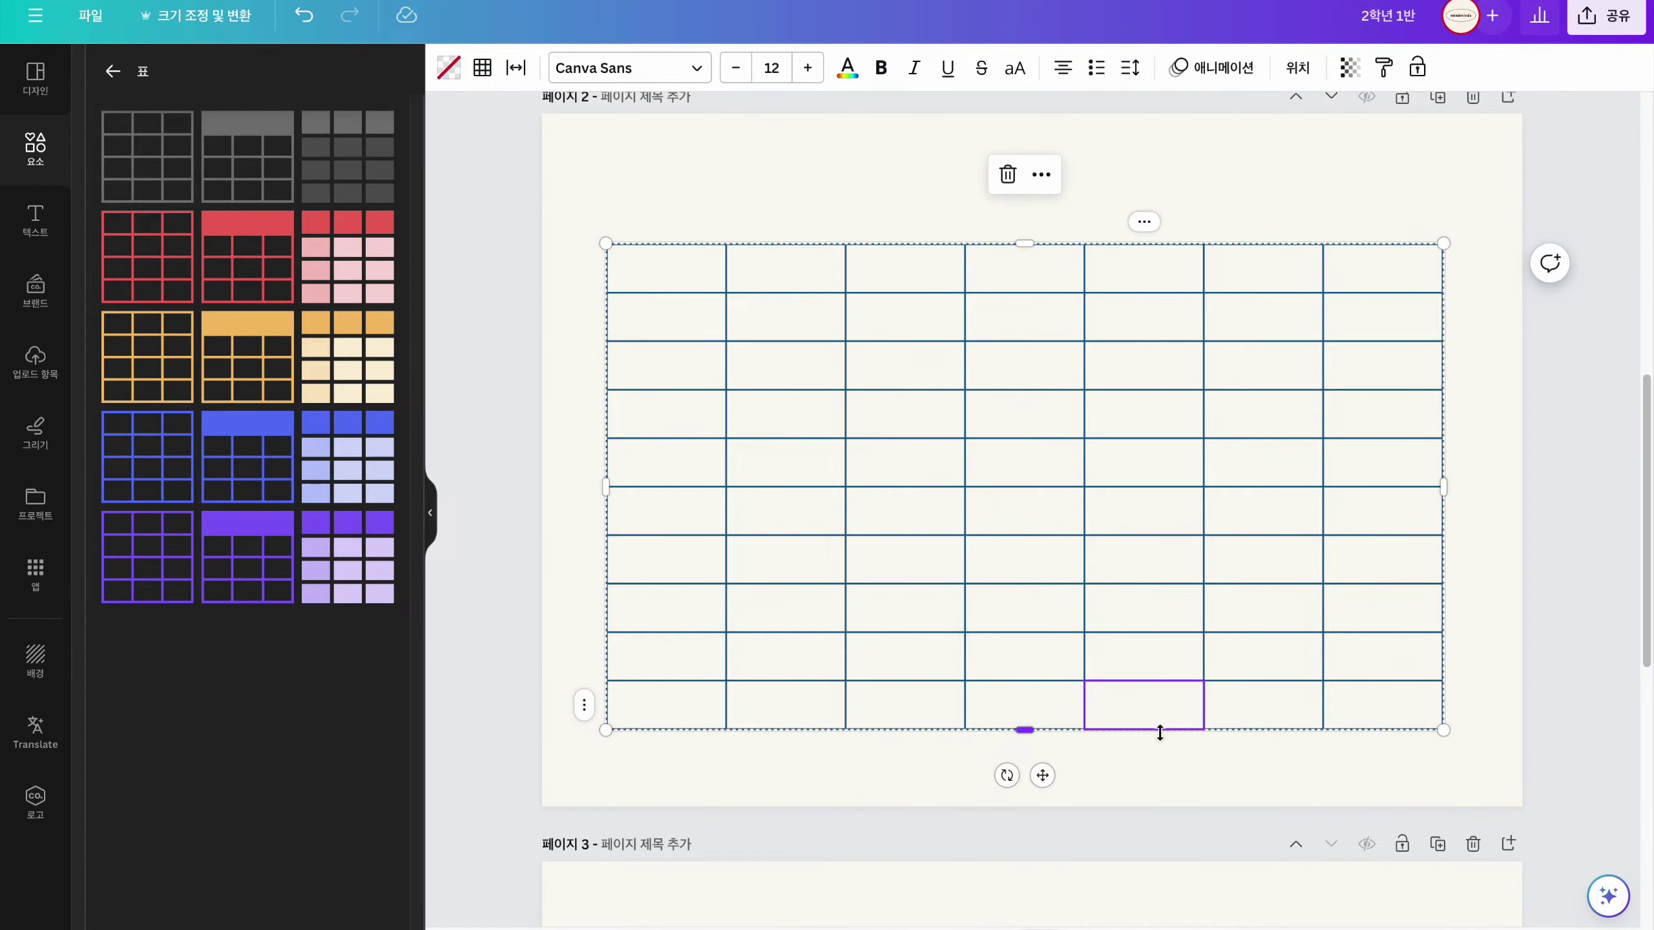
- Select the whole page 2 table, lower its cell spacing to the minimum, and test moving the header row's lower divider up and back
left_click(1174, 764)
left_click(1052, 720)
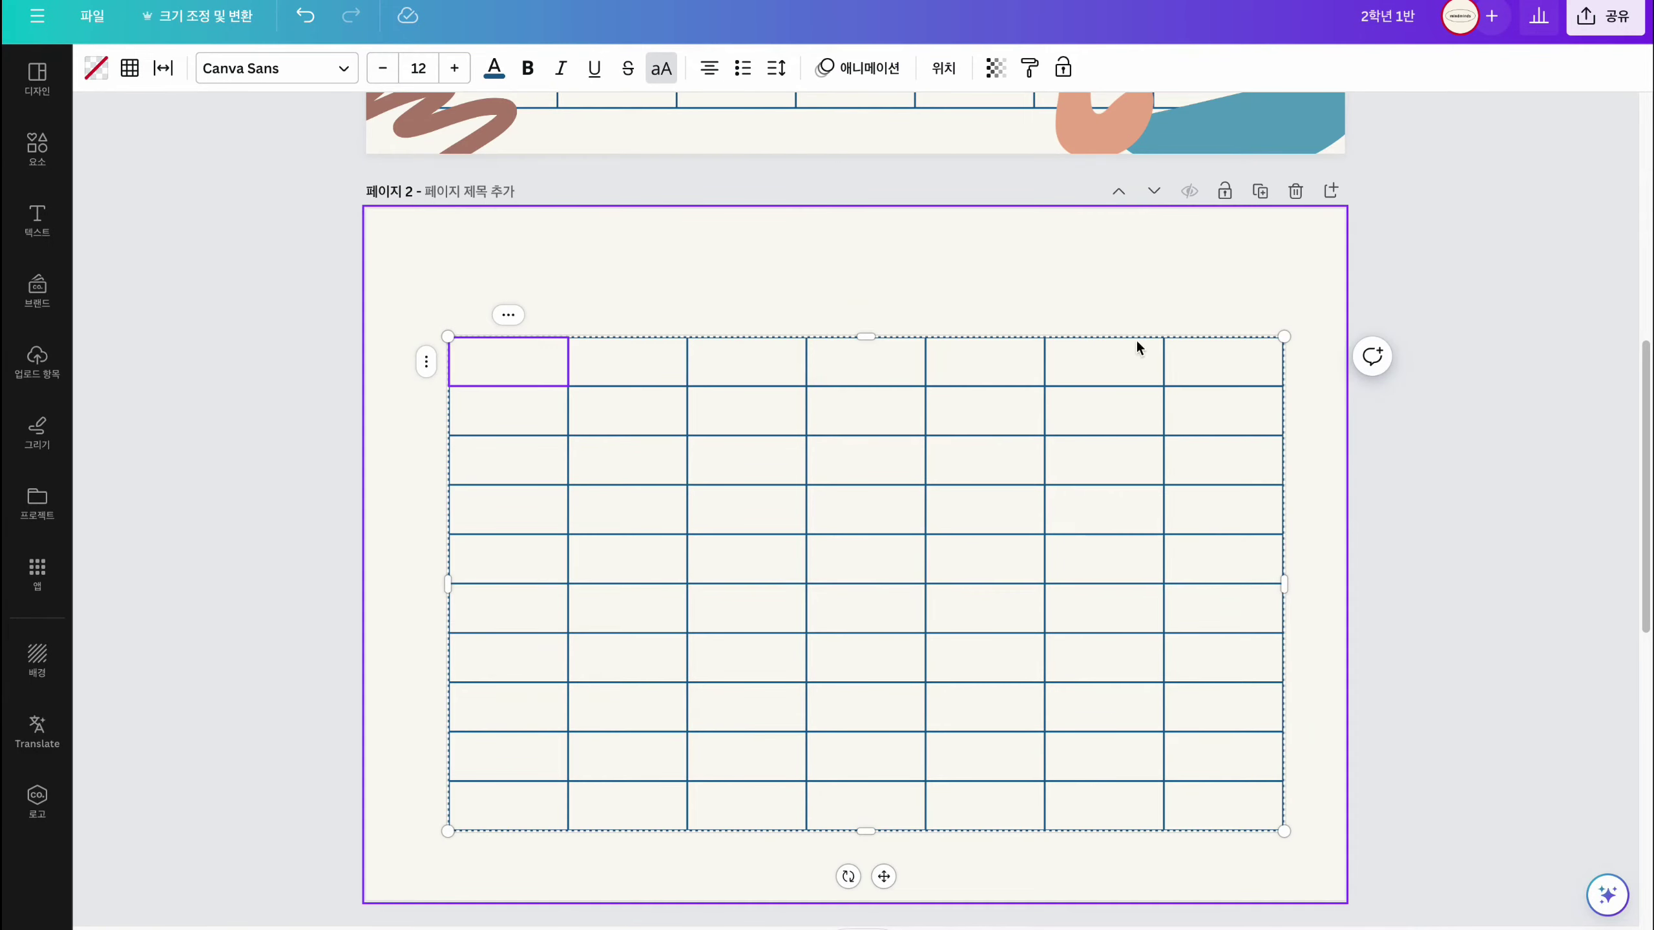
left_click(883, 875)
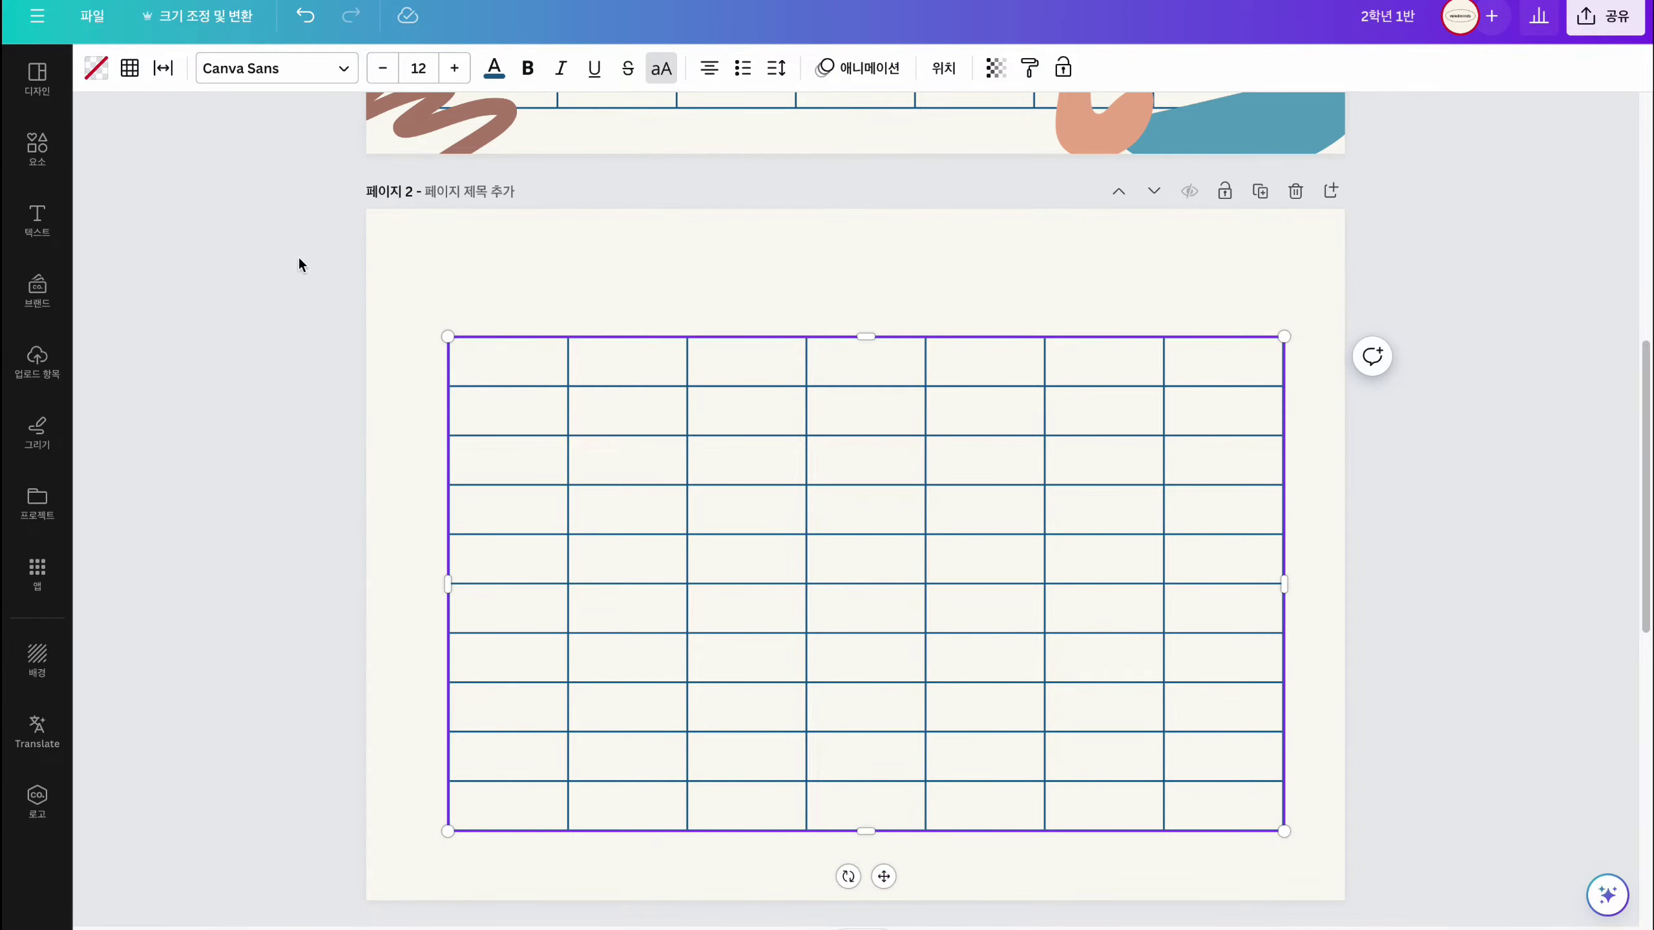
left_click(164, 76)
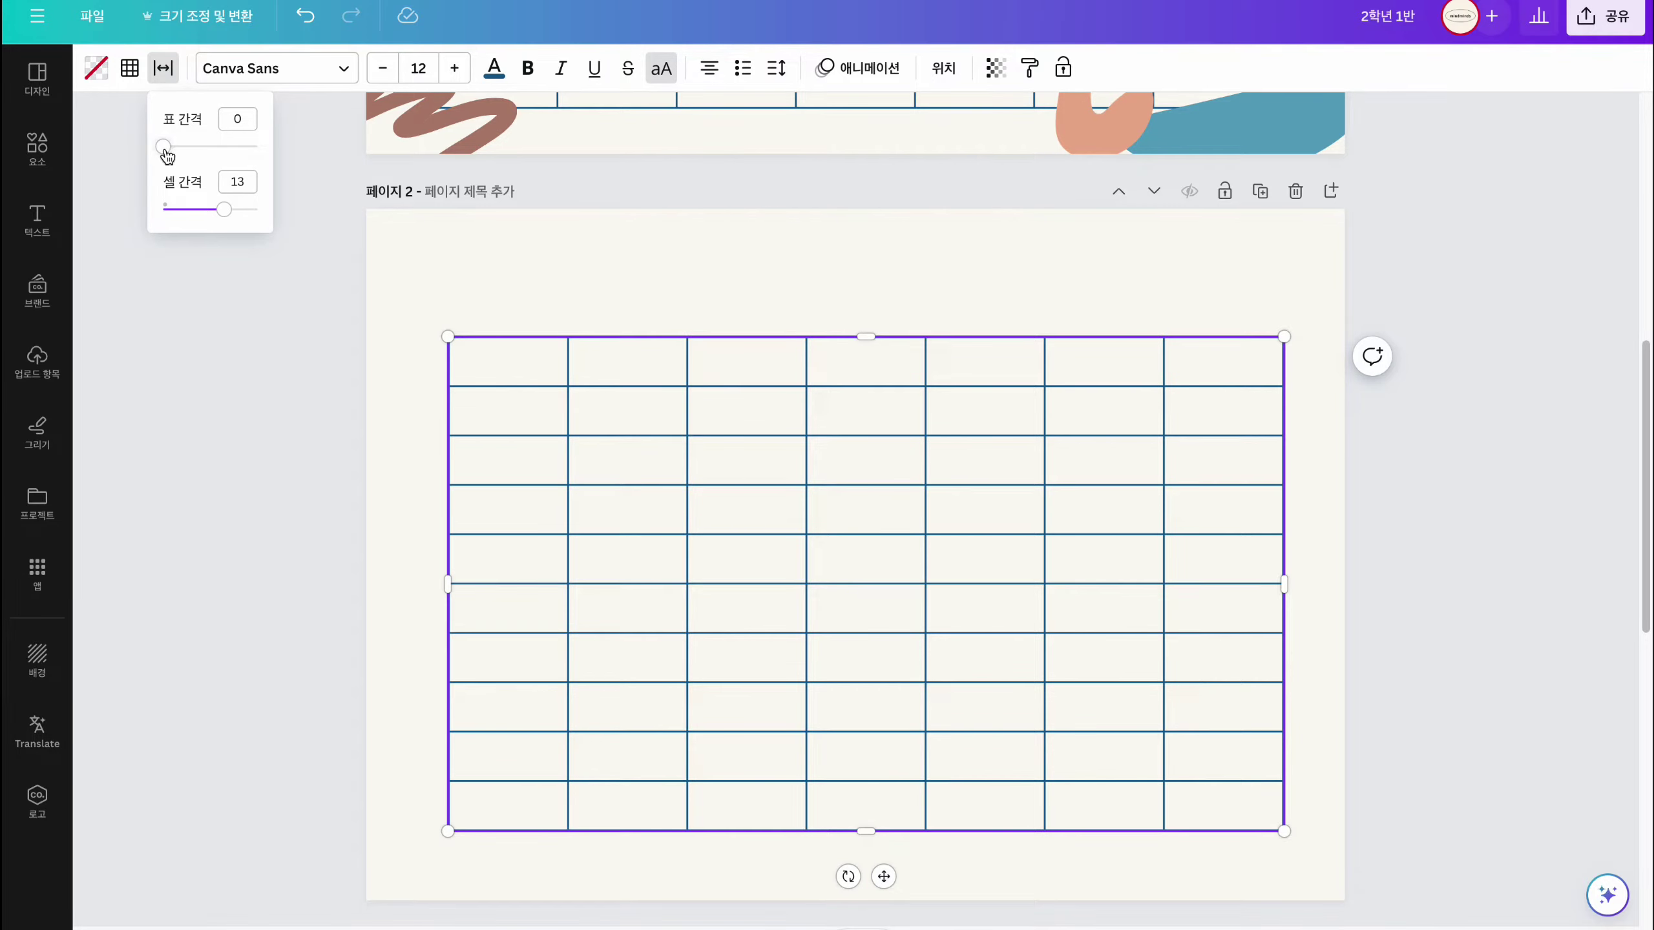
mouse_move(164, 149)
left_mouse_down()
mouse_move(247, 149)
mouse_move(163, 146)
left_mouse_up()
left_click_drag(223, 210, 168, 215)
mouse_move(633, 385)
left_mouse_down()
mouse_move(635, 343)
mouse_move(625, 359)
left_mouse_up()
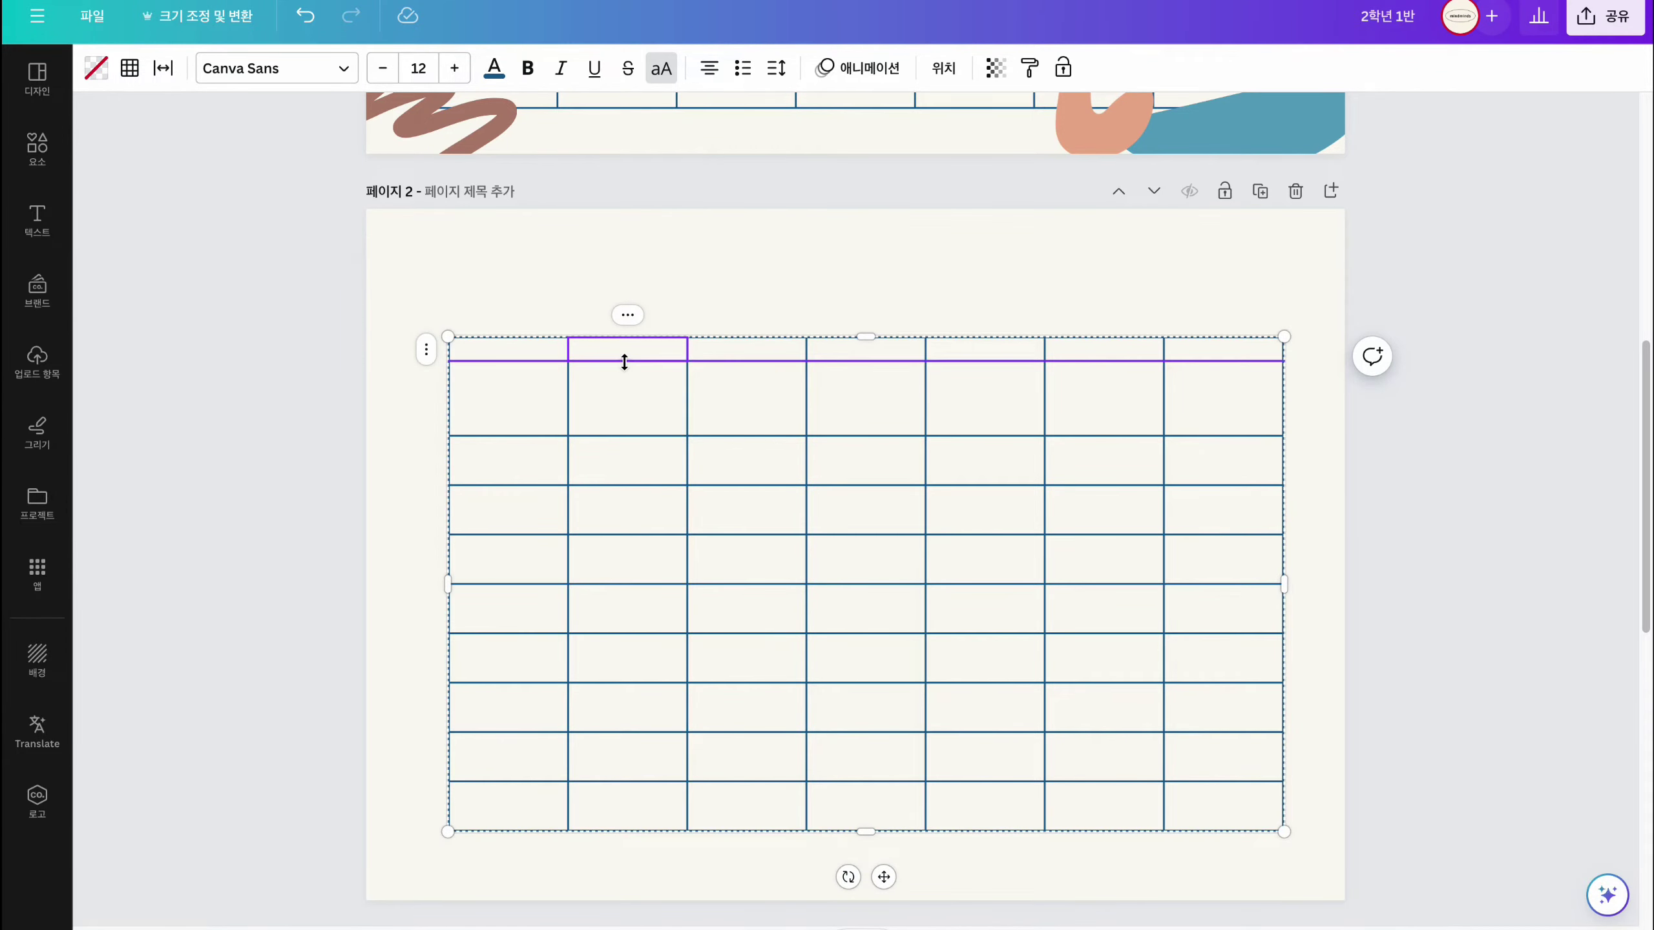
left_click_drag(620, 360, 616, 386)
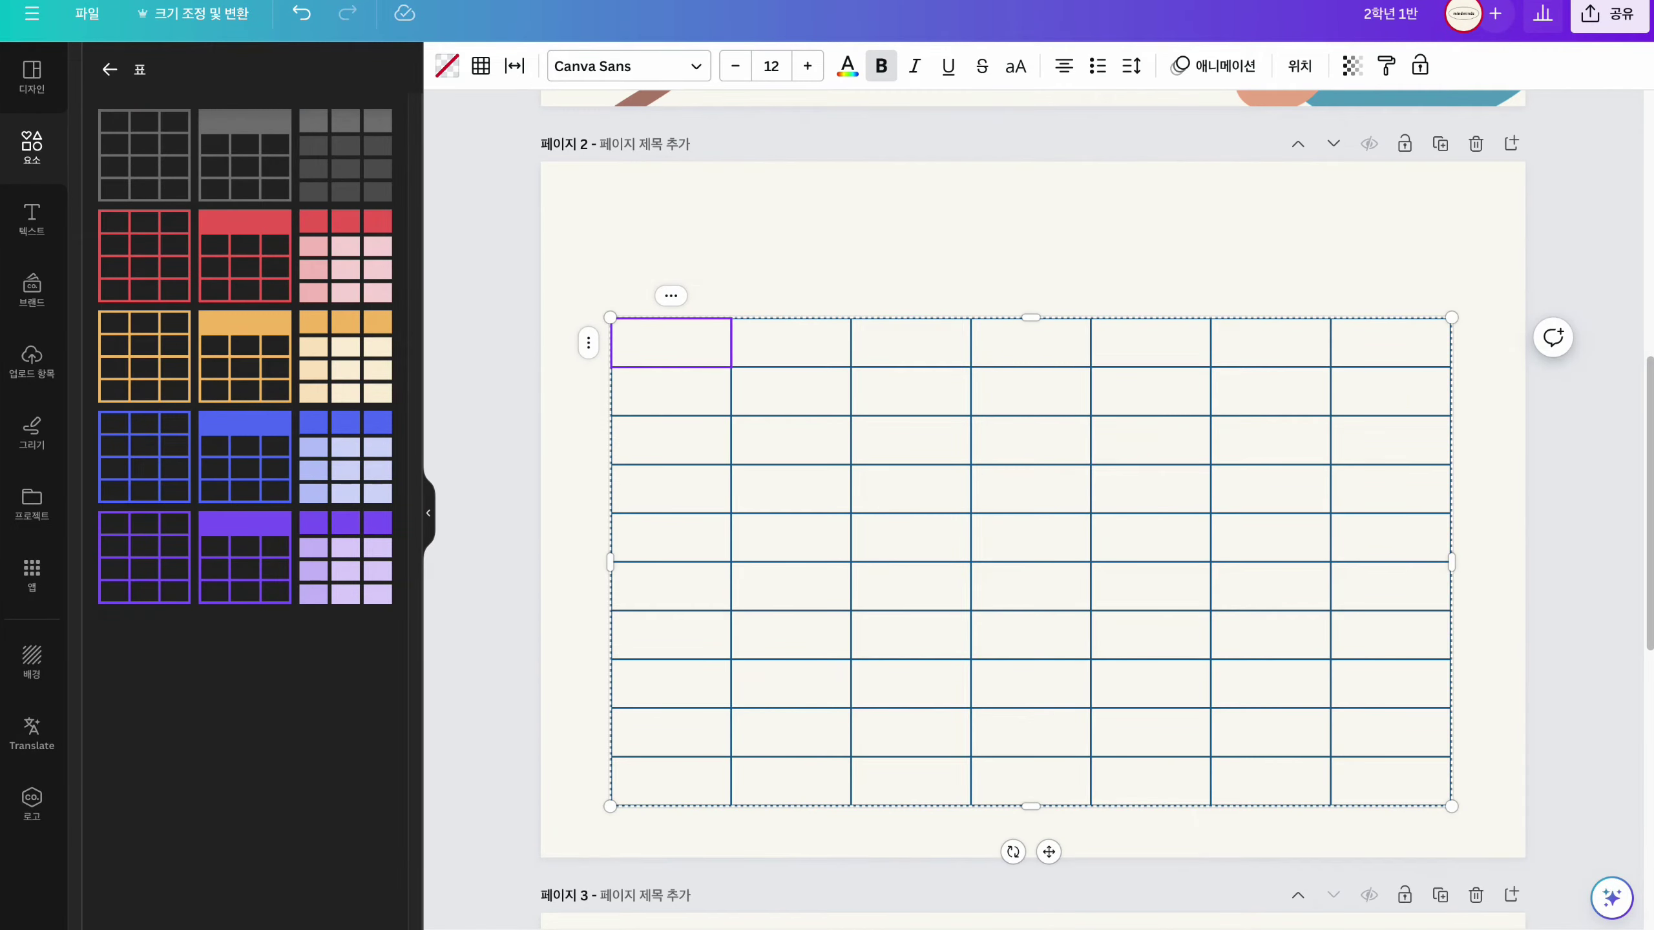
- Enter 교시 in the first header cell in regular instead of bold weight, and 시간 in the second header cell
type("교시")
key("Escape")
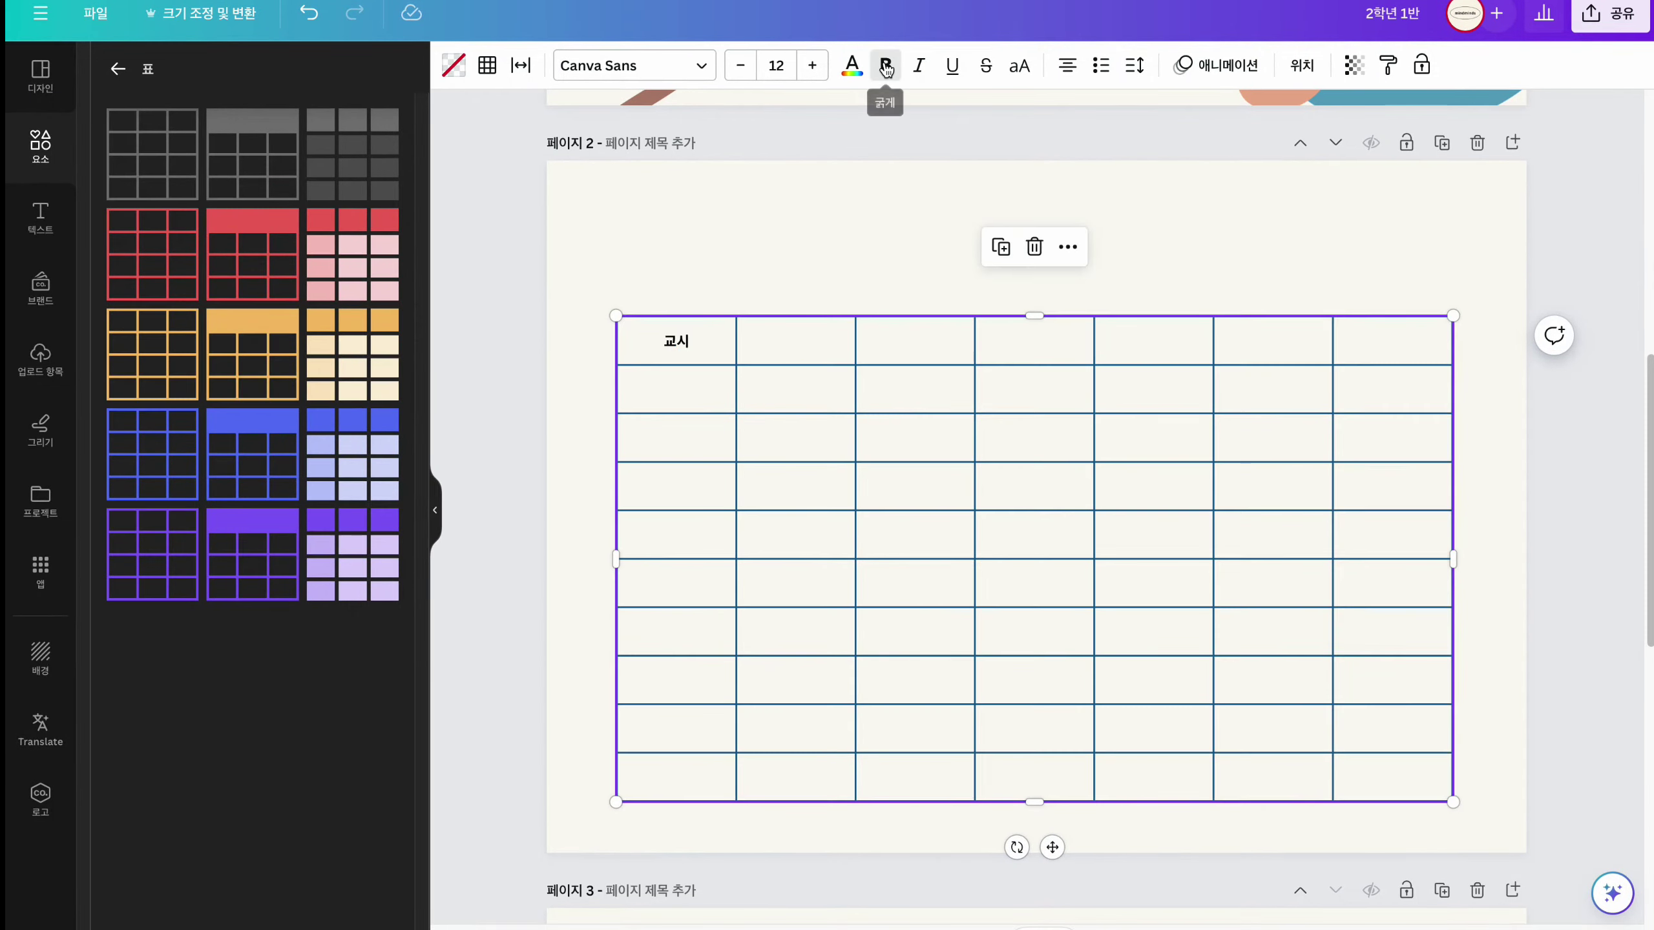
mouse_move(698, 346)
left_click(785, 349)
type("시간")
- Enter the weekdays 월, 화, 수, 목 and 금 in the remaining five header cells
left_click(915, 349)
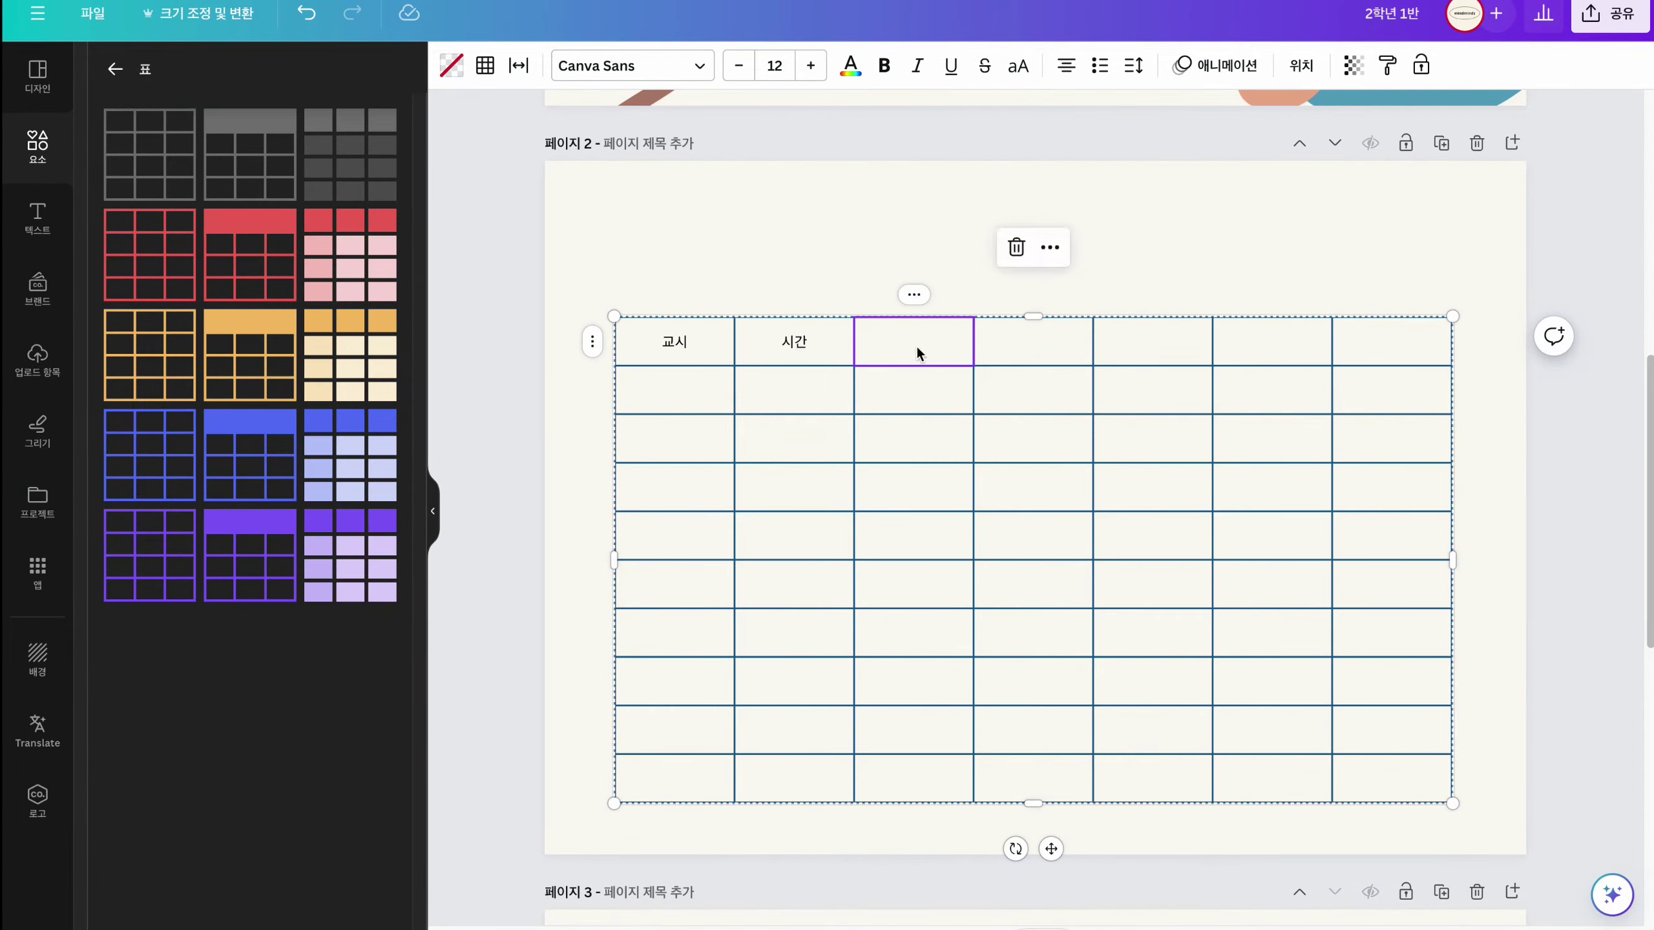
type("월")
left_click(1006, 349)
type("화")
left_click(1144, 347)
type("수")
left_click(1266, 345)
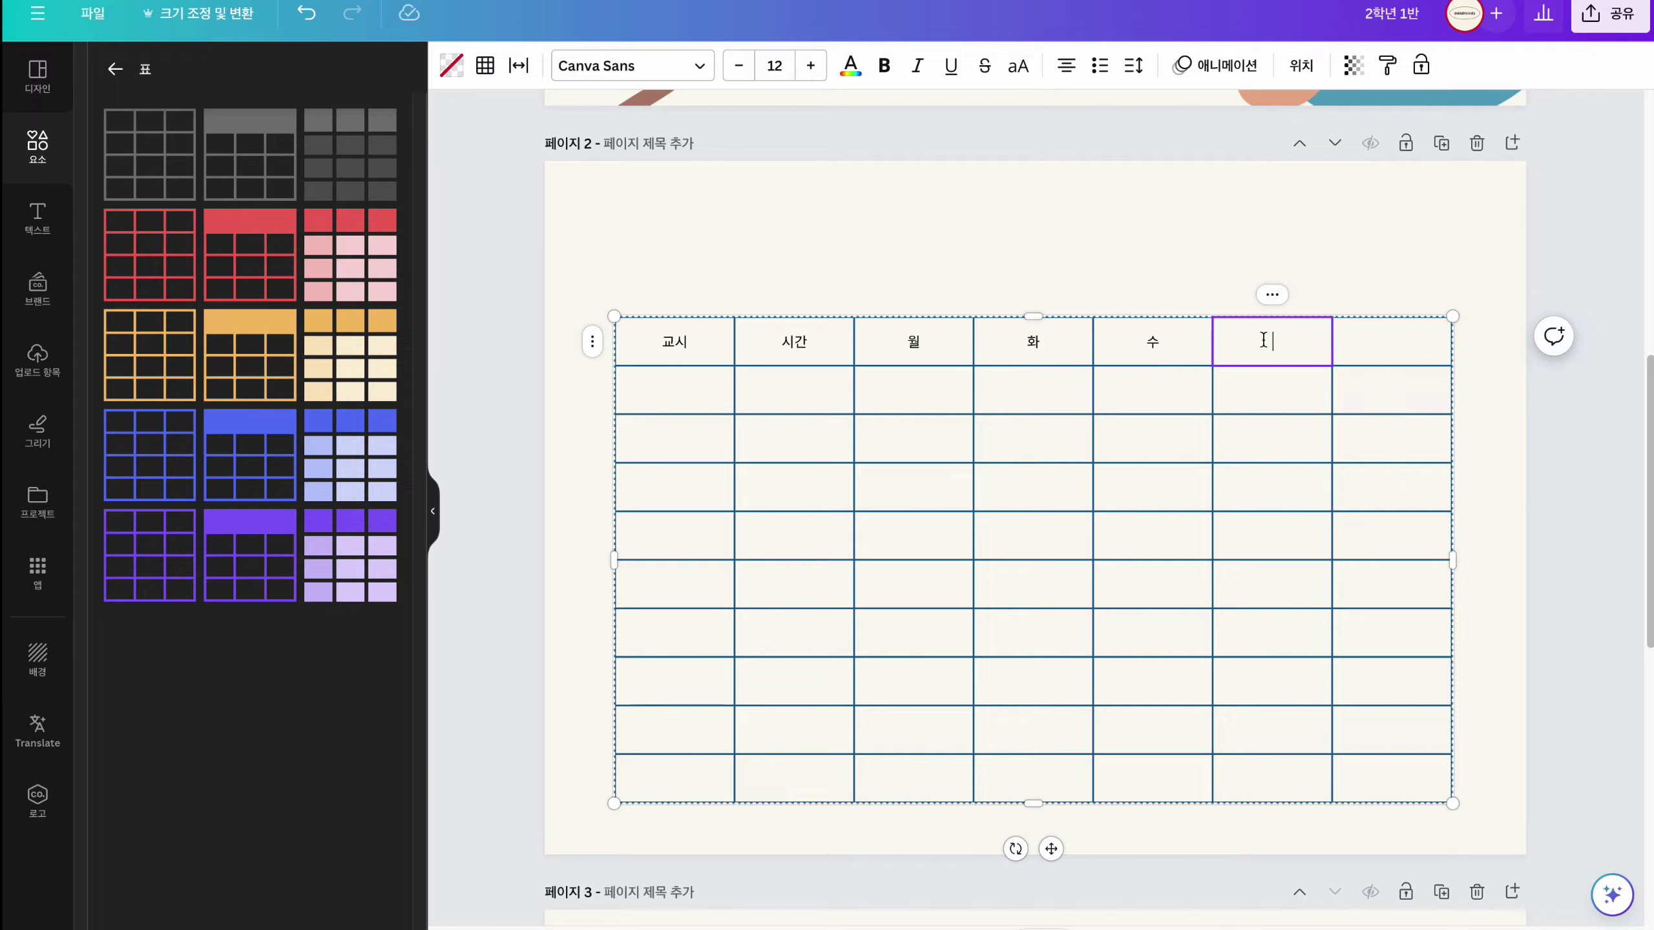
type("목")
left_click(1378, 346)
type("금")
- Fill the first two cells of the row below the header with 학급조회 and 9:00~9:10
left_click(724, 407)
type("학급조회")
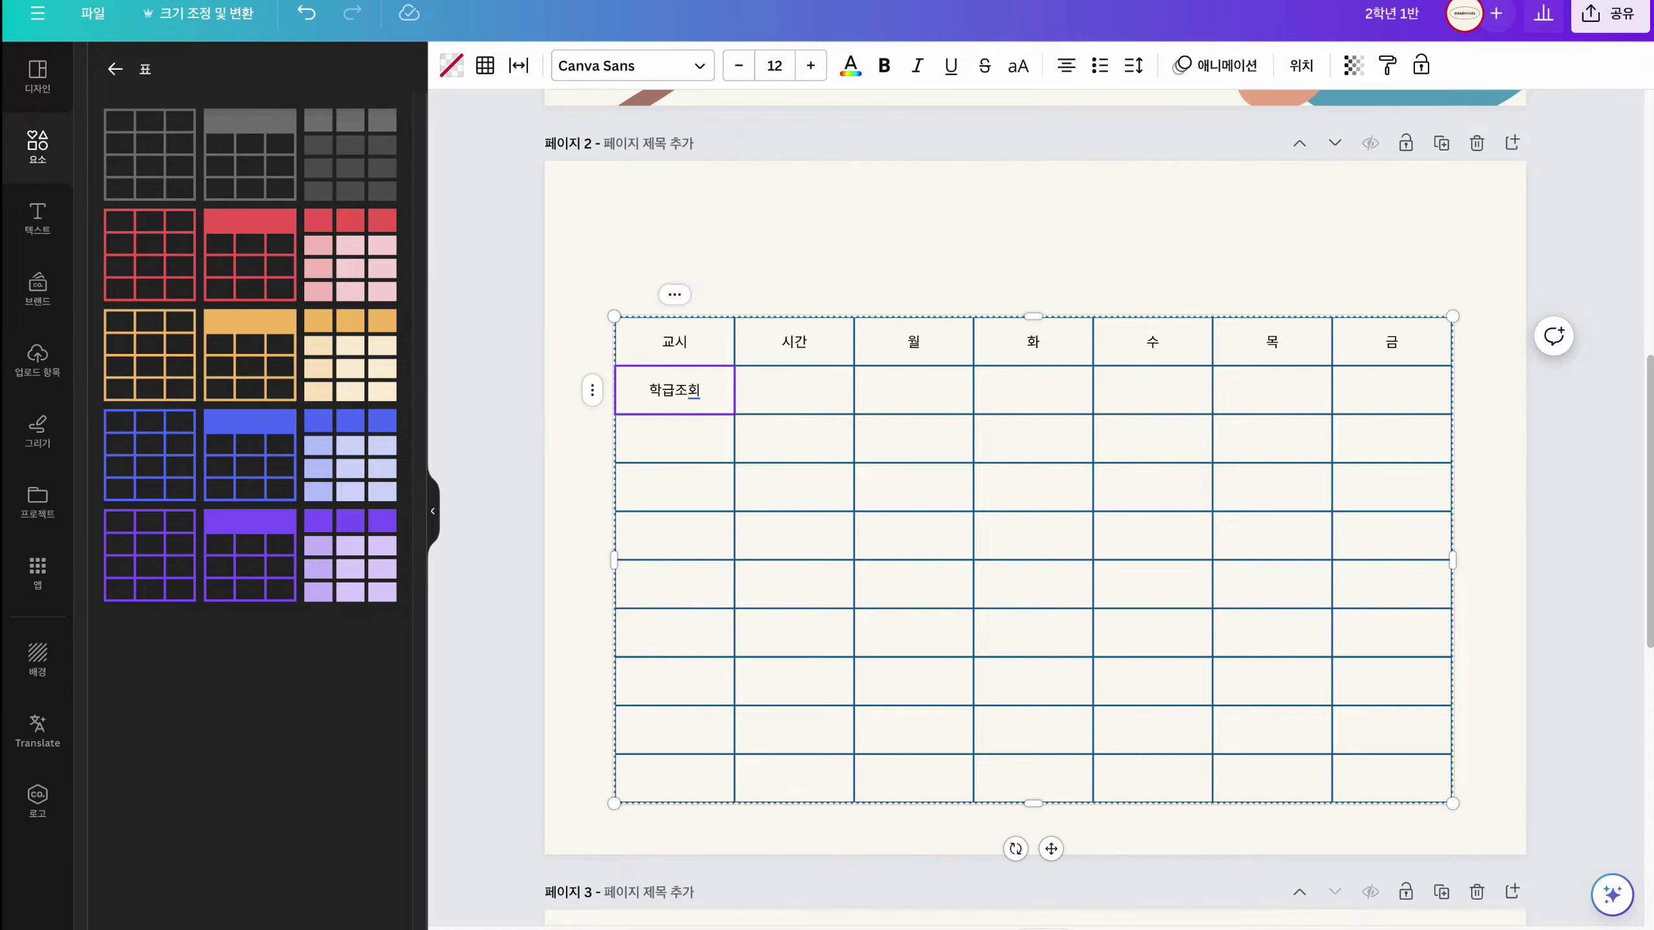
left_click(803, 386)
key("ctrl+z")
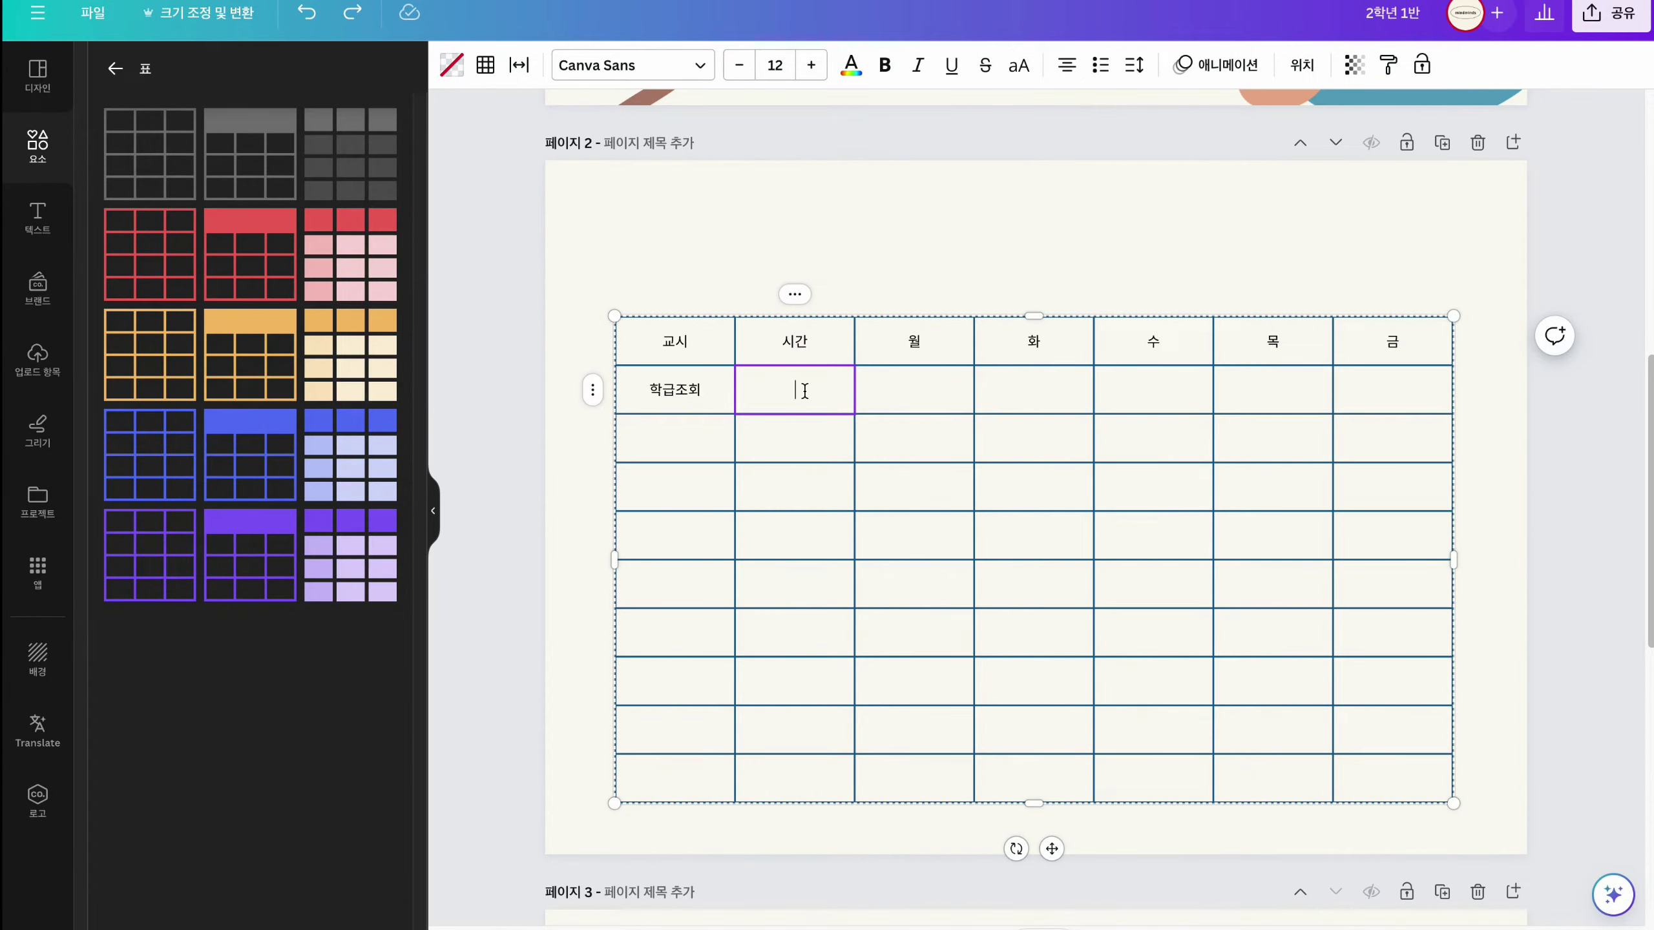
type("9:00~9:10")
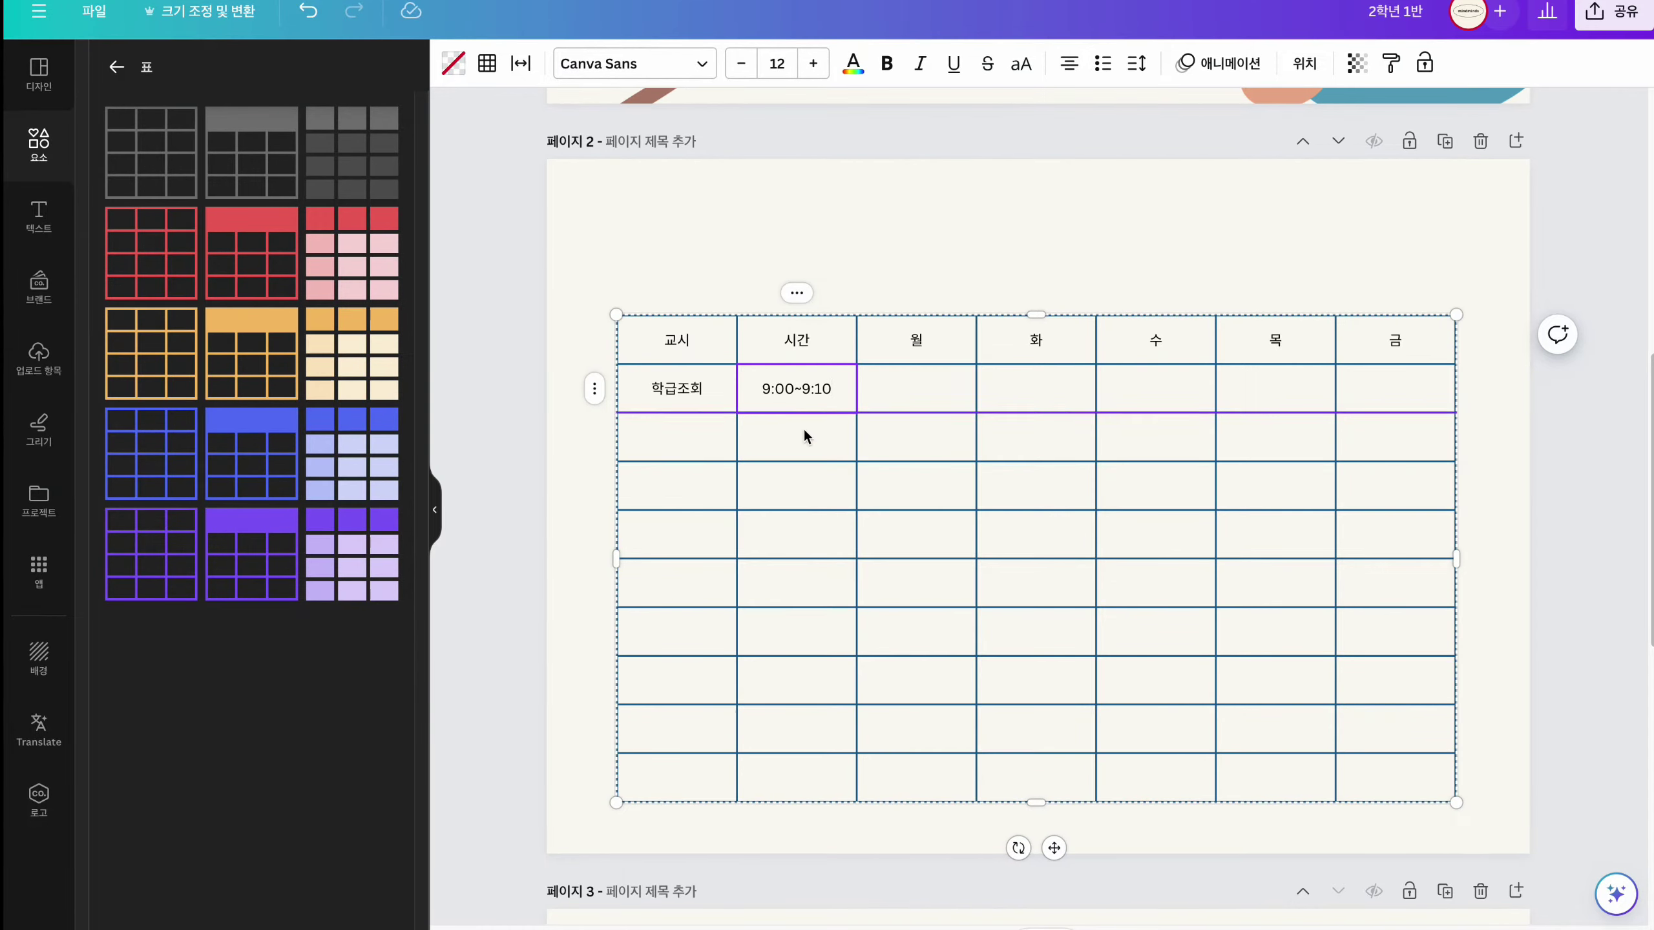
- Label the four rows below 학급조회 in the 교시 column as 1, 2, 3 and 4
left_click(680, 438)
type("1")
left_click(692, 489)
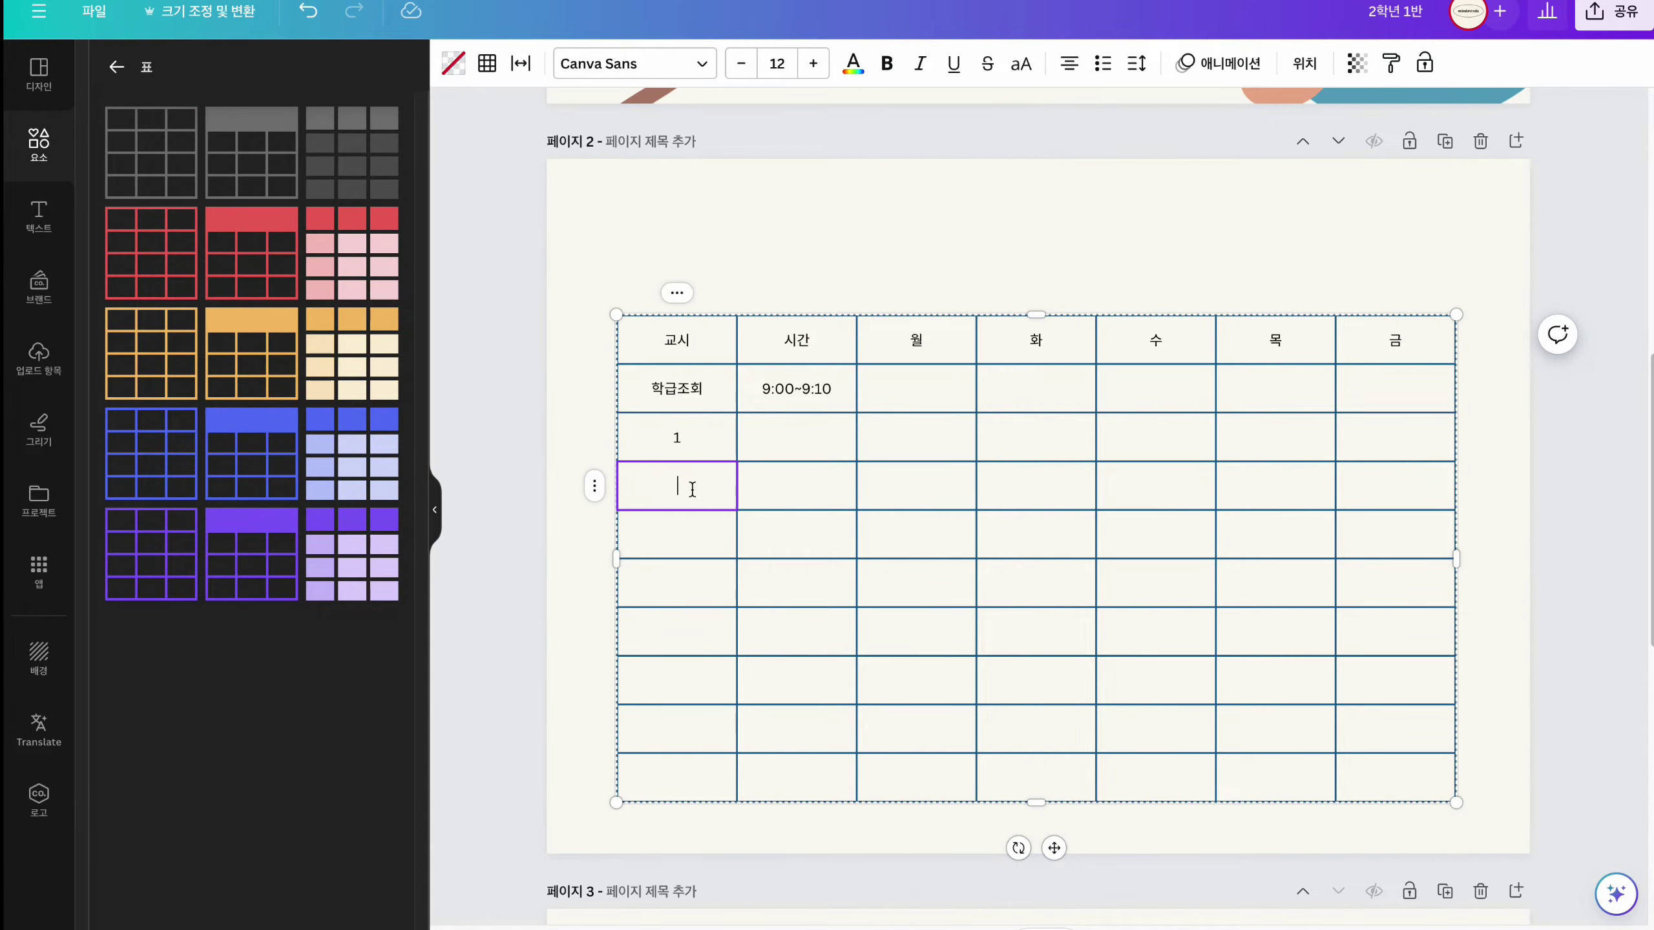
type("2")
left_click(694, 547)
type("3")
left_click(694, 580)
type("4")
- Label the last four rows of the 교시 column as 점심, 5, 6 and 7
left_click(697, 630)
type("점")
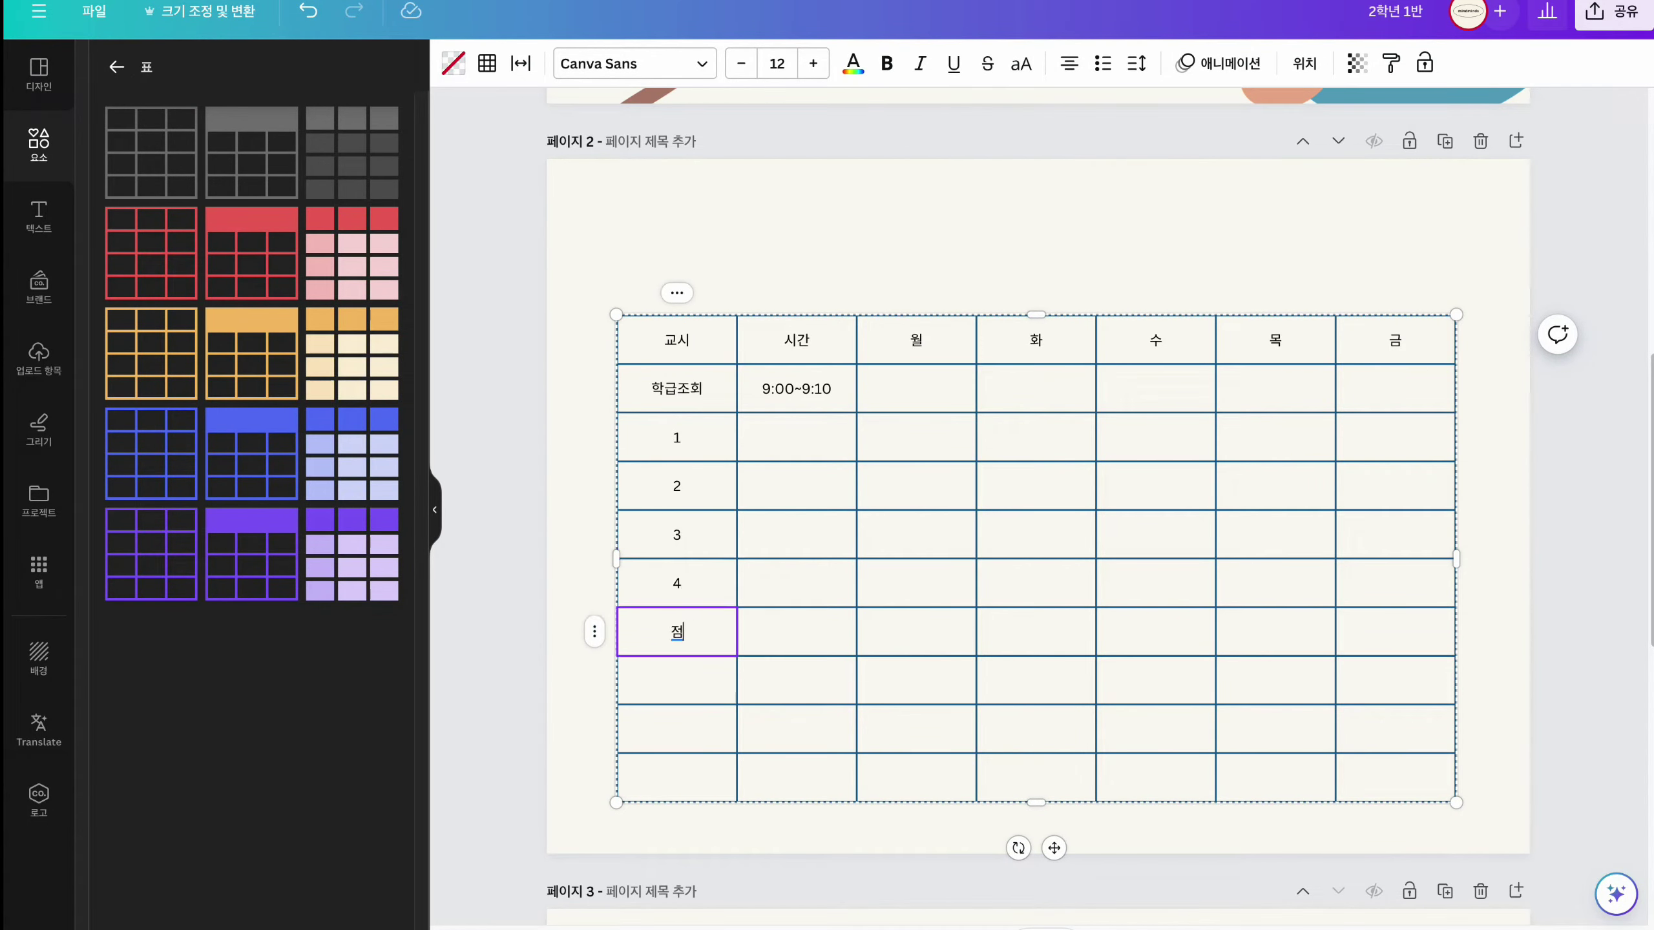
type("심")
left_click(683, 680)
type("5")
left_click(682, 728)
type("6")
left_click(681, 778)
type("7")
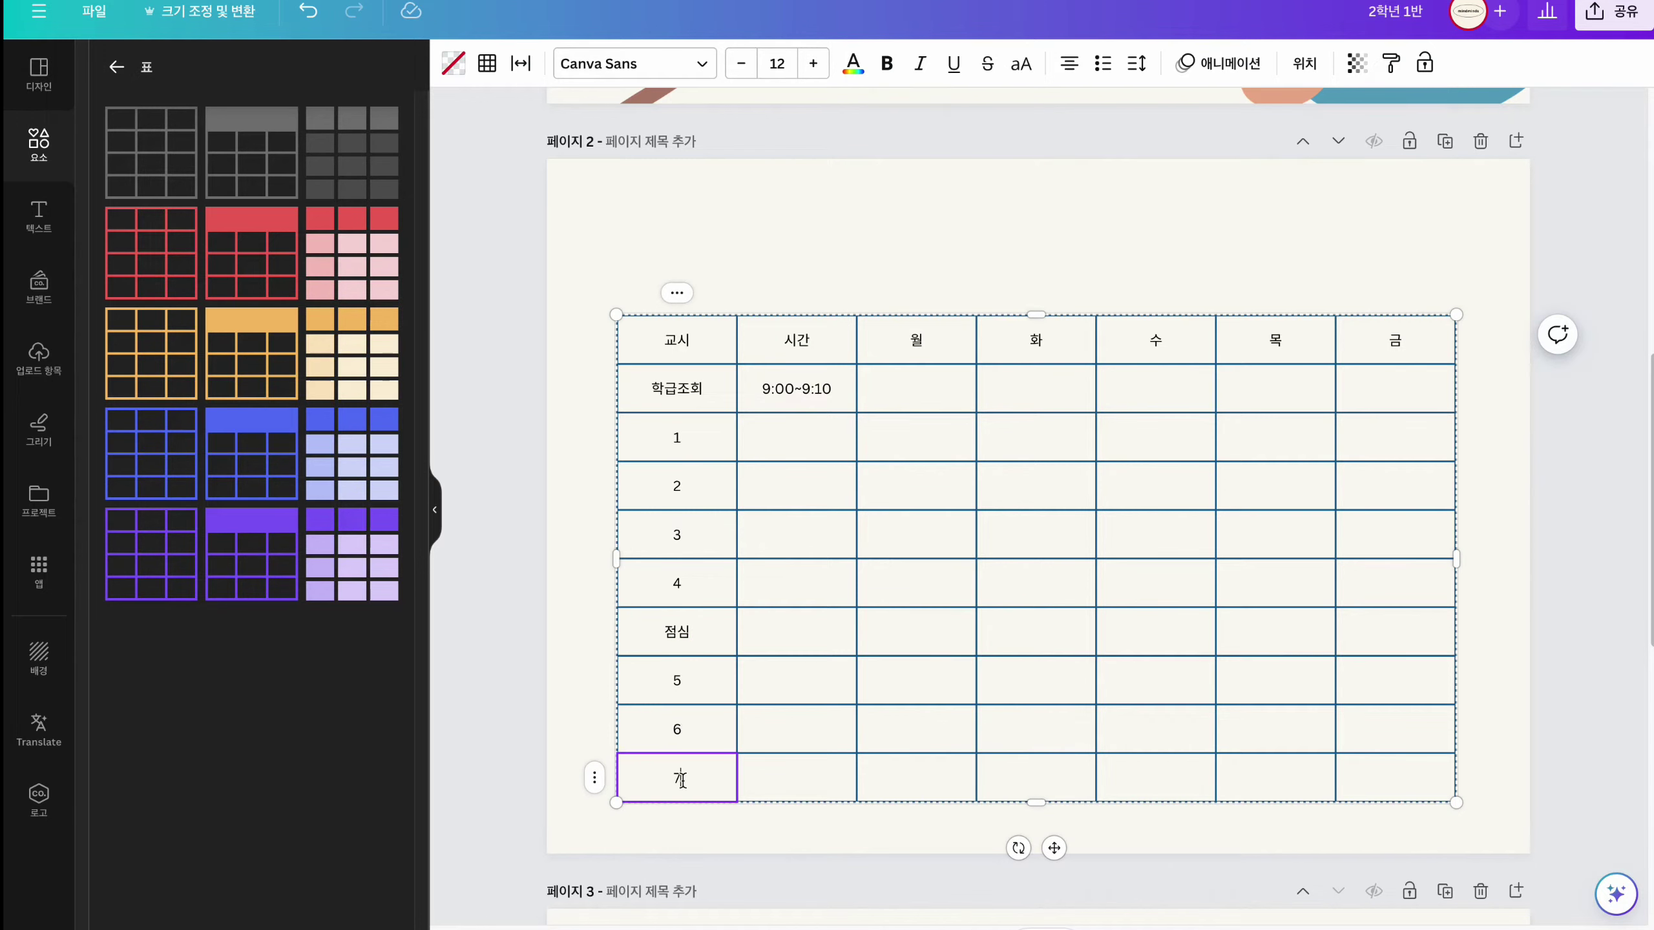
- Copy the 9:00~9:10 time cell into all eight empty cells below it in the 시간 column
left_click(816, 393)
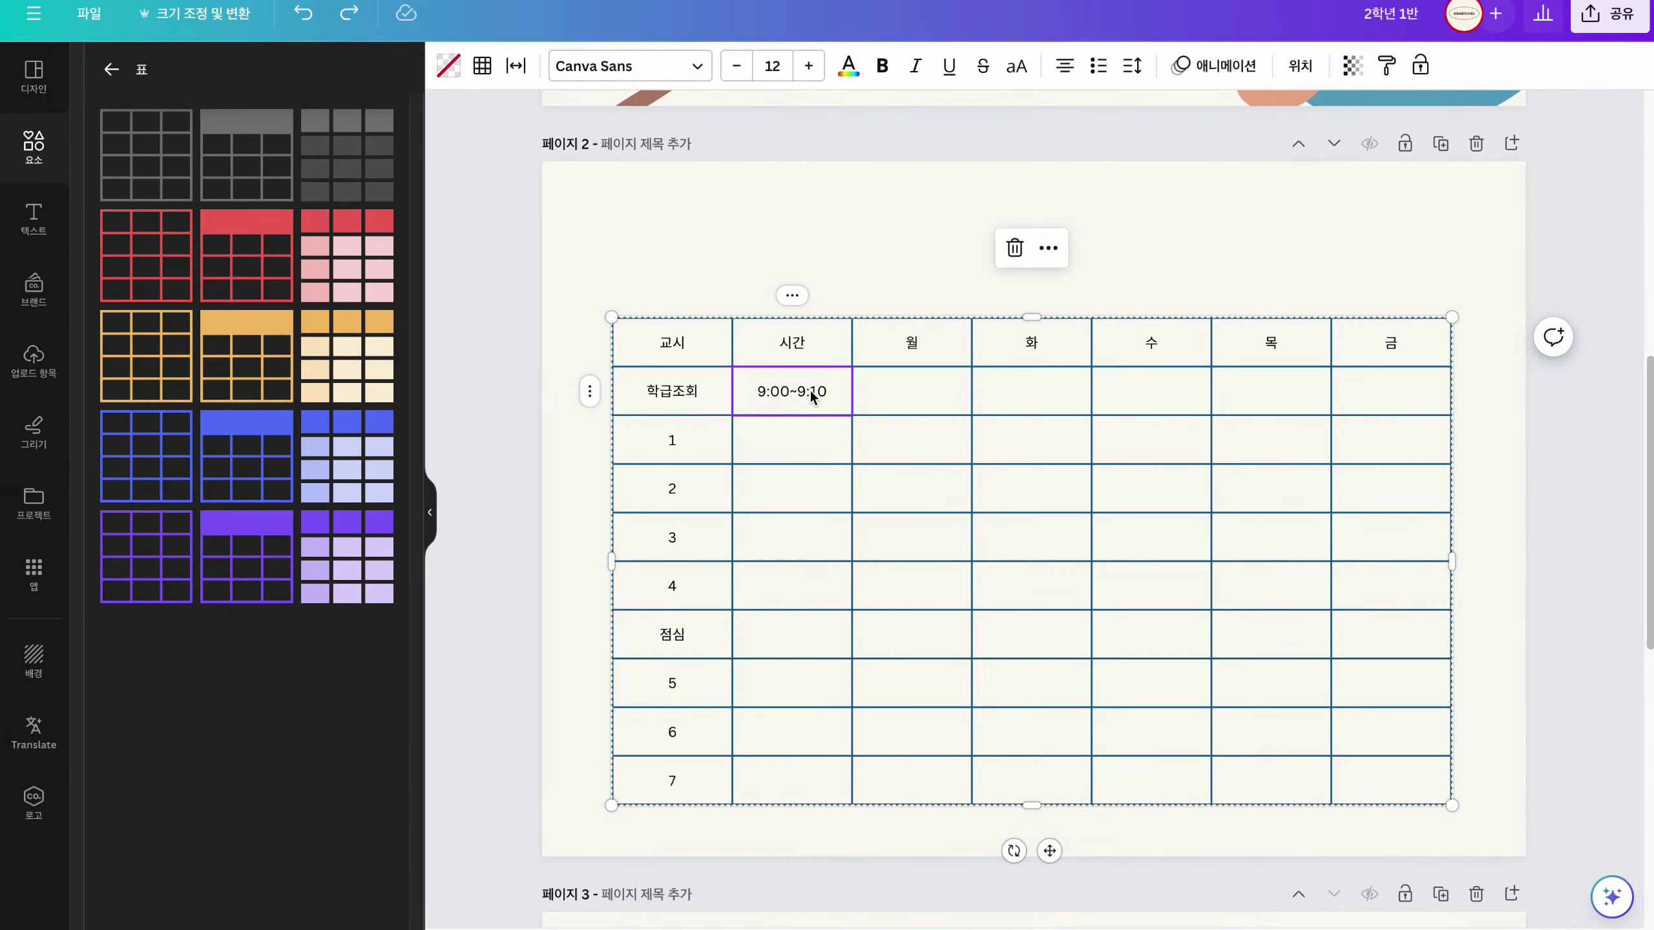
left_click(806, 445)
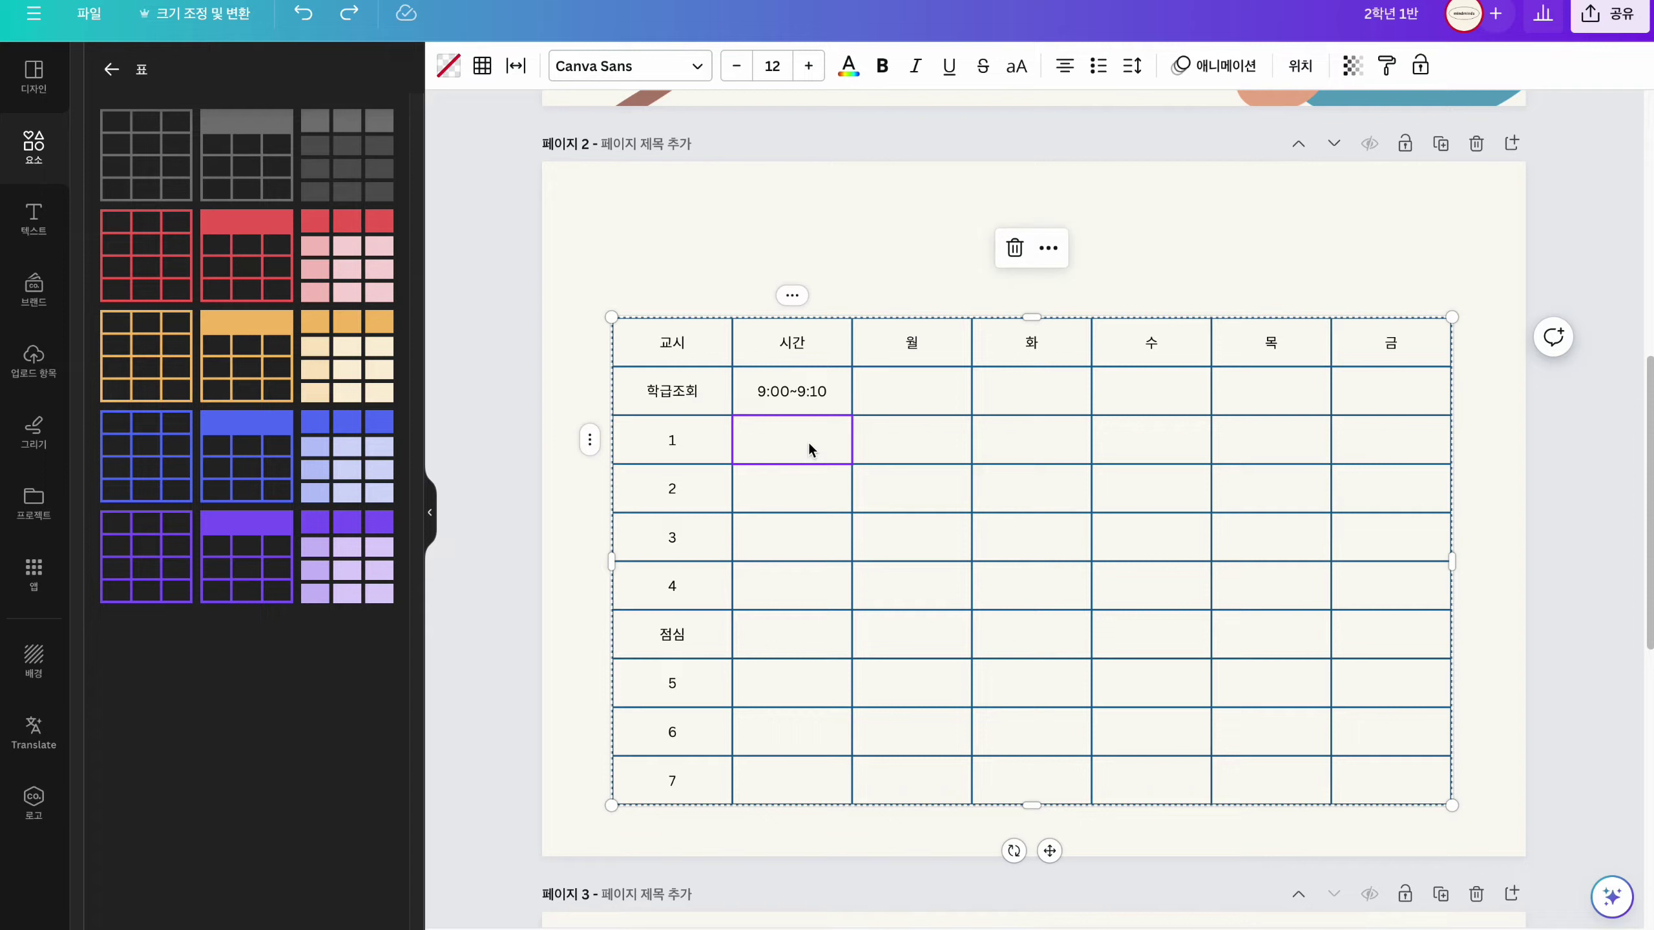
left_click_drag(808, 443, 817, 771)
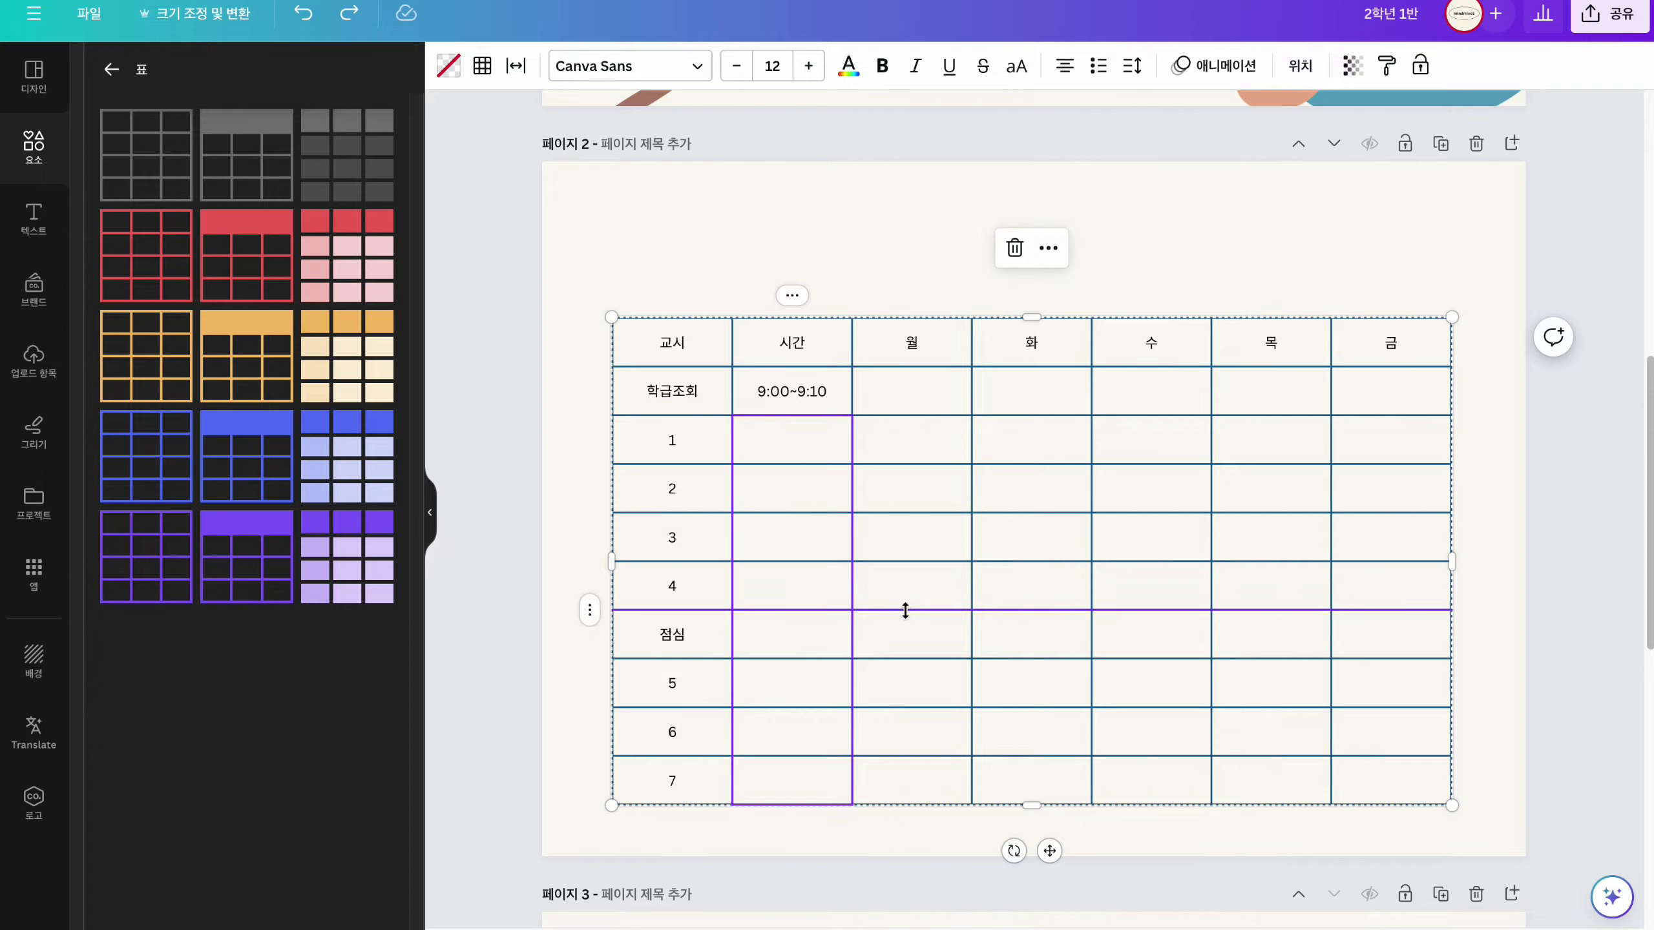
type("9:00~9:10 9:00~9:10 9:00~9:10 9:00~9:10 9:00~9:10 9:00~9:10 9:00~9:10 9:00~9:10")
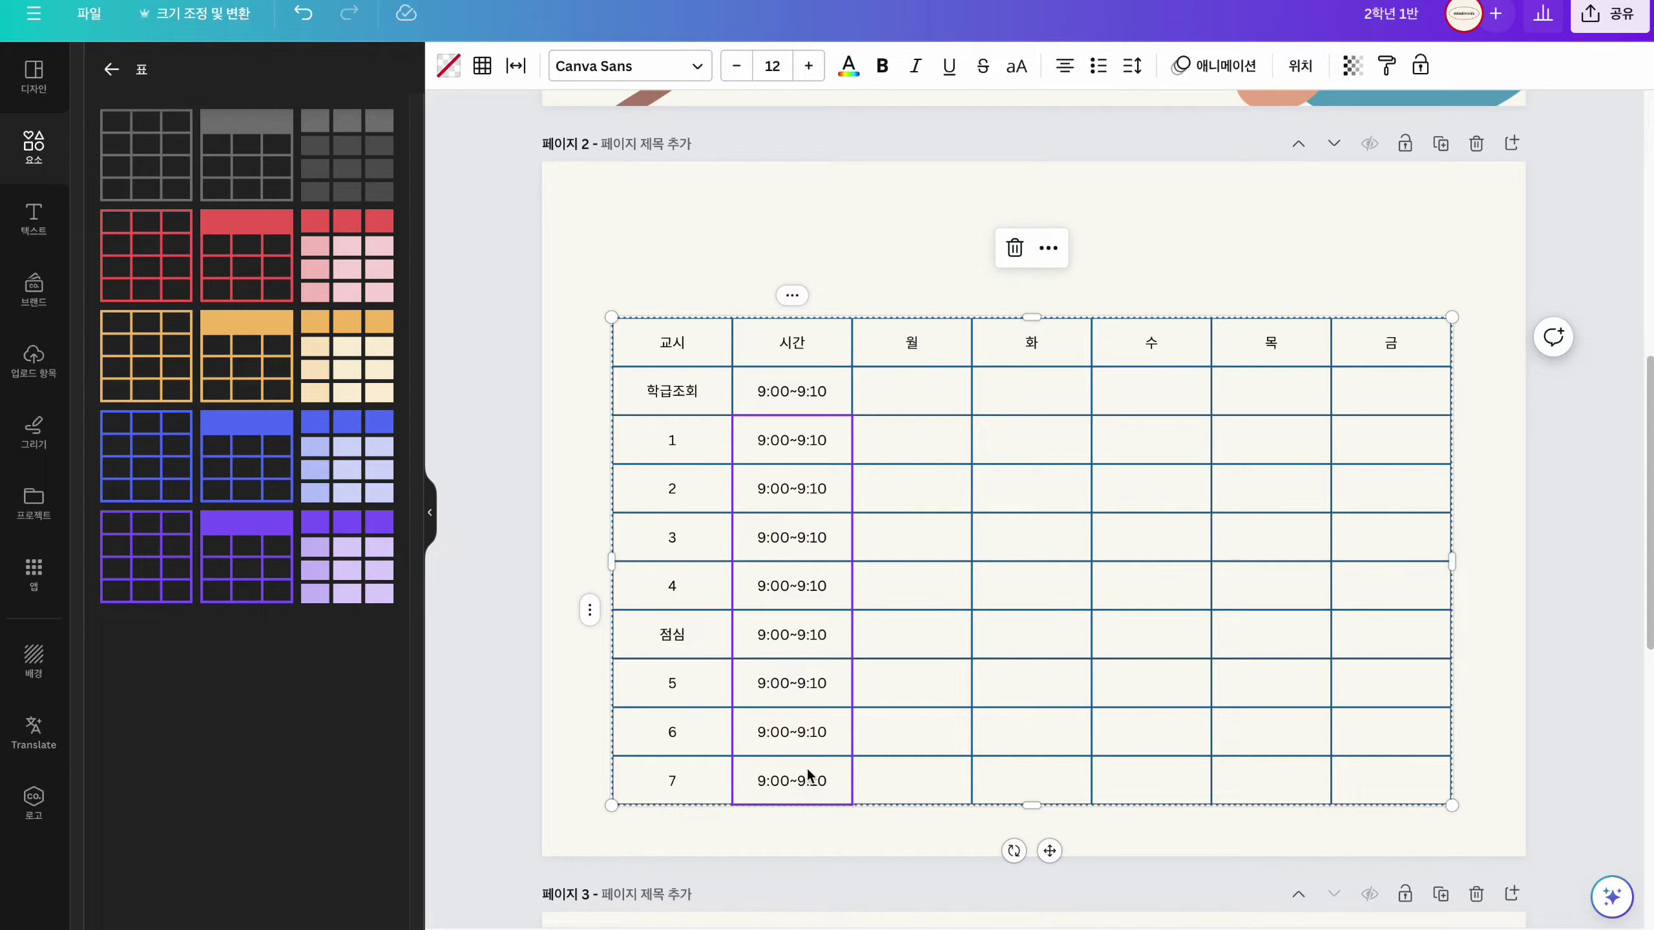
- Replace the copied times with 9:10~9:50, 10:05~10:50, 11:00~11:45, 11:55~12:40, 12:40~13:30, 13:30~14:15, 14:25~15:10 and 15:20~16:05
left_click(781, 448)
type("9:10~9:50")
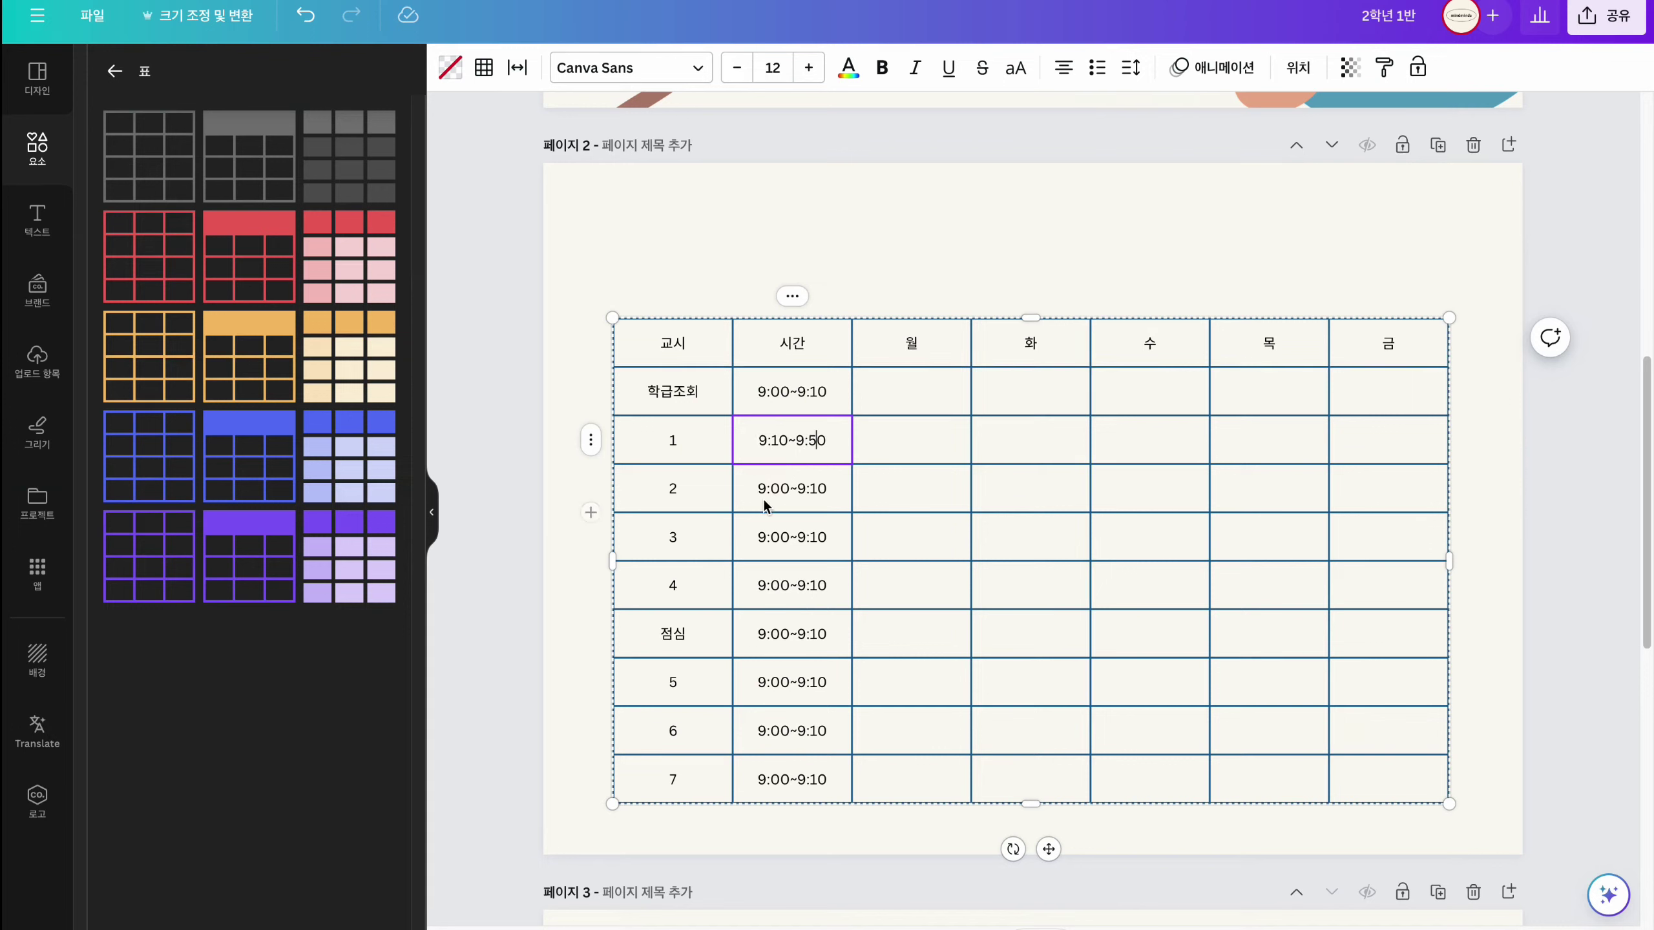
left_click_drag(762, 506, 809, 490)
type("10:05~10")
left_click(792, 537)
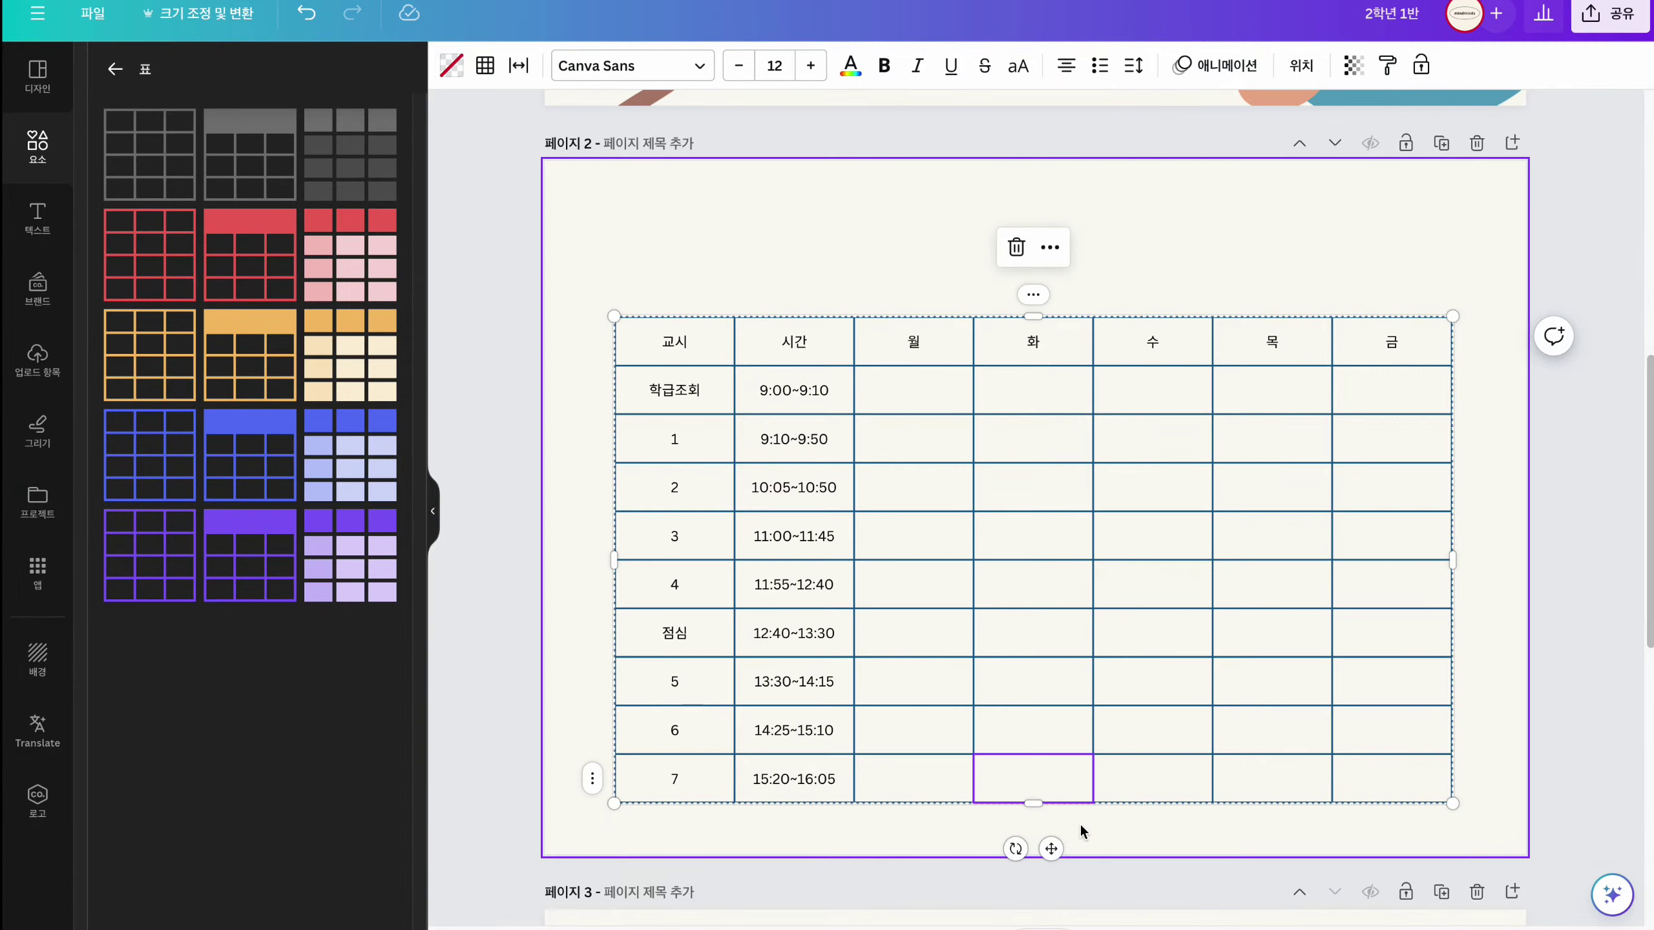
- Select the whole table and change its text colour to the dark blue from the document colours
left_click(1126, 803)
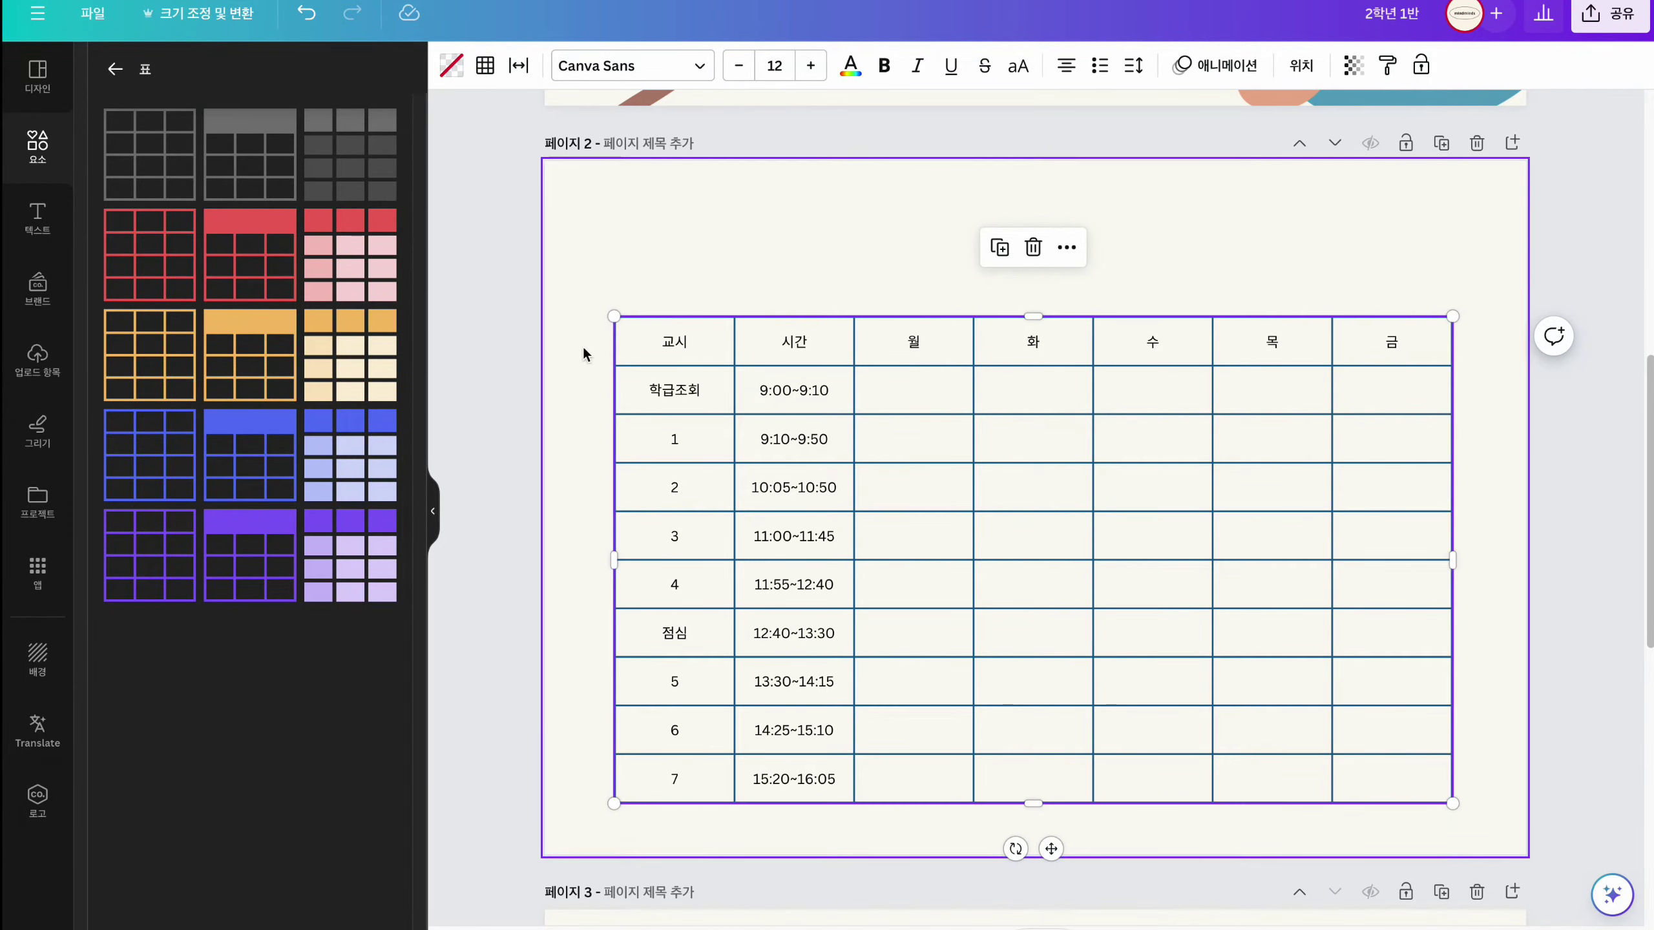
left_click(850, 65)
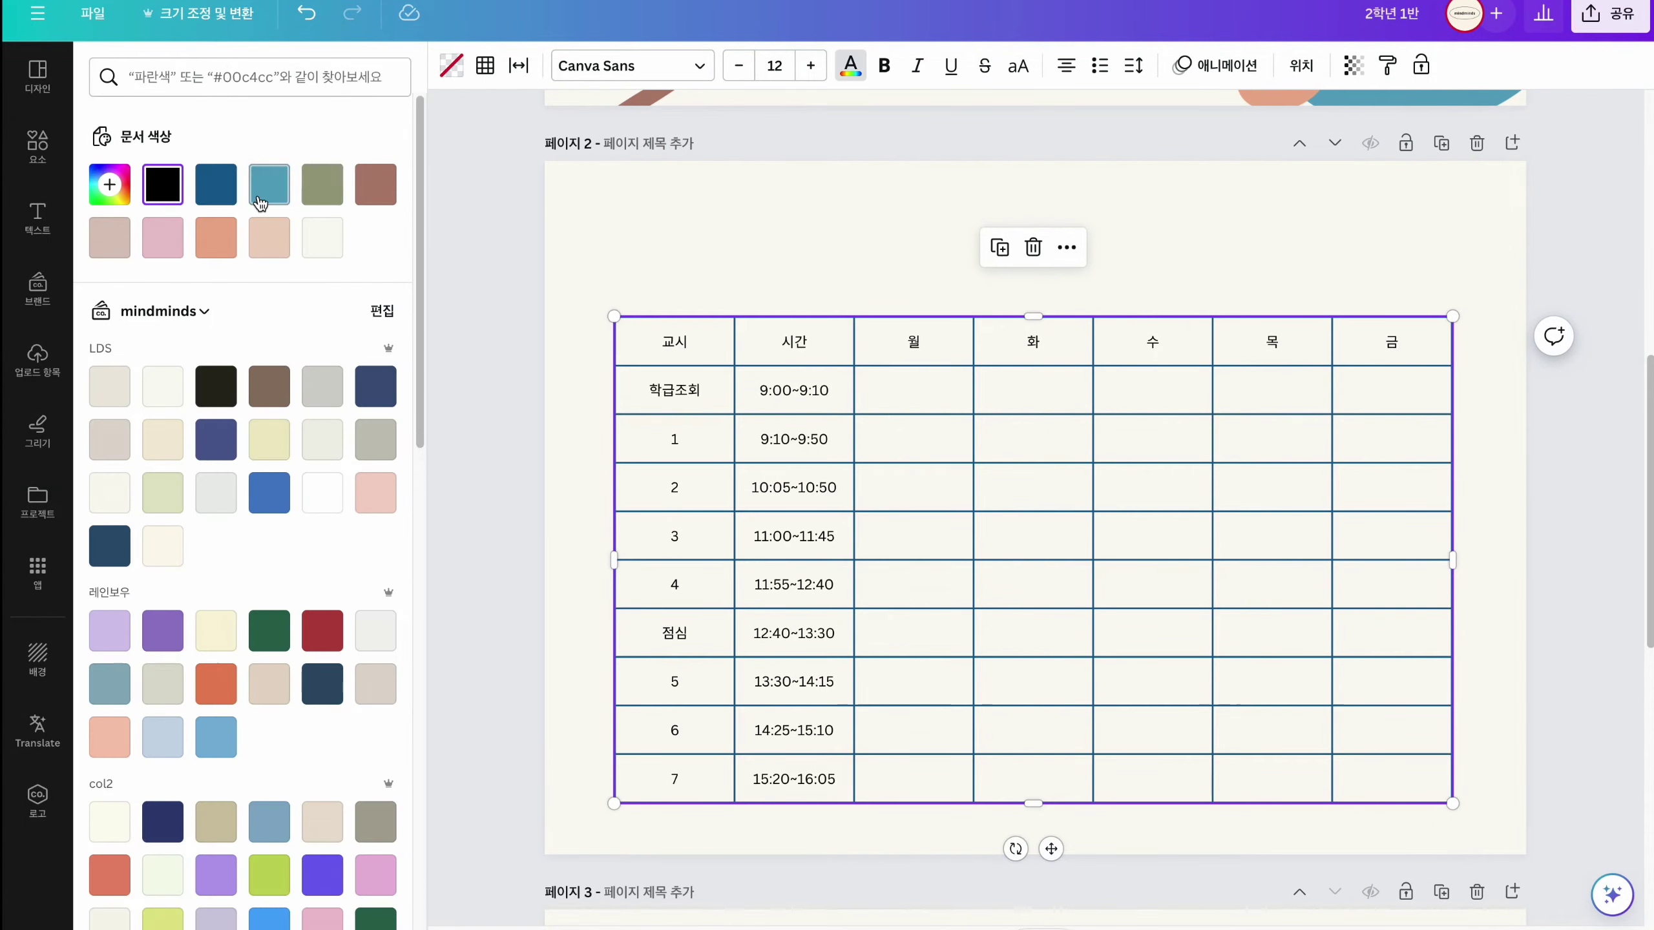
left_click(216, 237)
left_click(215, 184)
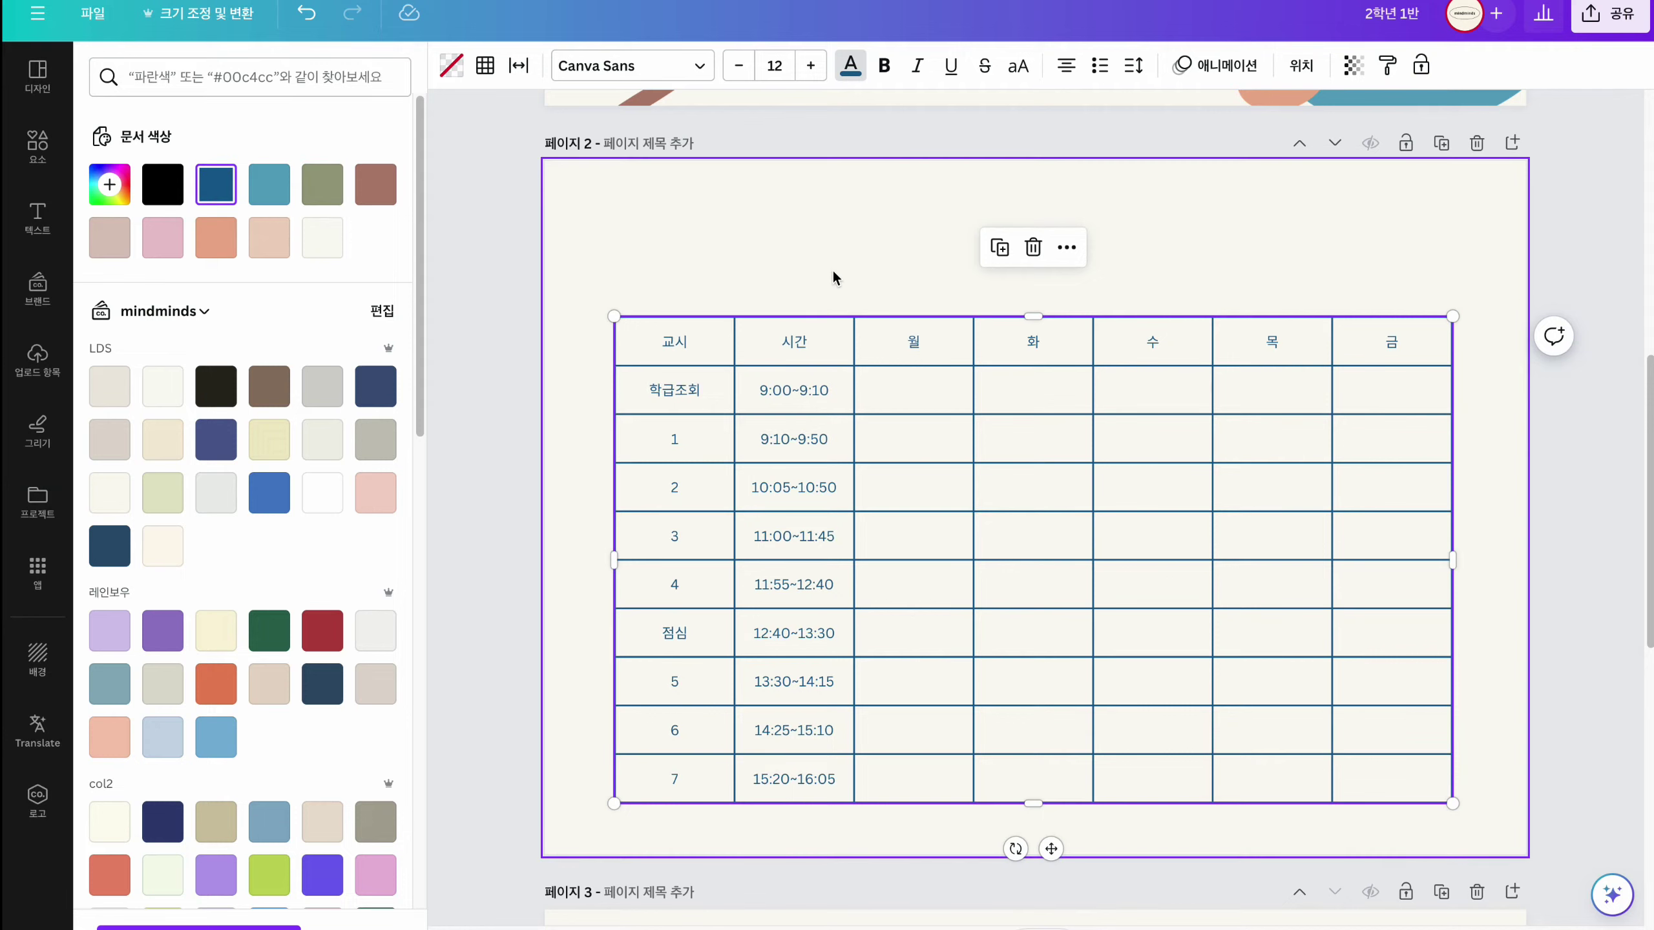
left_click(834, 277)
- Merge the five weekday cells of the 학급조회 row into a single cell
left_click(943, 398)
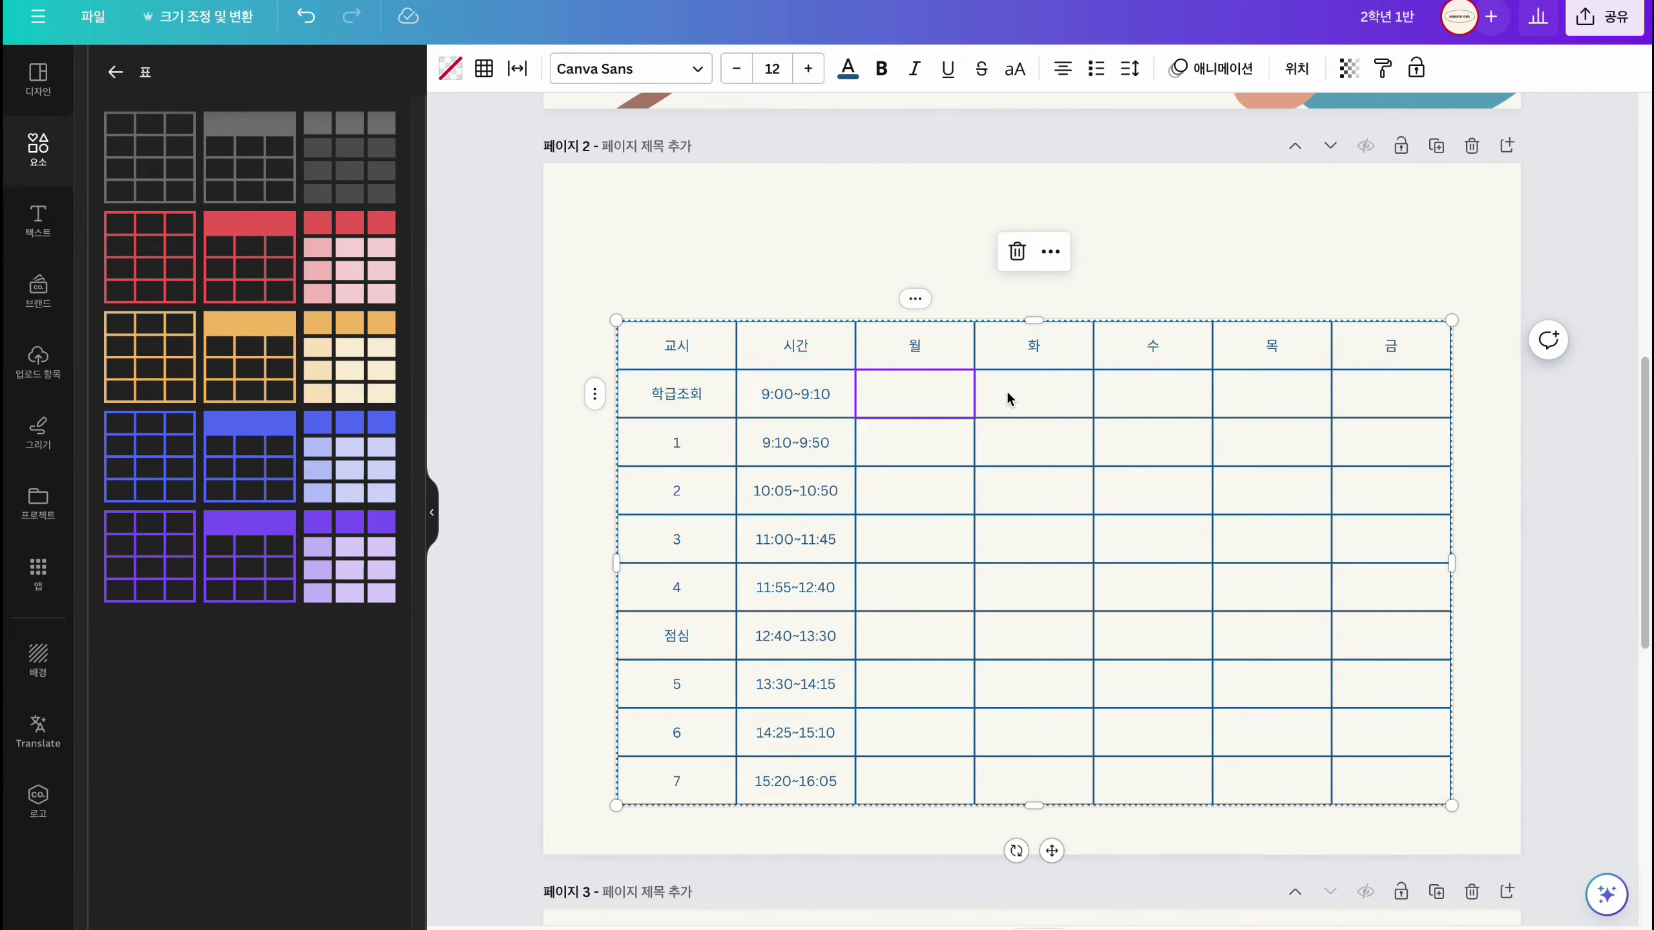
left_click_drag(1007, 394, 1395, 394)
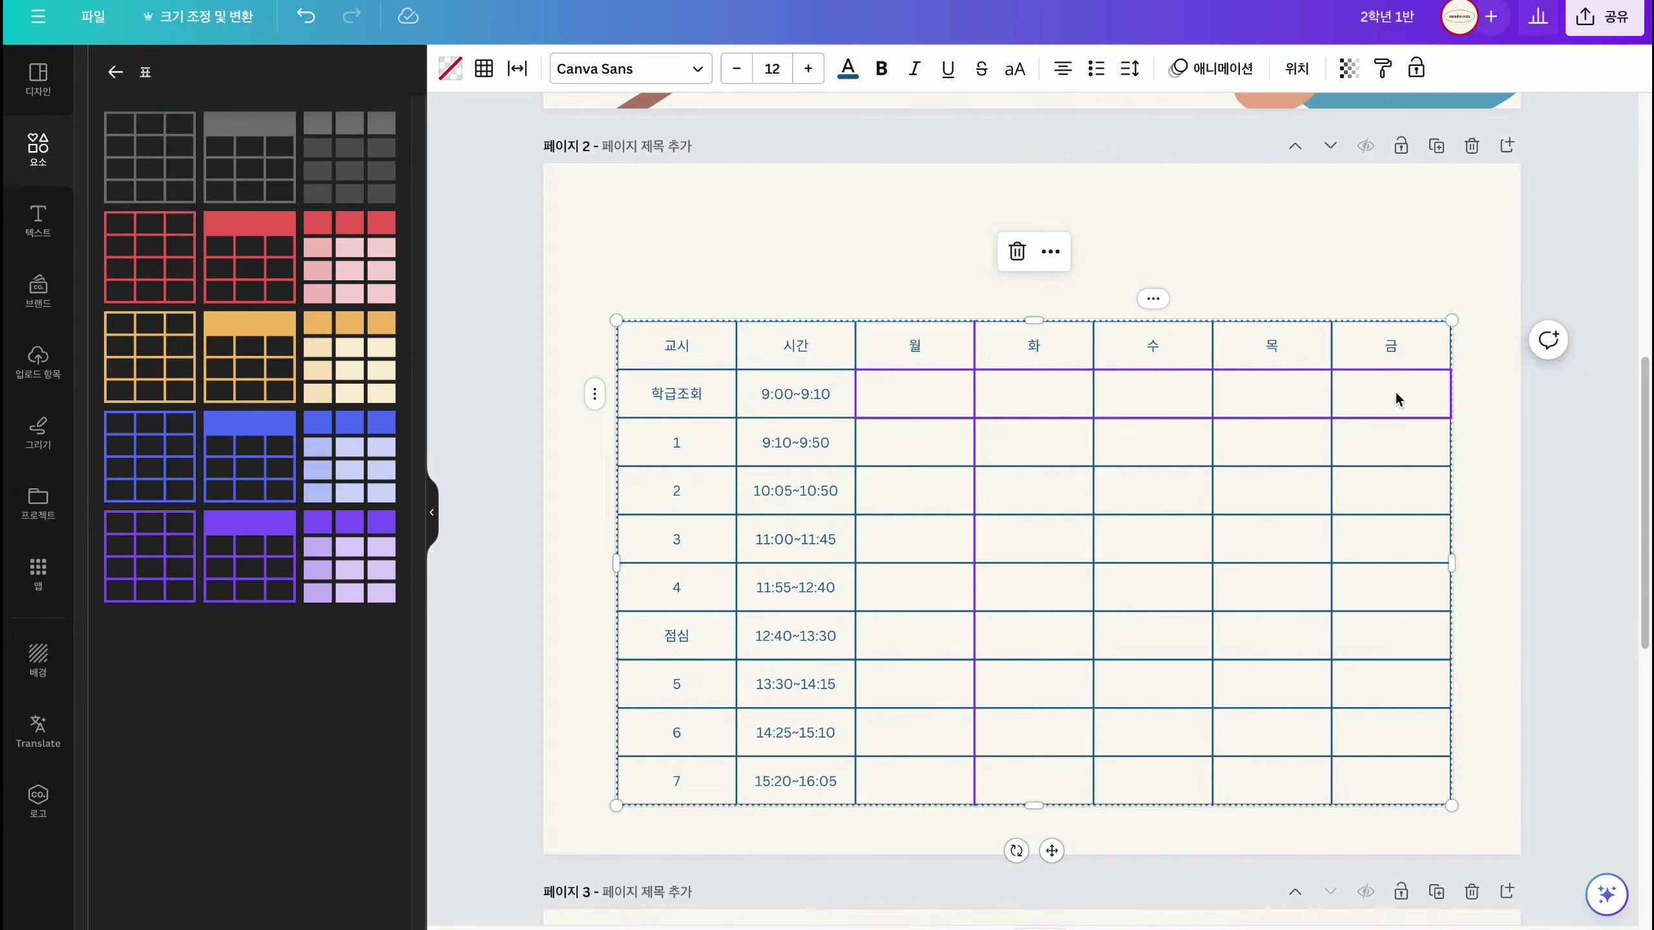
right_click(1395, 394)
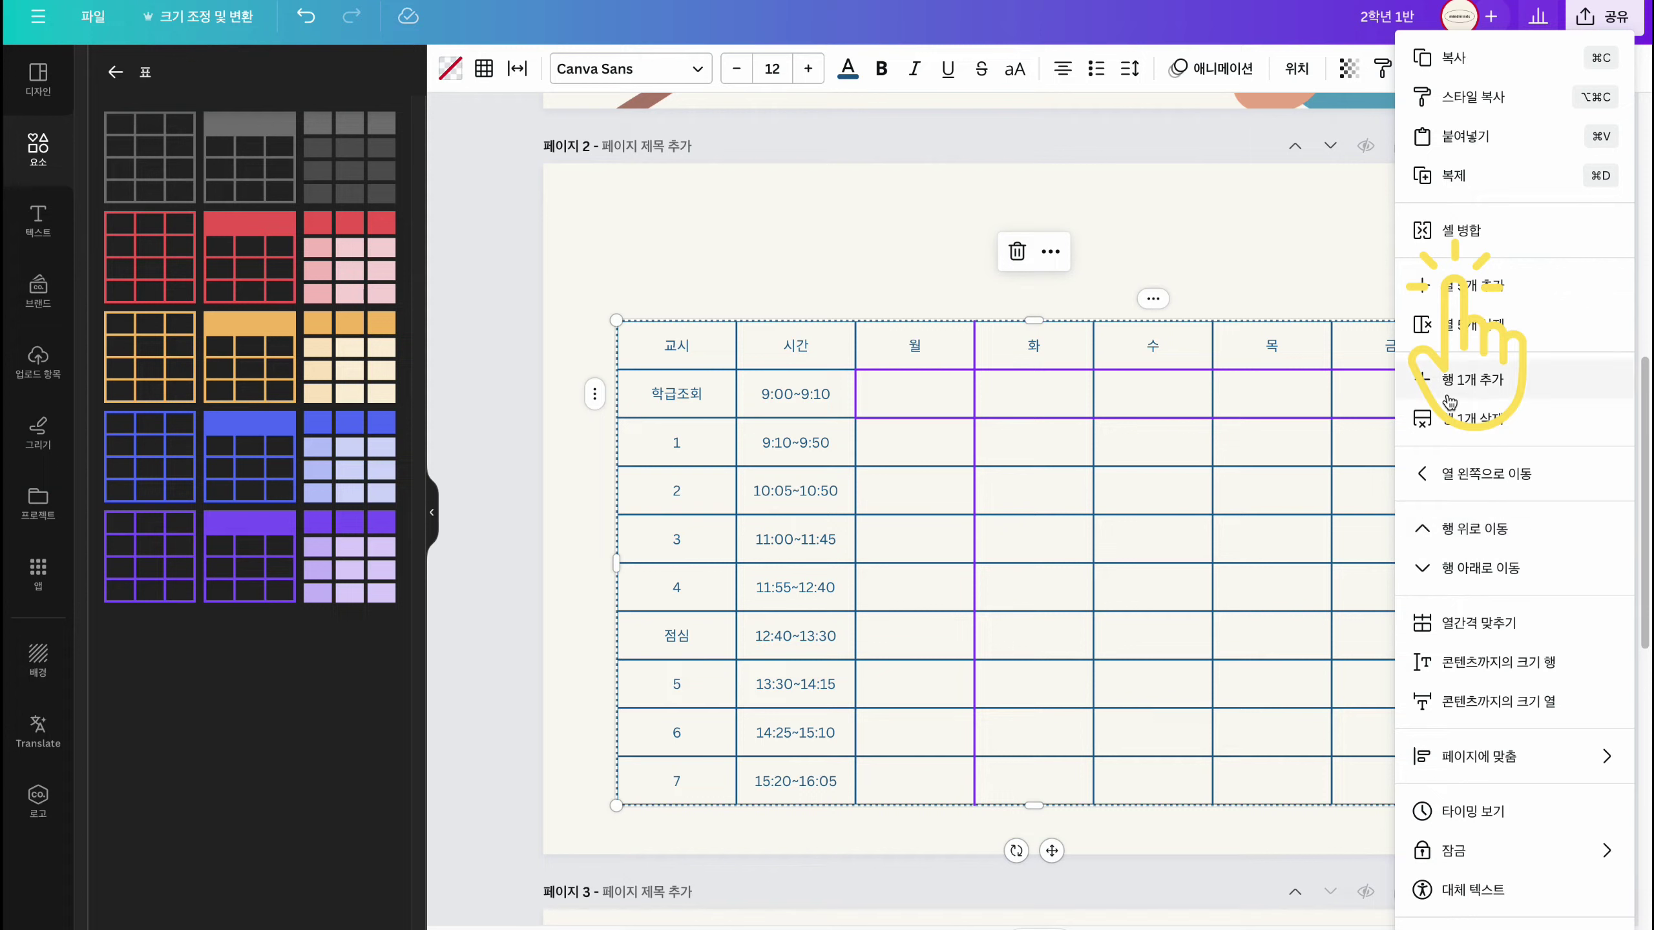
left_click(1466, 238)
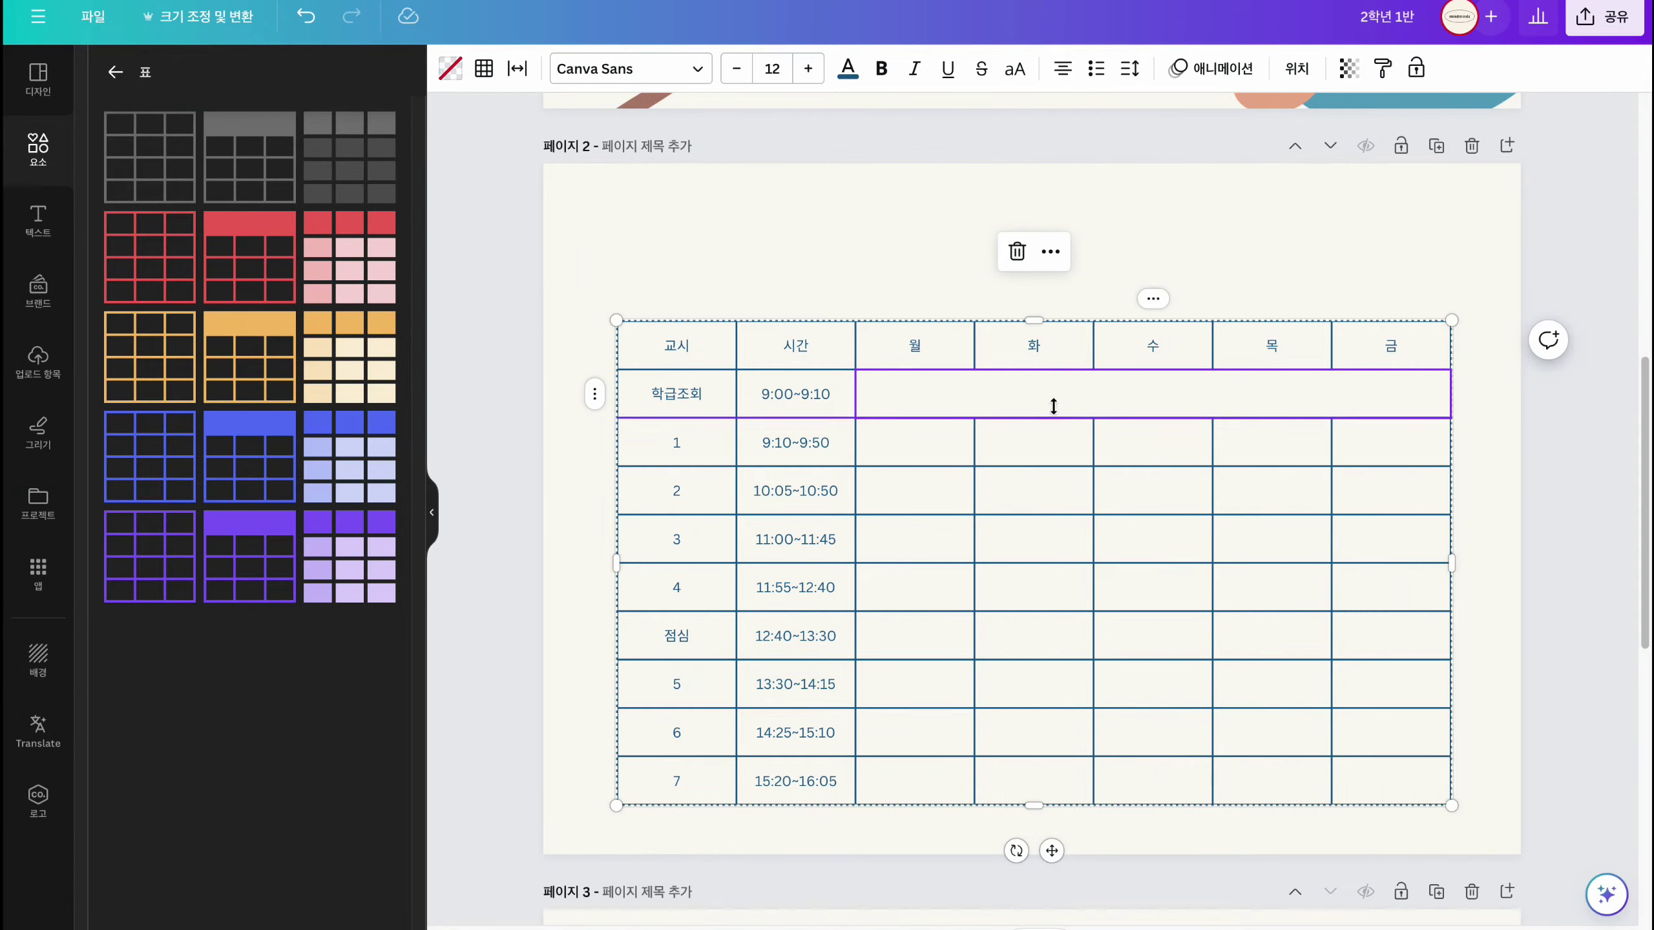
- Fill the merged 학급조회 row cell with light blue #c6d6e7 and enter 학급조회 in it
left_click(450, 68)
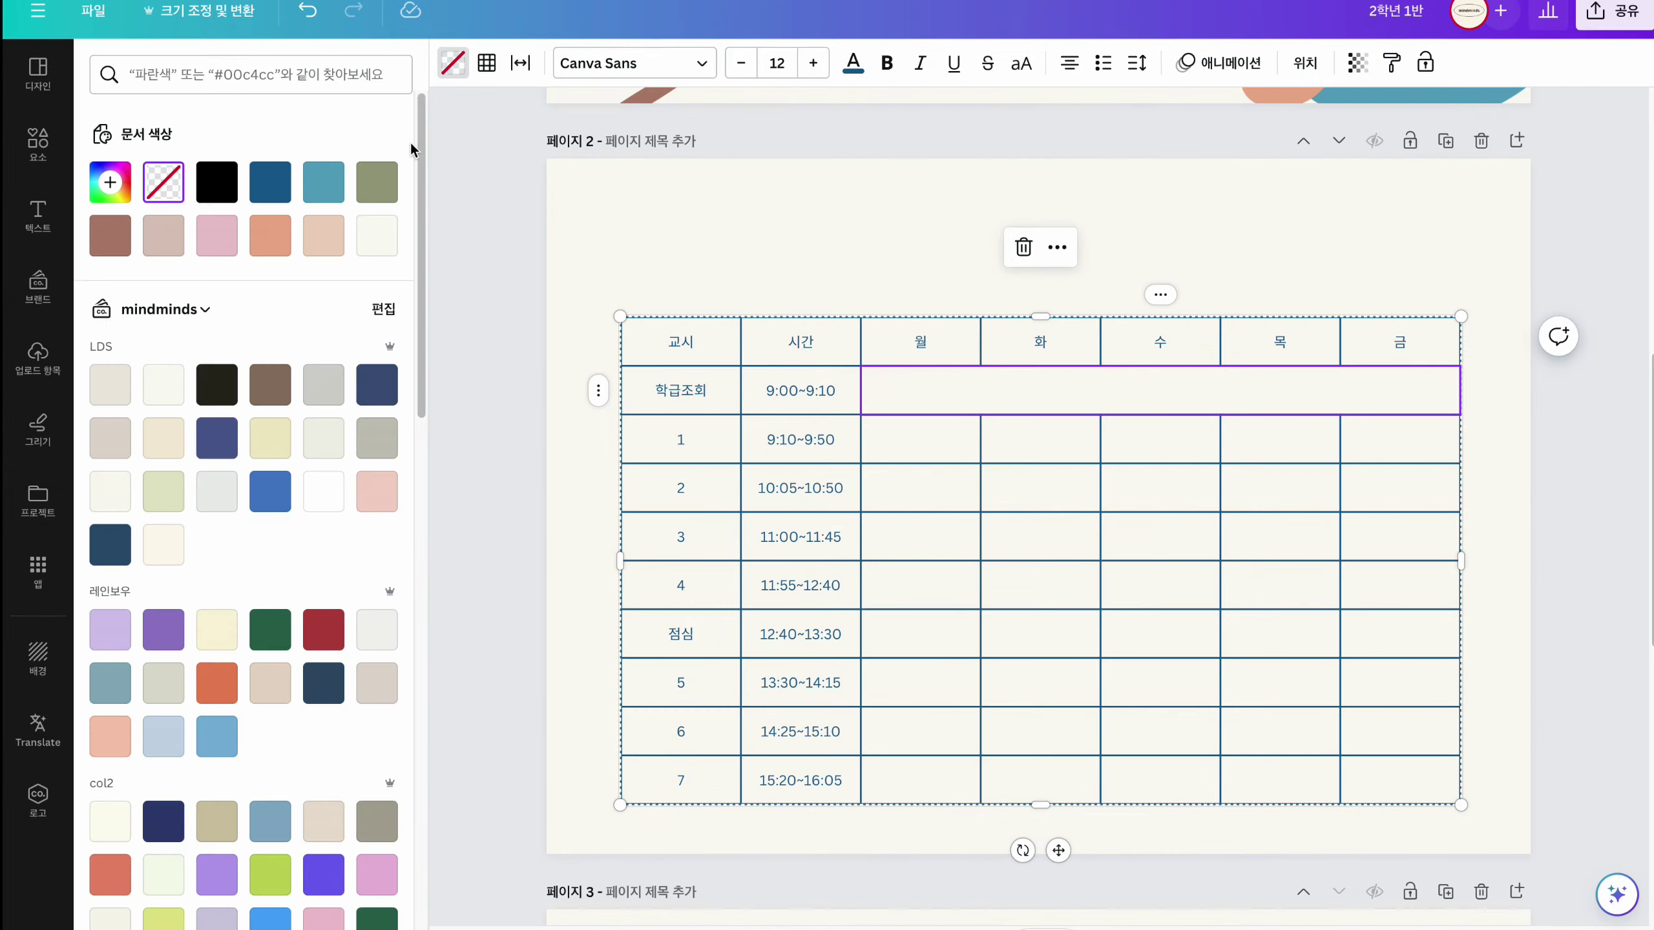
left_click(321, 240)
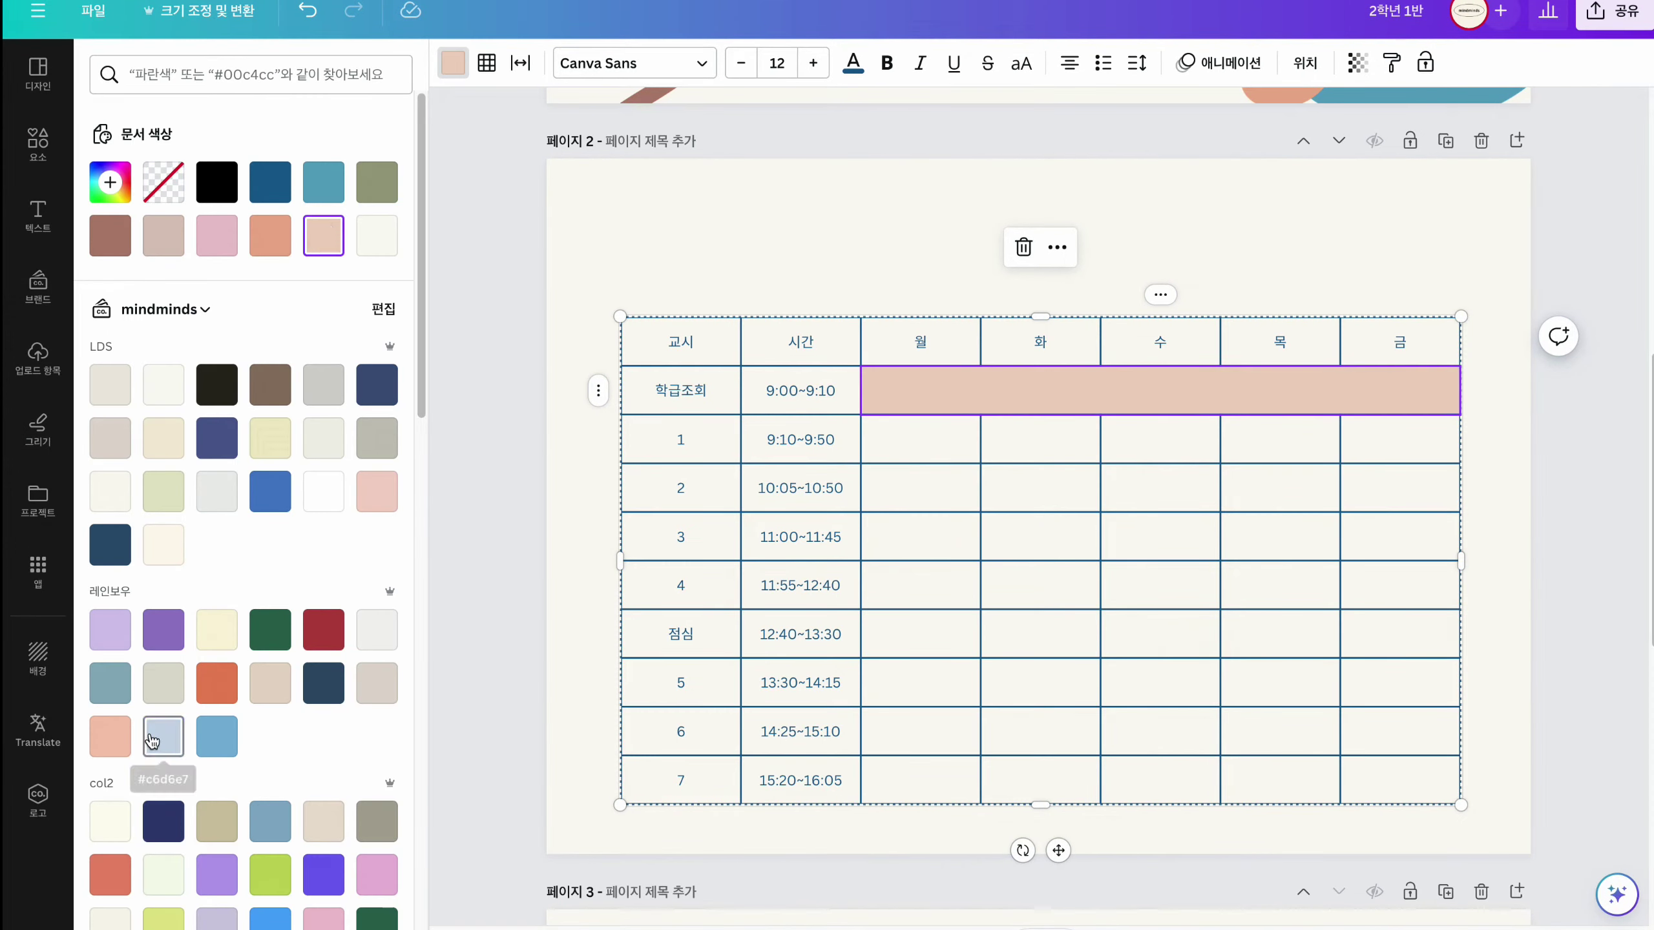
left_click(152, 741)
double_click(1180, 399)
type("학급조회")
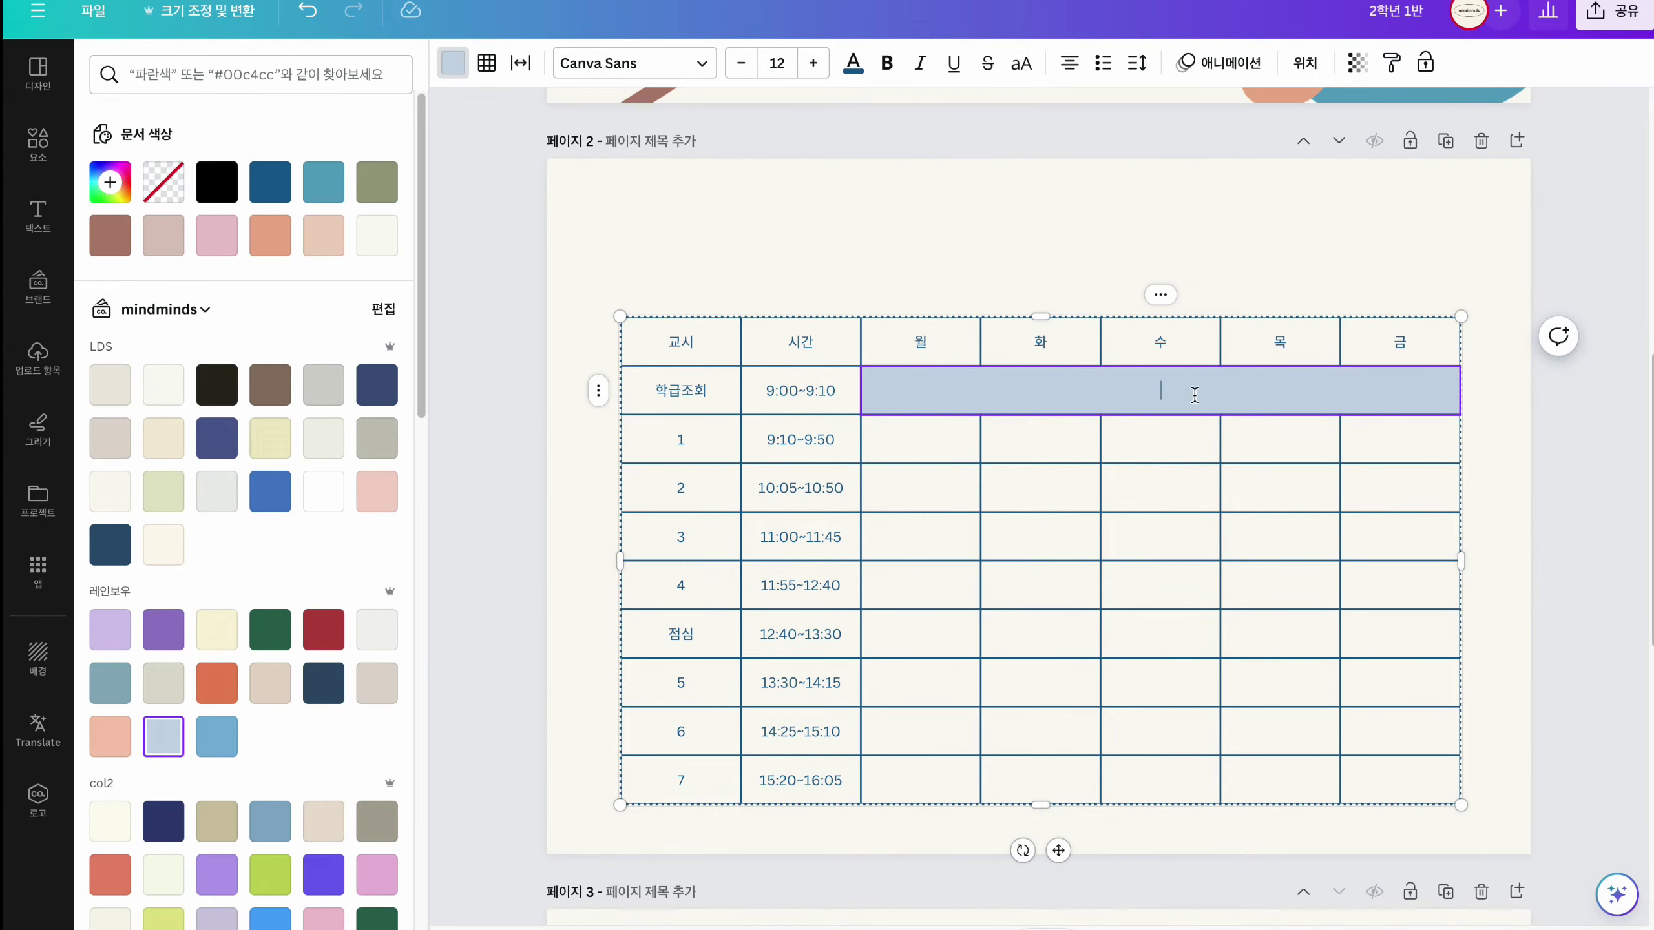
left_click(1270, 274)
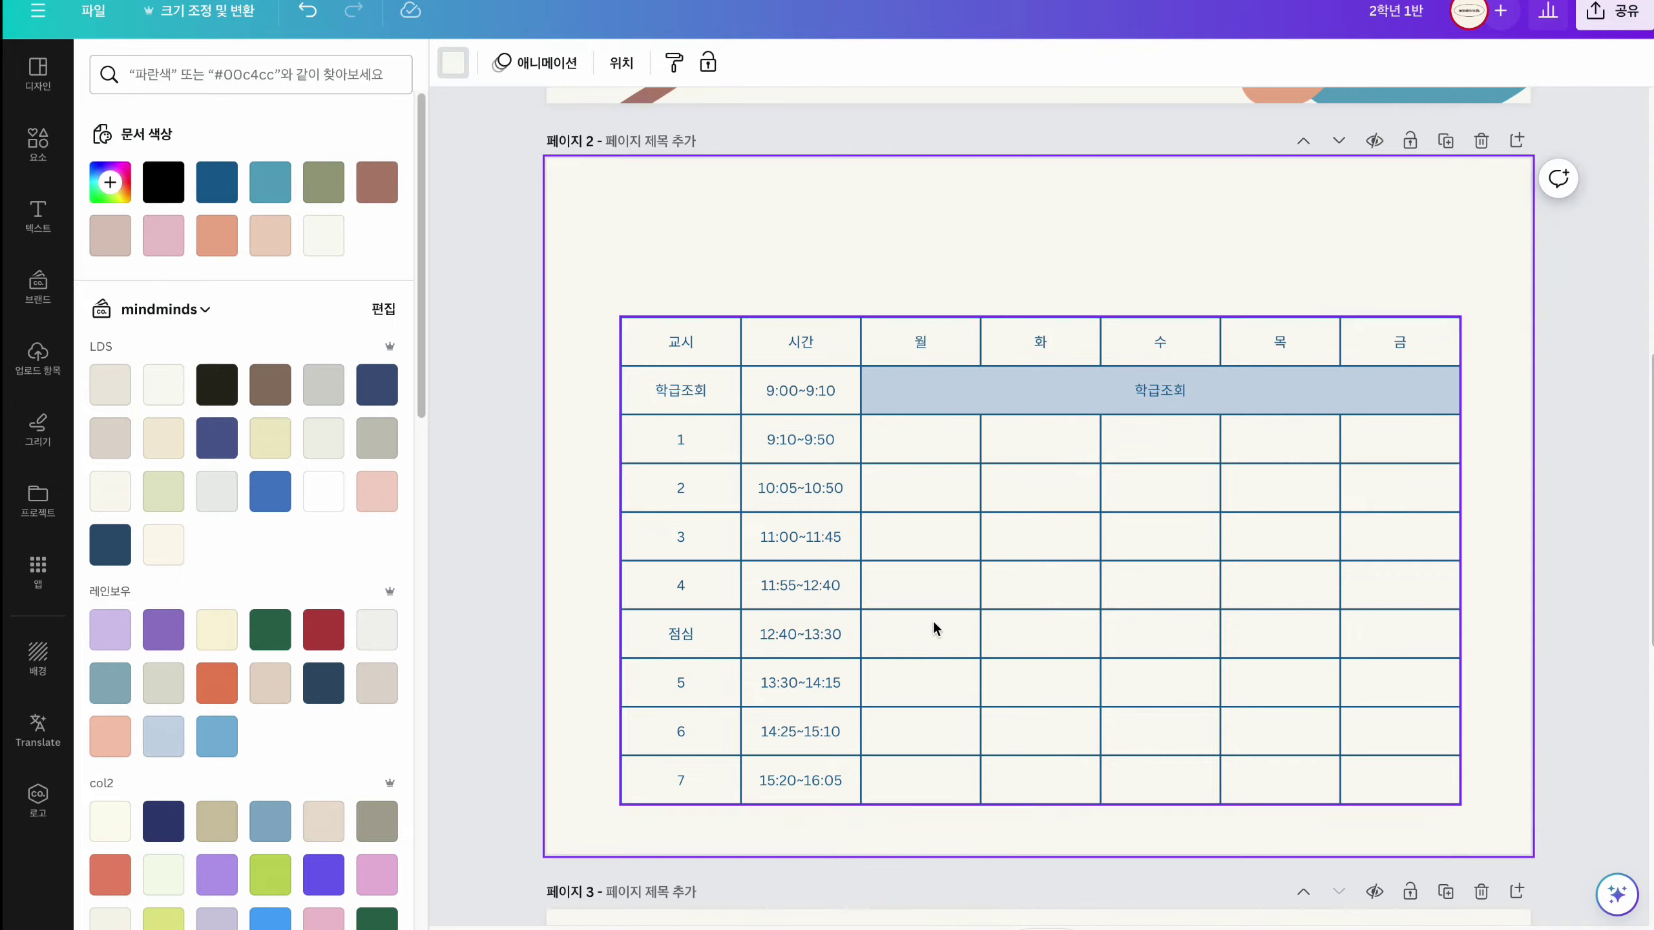
- Merge the five weekday cells of the 점심 row into a single cell
left_click_drag(937, 635, 1395, 638)
right_click(1395, 639)
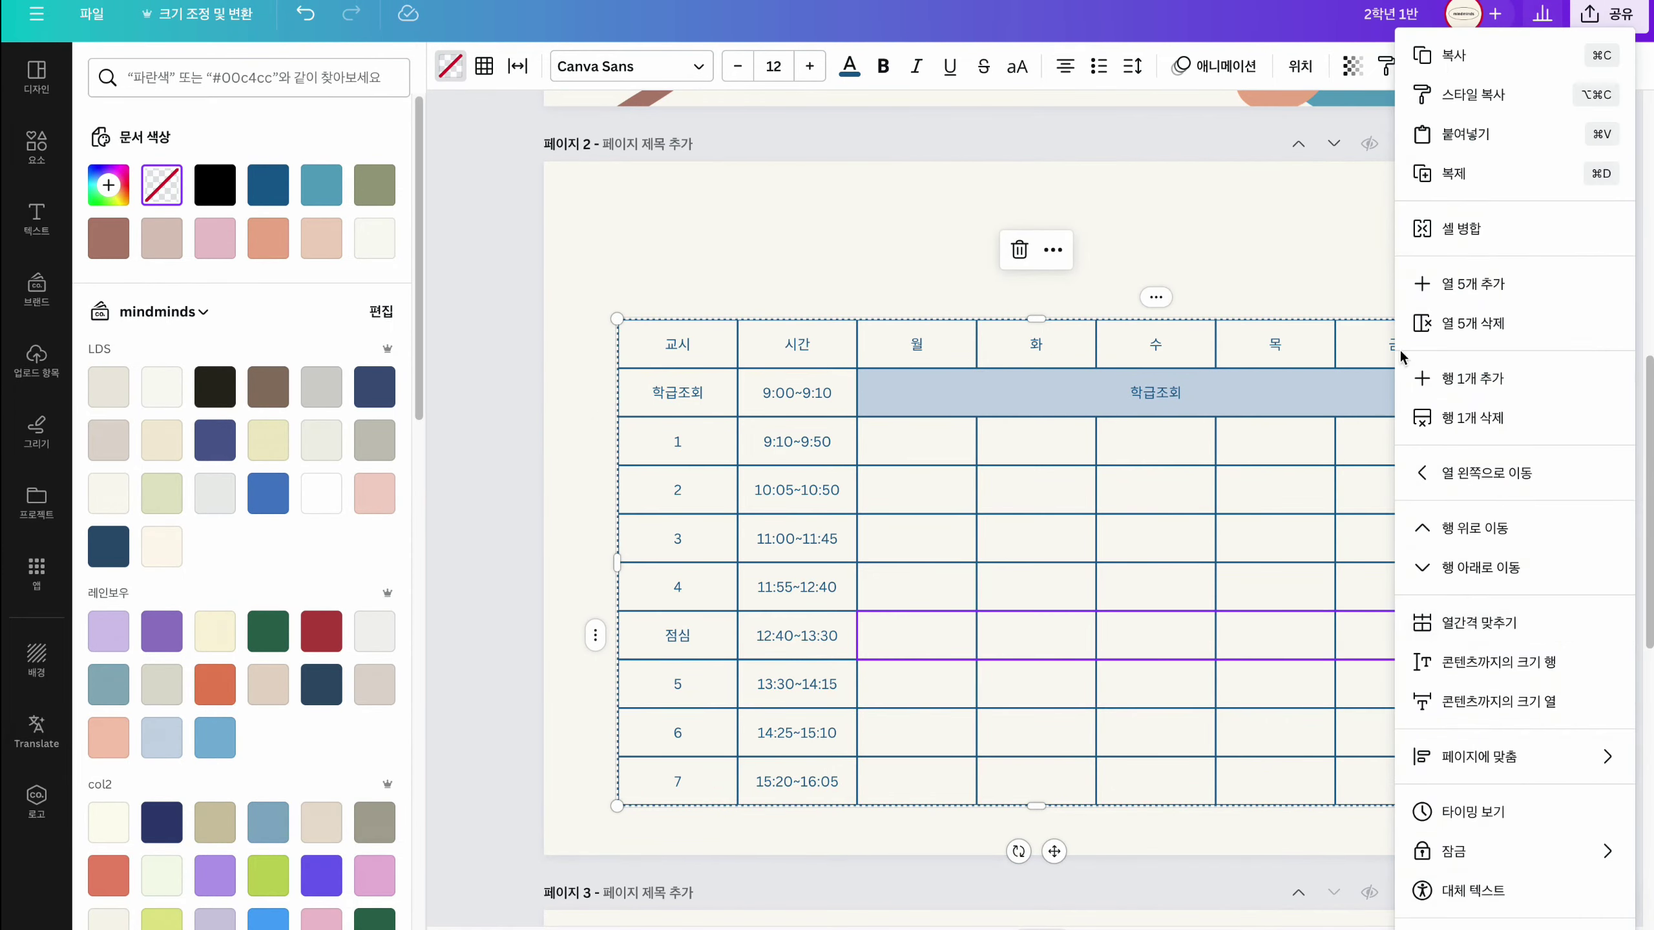
left_click(1446, 235)
- Fill the merged lunch row cell with the beige from the 레인보우 palette and enter 점심시간 in it
left_click(449, 66)
left_click(450, 66)
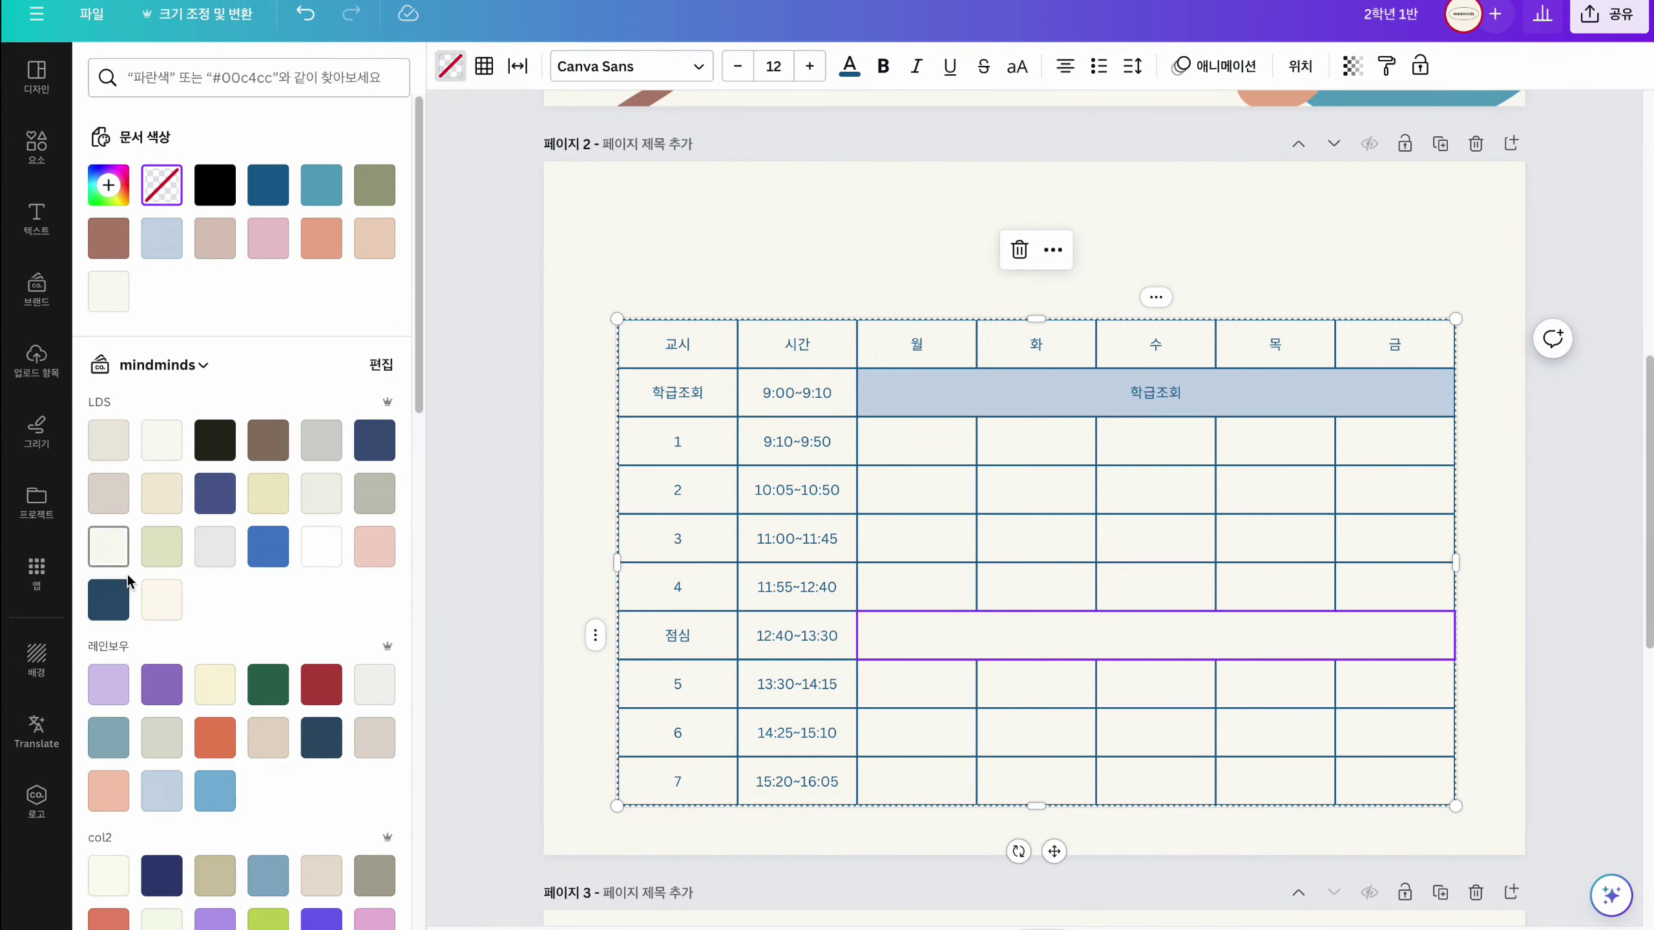
left_click(161, 788)
left_click(99, 795)
left_click(265, 739)
left_click(1198, 642)
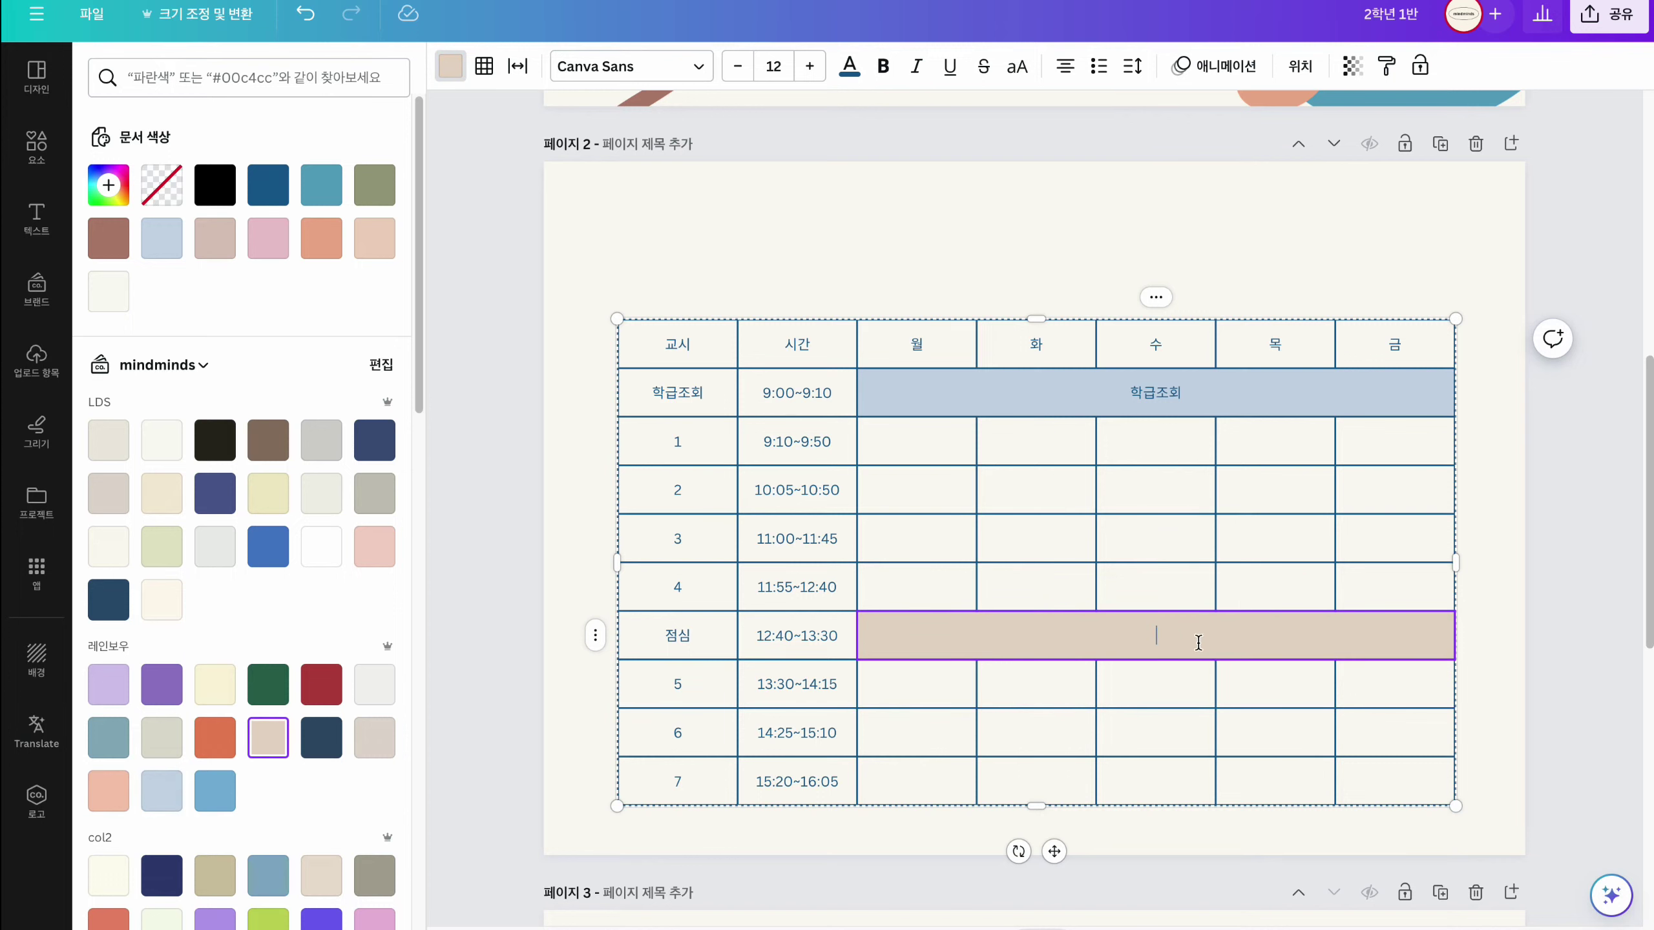
type("시간")
left_click(1495, 688)
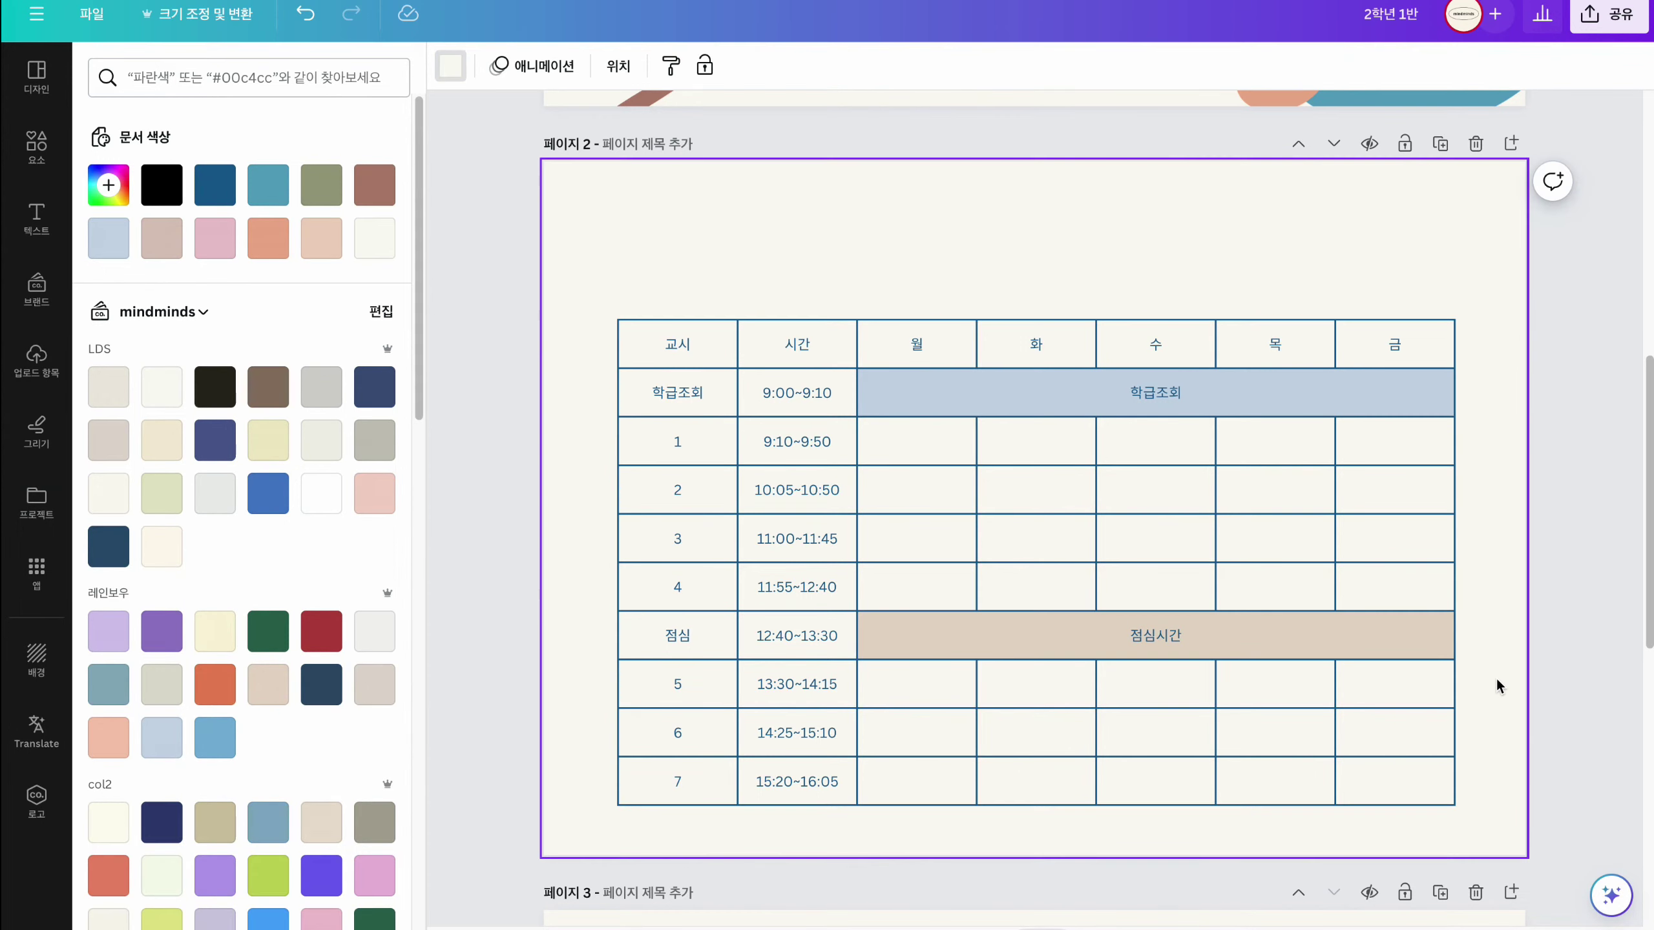
- Enter 수학 in Monday's first-period cell and copy it to Tuesday's second period and Thursday's third period
left_click(914, 450)
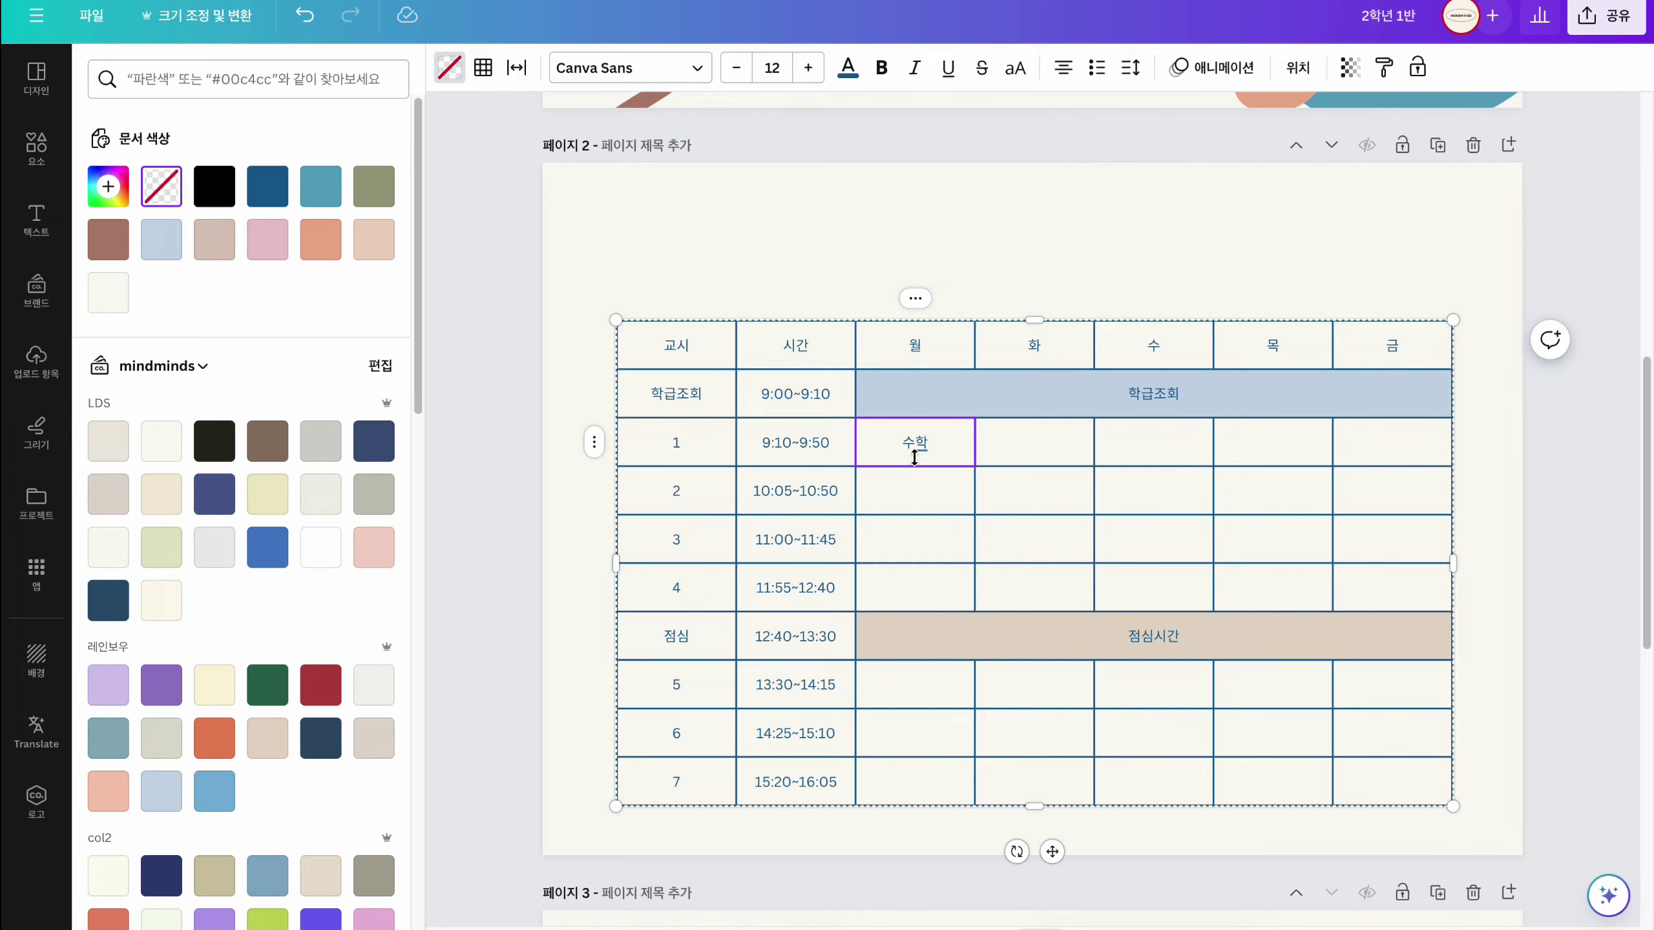
key("Escape")
right_click(948, 442)
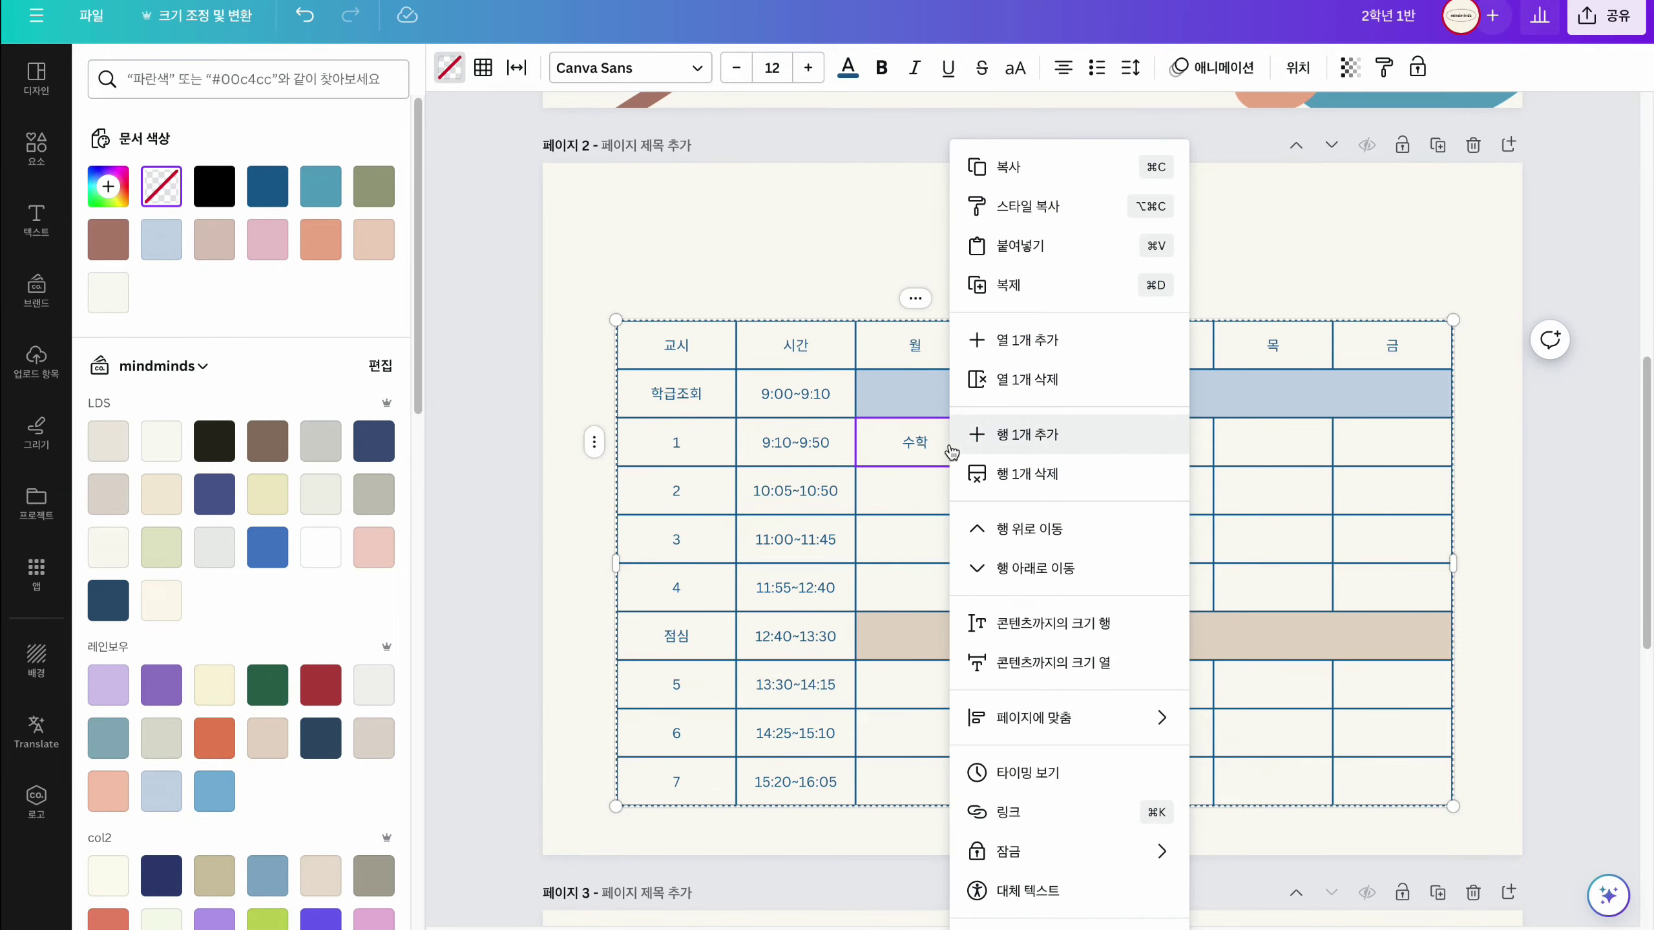
left_click(1005, 163)
left_click(1067, 492)
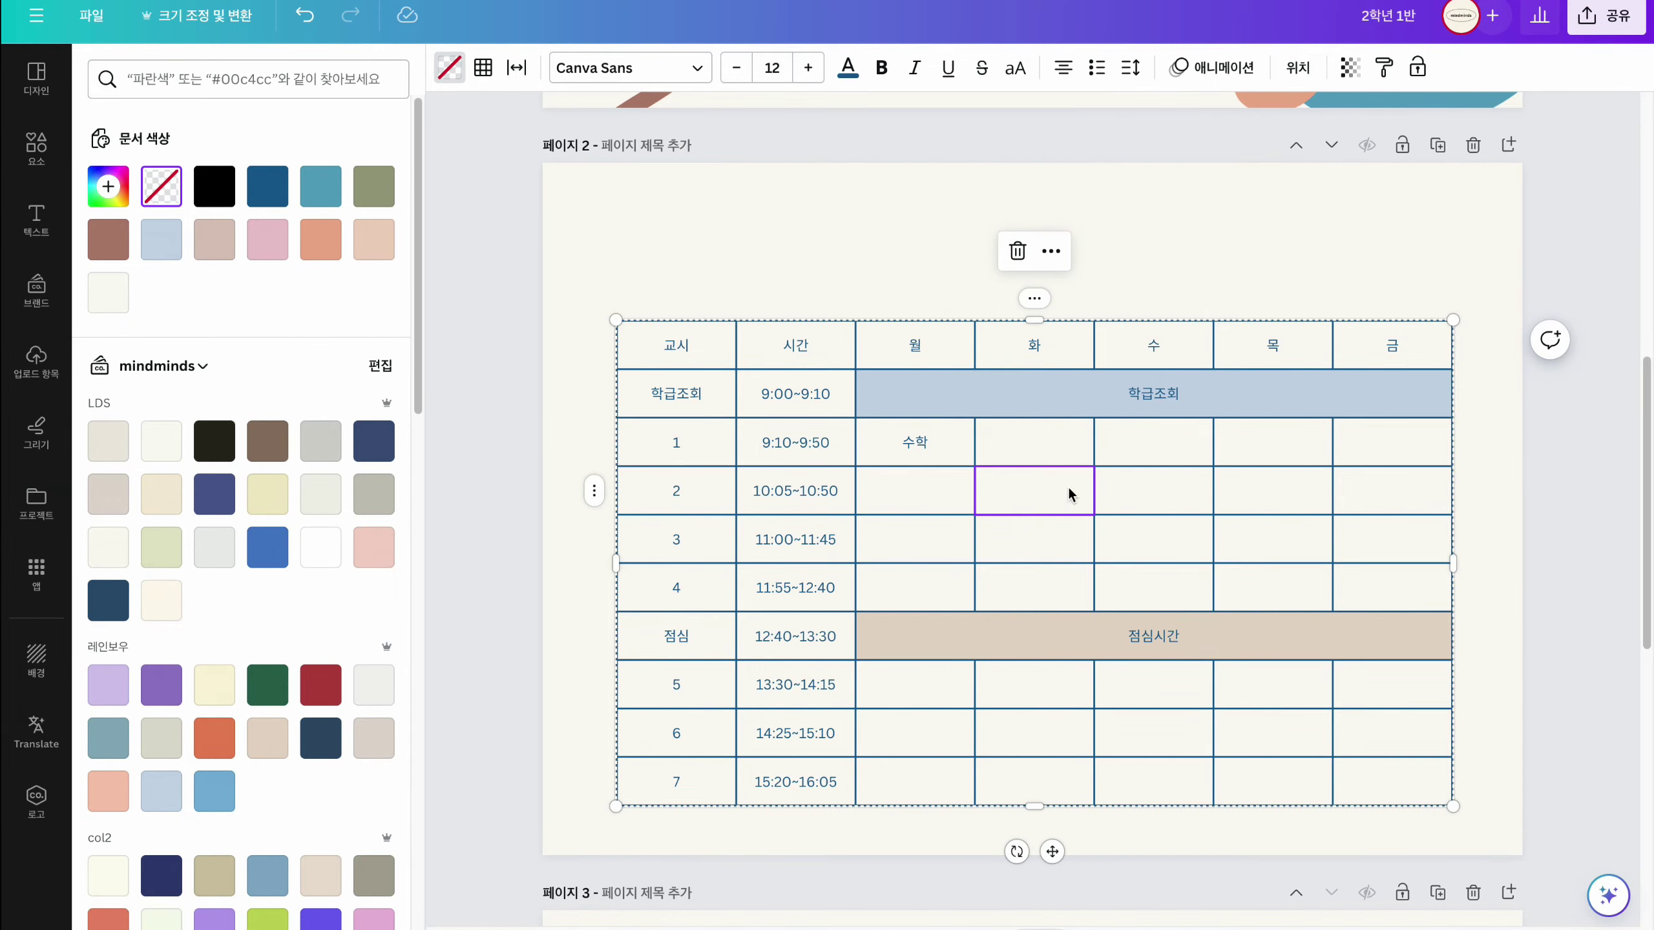
right_click(1071, 491)
left_click(1140, 295)
left_click(1266, 543)
key("ctrl+v")
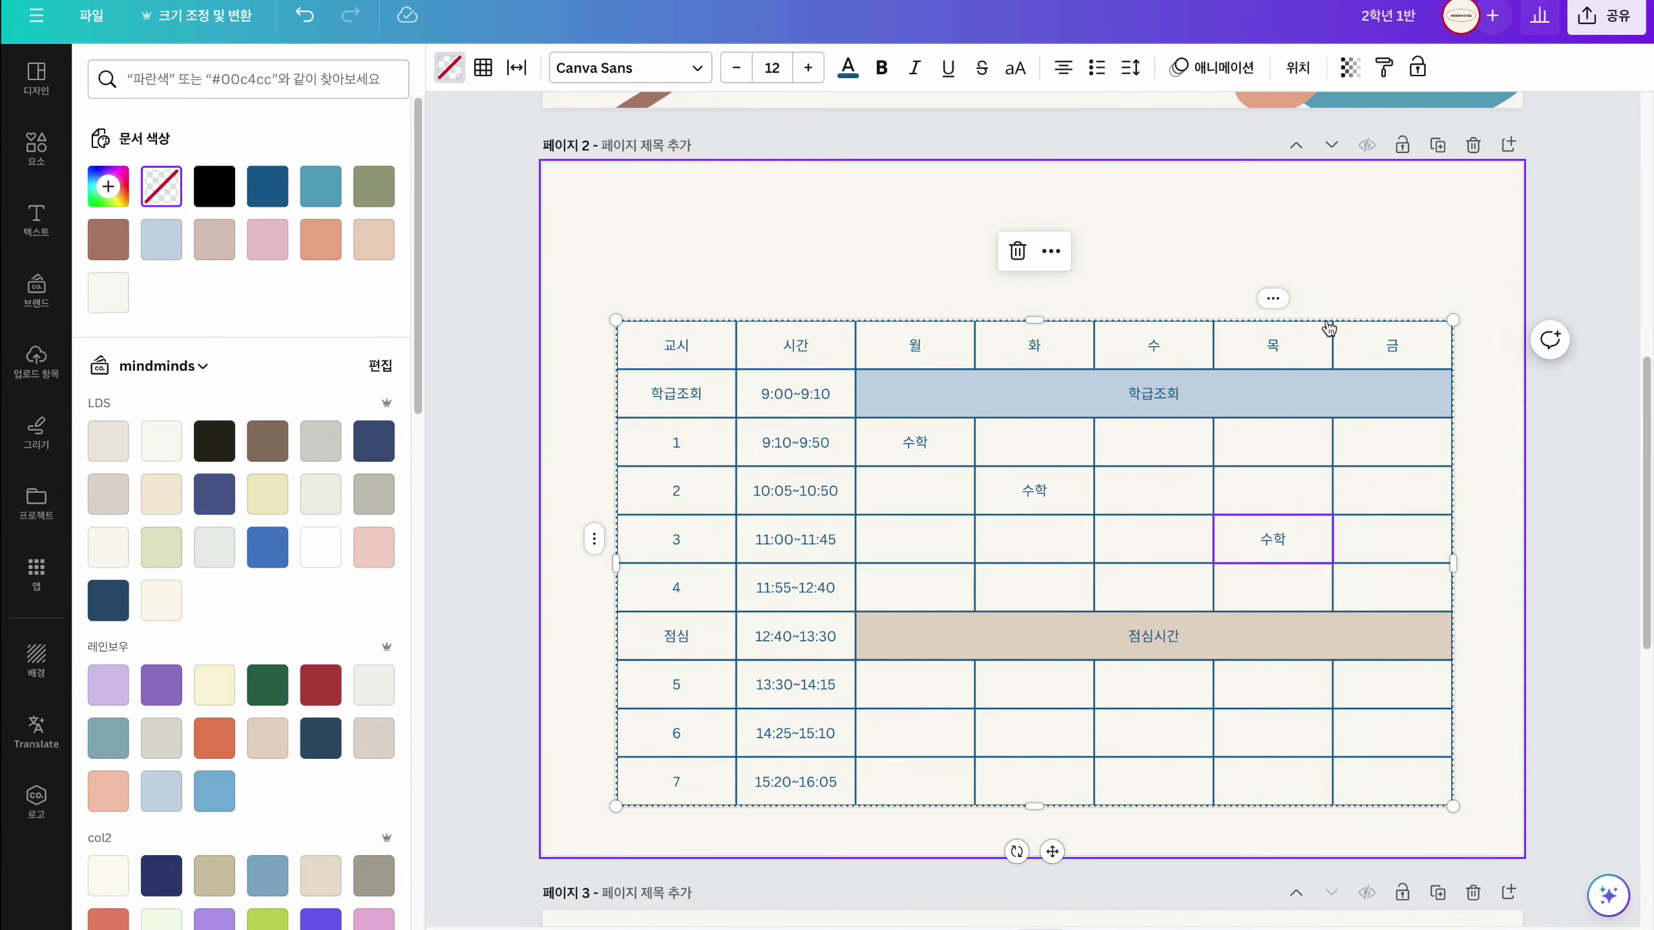
- Try deleting the whole seventh-period row and undo the deletion
left_click(635, 787)
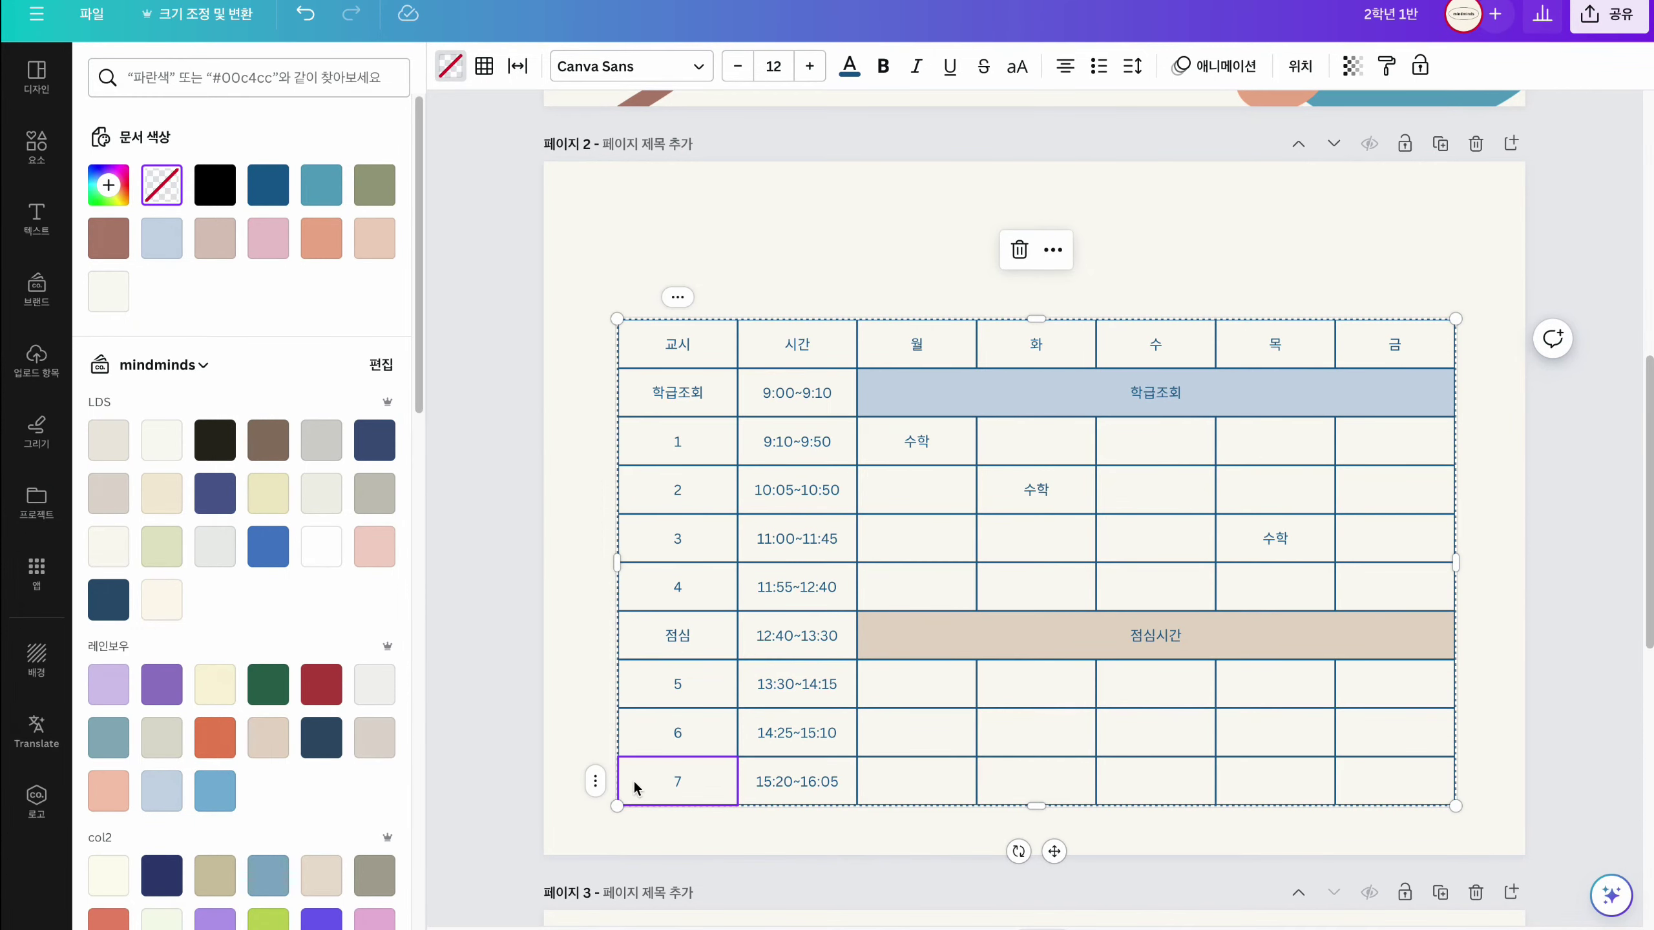
left_click_drag(752, 787, 1393, 773)
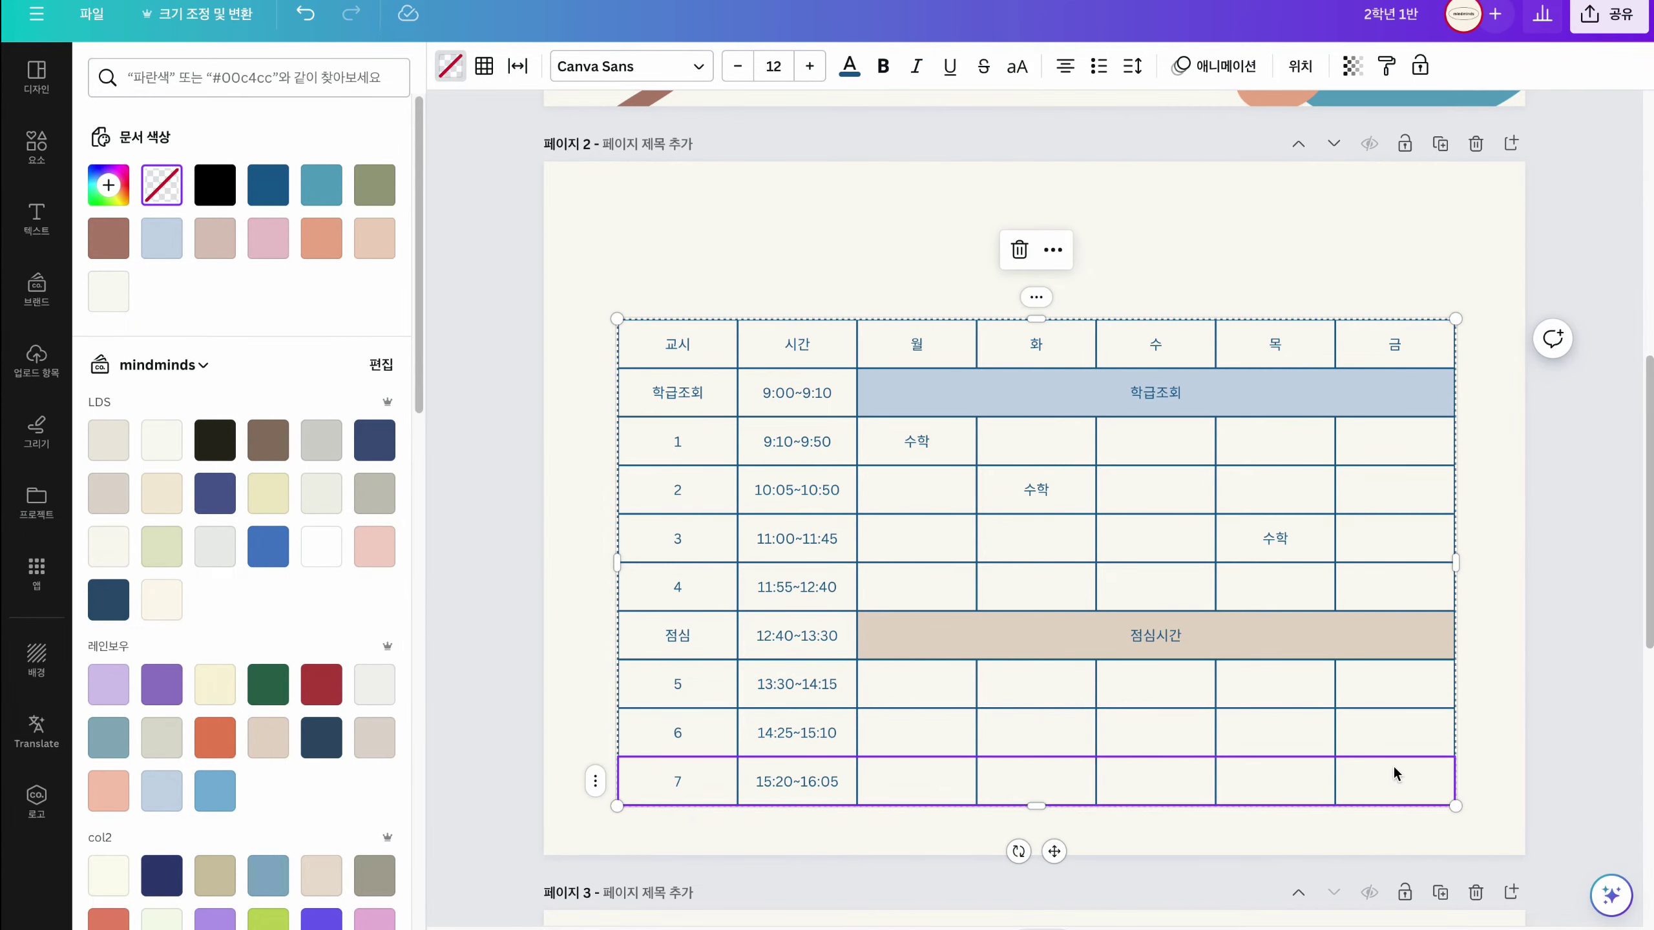
right_click(1399, 783)
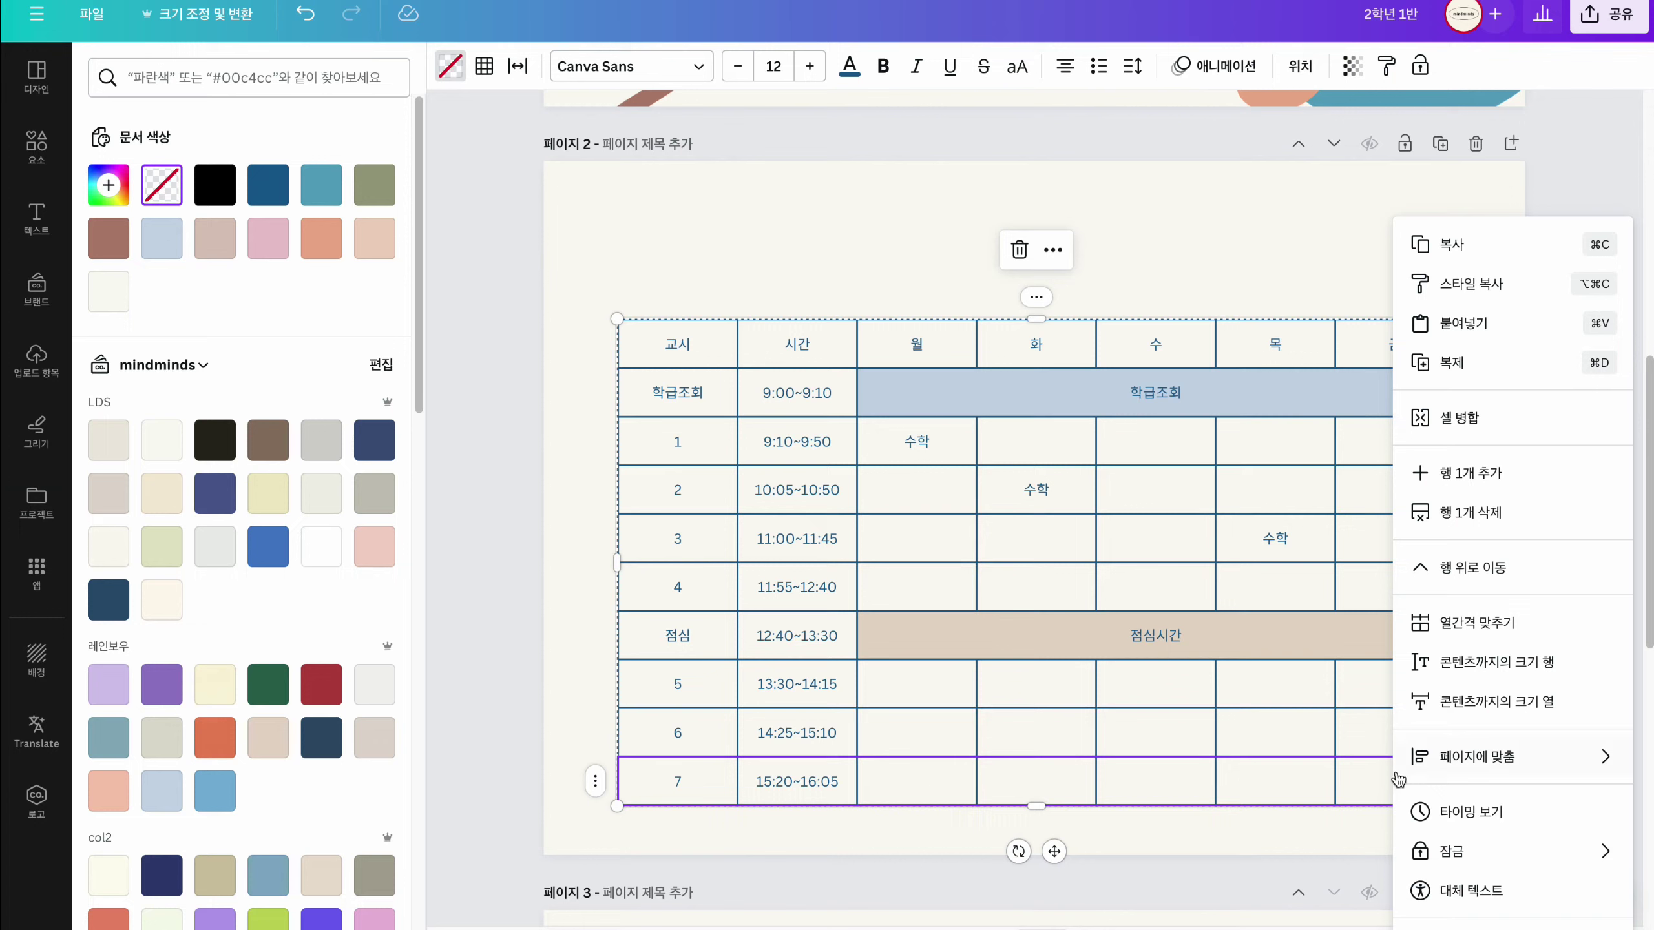
left_click(1443, 515)
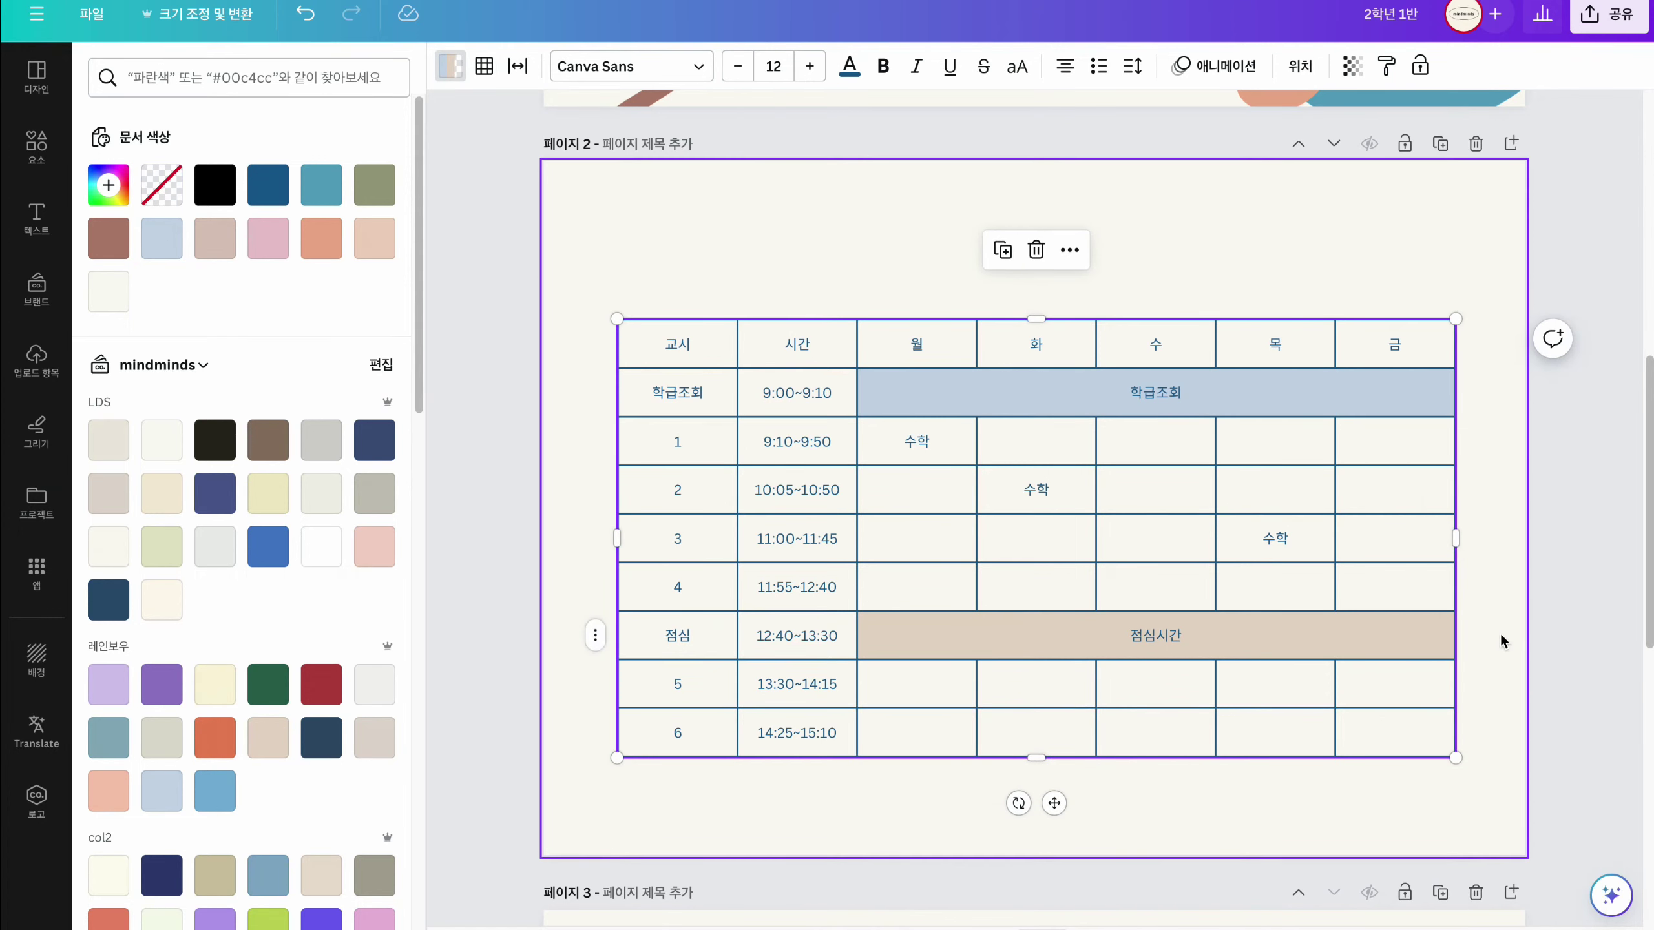
key("ctrl+z")
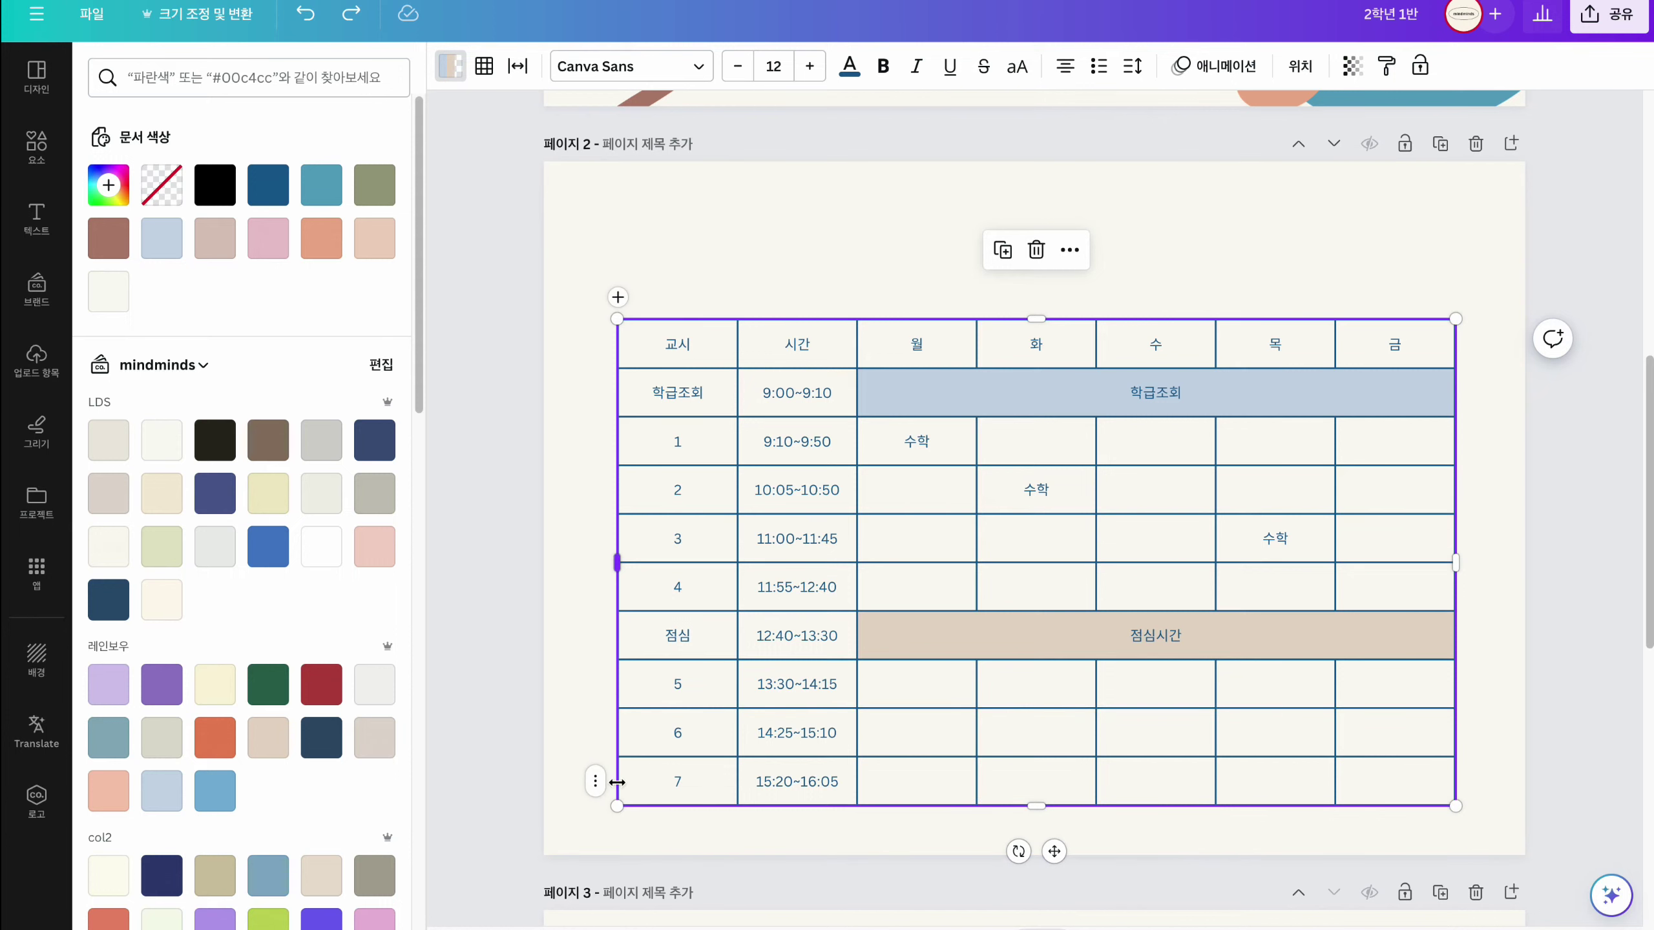
- Delete the seventh-period row of the timetable and add an empty row below period 6
left_click(595, 785)
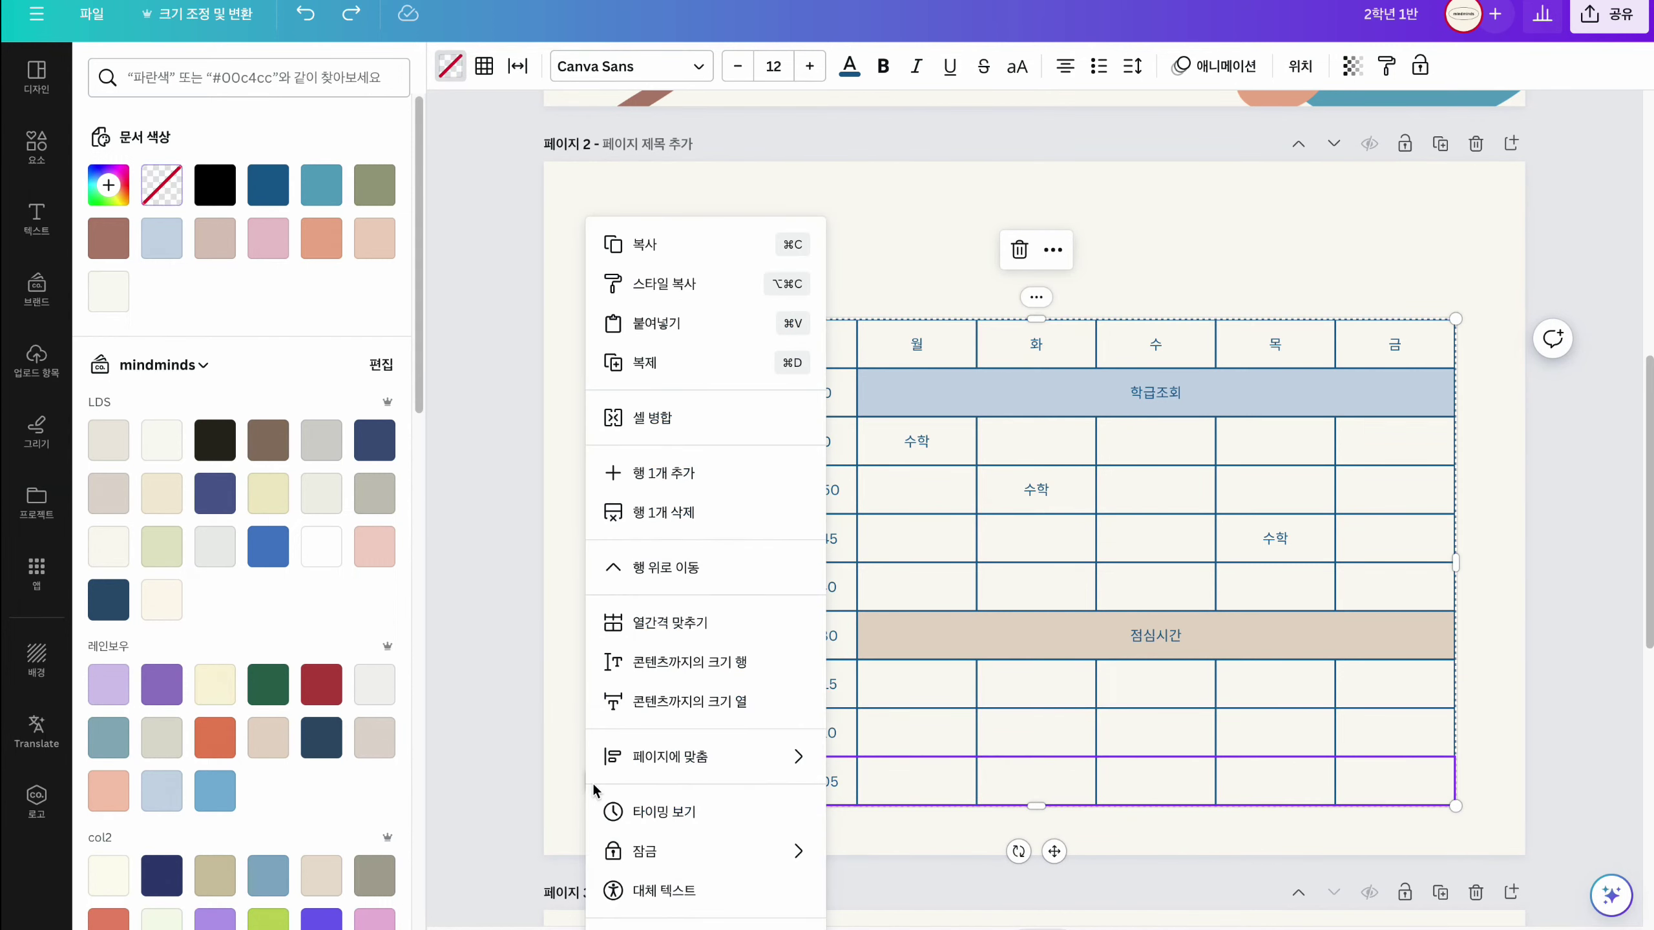
left_click(650, 513)
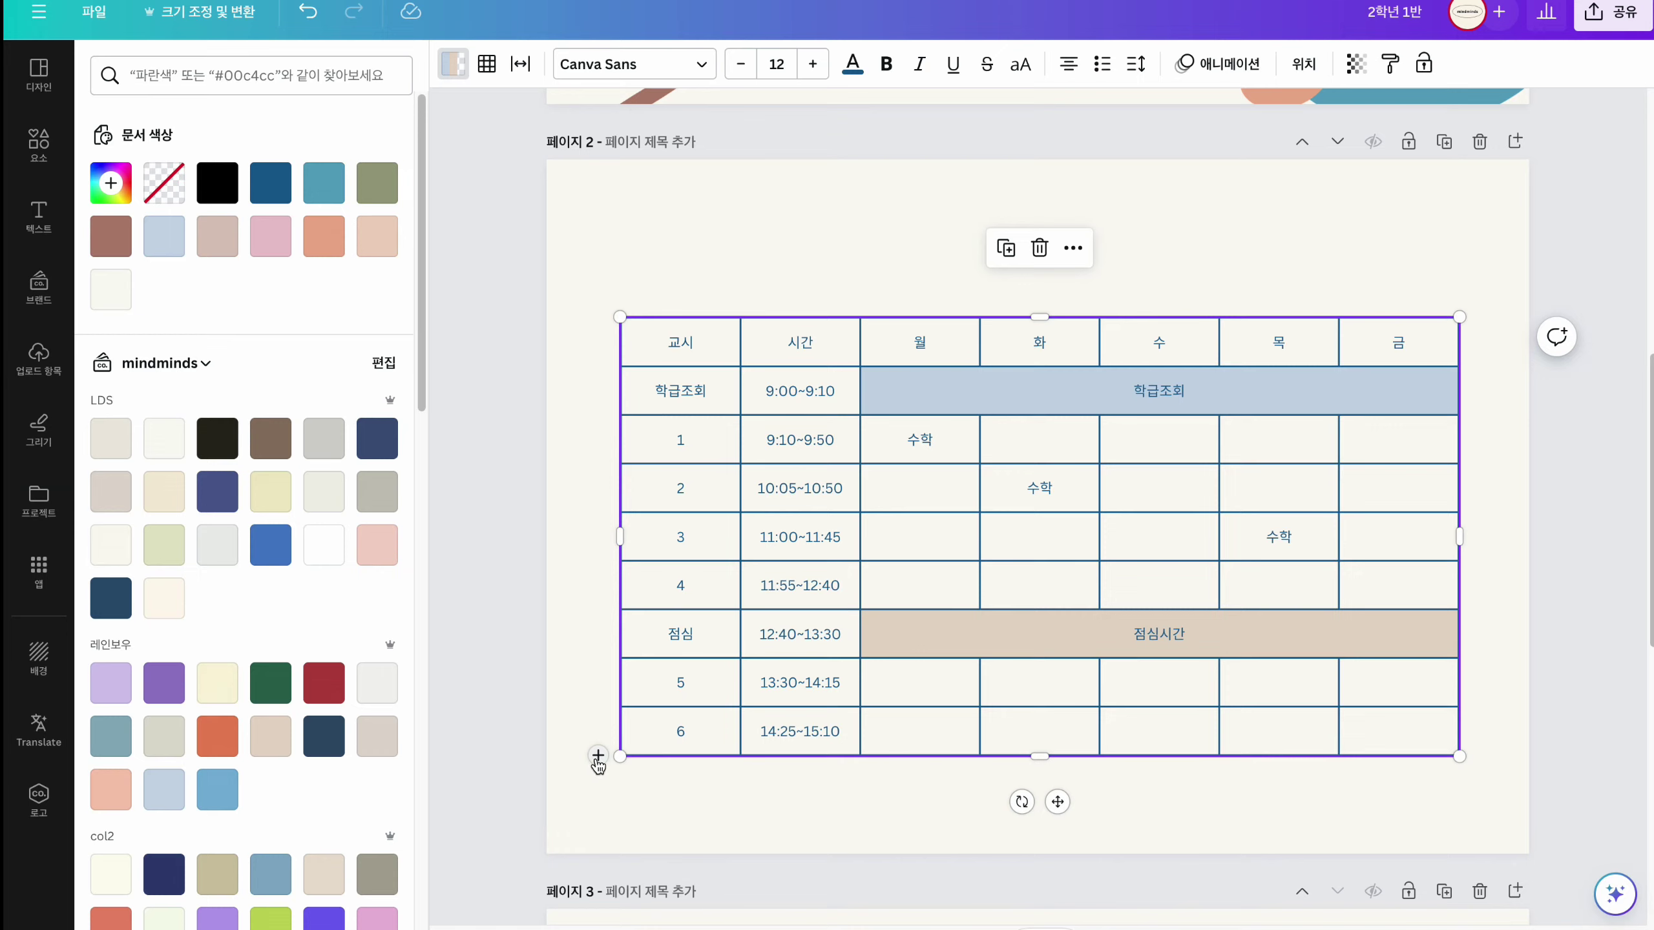
left_click(596, 756)
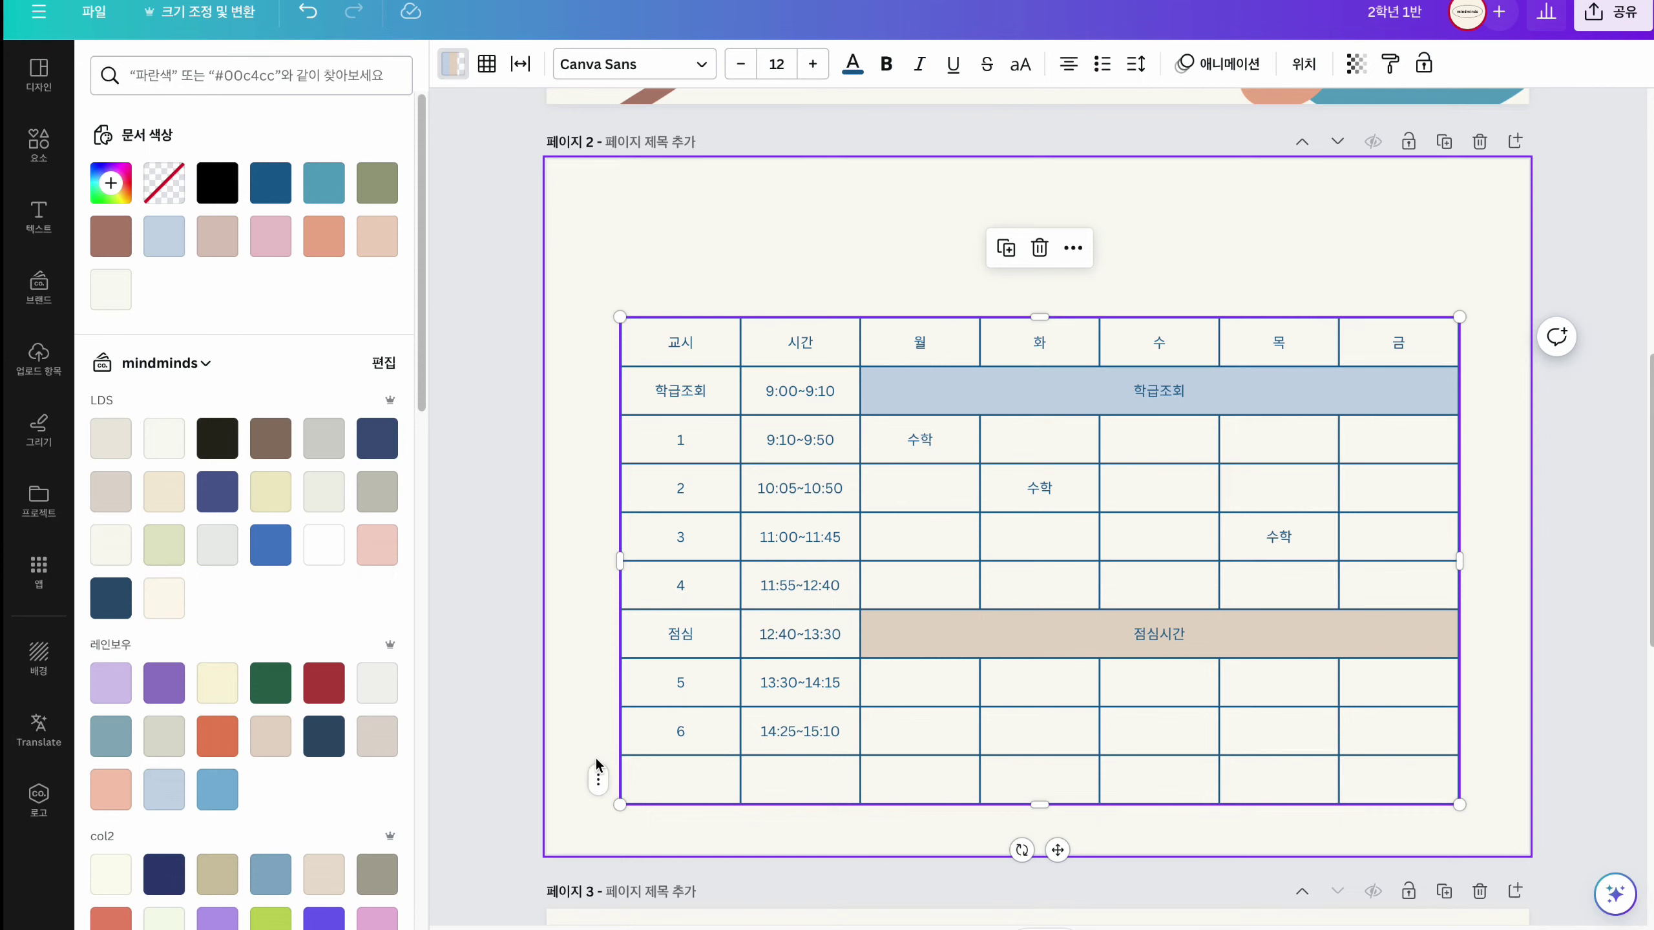
- Delete the 시간 column from the timetable on page 2
mouse_move(1407, 304)
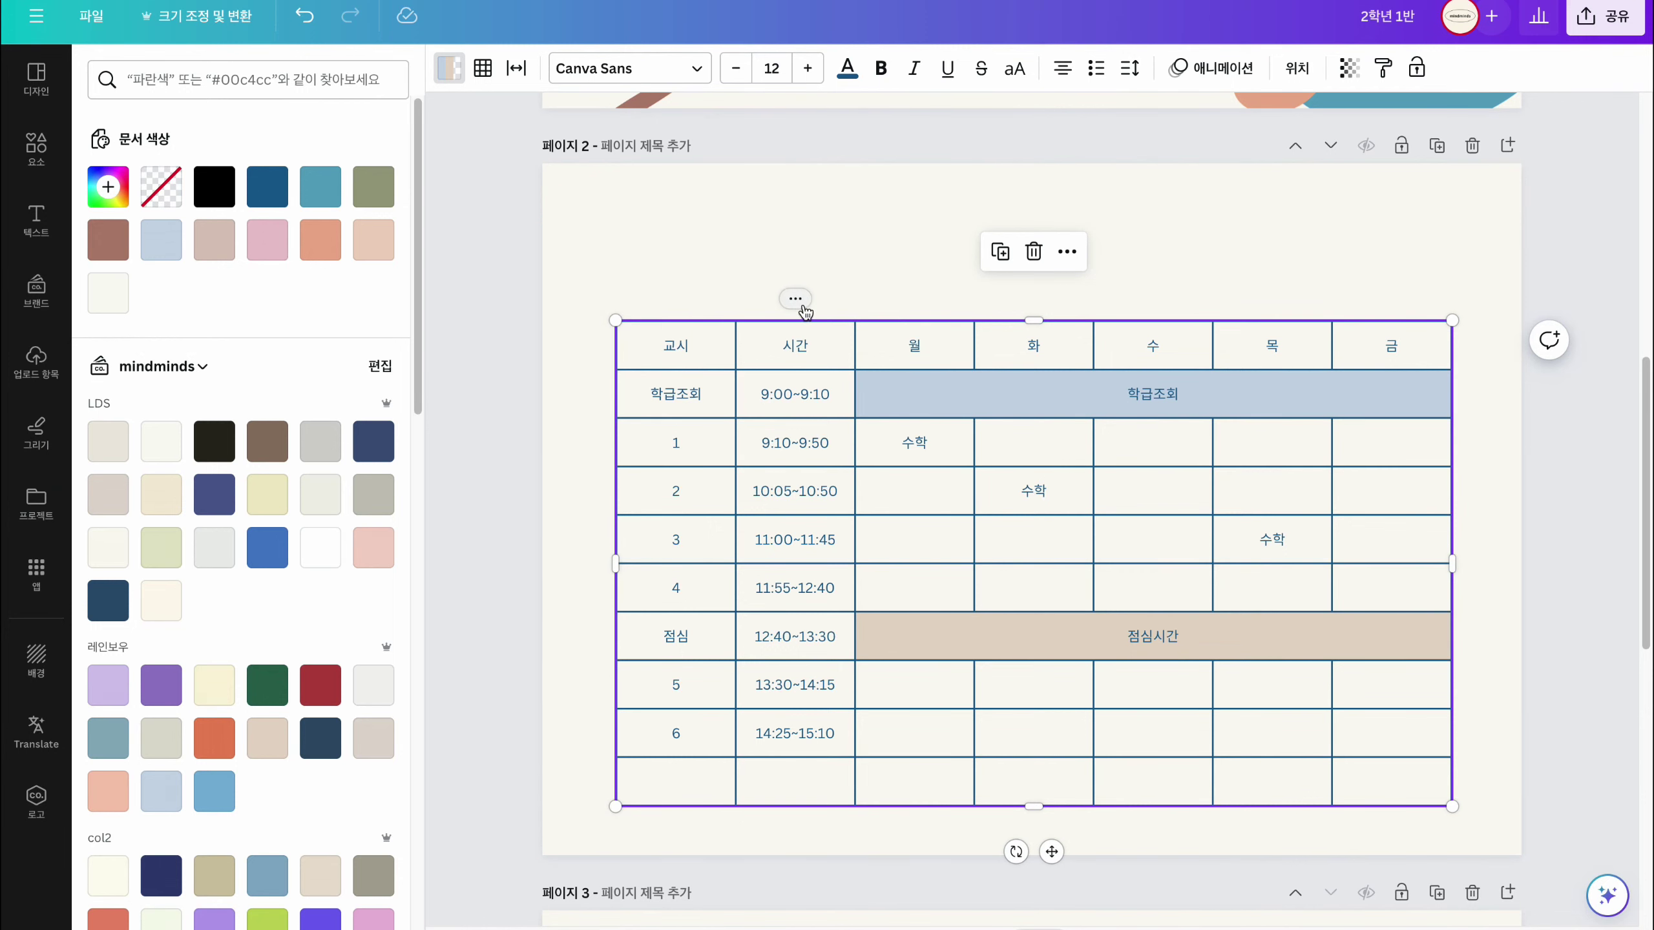
left_click(798, 300)
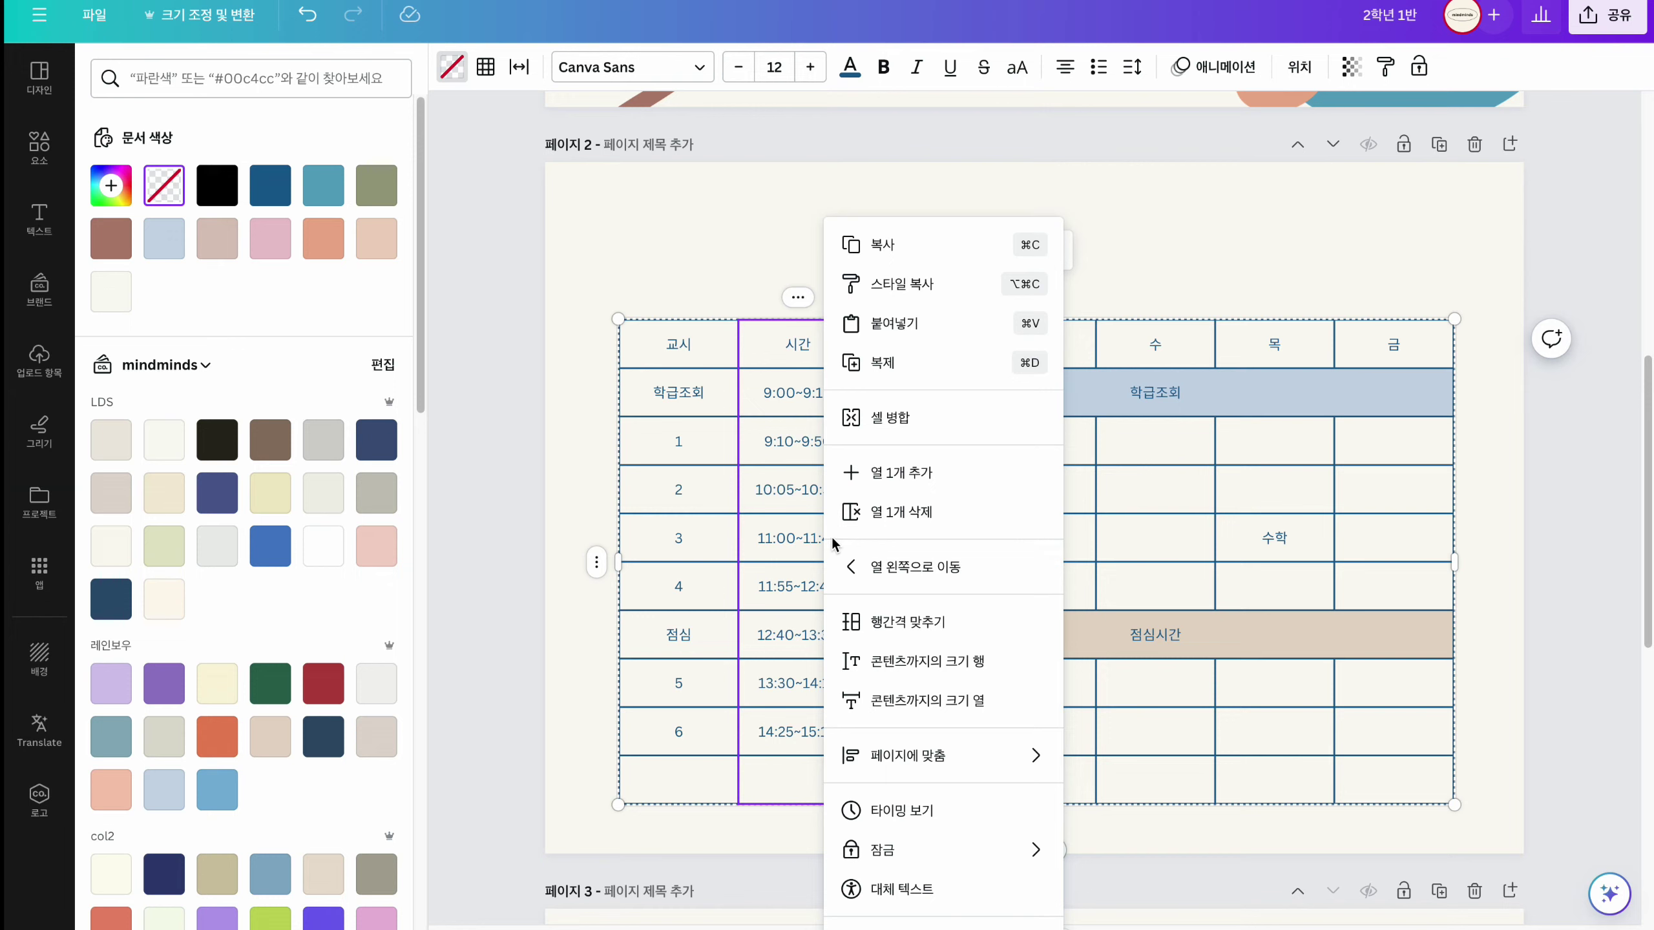
left_click(894, 514)
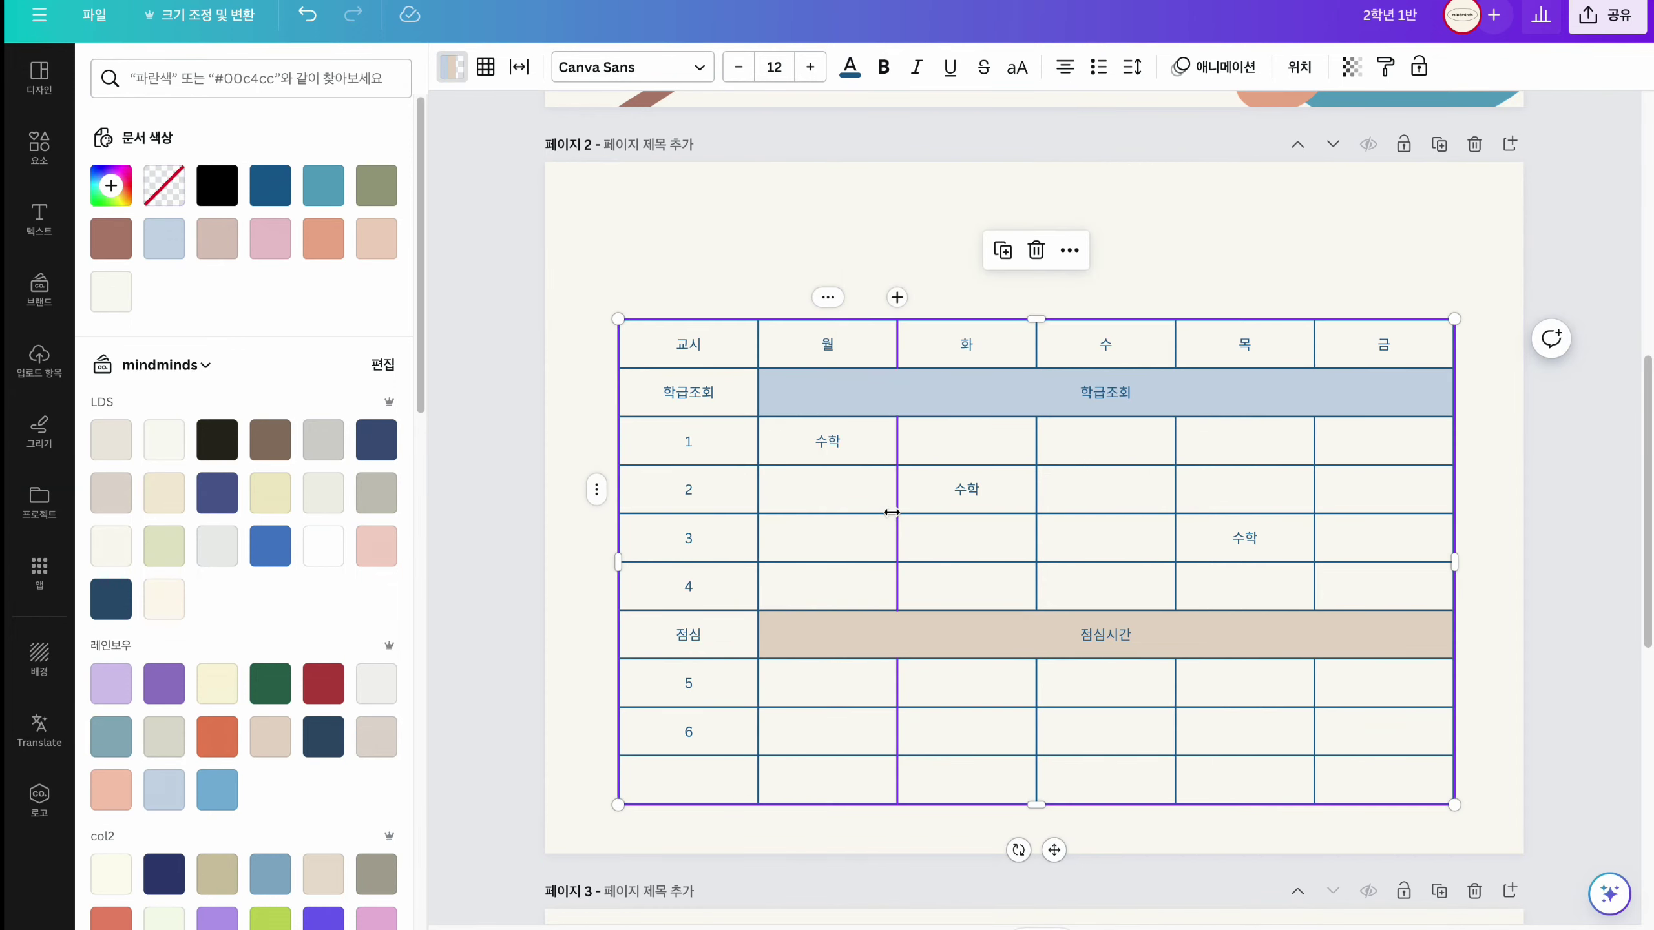
- Fill the timetable's header row with the pale yellow from the LDS palette
left_click(597, 343)
left_click(377, 238)
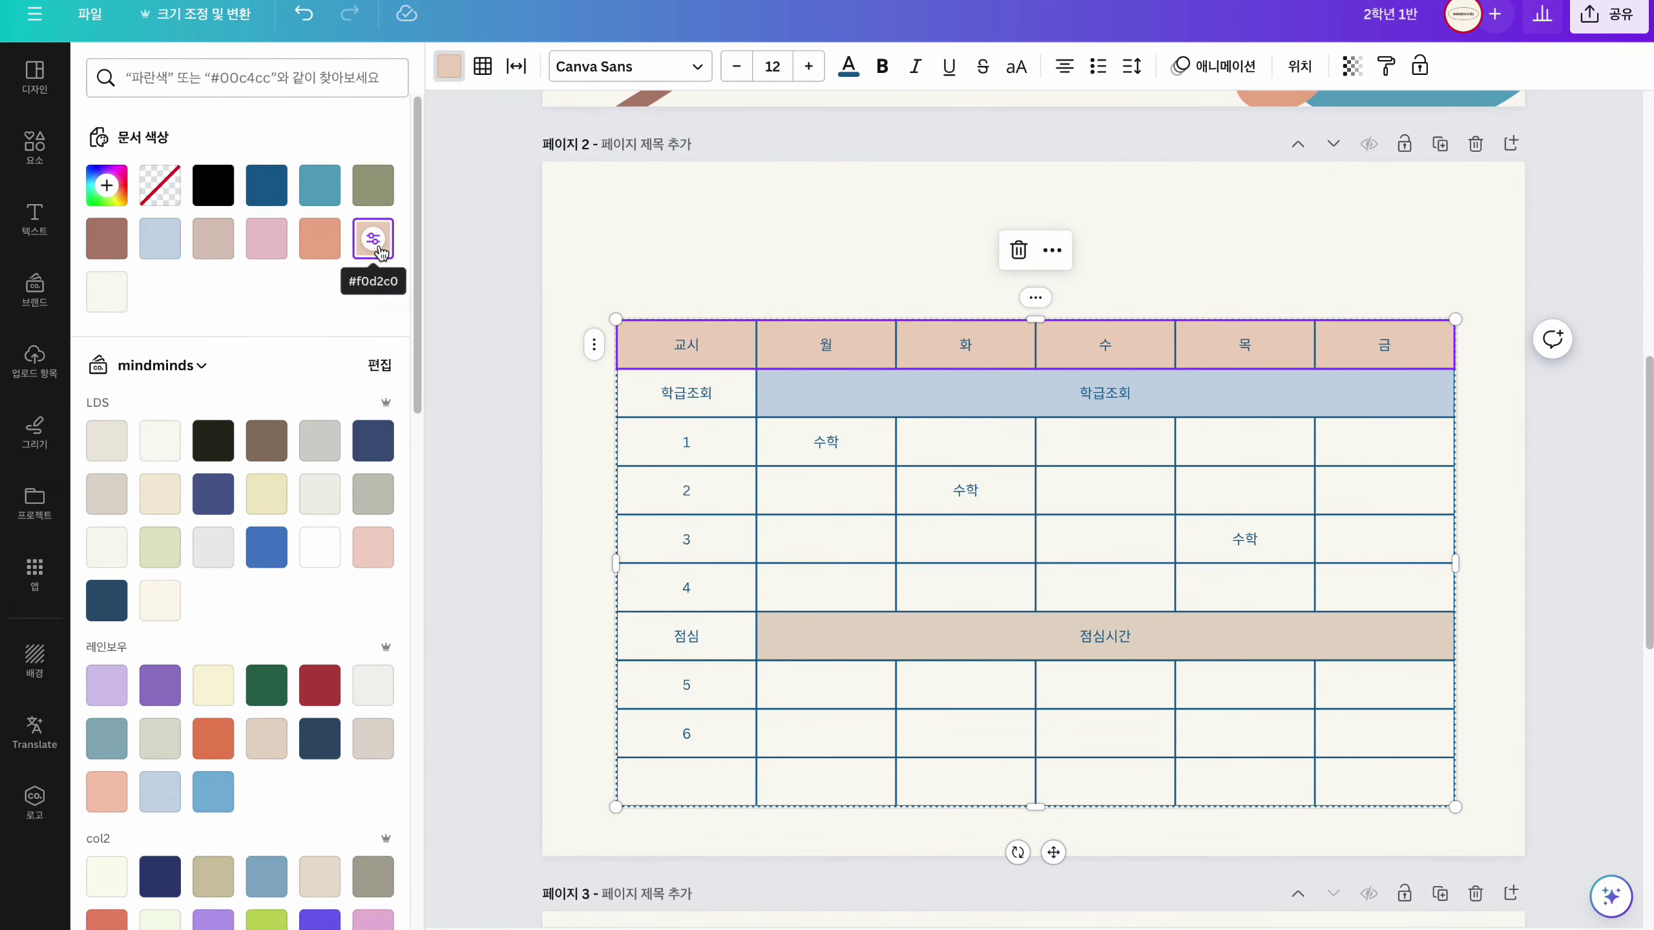
left_click(323, 495)
left_click(266, 494)
left_click(683, 248)
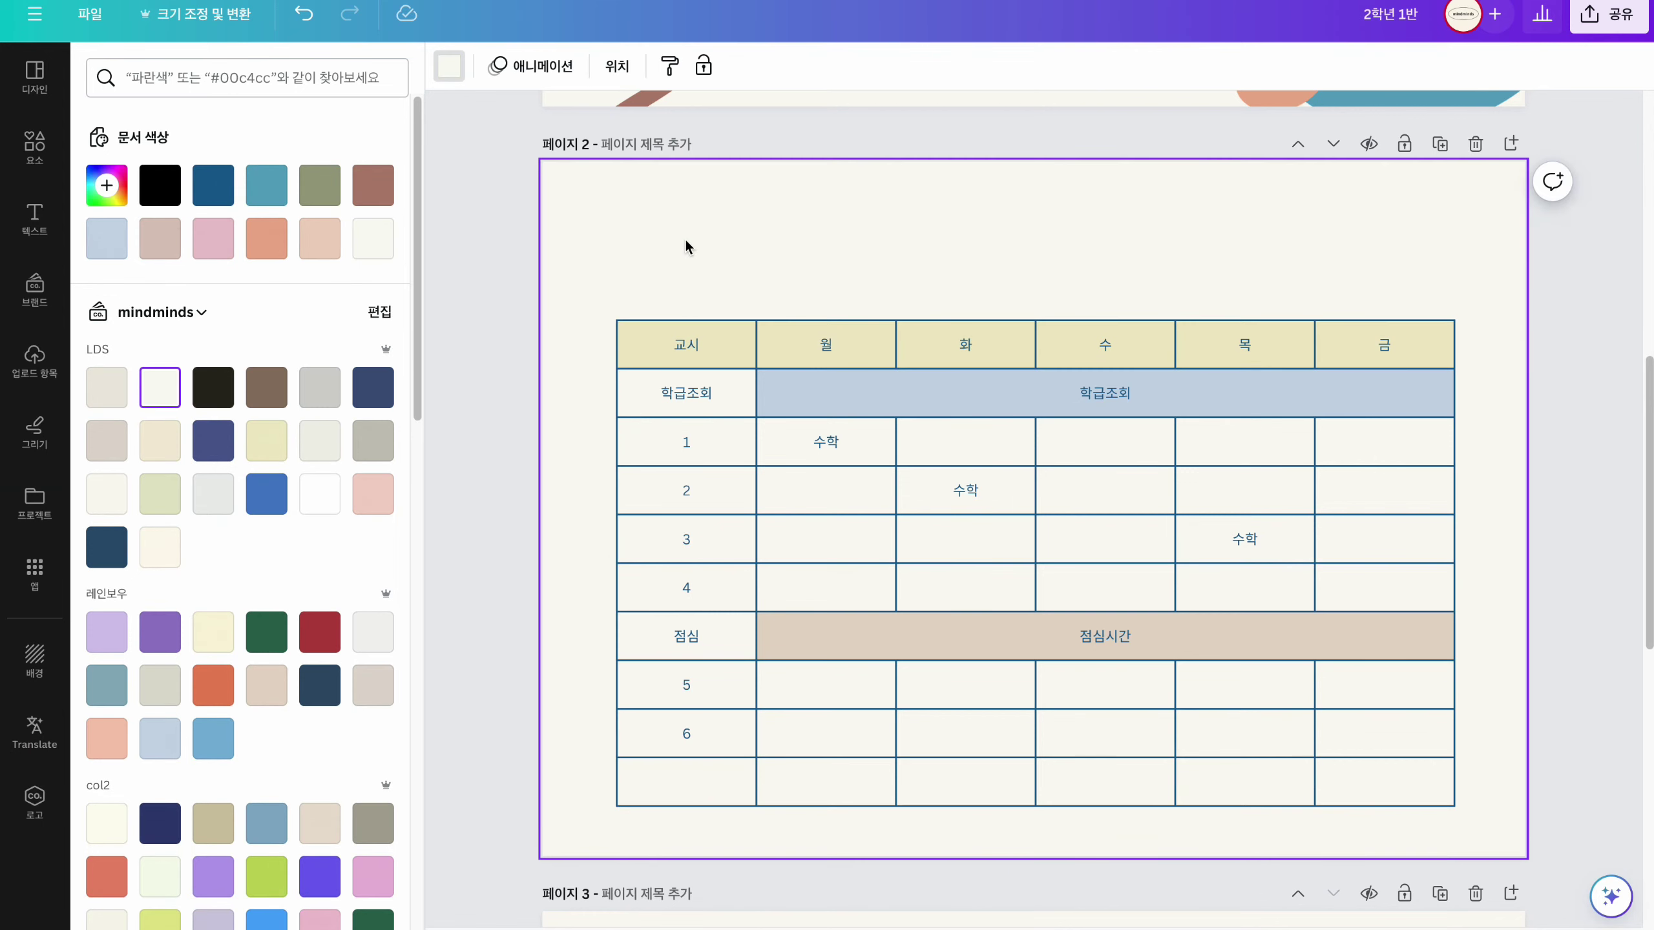
- Fill all three 수학 cells in the timetable with the pink from the document colours
left_click(1009, 505)
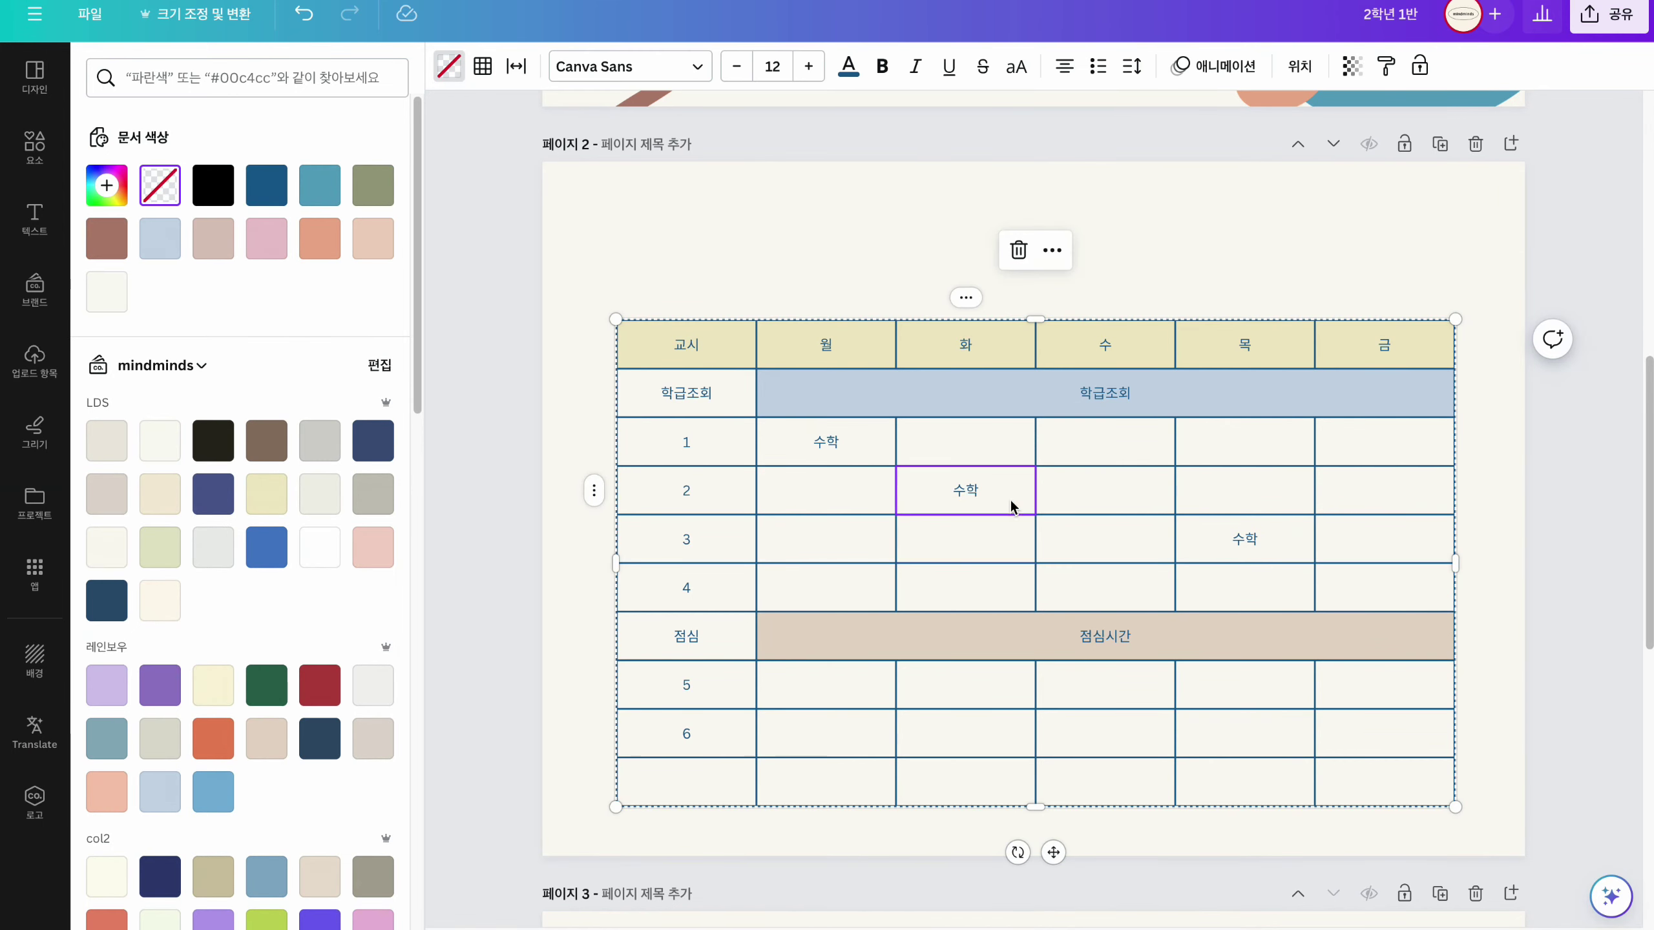
left_click(266, 238)
left_click(1211, 547)
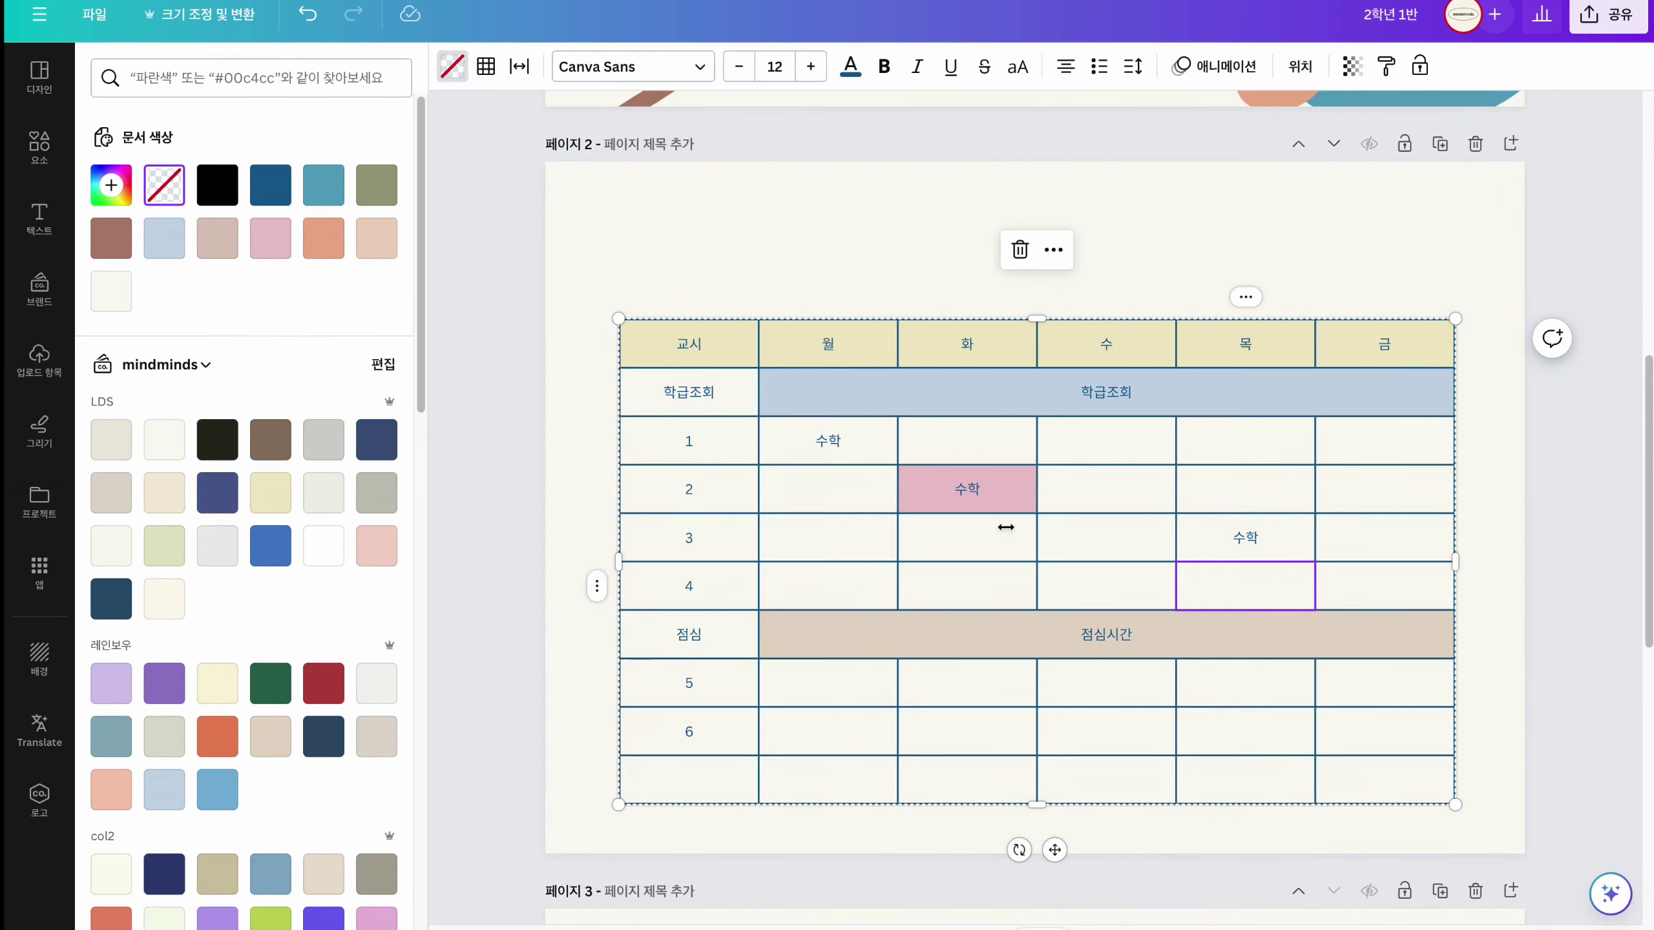
left_click(1008, 491)
left_click(852, 452)
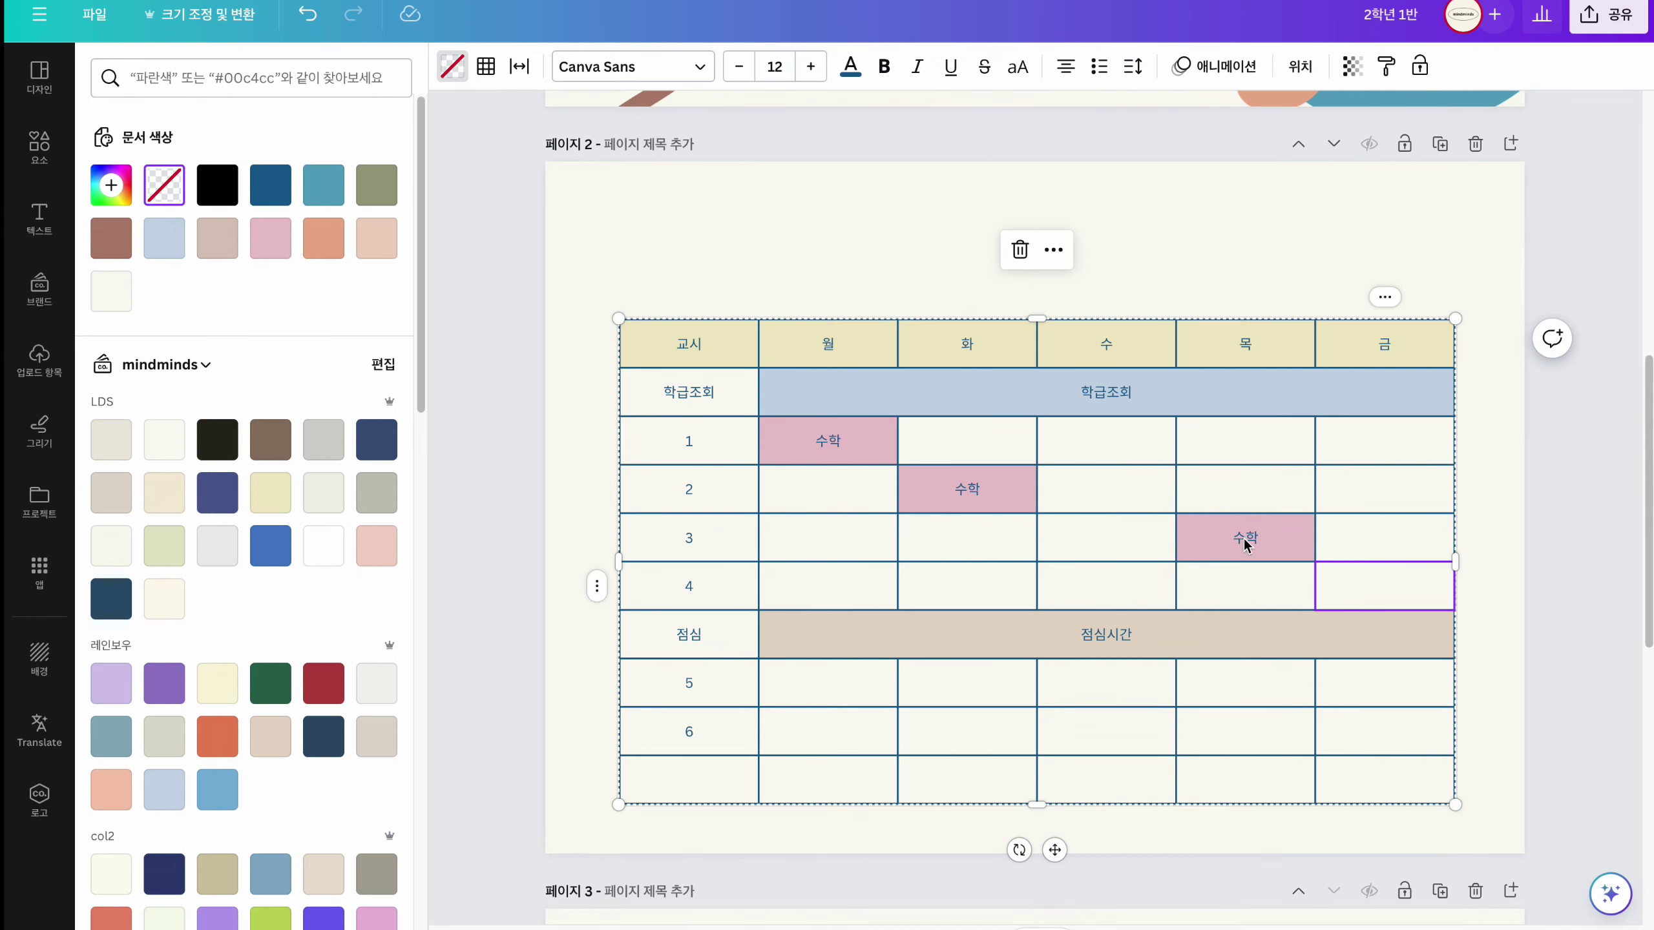
- Enter 국어 in Tuesday's third-period cell with a light green fill, and copy it to Wednesday's and Thursday's second period
left_click(967, 550)
type("국어")
left_click(164, 545)
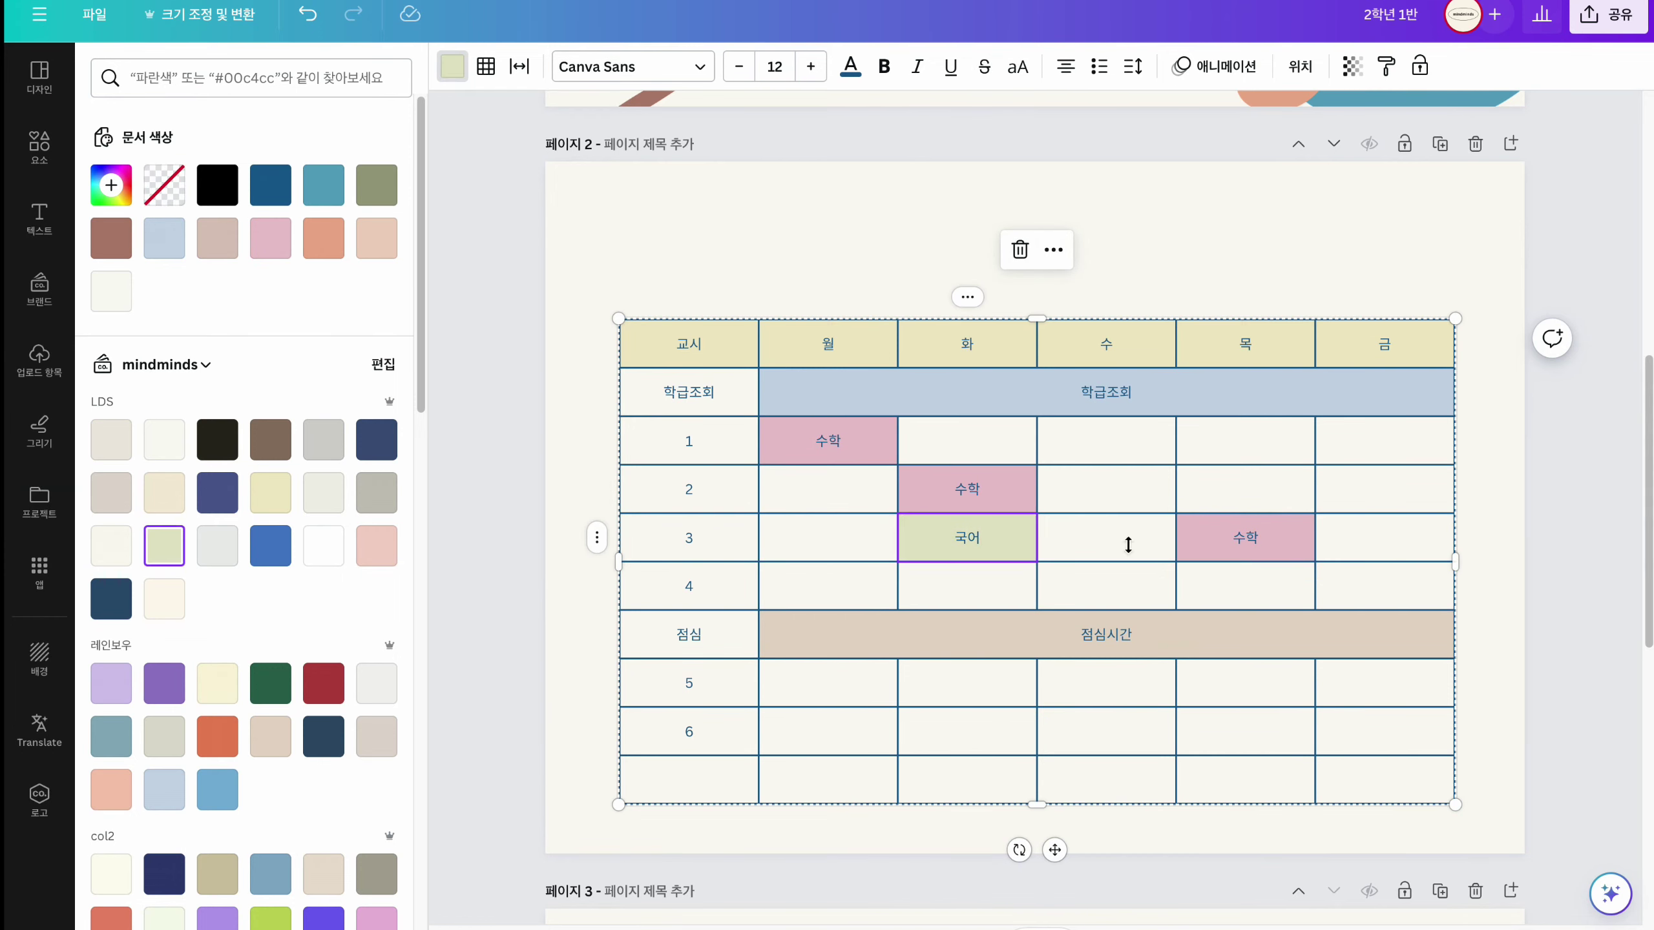
key("ctrl+c")
left_click_drag(1106, 488, 1244, 488)
key("ctrl+v")
key("Escape")
- Add a text box centred above the timetable with the title 주간일정표
left_click_drag(988, 515, 842, 473)
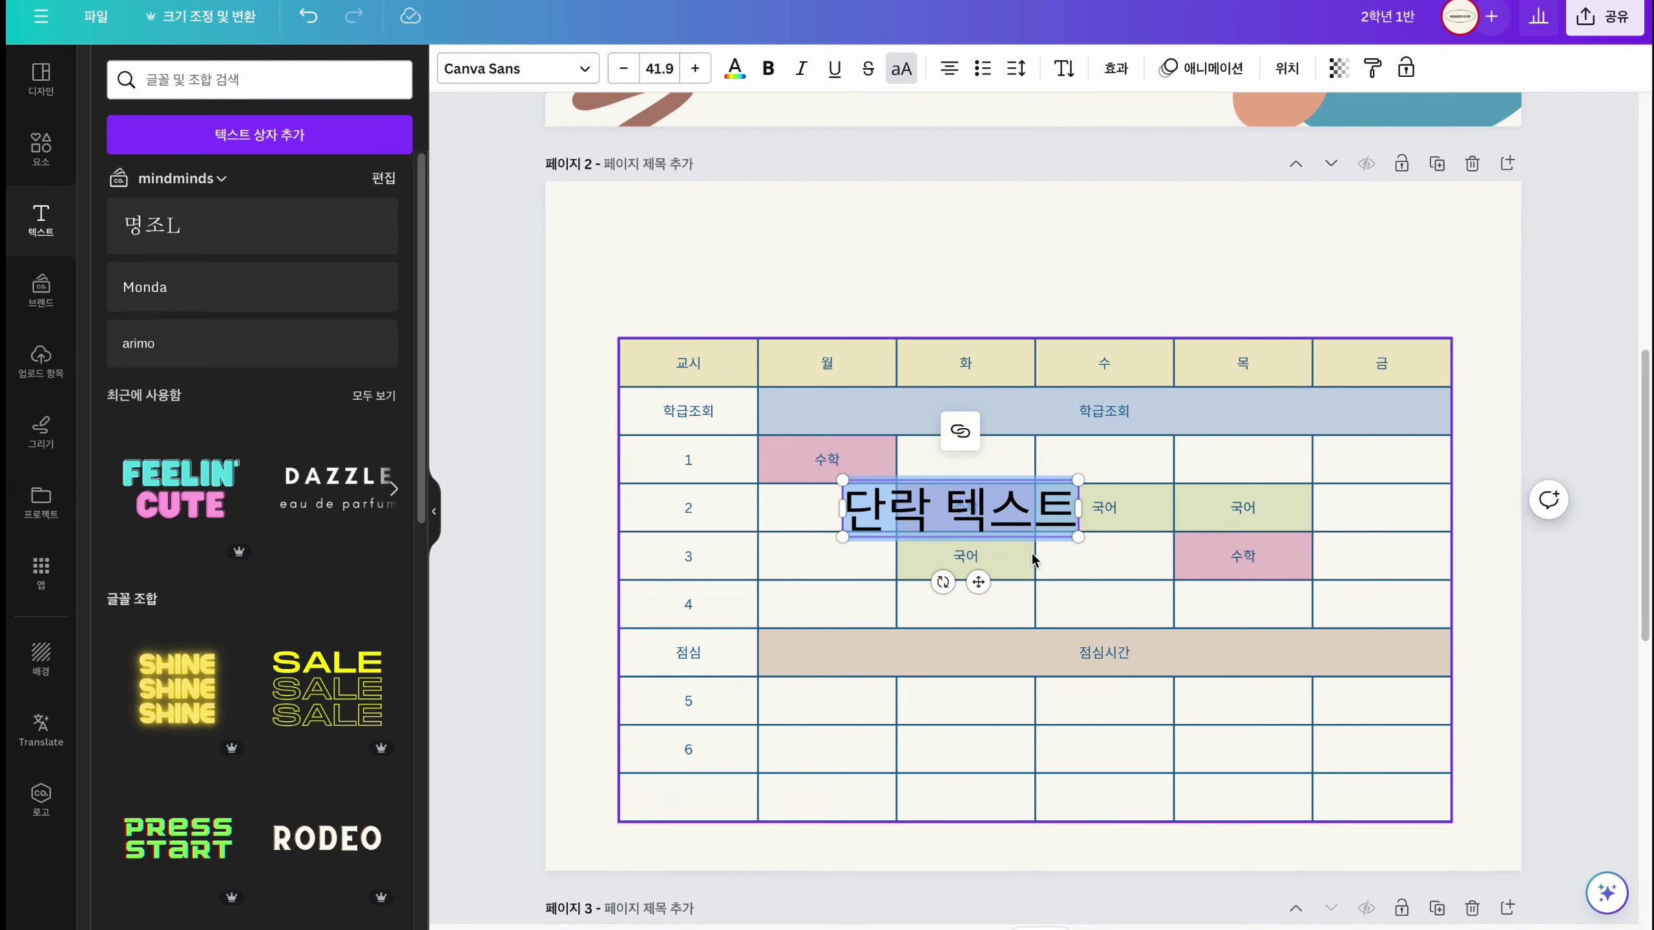
left_click_drag(980, 582, 1053, 352)
type("주가ㄴ일정표")
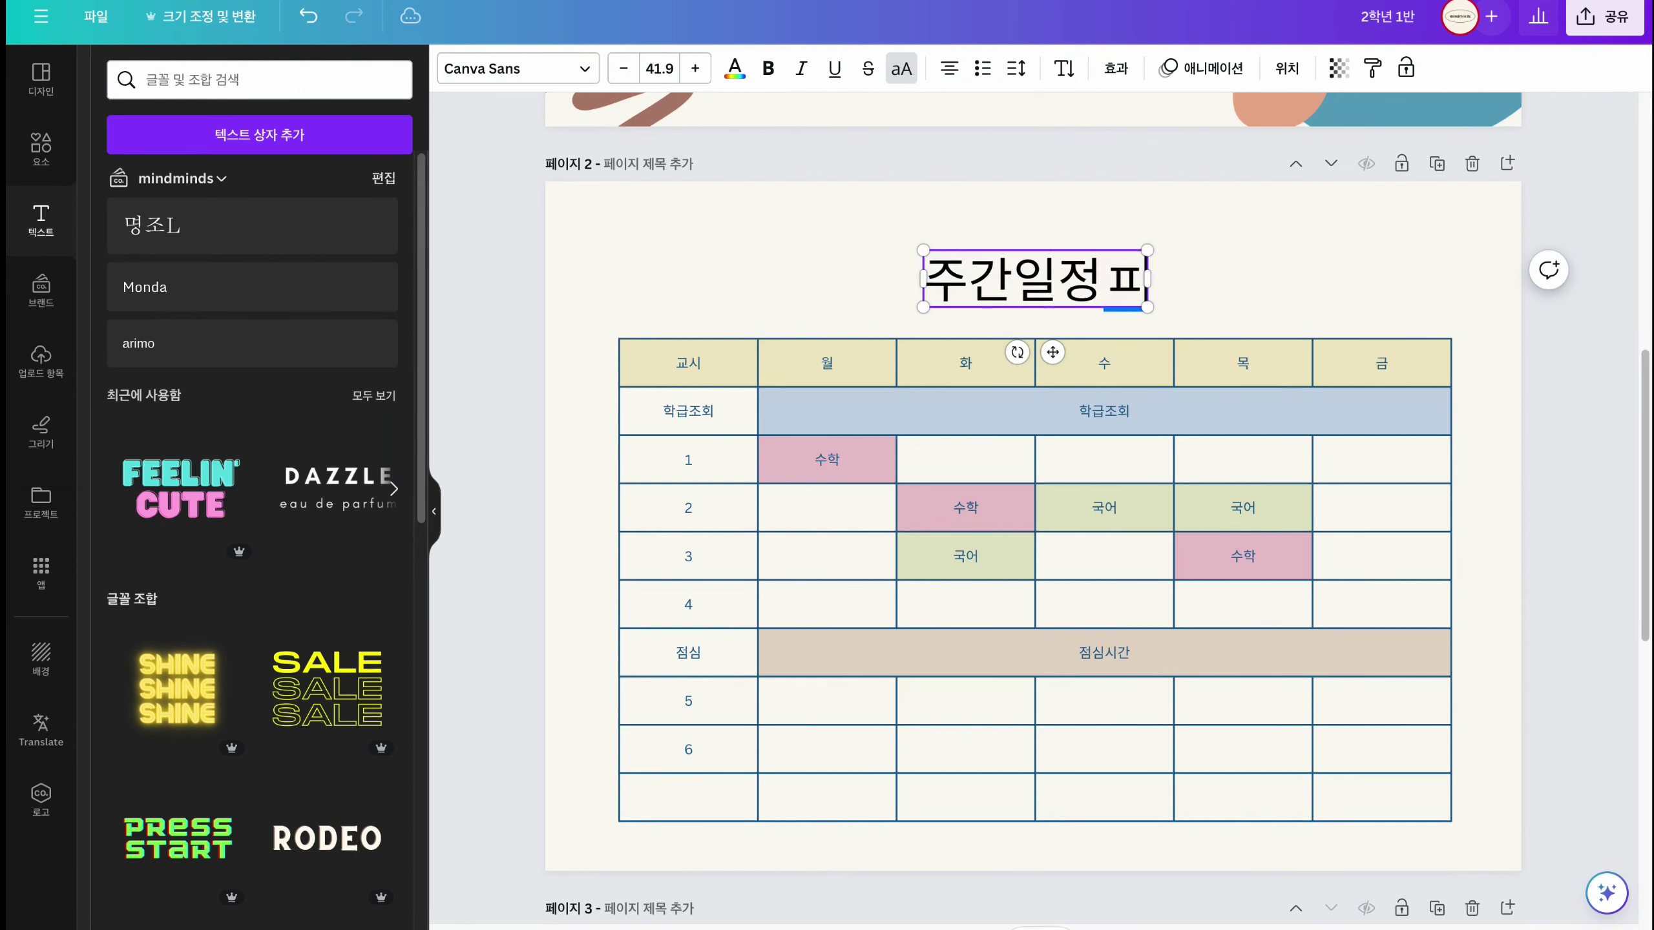
left_click(1218, 303)
- Set the 주간일정표 title on page 2 to the TDTD도토리 font and colour it salmon orange
left_click(1035, 280)
left_click(517, 68)
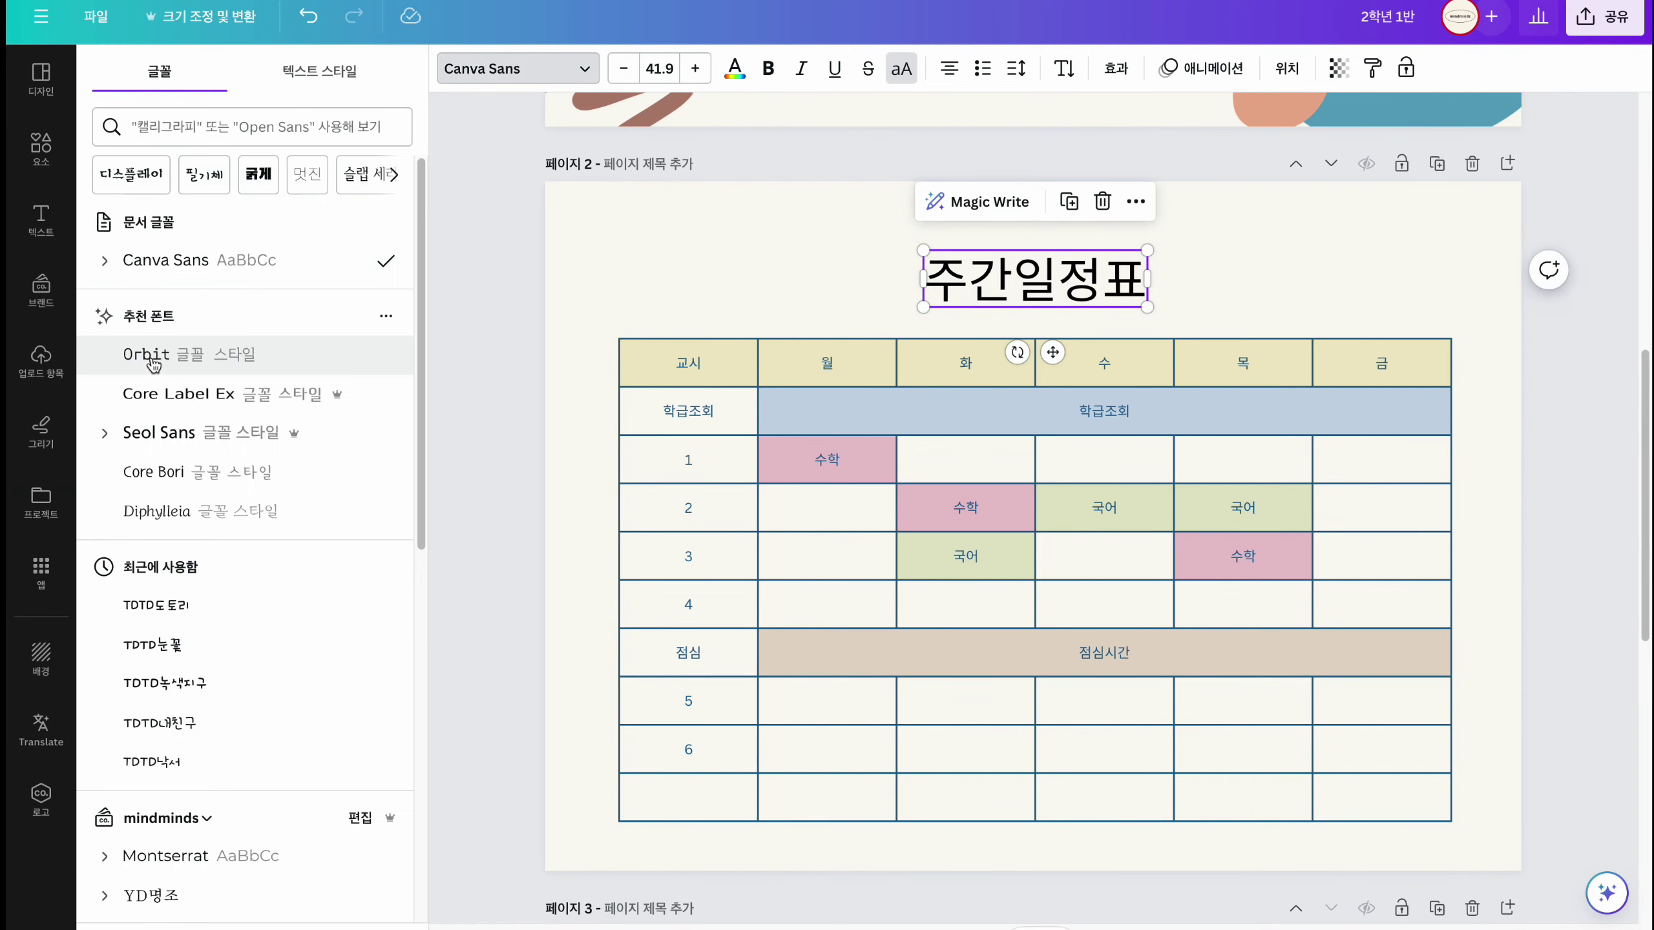
left_click(160, 590)
left_click(734, 68)
left_click(367, 249)
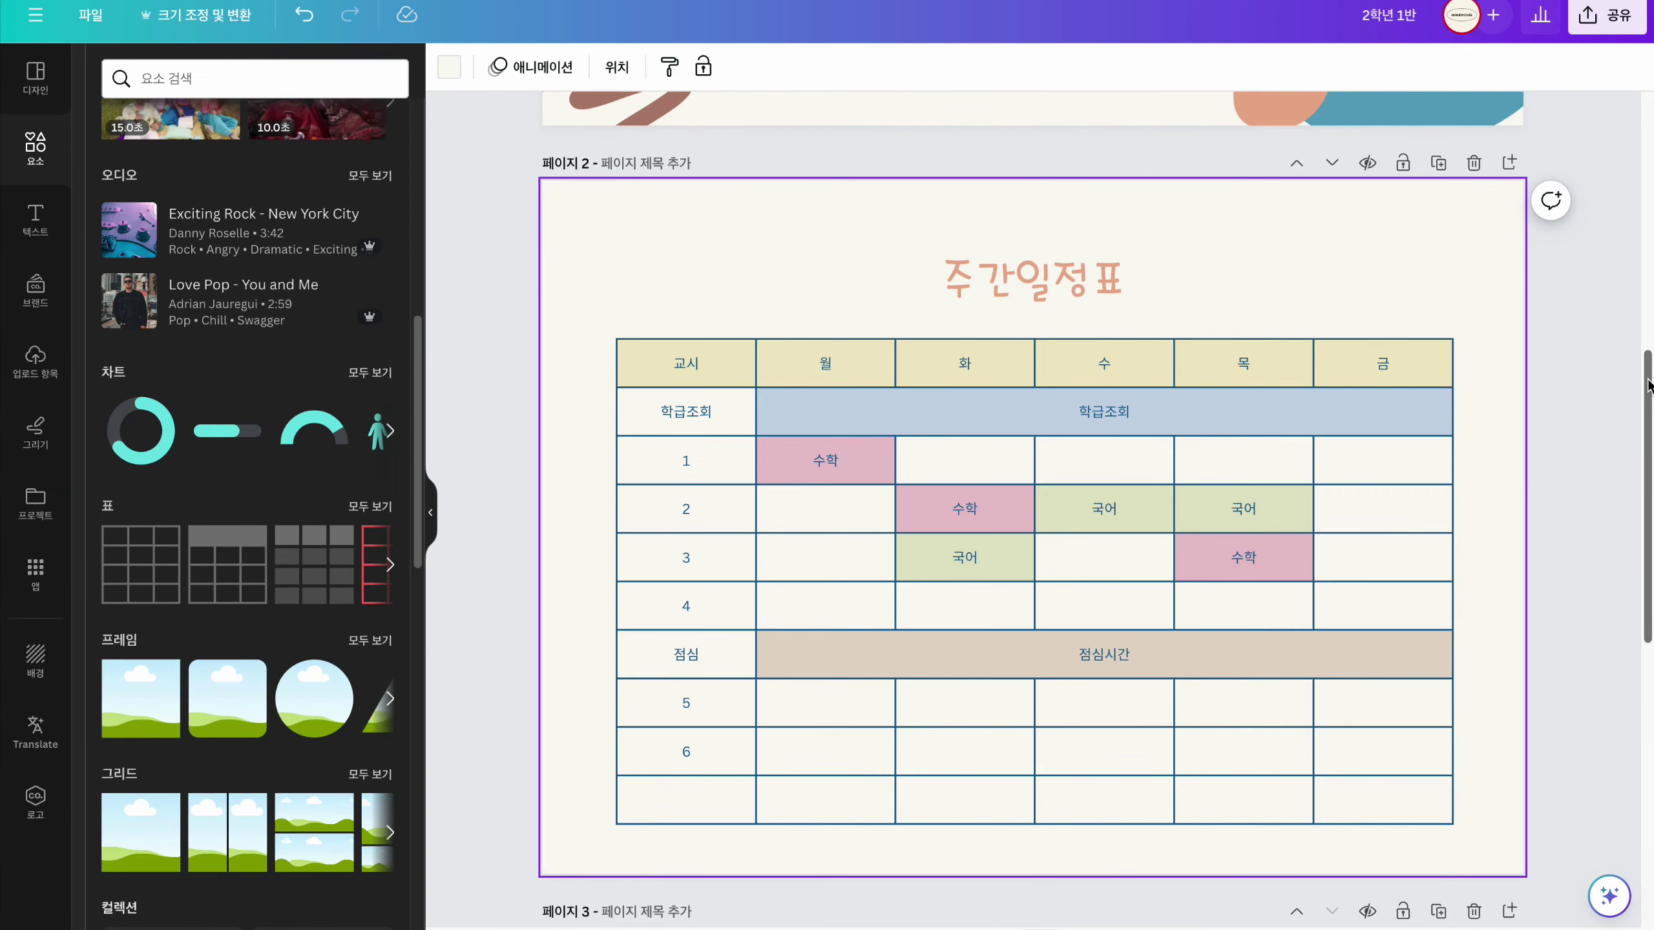
- Open the element collection that the beige abstract shape in page 1's upper-left corner belongs to
left_click_drag(1642, 385, 1642, 125)
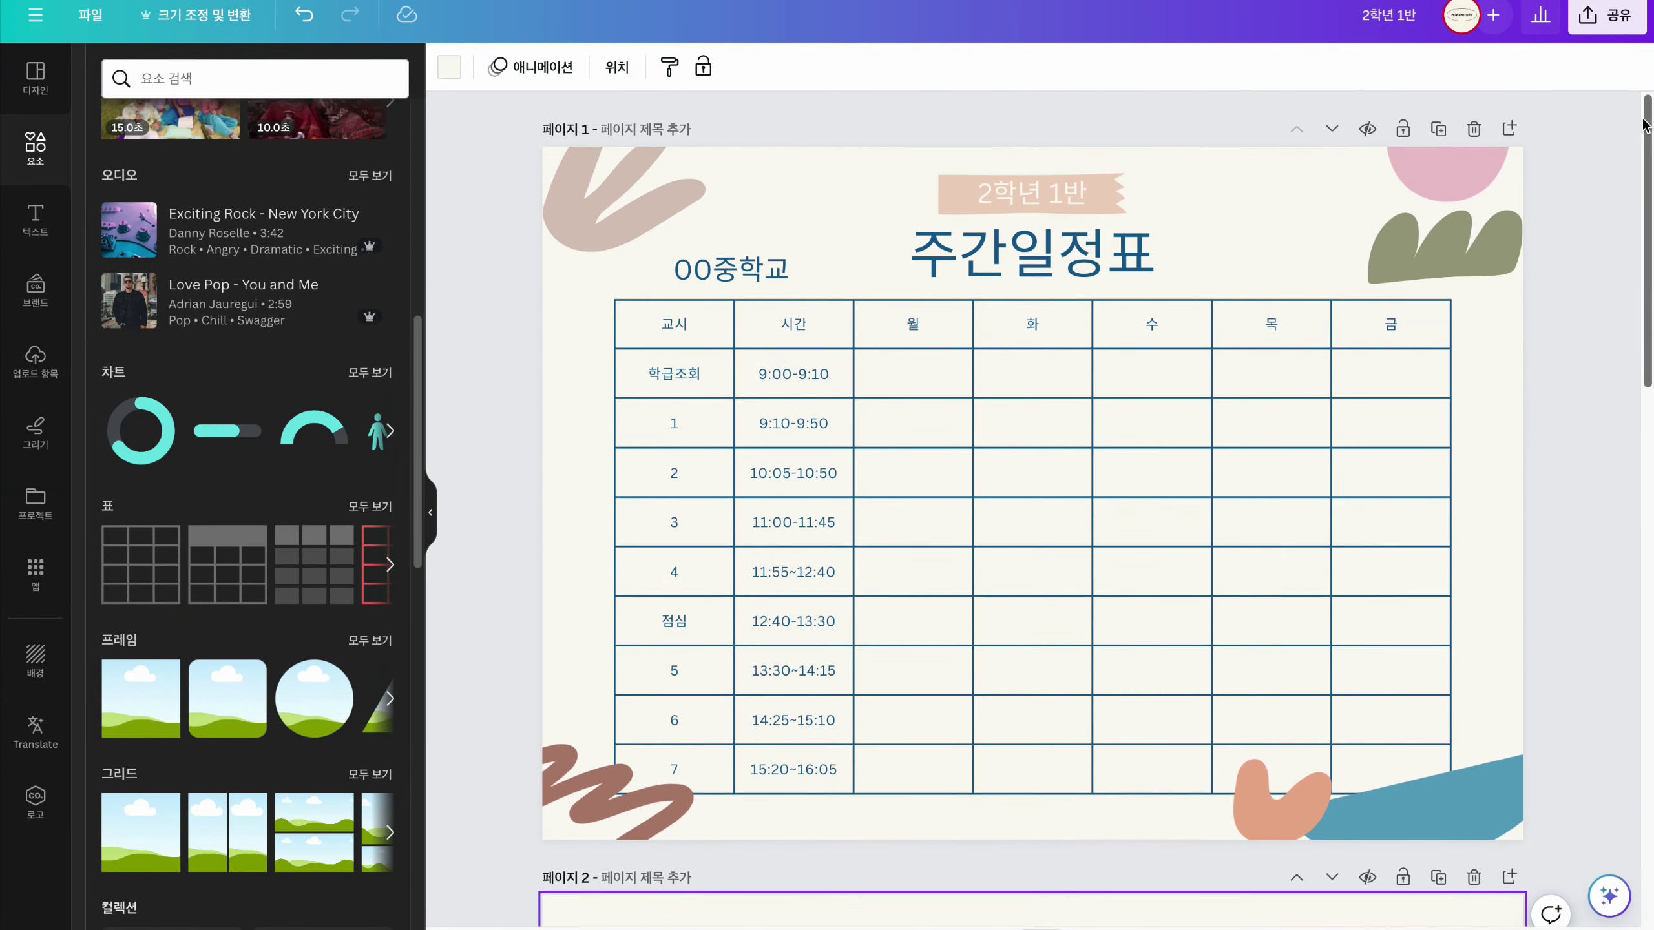
left_click(647, 207)
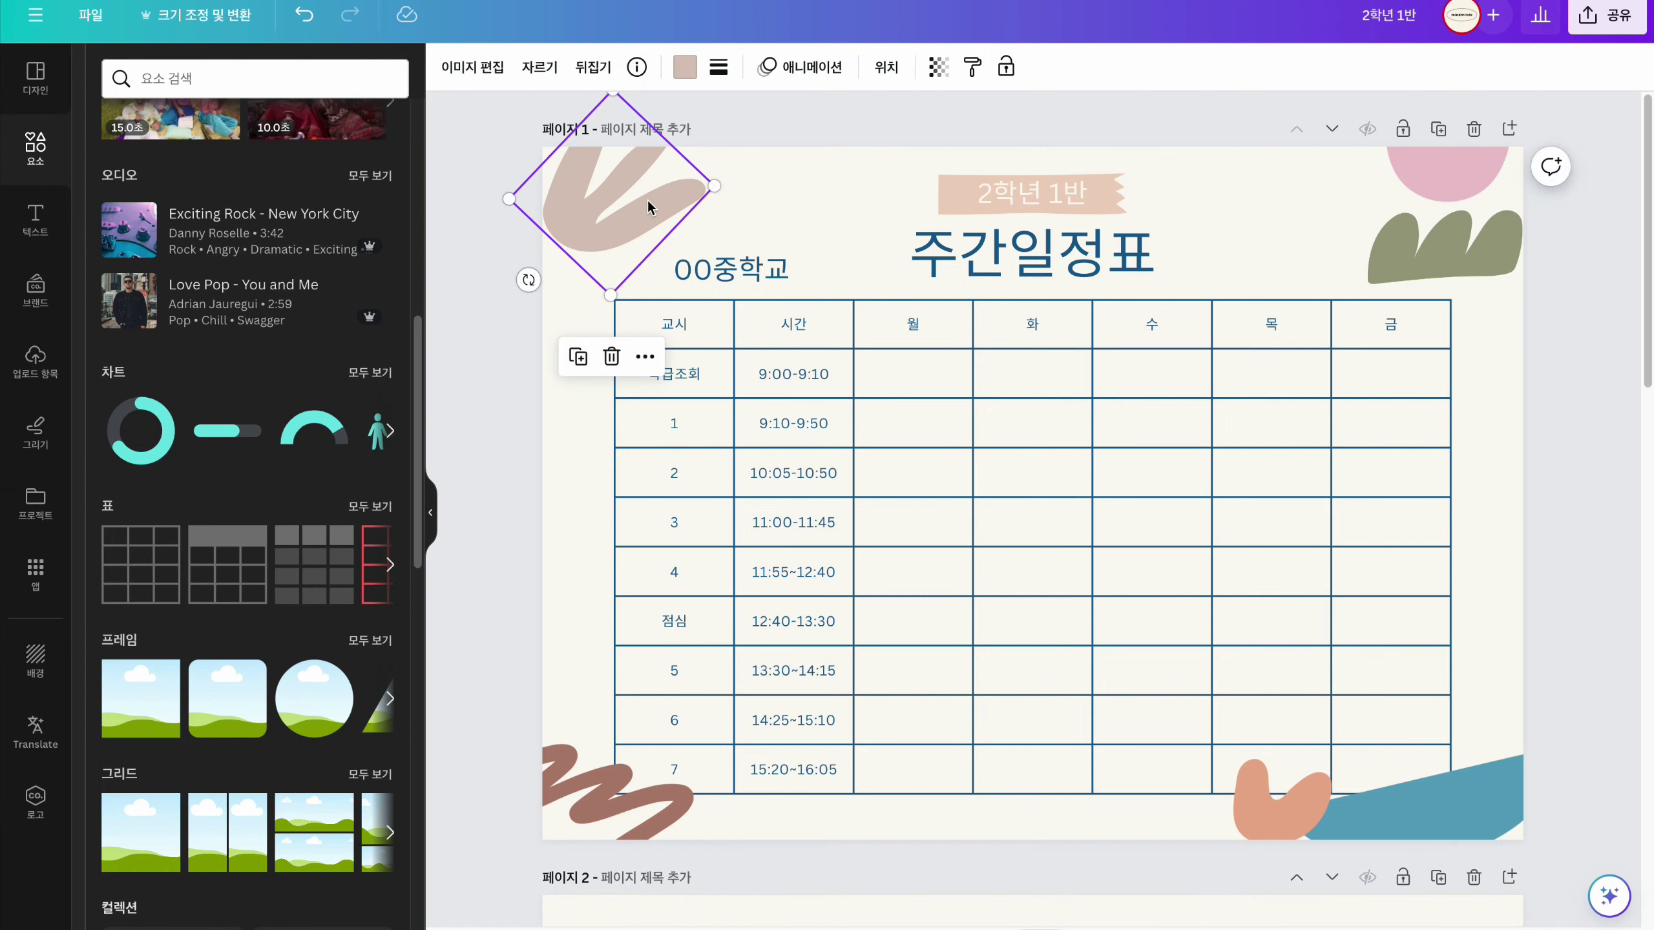
left_click(637, 75)
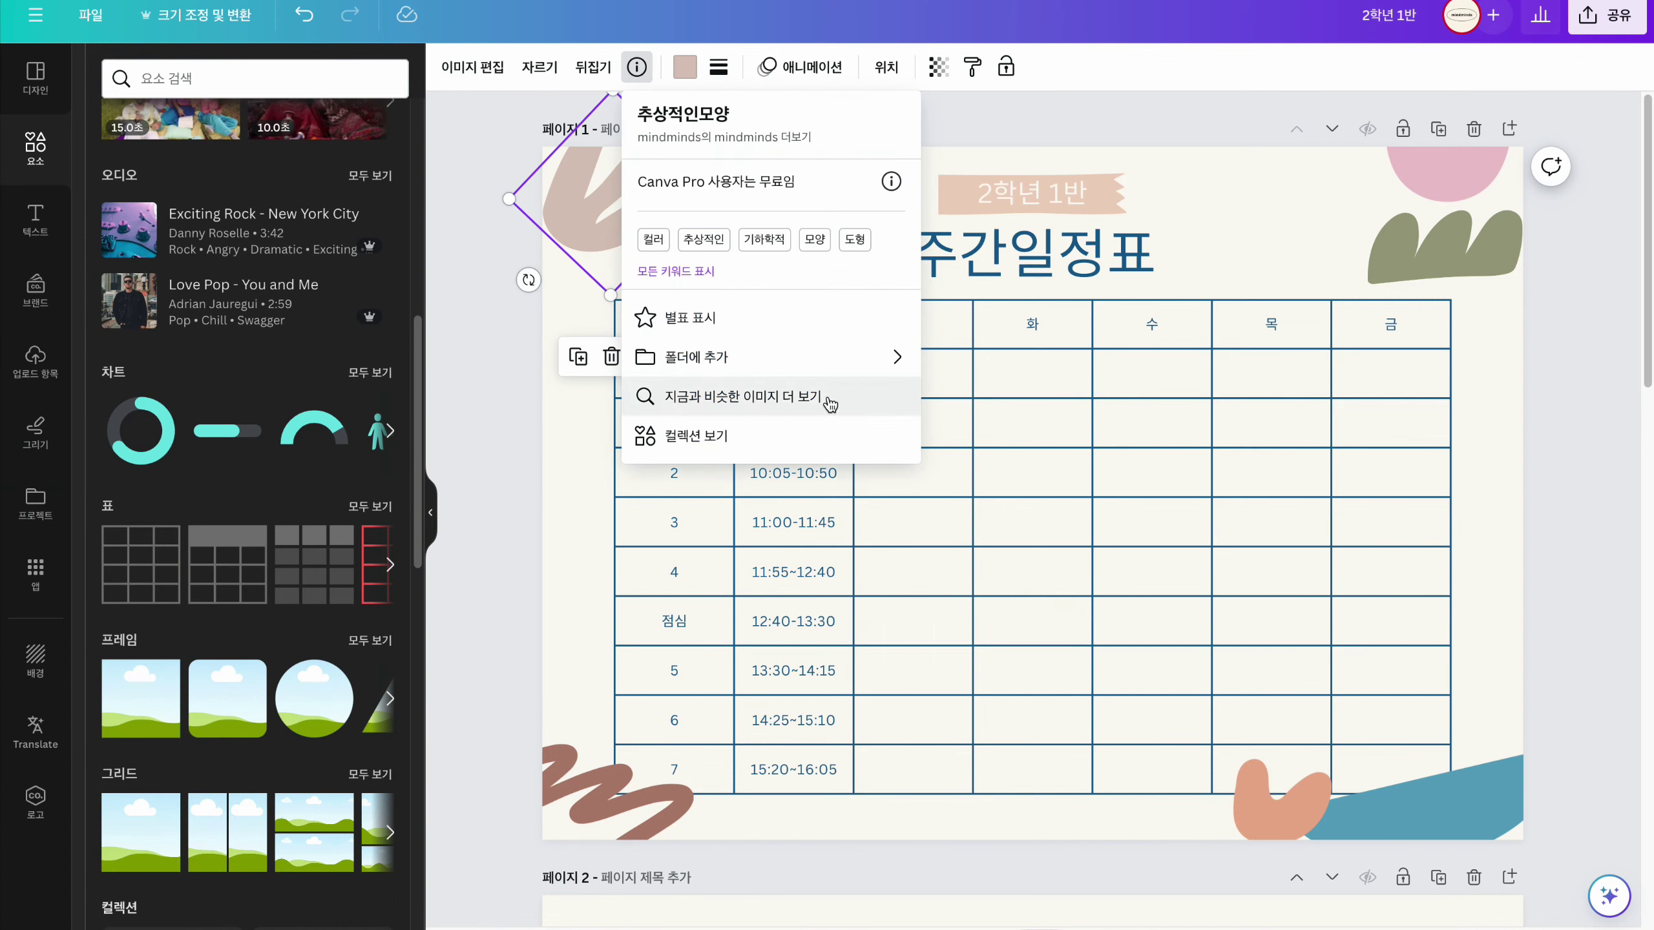
left_click(682, 445)
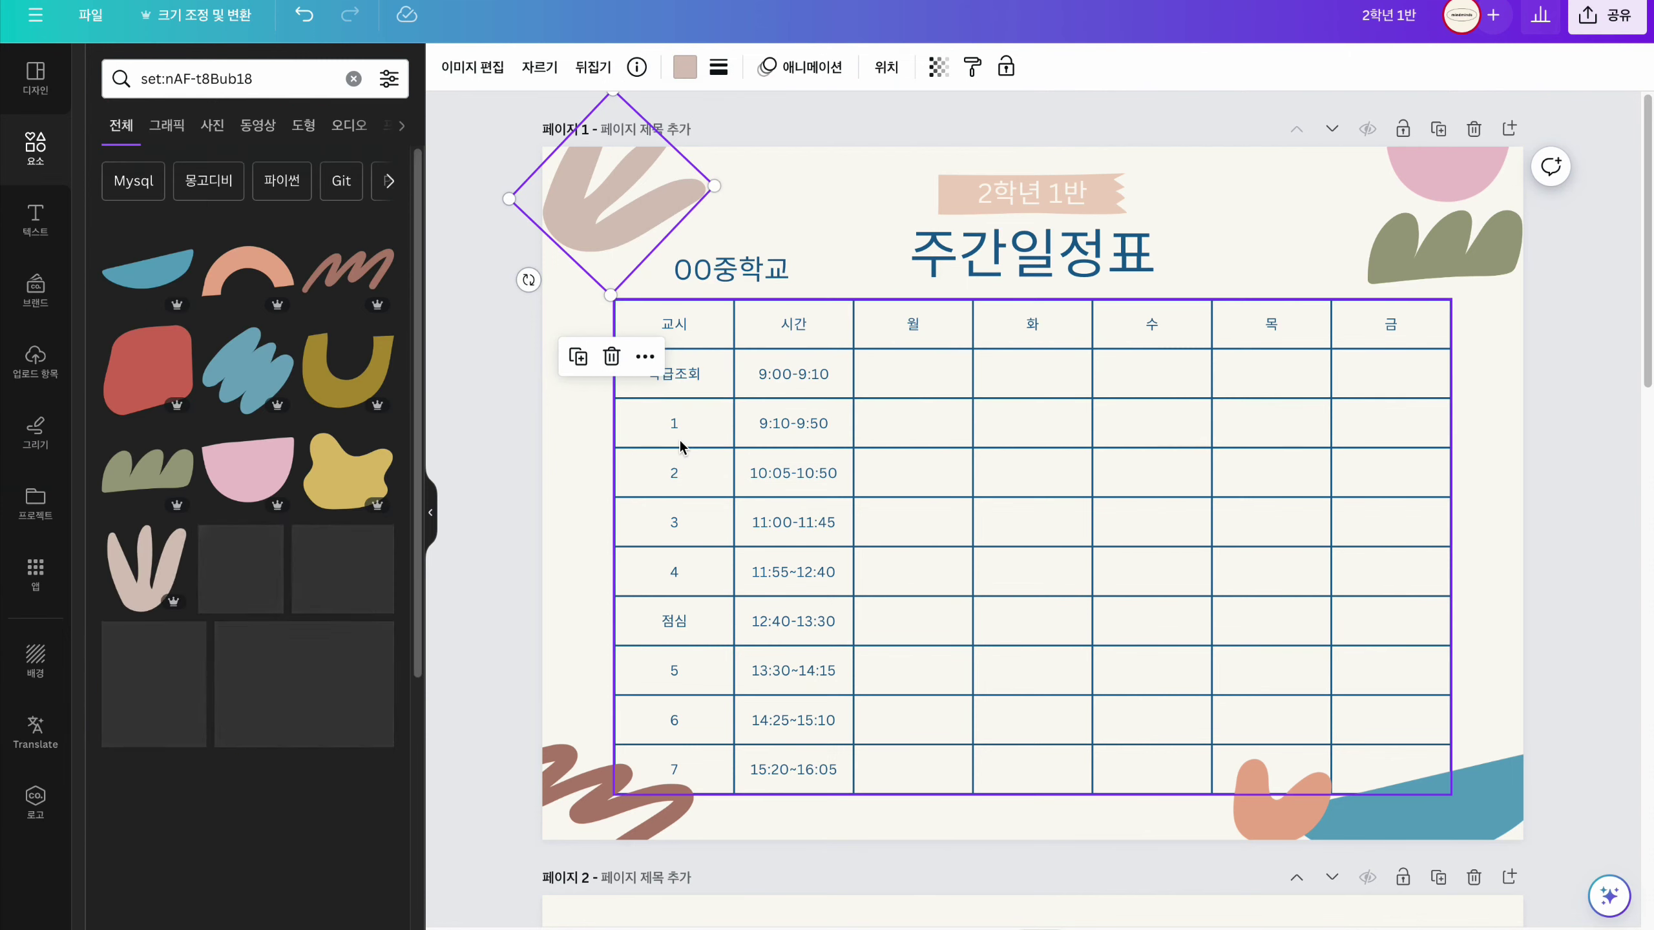
- Add the ochre U shape to page 2's upper-left corner and the teal wavy shape to its upper-right corner
scroll(1036, 508, "down", 10)
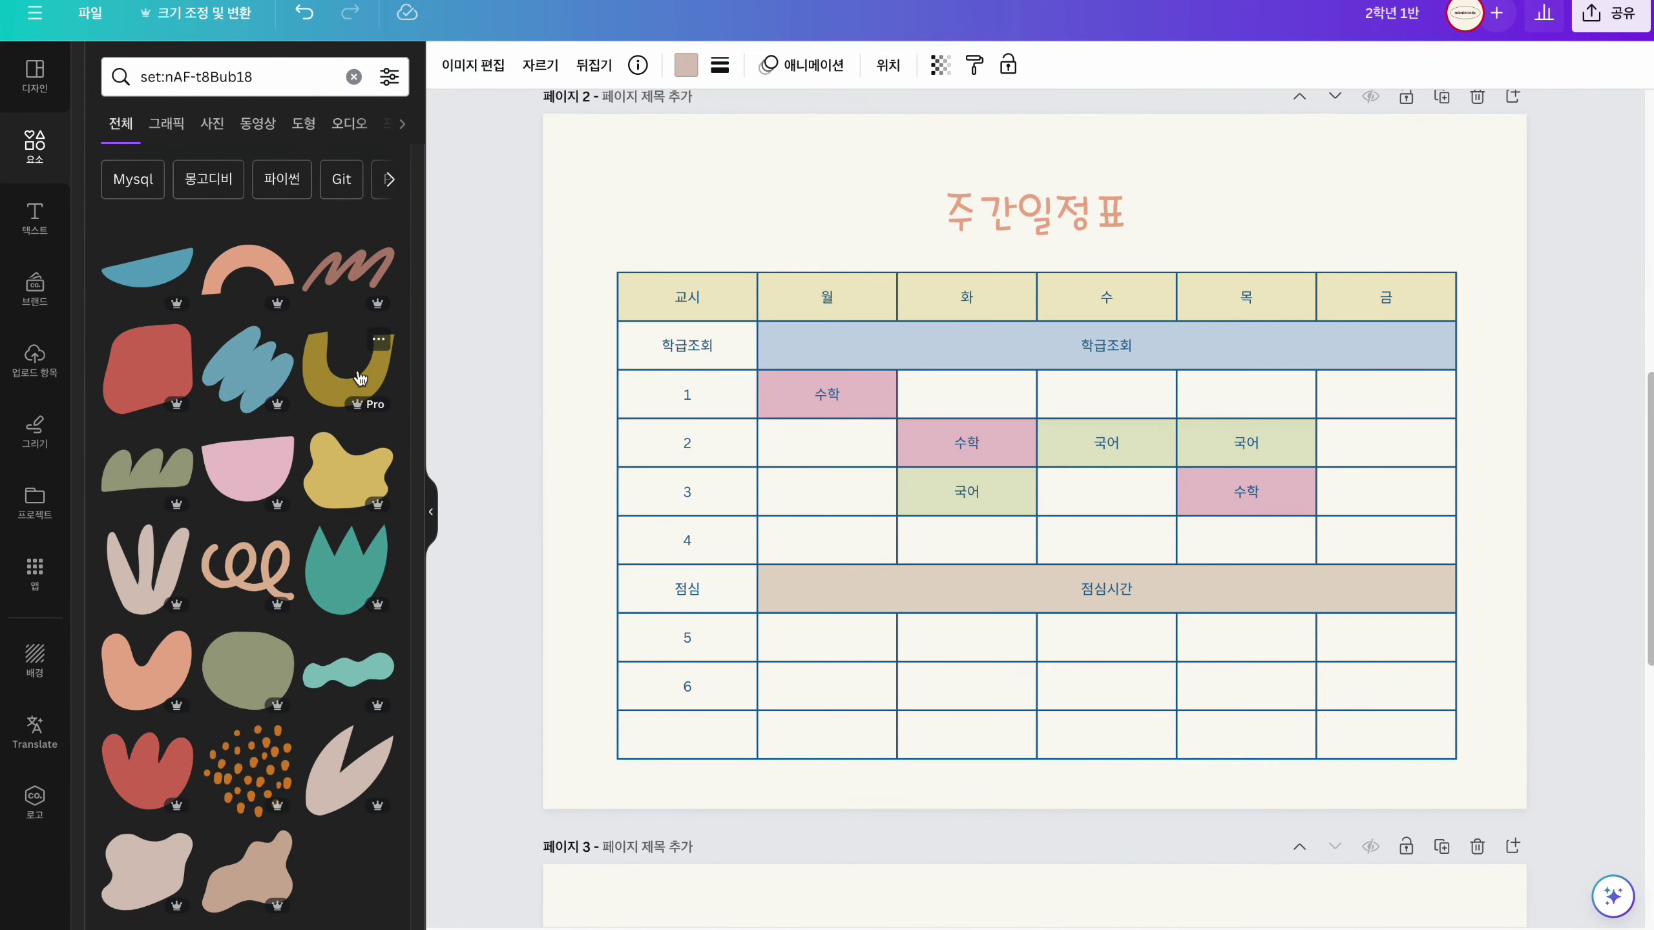
left_click(348, 370)
left_click(349, 523)
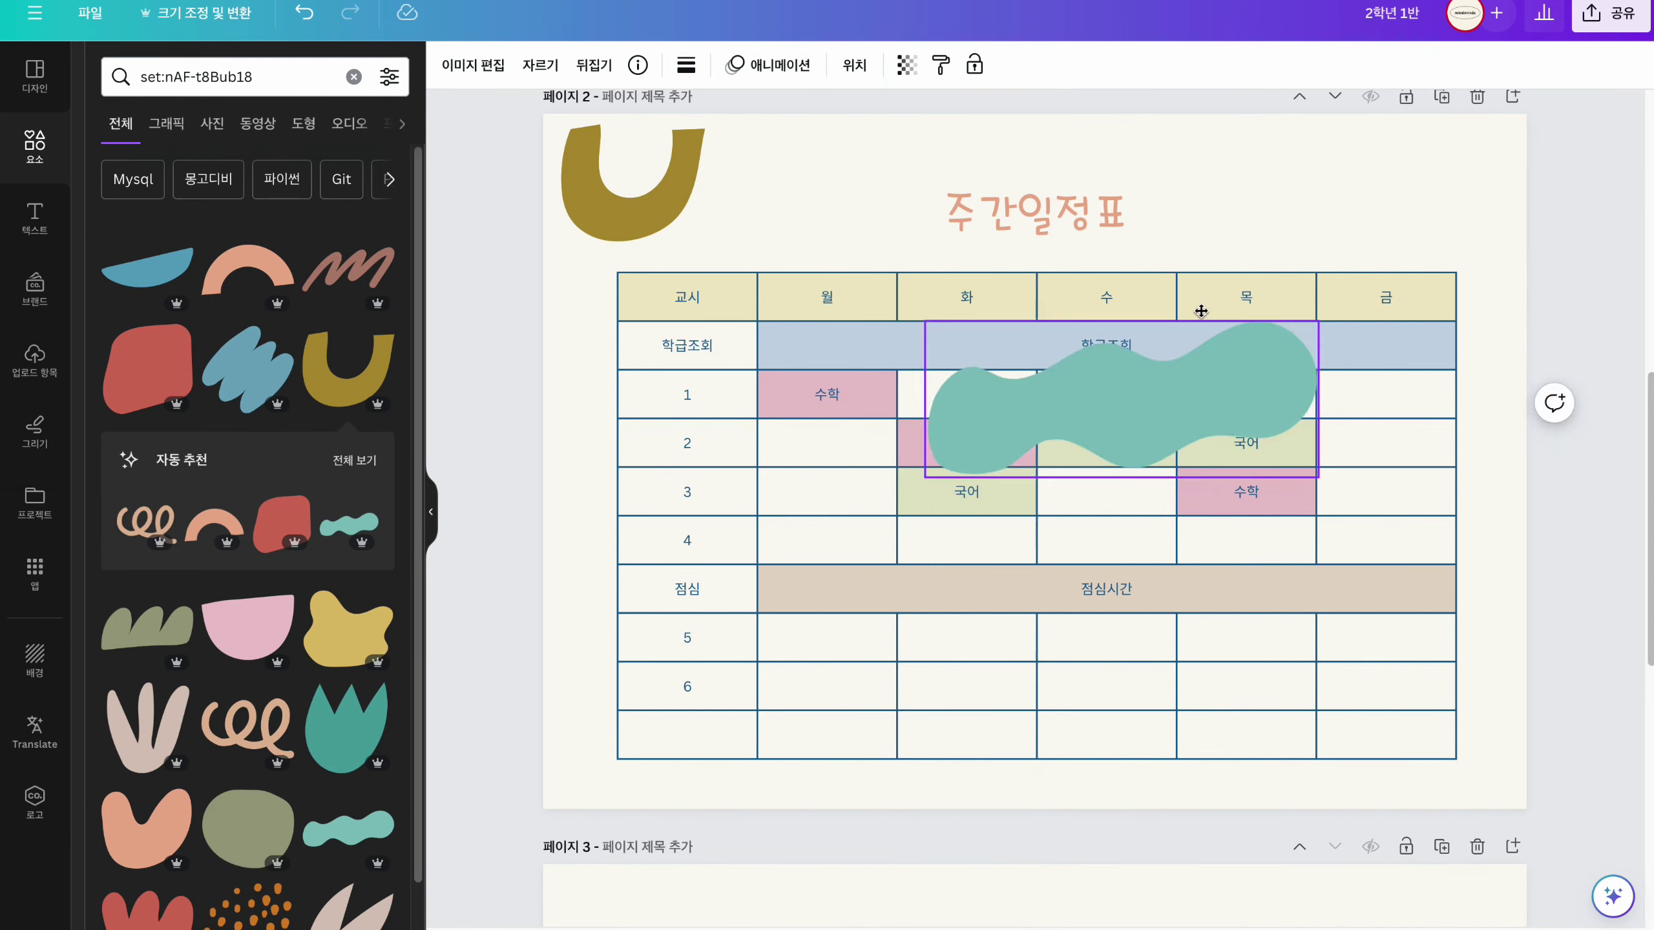
- Add the tan loop scribble to page 2, tilted and scaled down in the lower-left corner
left_click(146, 521)
left_click_drag(859, 684, 646, 669)
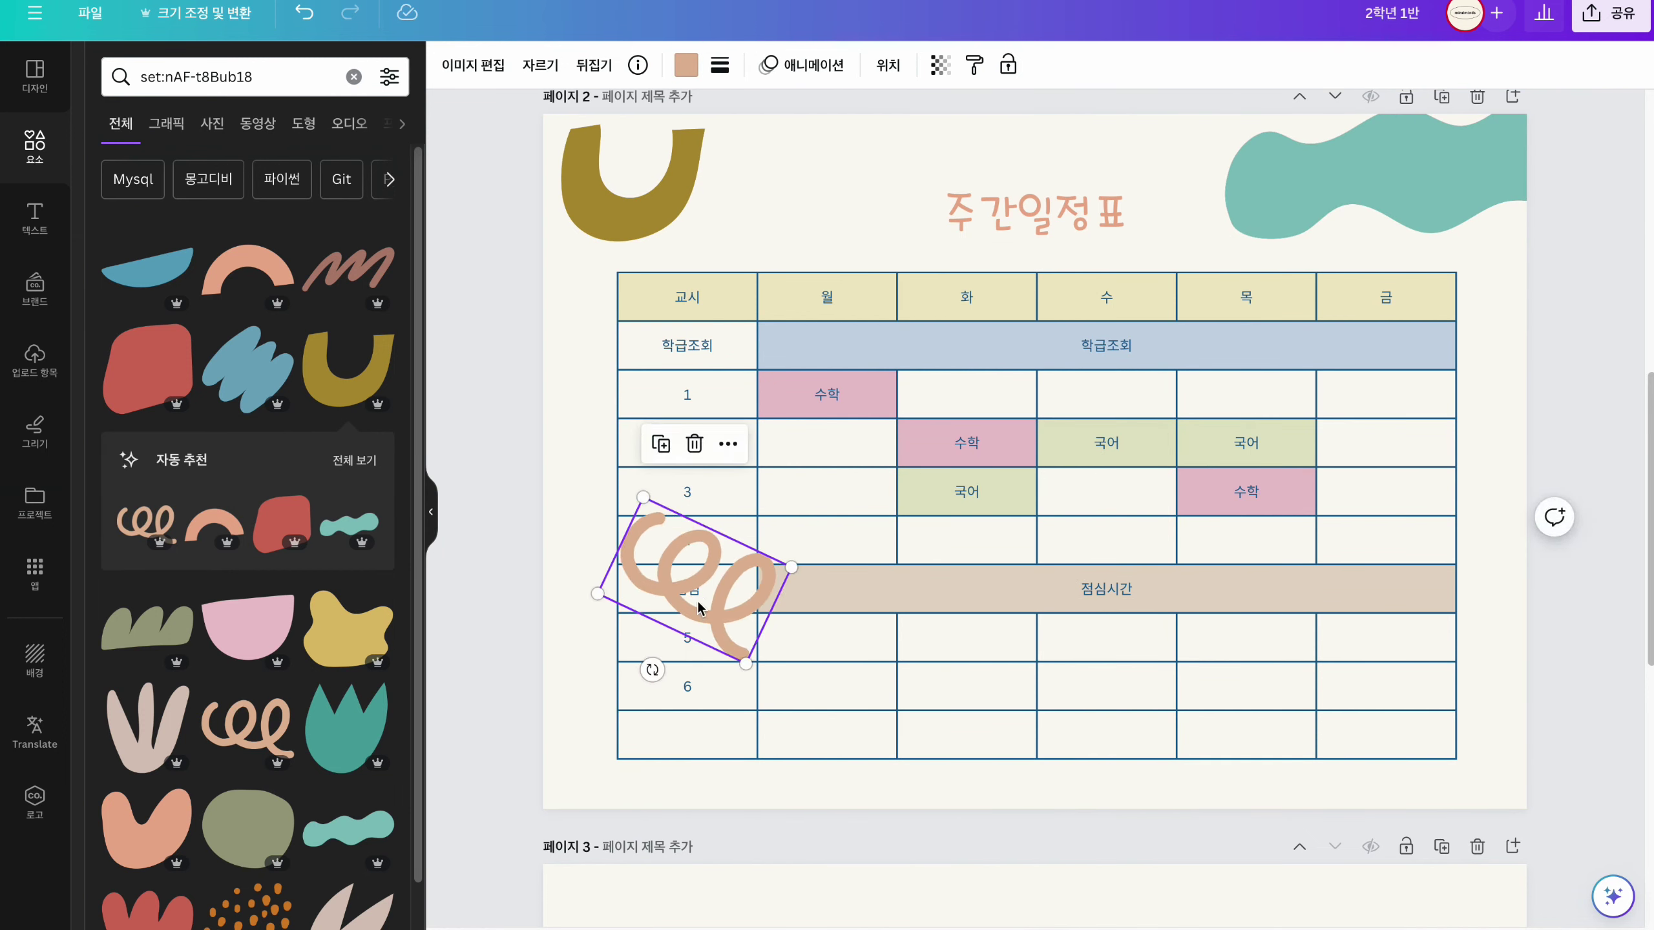
left_click_drag(697, 550, 615, 756)
- Place the pink half-round shape in page 2's lower-right corner and shrink the teal wavy shape
left_click_drag(248, 625, 1459, 773)
left_click(1367, 182)
left_click_drag(1226, 236, 1299, 209)
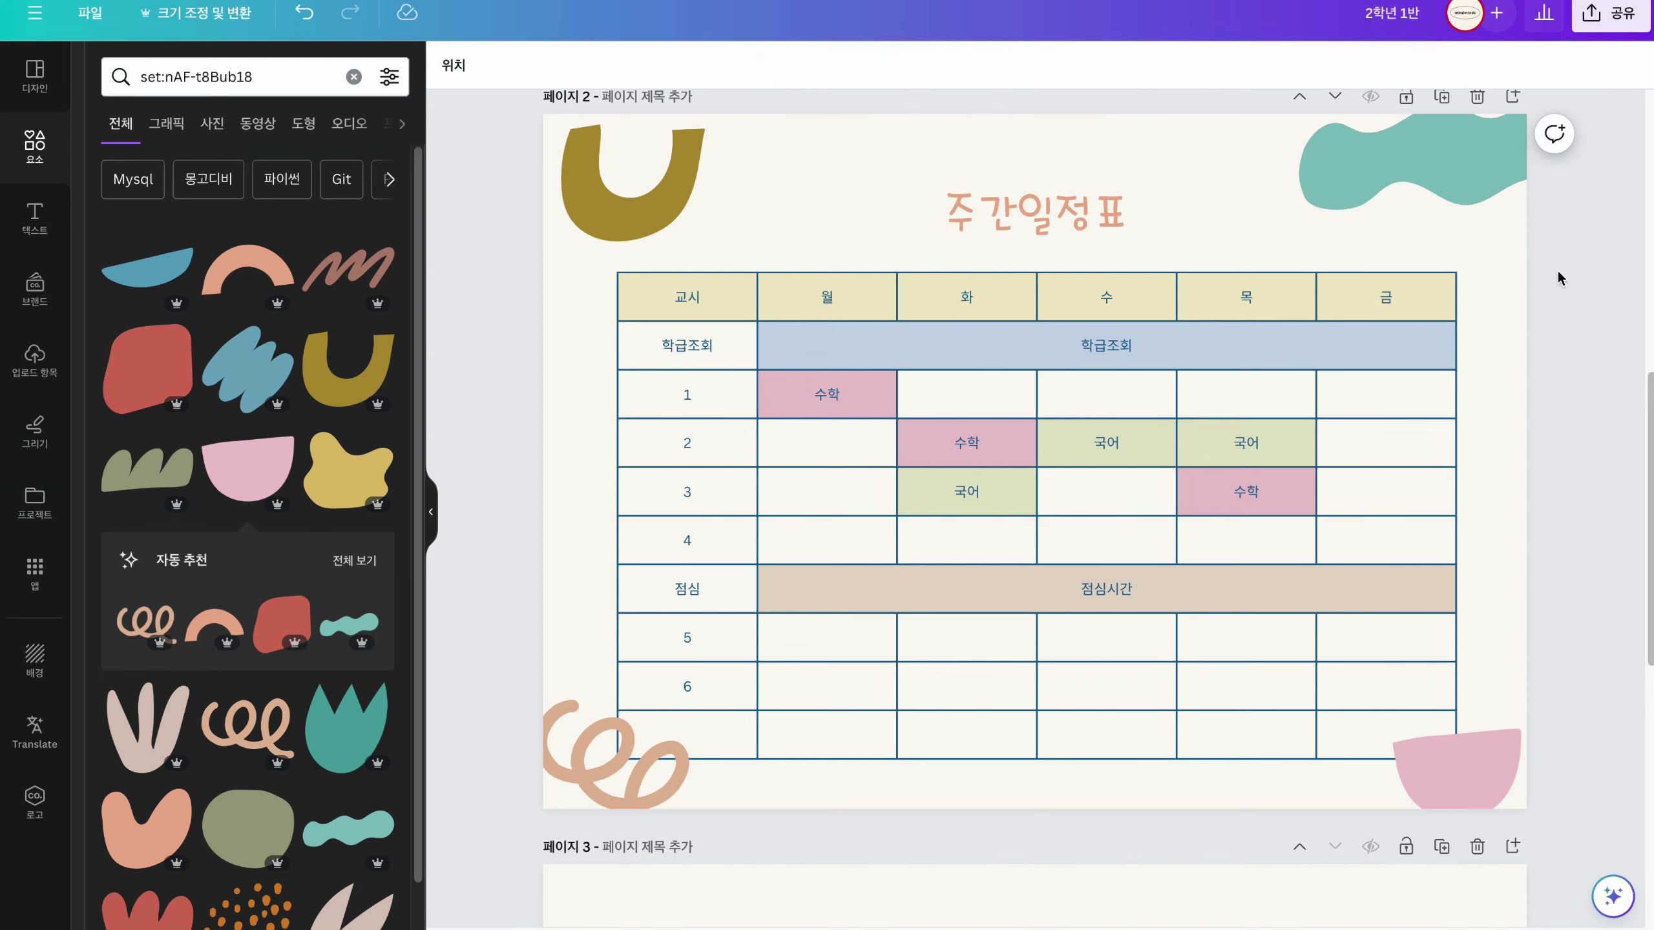
- Recolour page 2's ochre U shape light green and its teal wavy shape tan, using the document colours
scroll(625, 300, "up", 2)
left_click(620, 296)
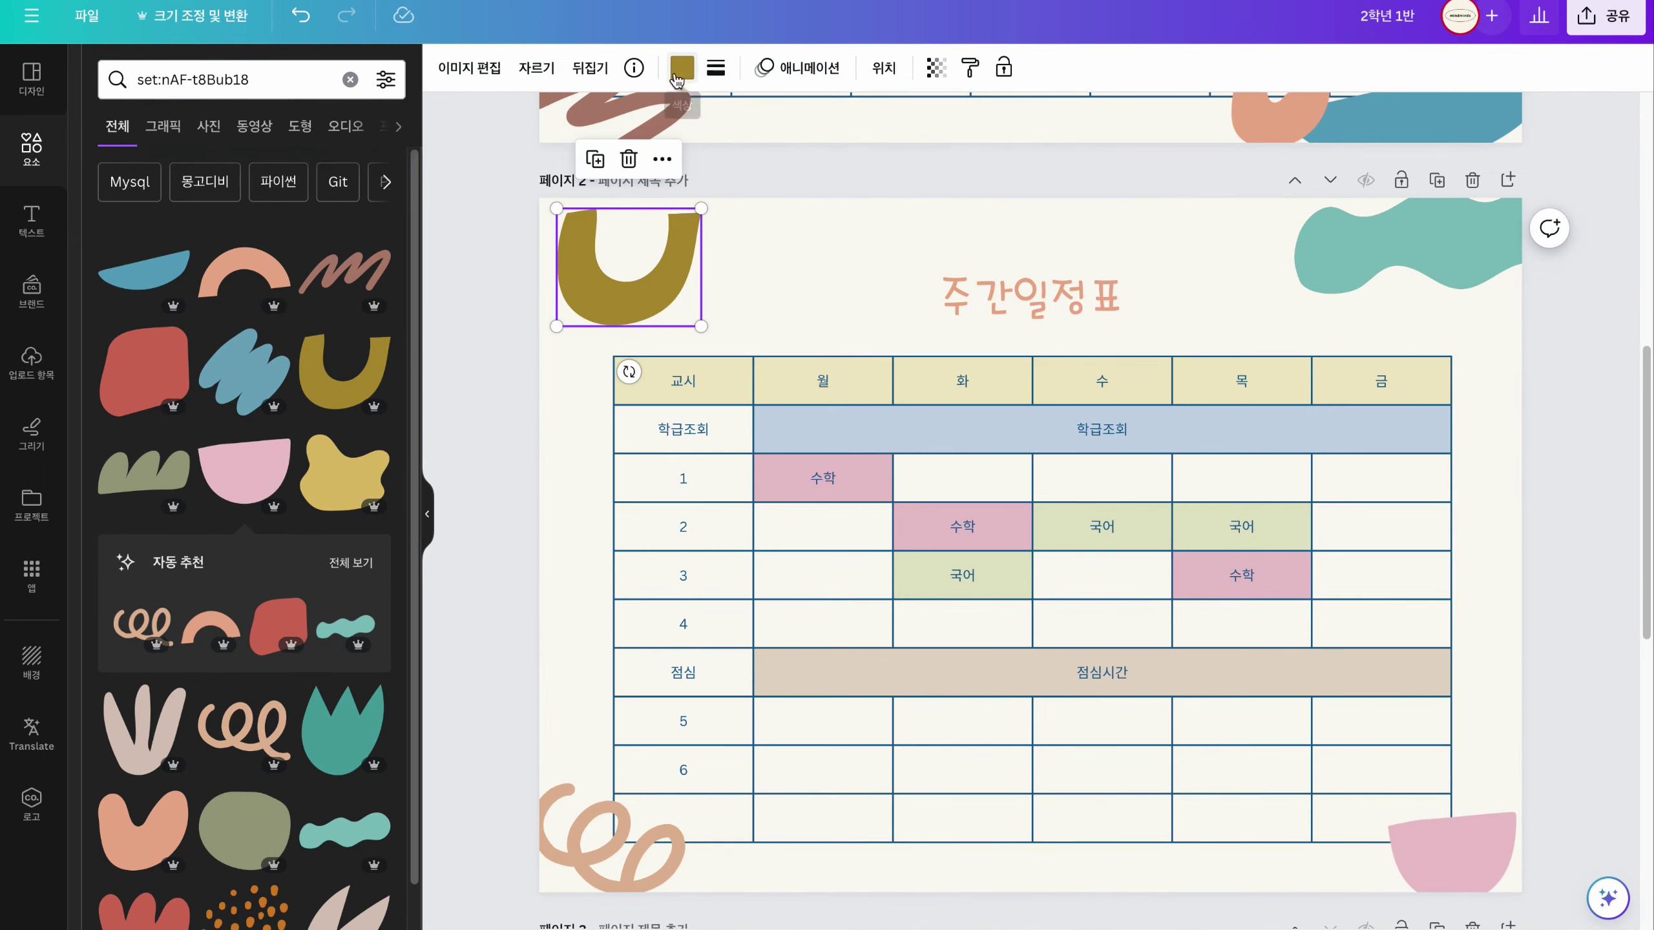
left_click(685, 65)
left_click(374, 238)
left_click(1400, 254)
left_click(317, 240)
- Recolour page 2's loop scribble light blue and its pink half-round shape light green, using the document colours
left_click(612, 846)
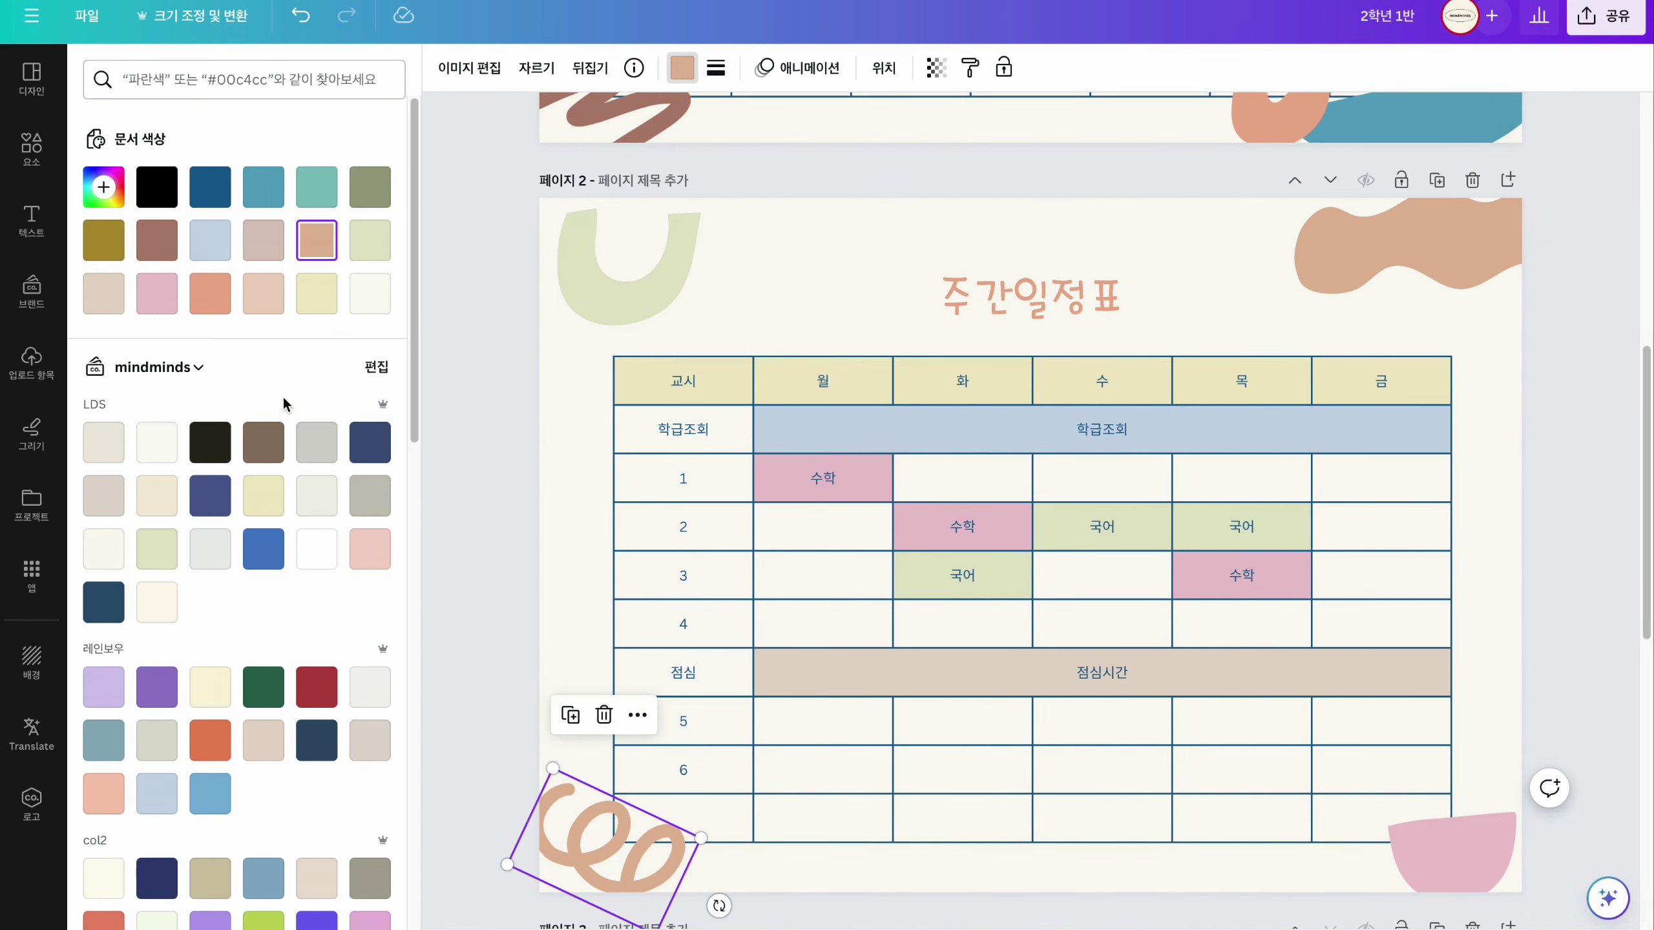
left_click(210, 240)
left_click(1452, 853)
left_click(369, 239)
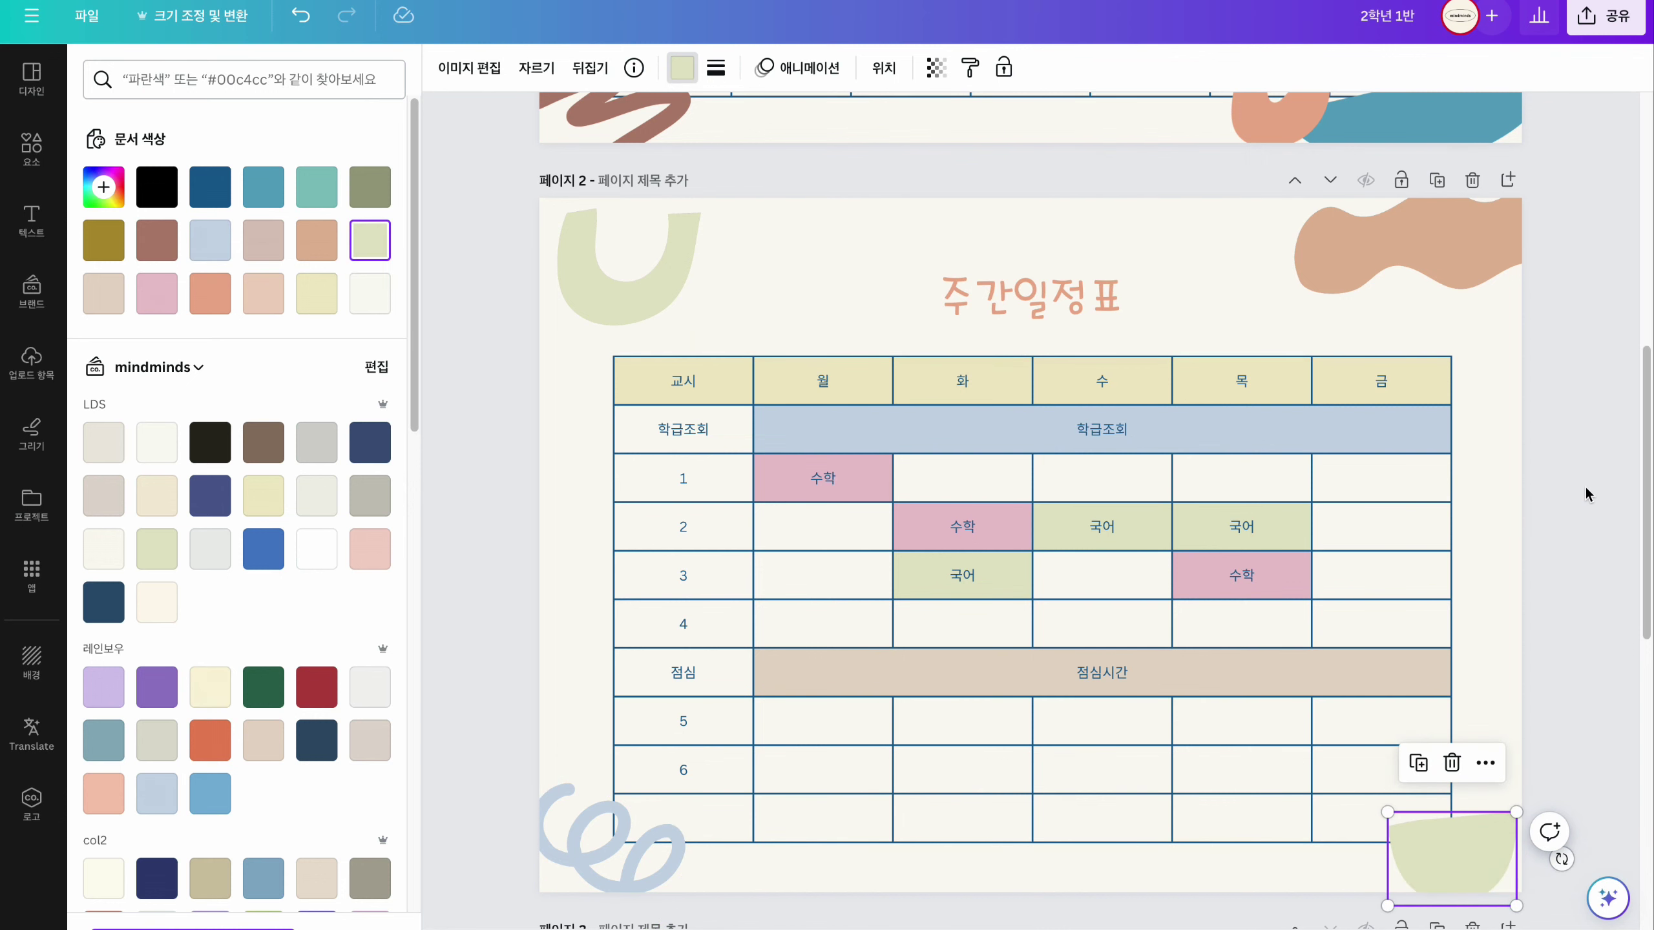
- Recolour the outer border of page 2's timetable dusty pink-beige from the document colours
left_click(1456, 608)
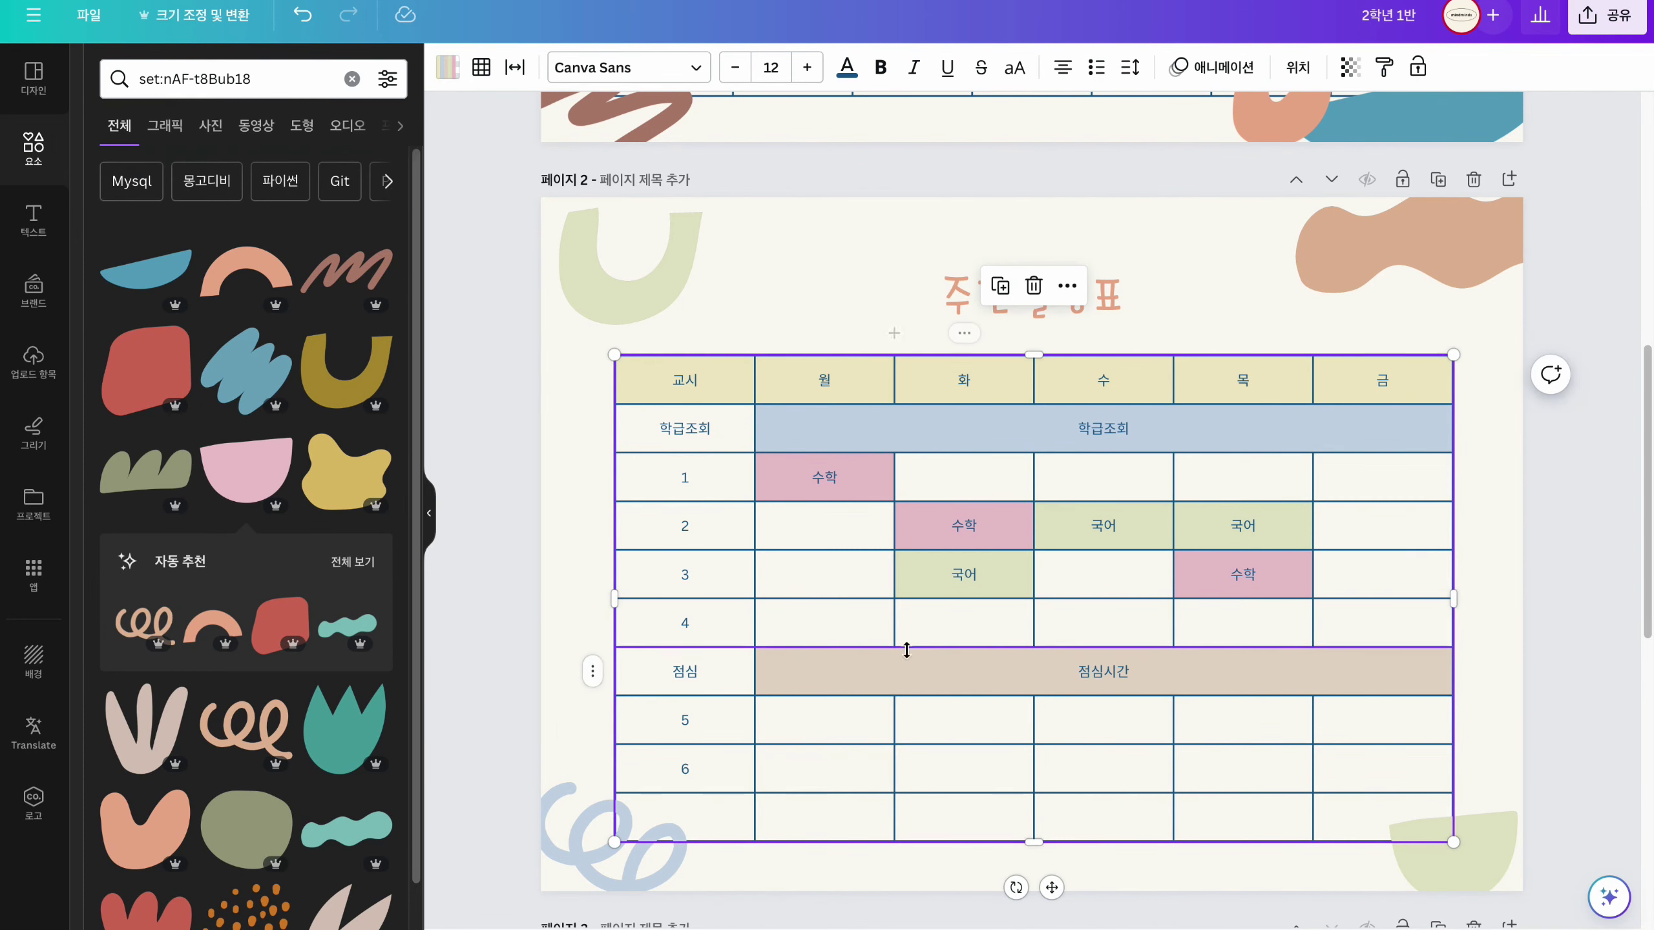
left_click(481, 68)
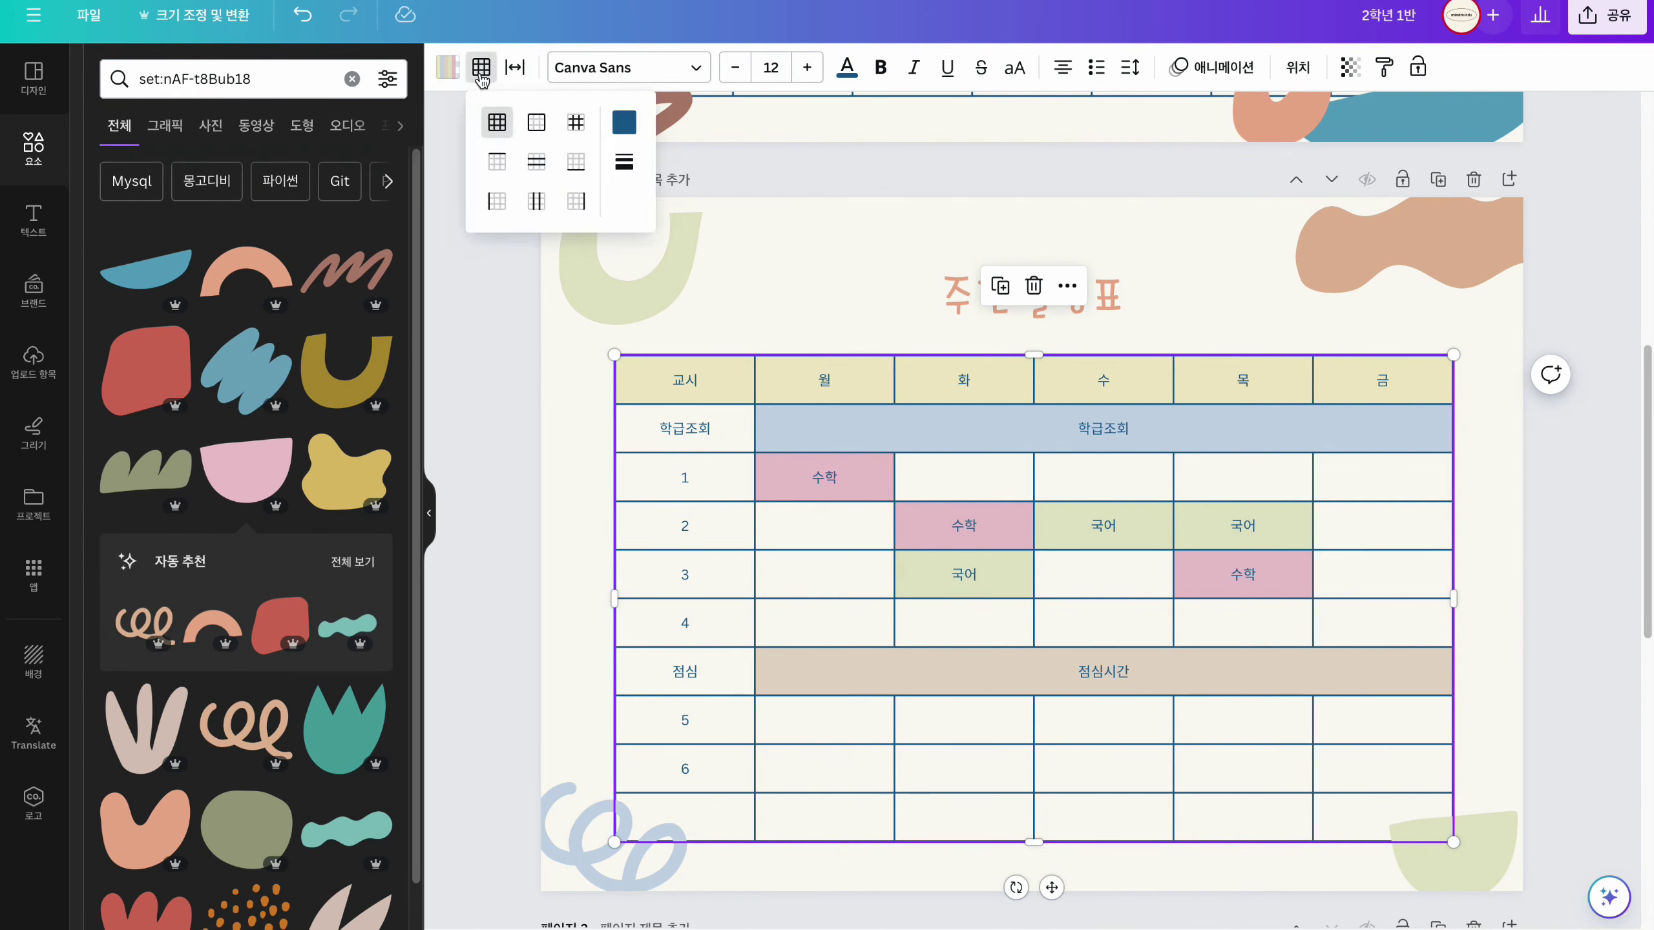
left_click(622, 127)
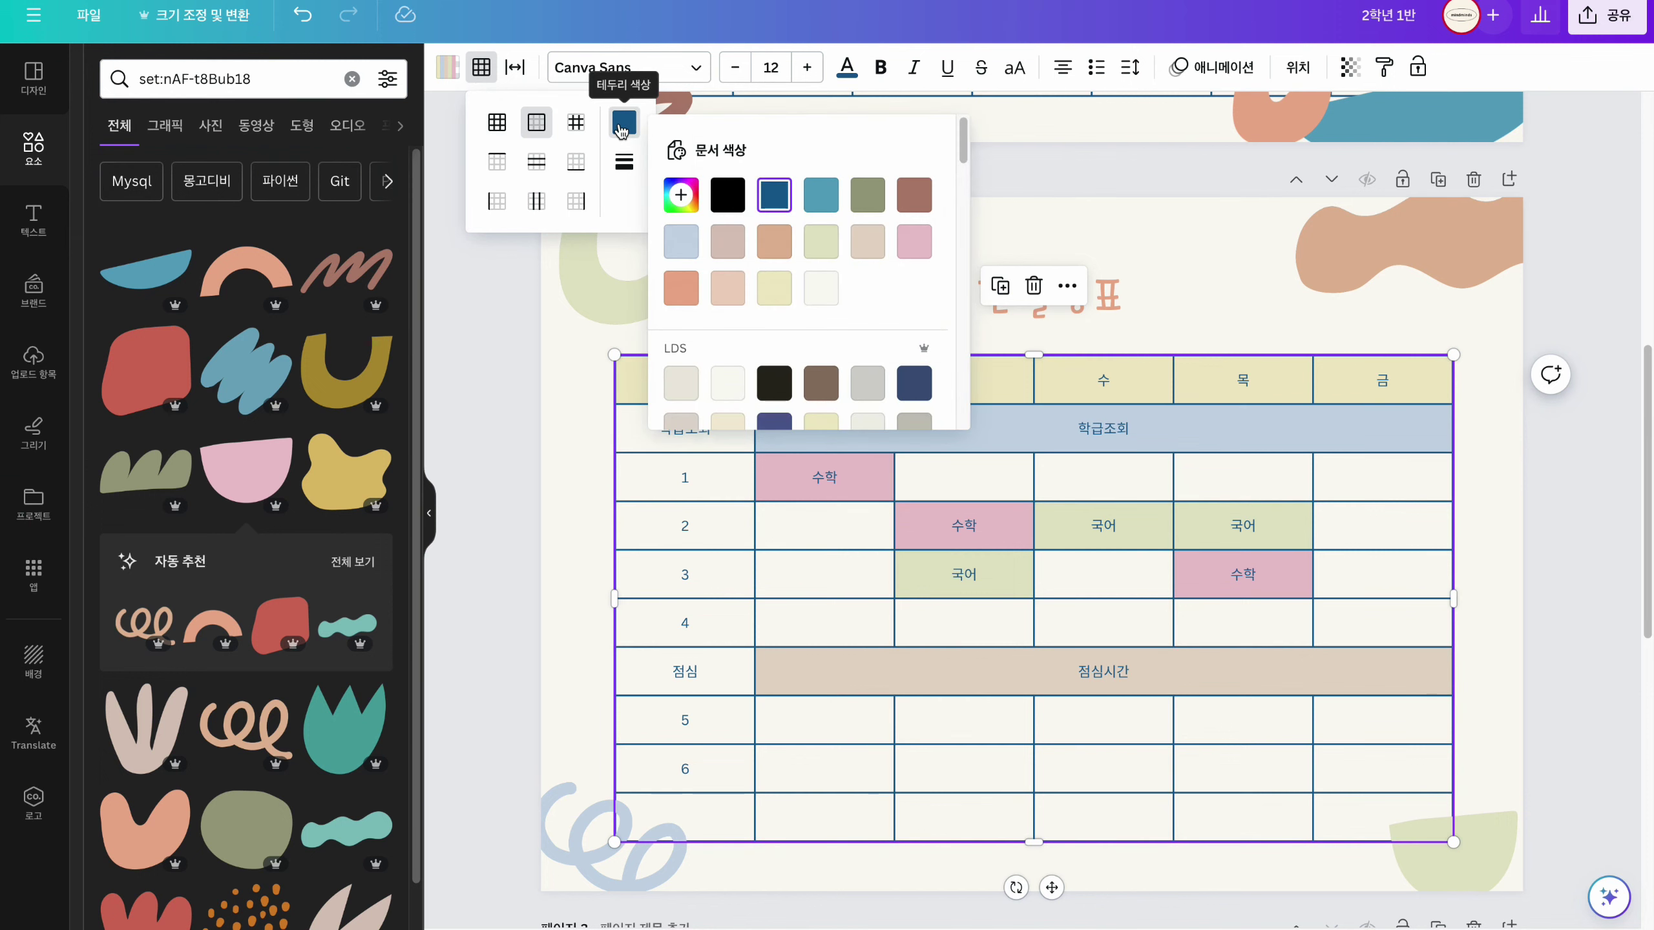
left_click(730, 251)
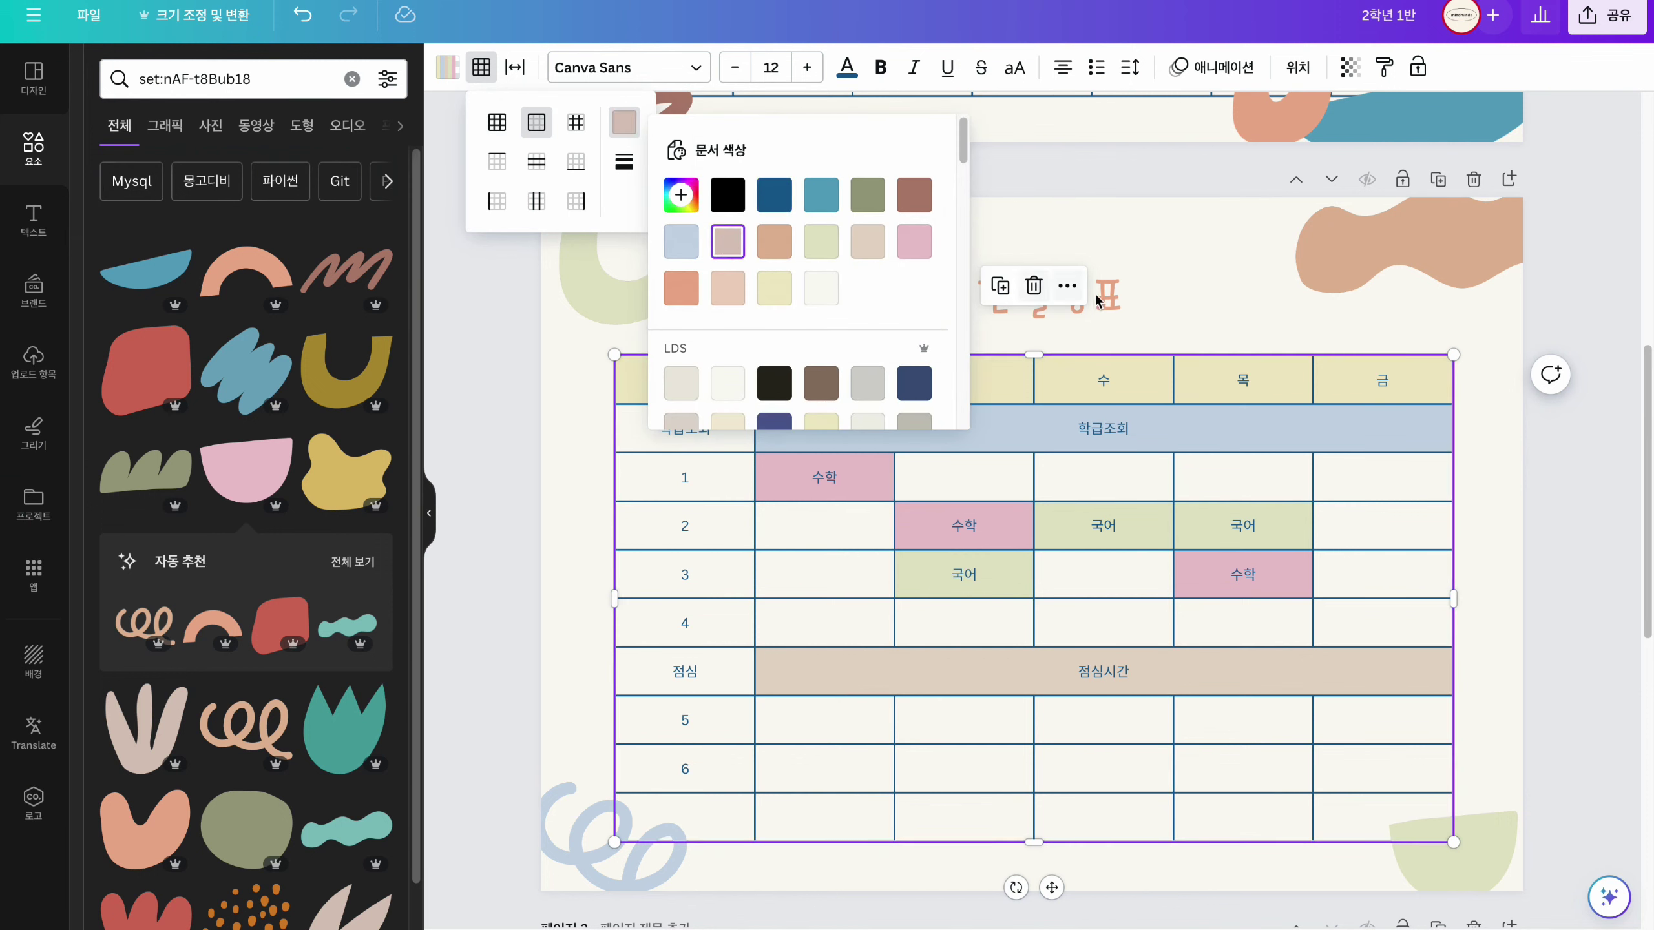
key("Escape")
- Select the whole timetable and try salmon and pale yellow as the colour of its inner borders
left_click(1100, 818)
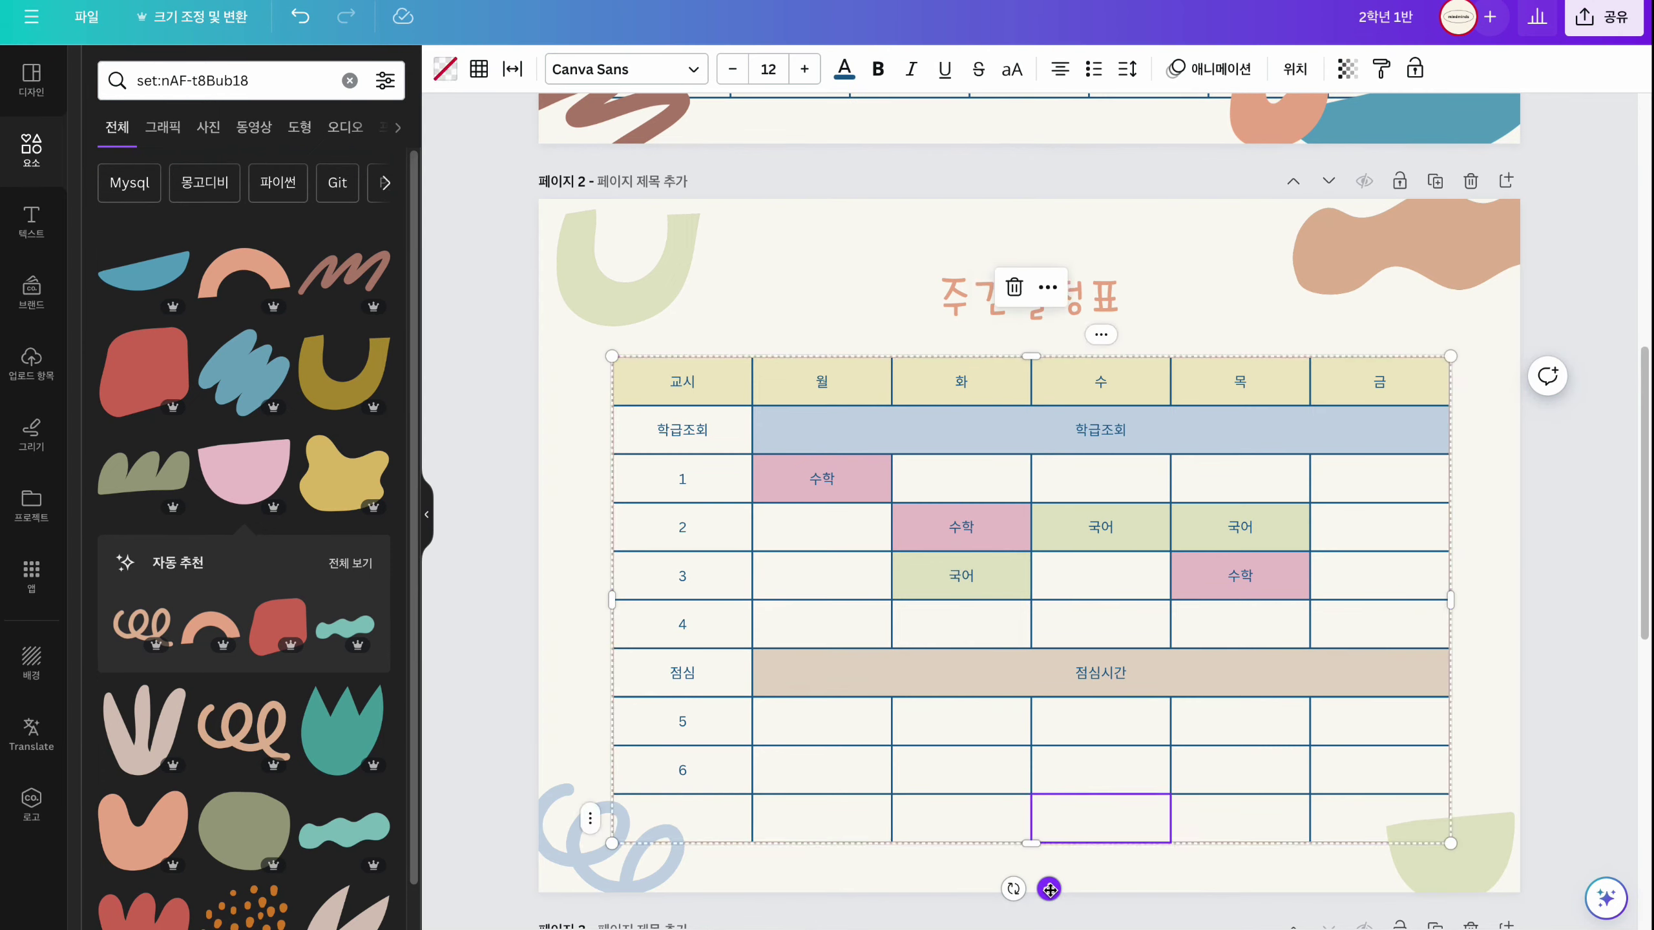
left_click(1049, 888)
left_click(479, 69)
left_click(574, 132)
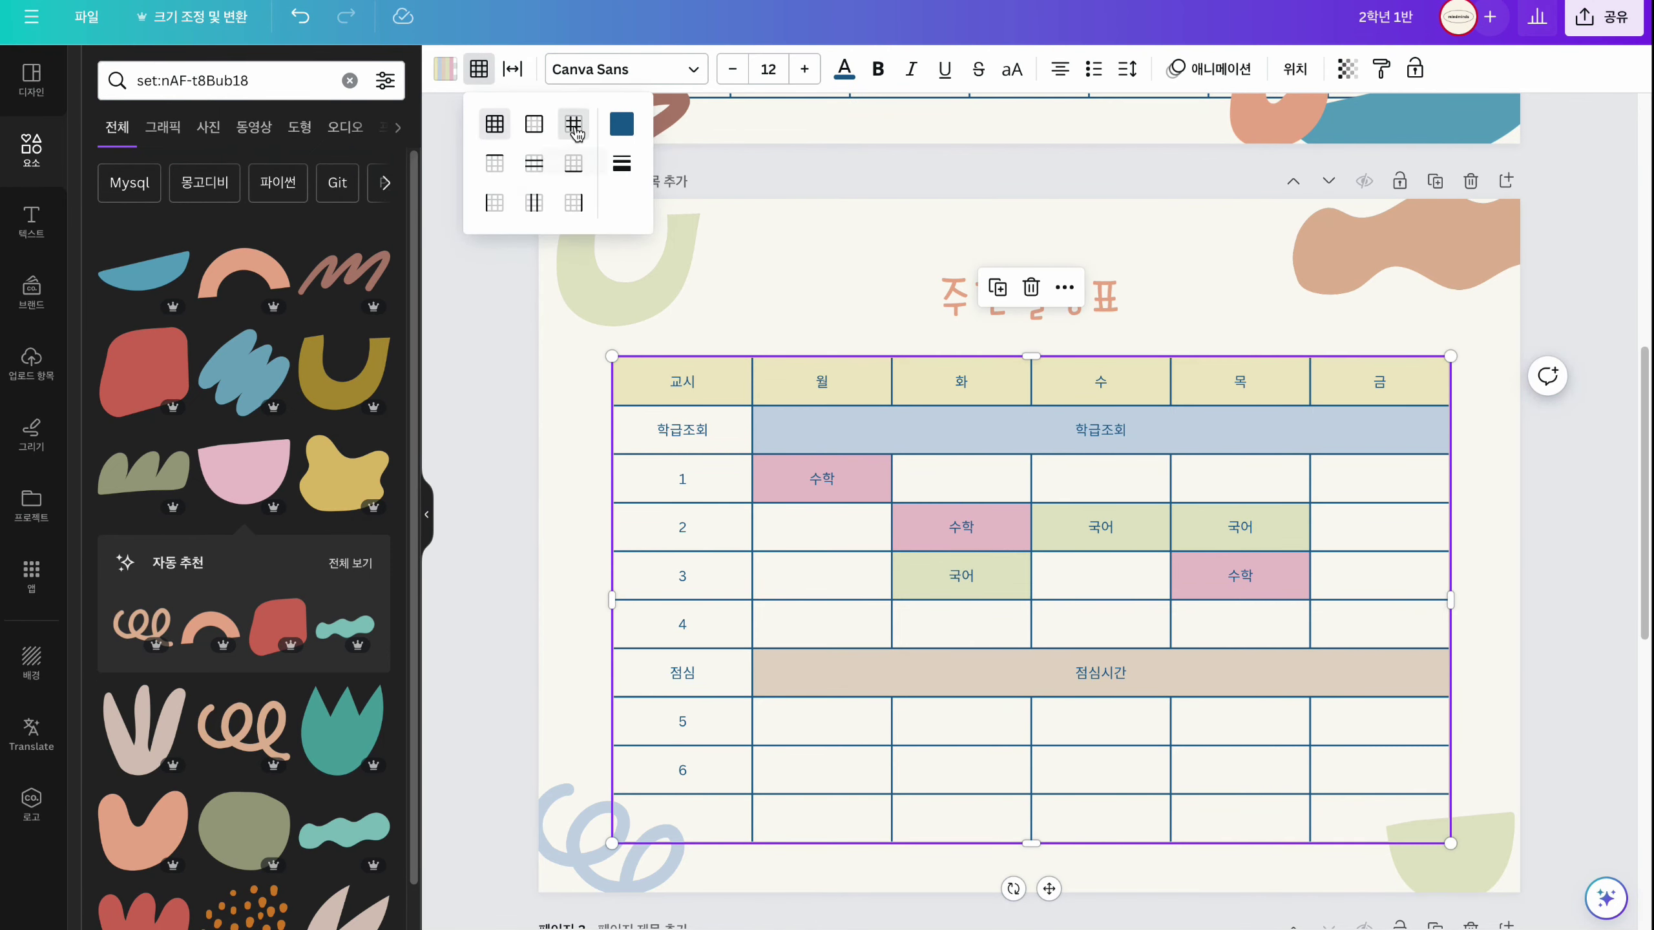
left_click(622, 124)
left_click(678, 289)
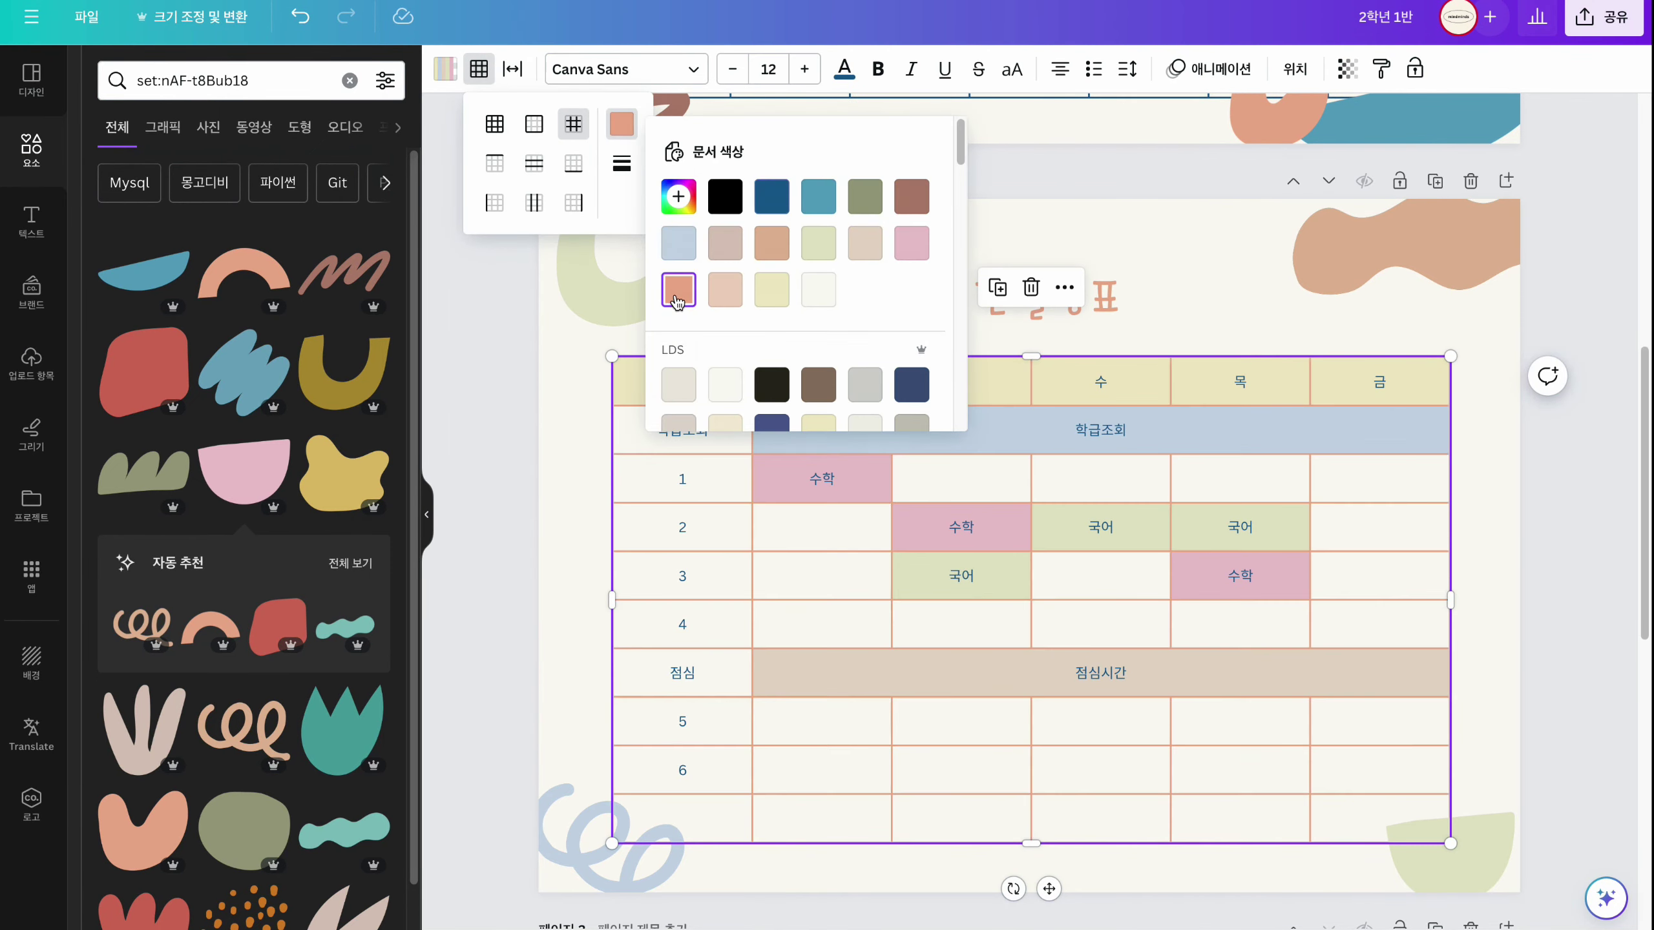
left_click(771, 295)
- Set all the timetable's borders to dark blue and change the inner borders to a dotted line
left_click(494, 124)
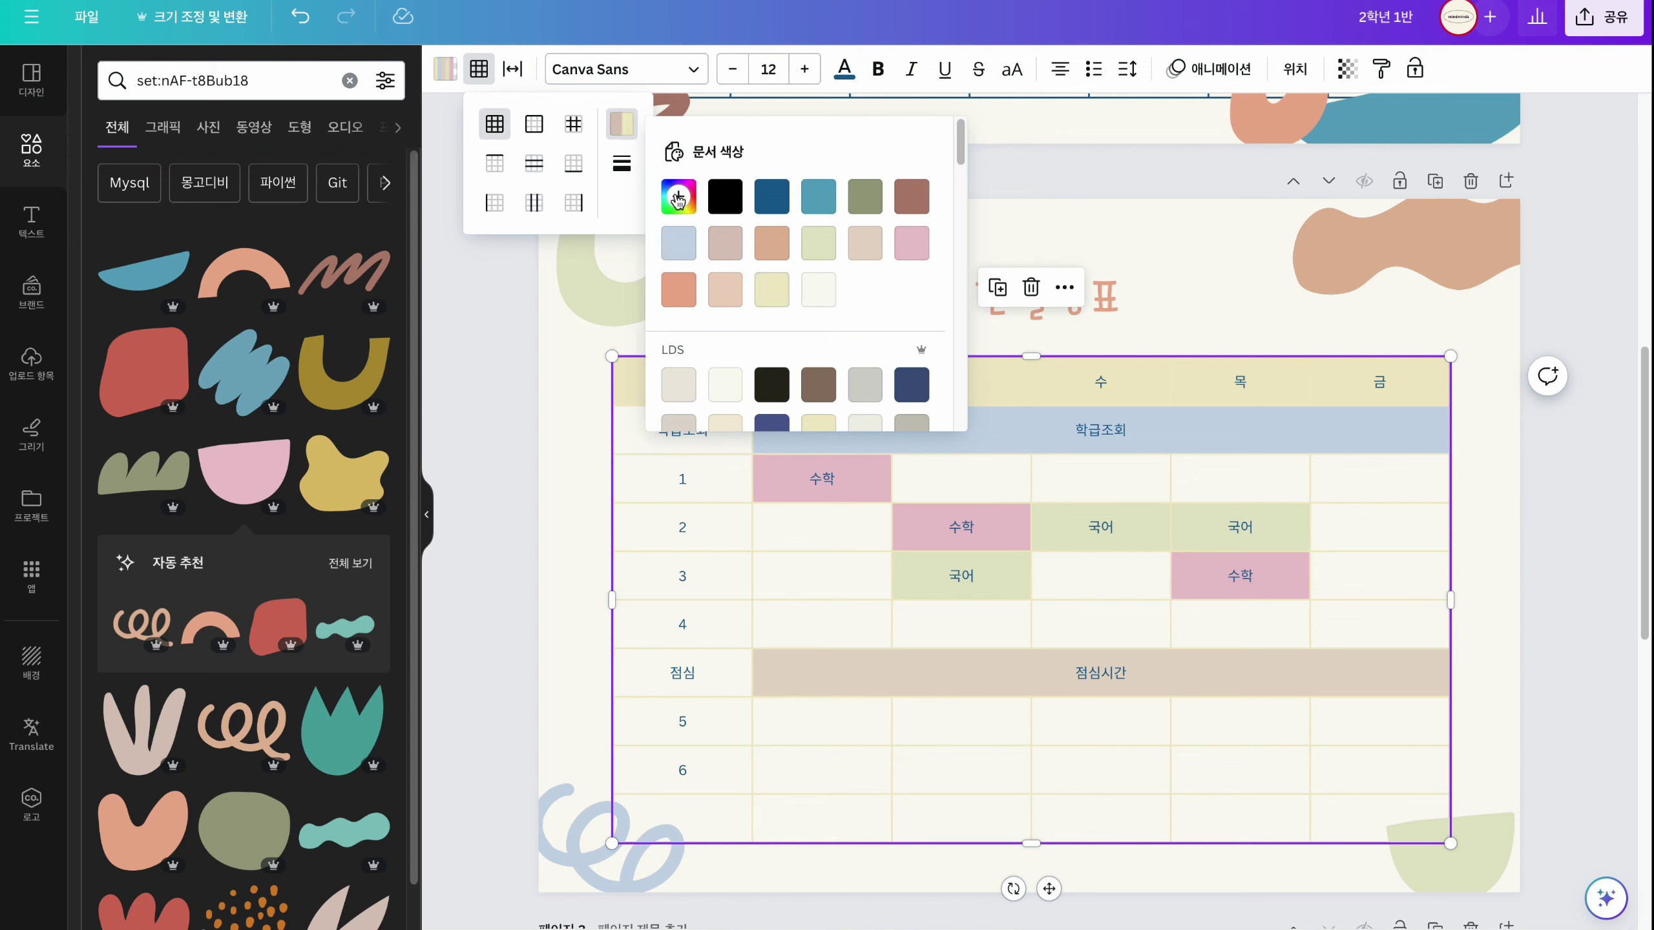
left_click(771, 196)
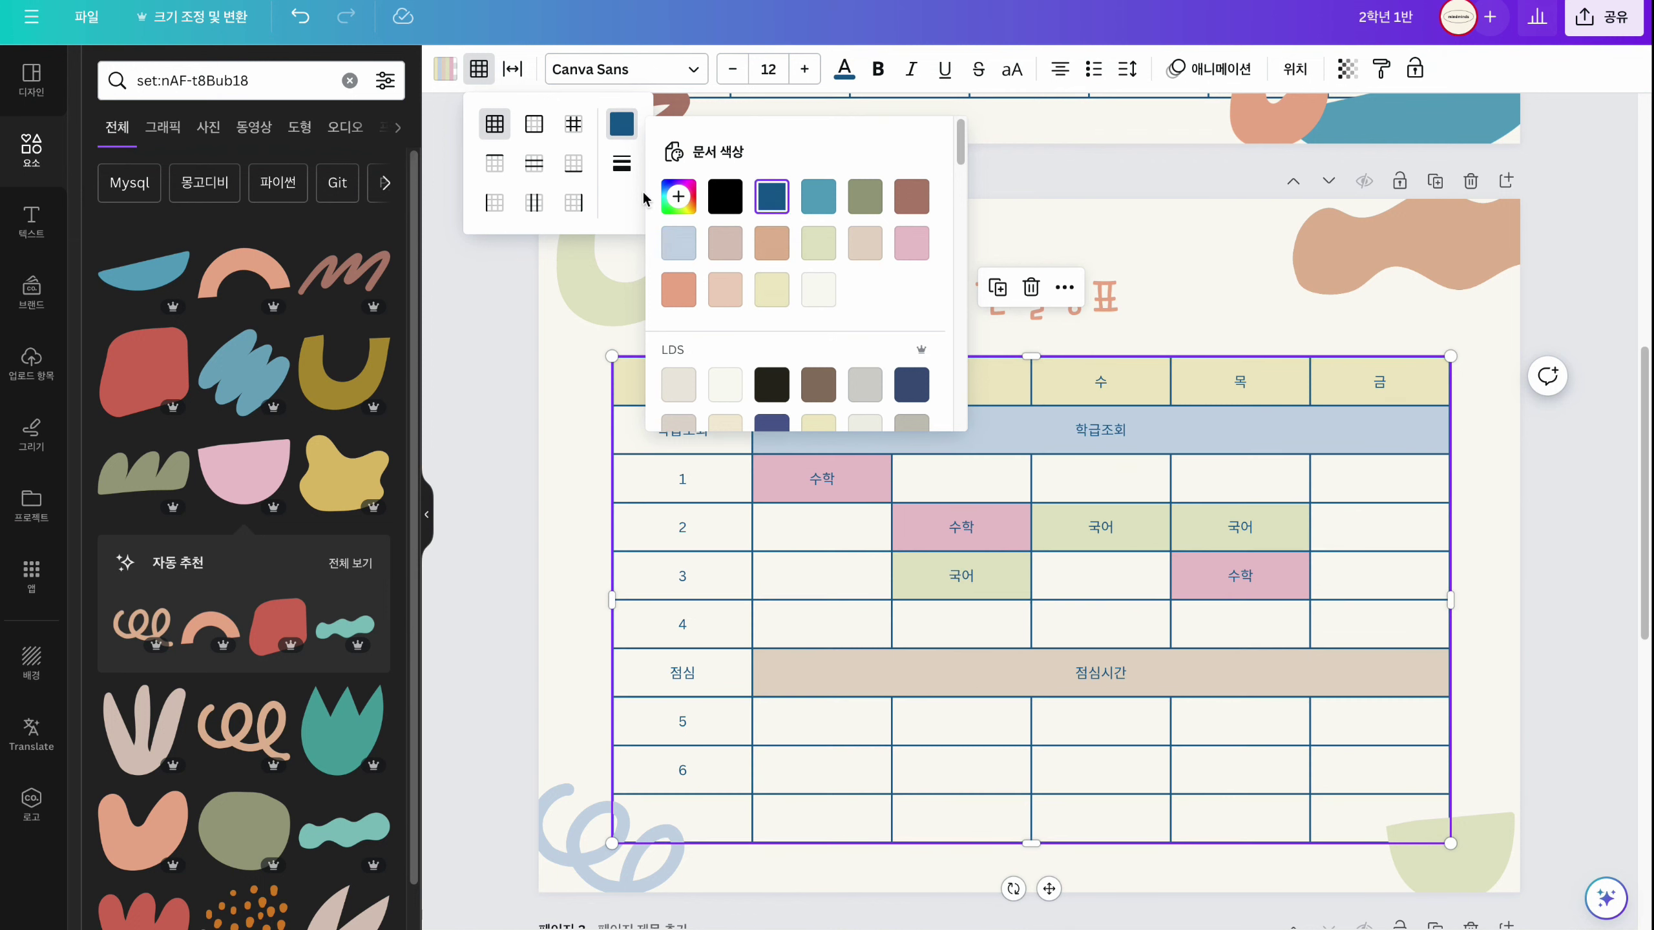
left_click(622, 165)
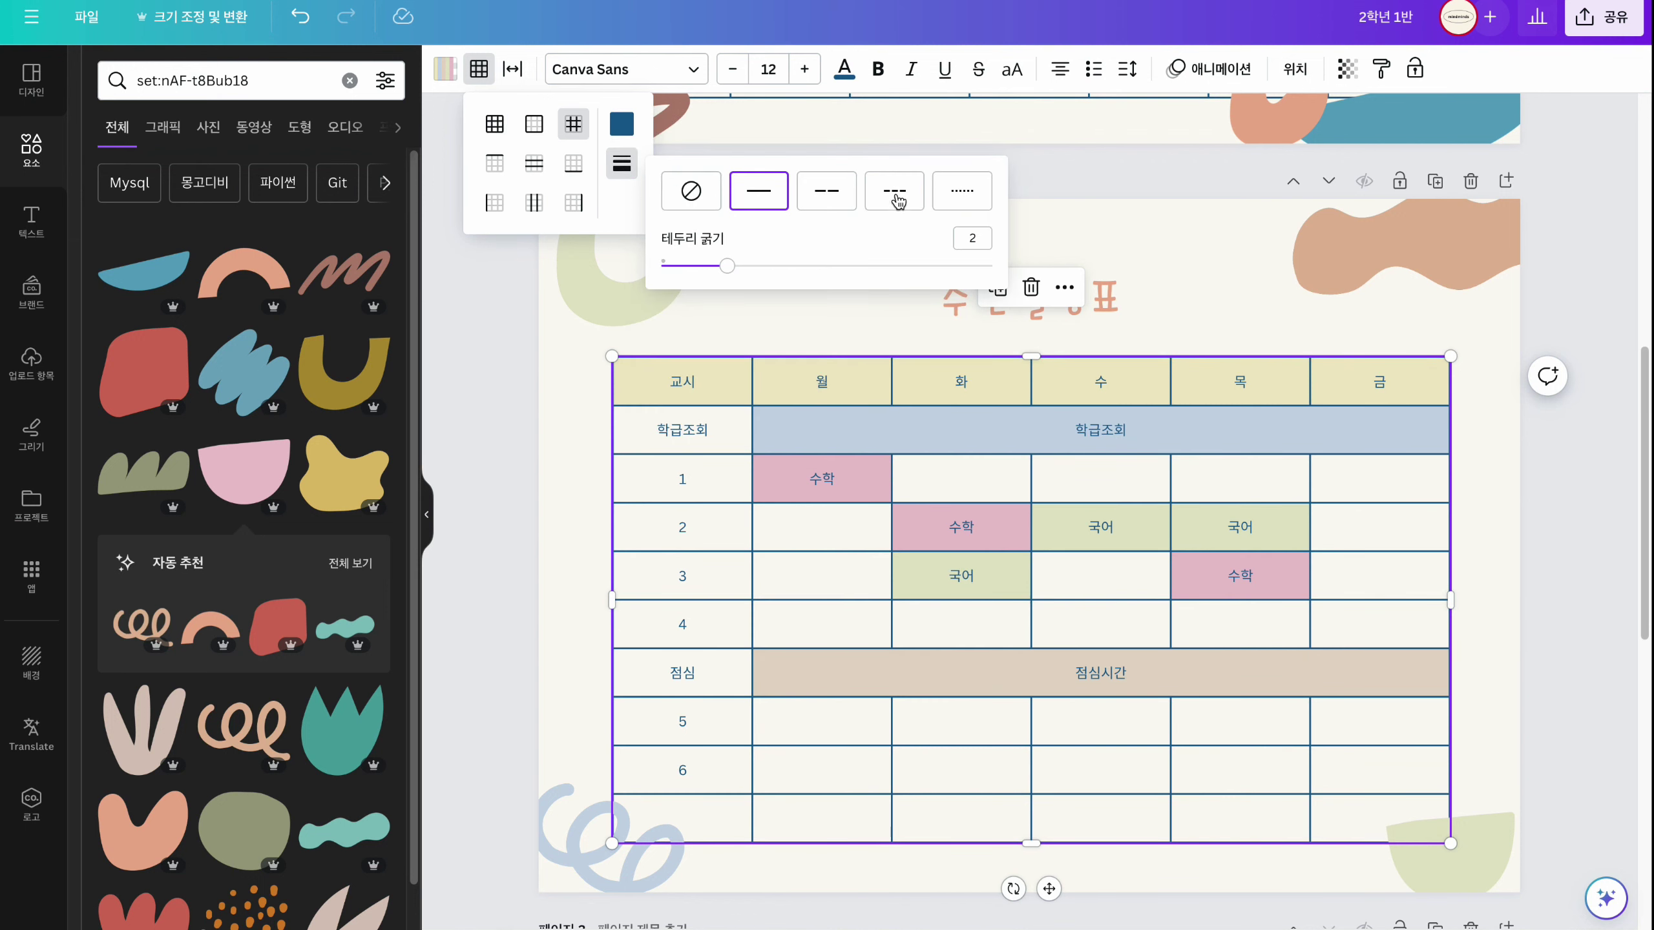
left_click(946, 205)
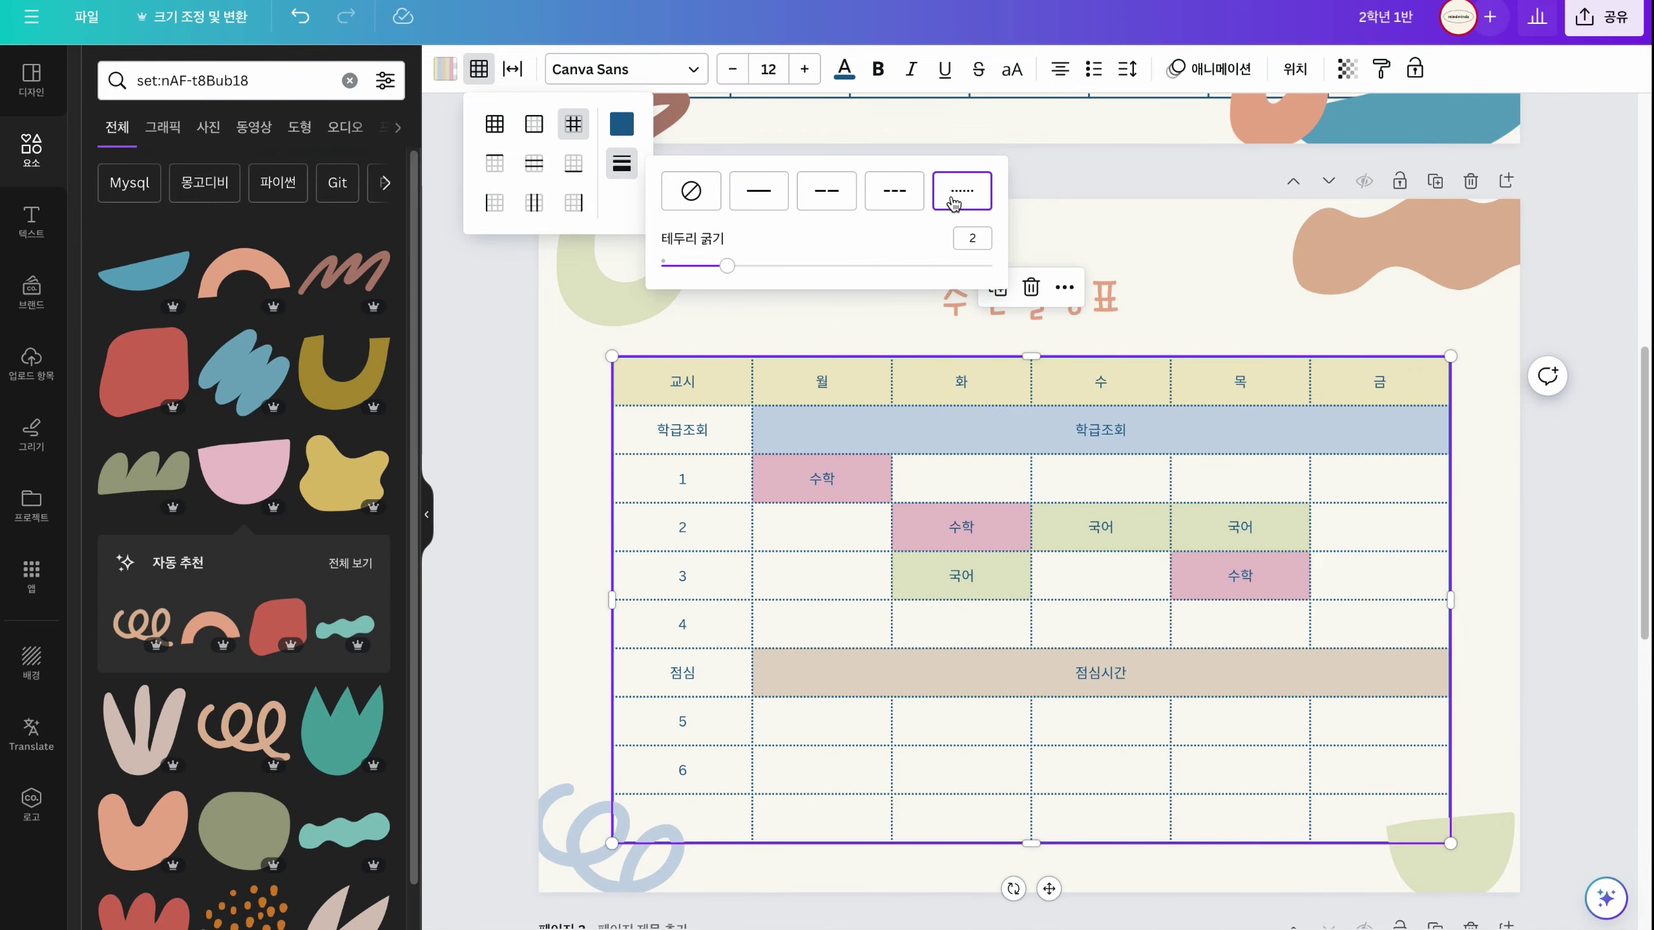
left_click(1173, 321)
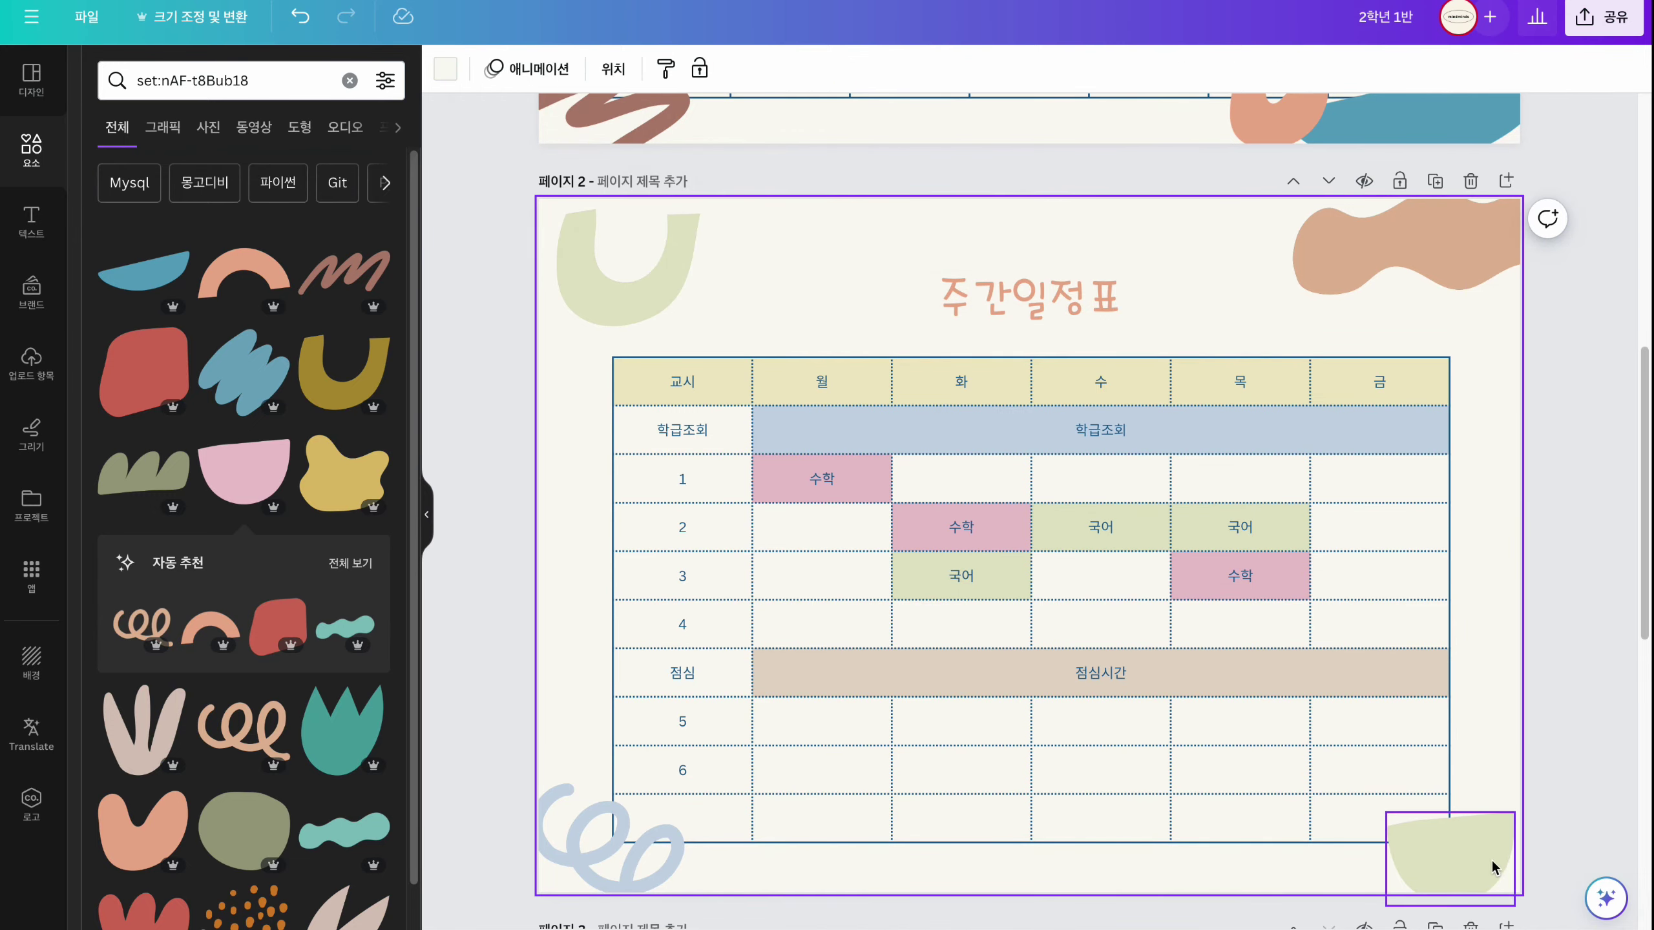